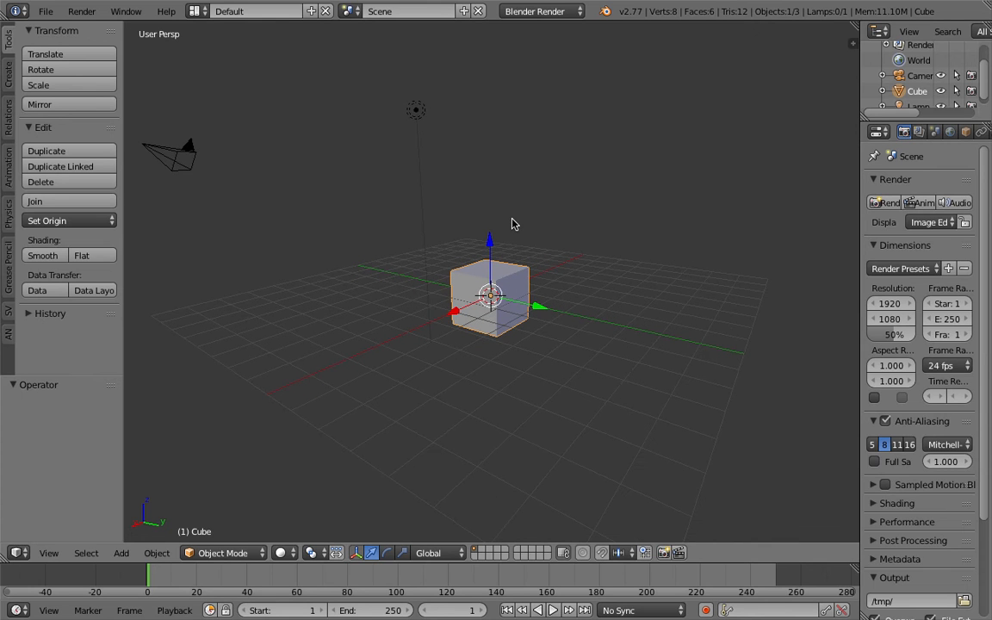
- Switch the screen layout to Compositing and enlarge the 3D view below the node editor
middle_click_drag(512, 226, 507, 229)
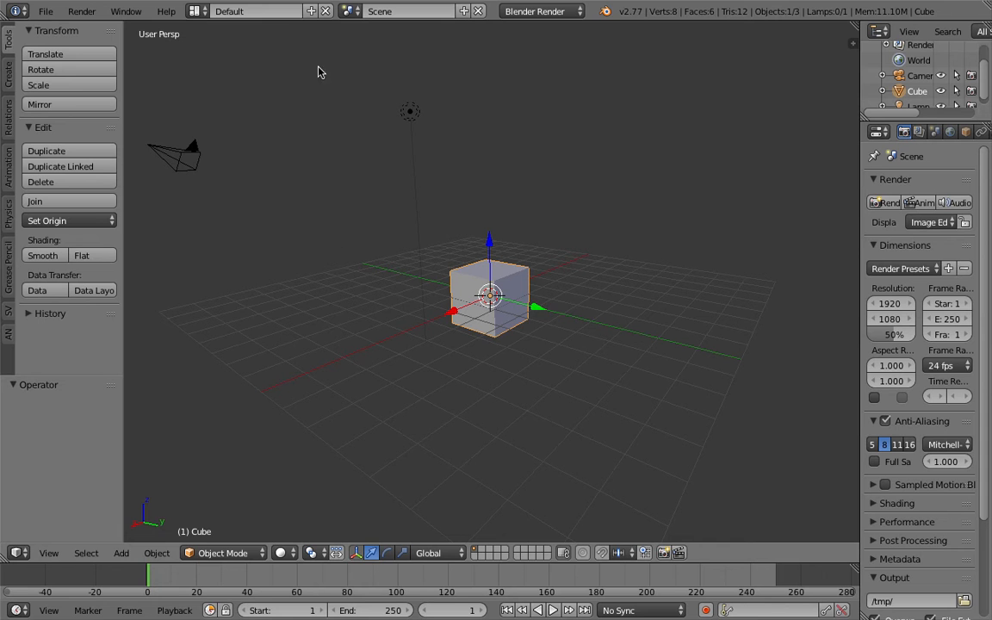
left_click(197, 13)
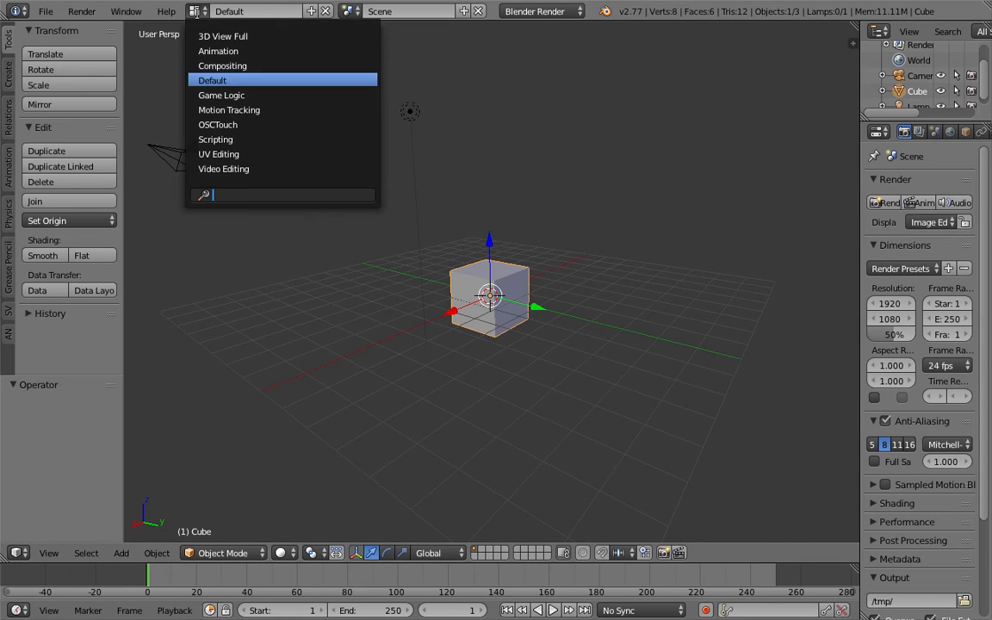
left_click(207, 63)
left_click_drag(591, 372, 592, 326)
middle_click_drag(593, 404, 599, 393)
scroll(598, 392, "up", 2)
middle_click_drag(542, 426, 647, 431)
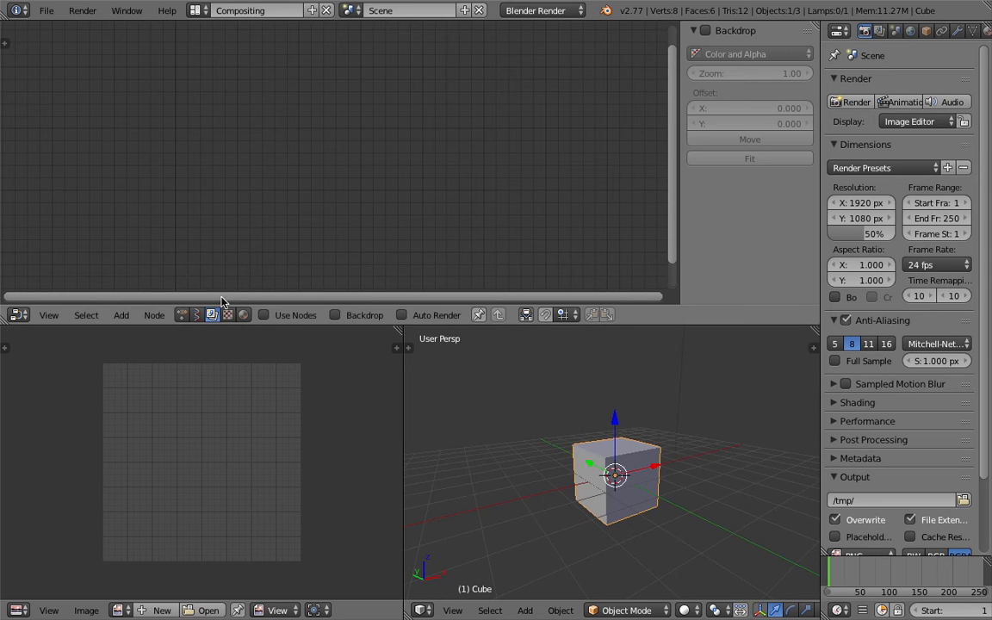
- Set the node editor to Animation Nodes and create a new node tree
left_click(182, 314)
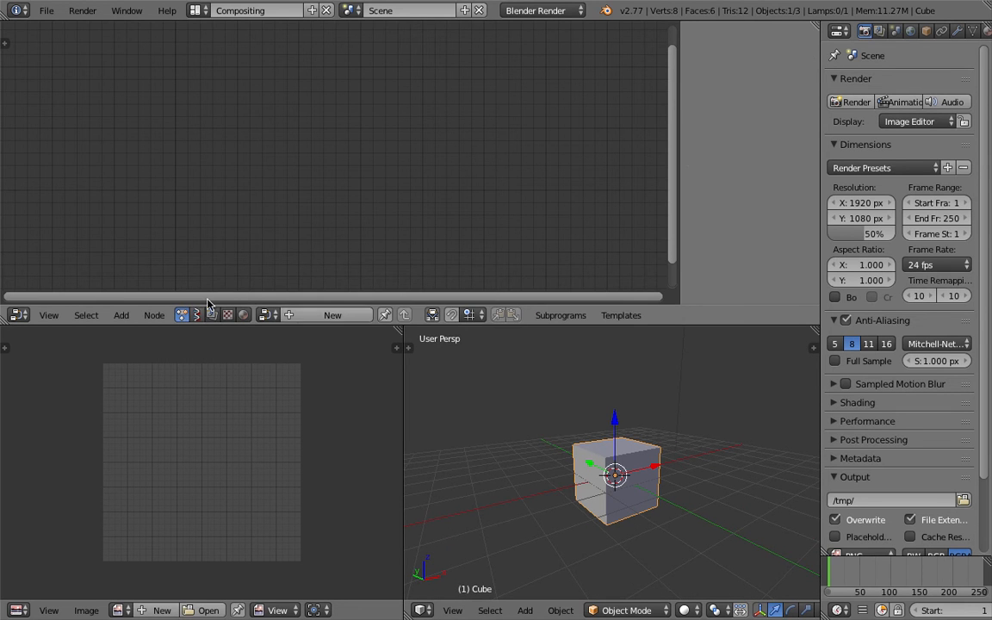
left_click(293, 317)
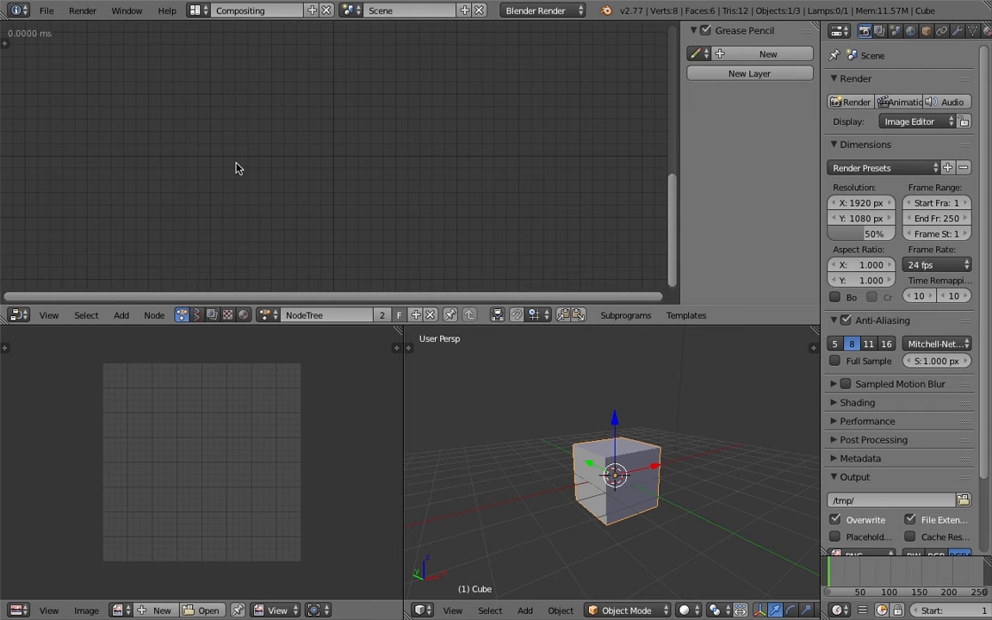
- Search for the animate nodes and add an Animate Matrix node to the tree
key("shift+a")
left_click(240, 154)
type("animate")
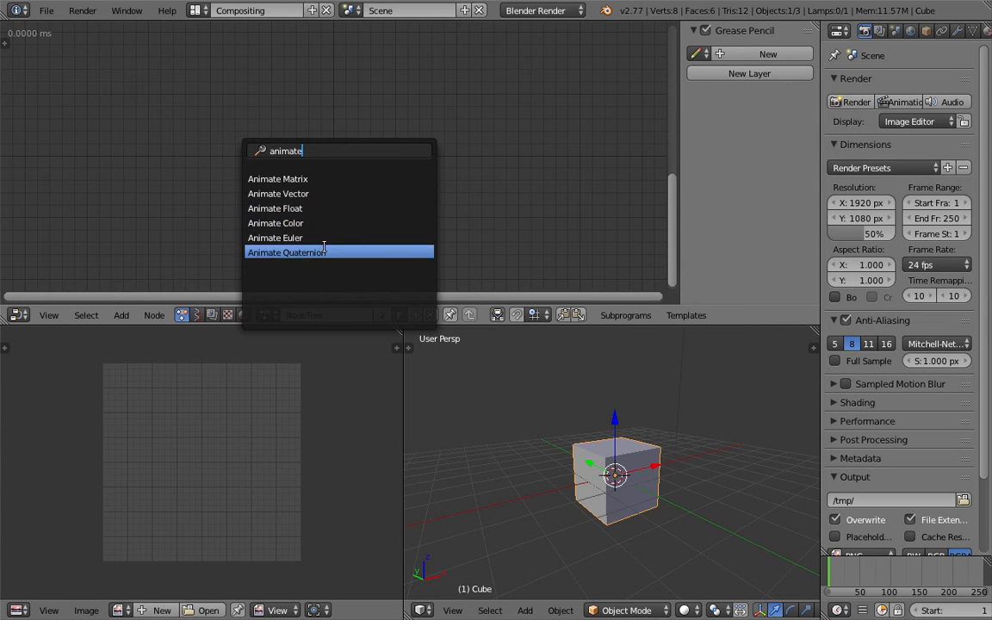
left_click(306, 178)
left_click(329, 121)
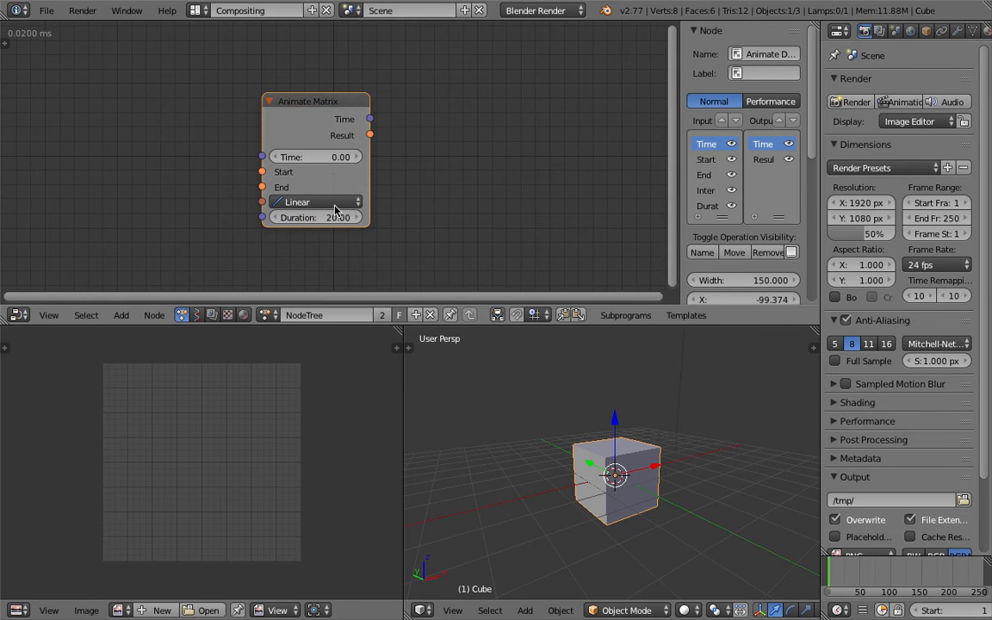
- Set the Animate Matrix node's Time to 1.50 and its Duration to 18.74
left_click_drag(318, 159, 334, 158)
left_click_drag(322, 216, 325, 217)
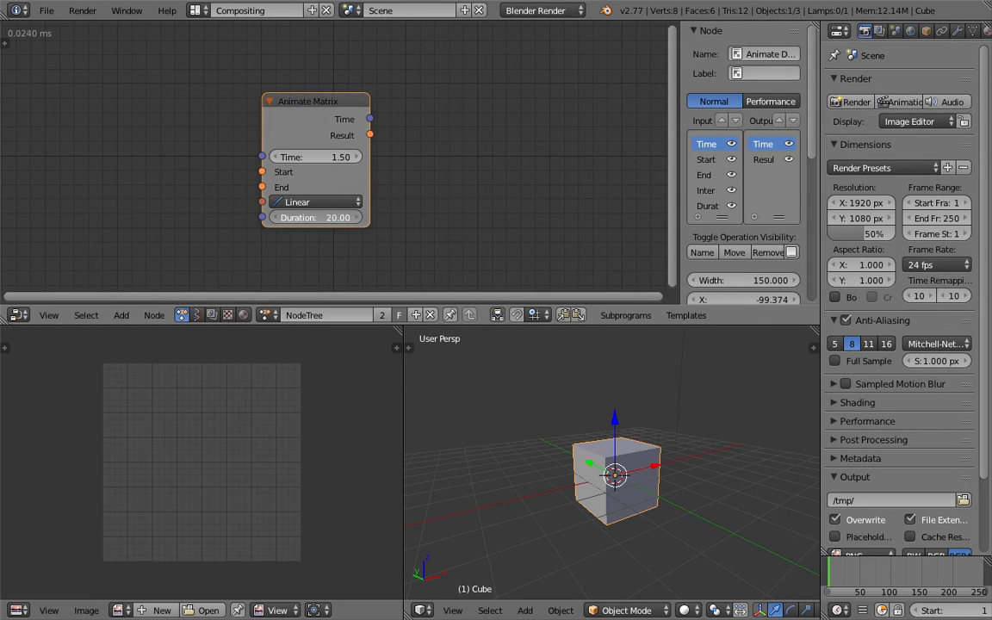
left_click(317, 201)
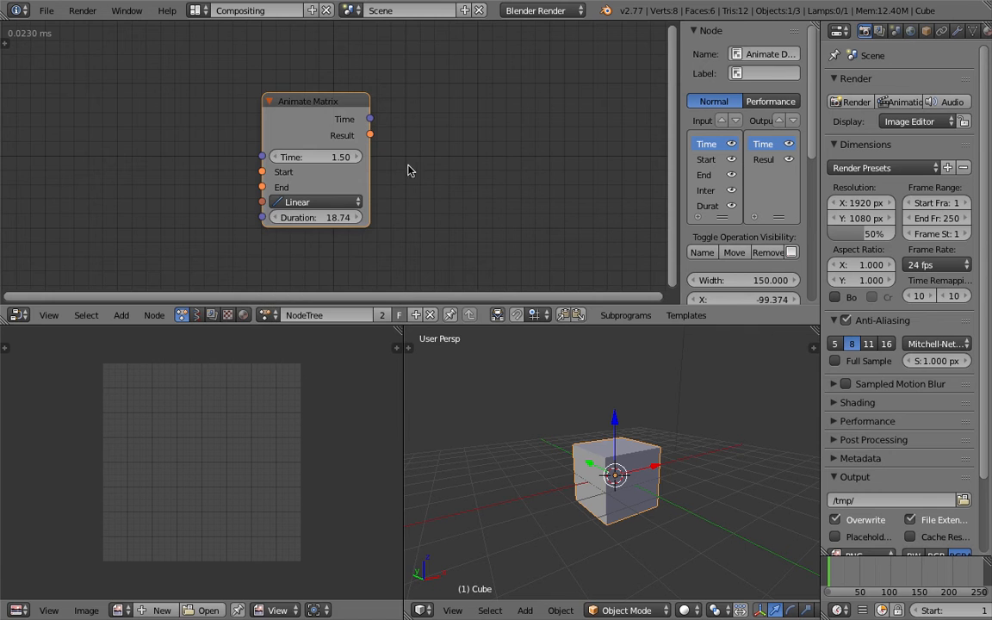
scroll(400, 102, "down", 1)
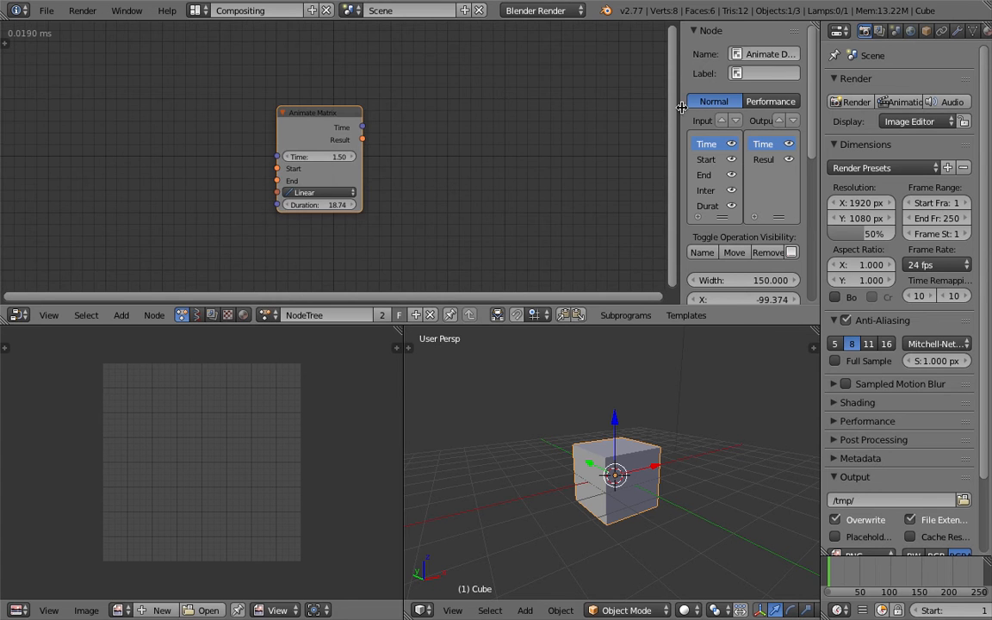
- Hide the node editor's sidebar and add a Mix Interpolation node to the tree
key("n")
key("shift+a")
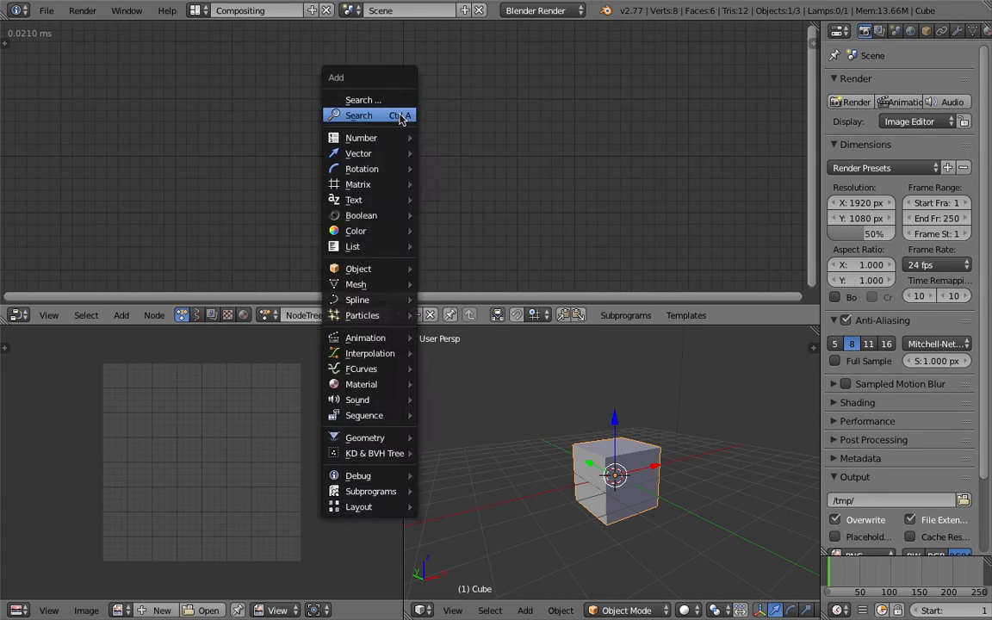
left_click(399, 115)
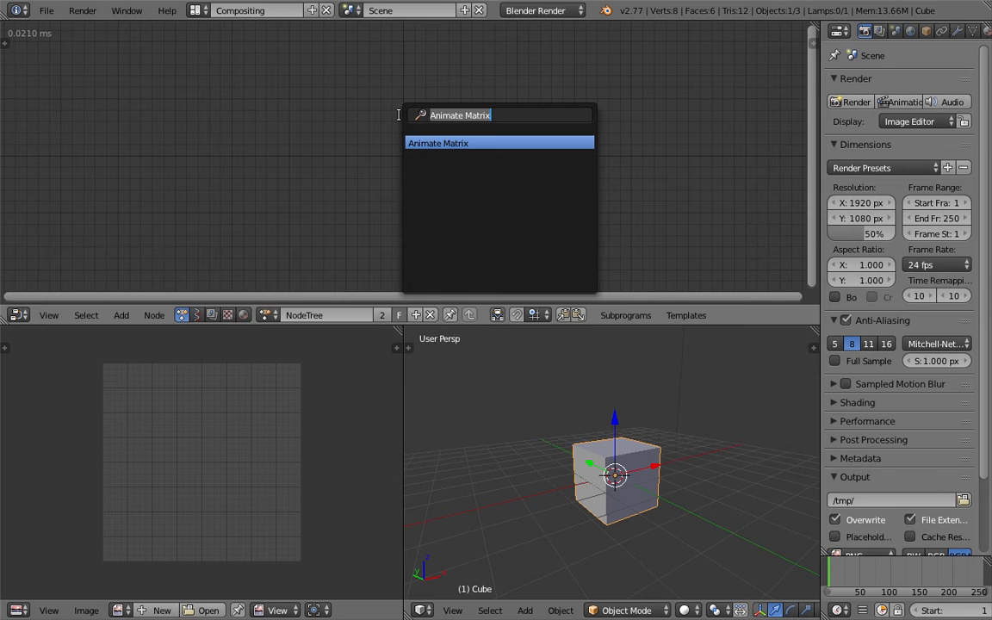
type("mix")
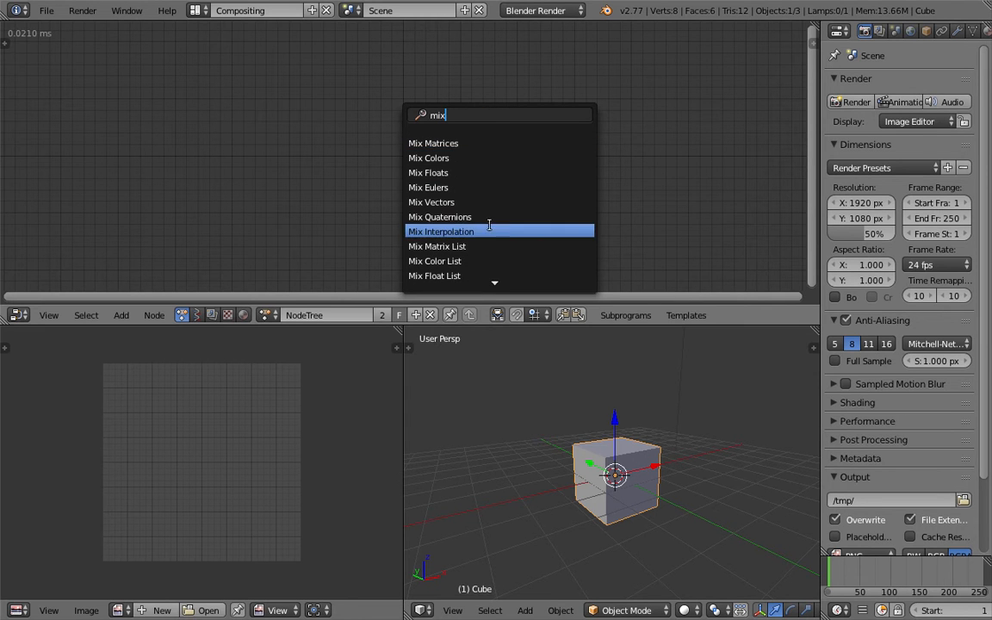
key("Down")
key("Down")
scroll(495, 260, "down", 4)
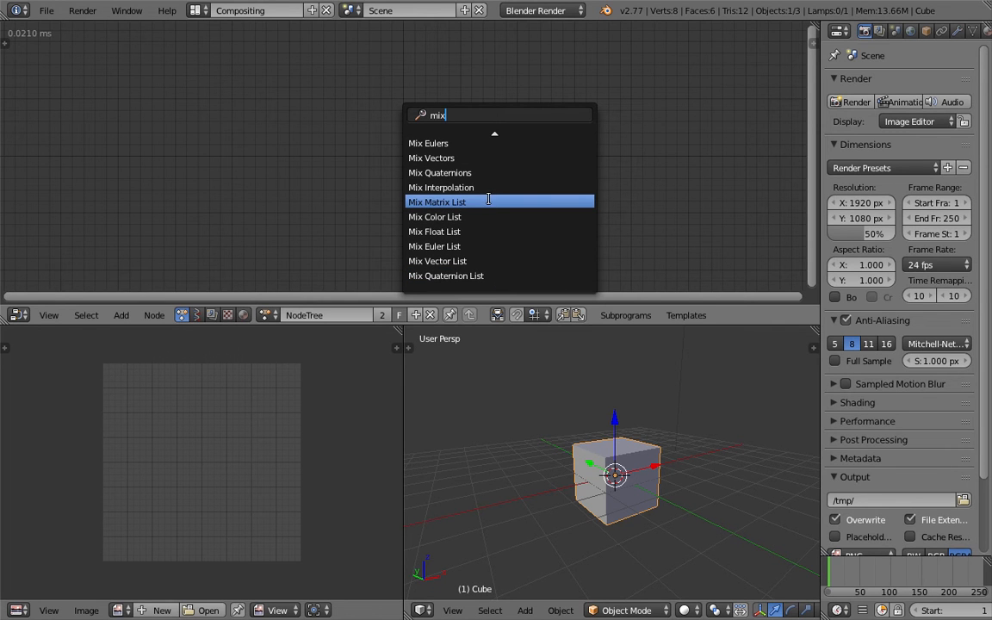
scroll(492, 195, "up", 3)
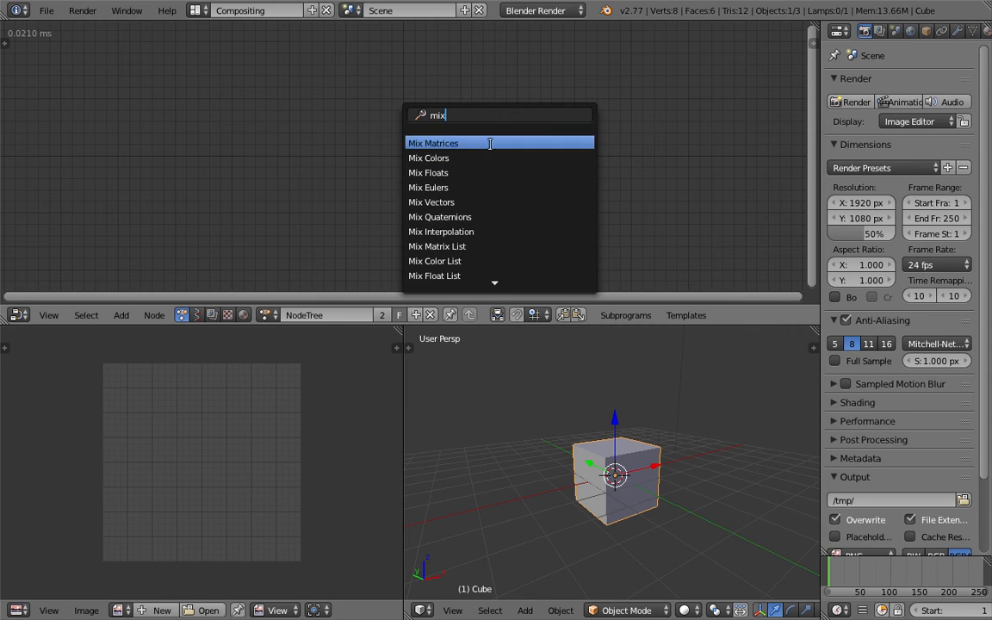
left_click(471, 231)
left_click(495, 214)
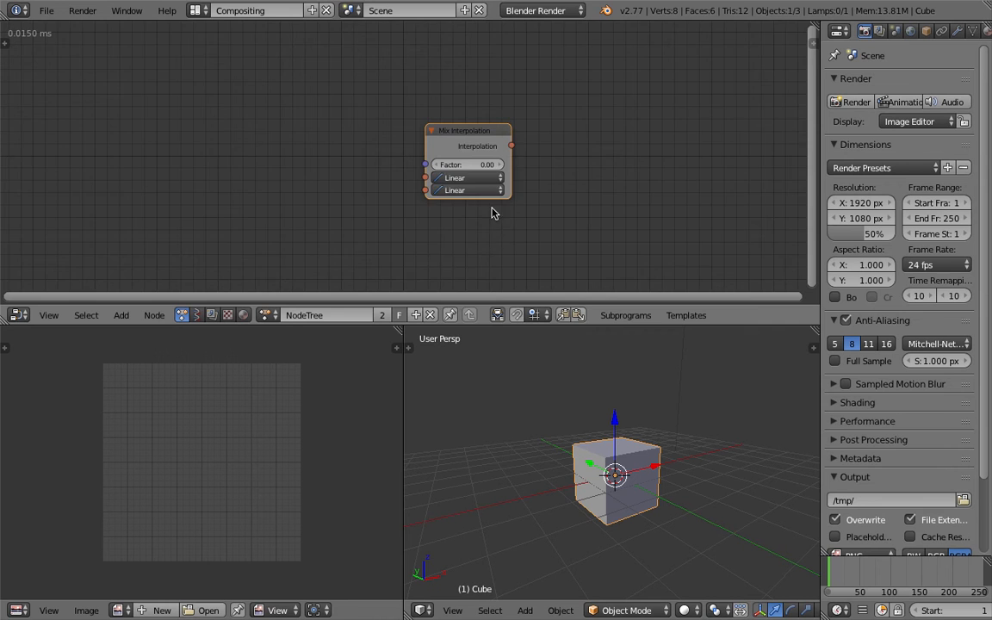
- Set the Mix Interpolation node's second interpolation to Circular and its Factor to 0.39
left_click(503, 207)
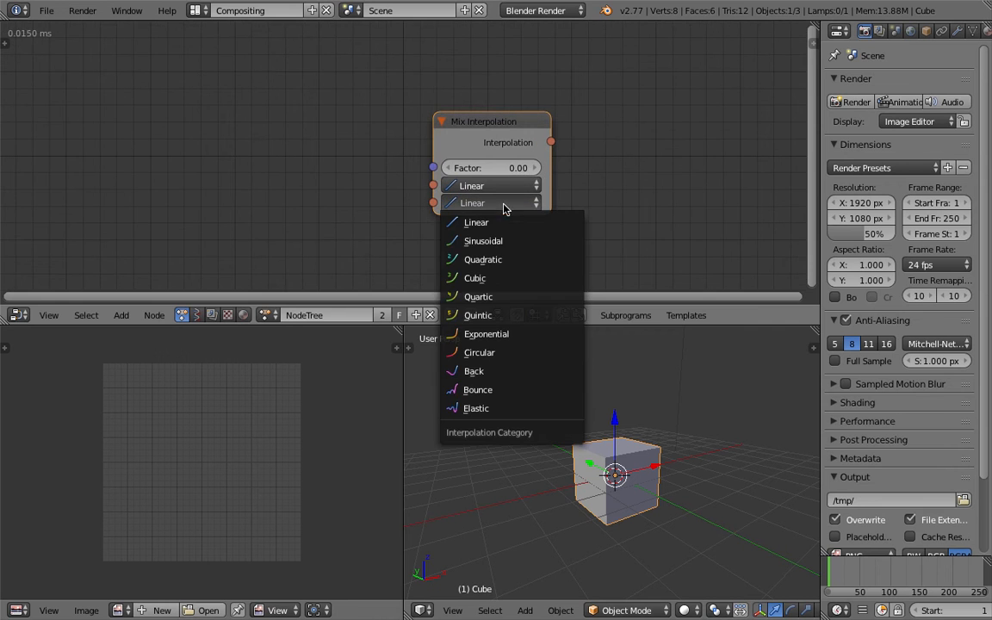
left_click(507, 352)
scroll(427, 201, "up", 2)
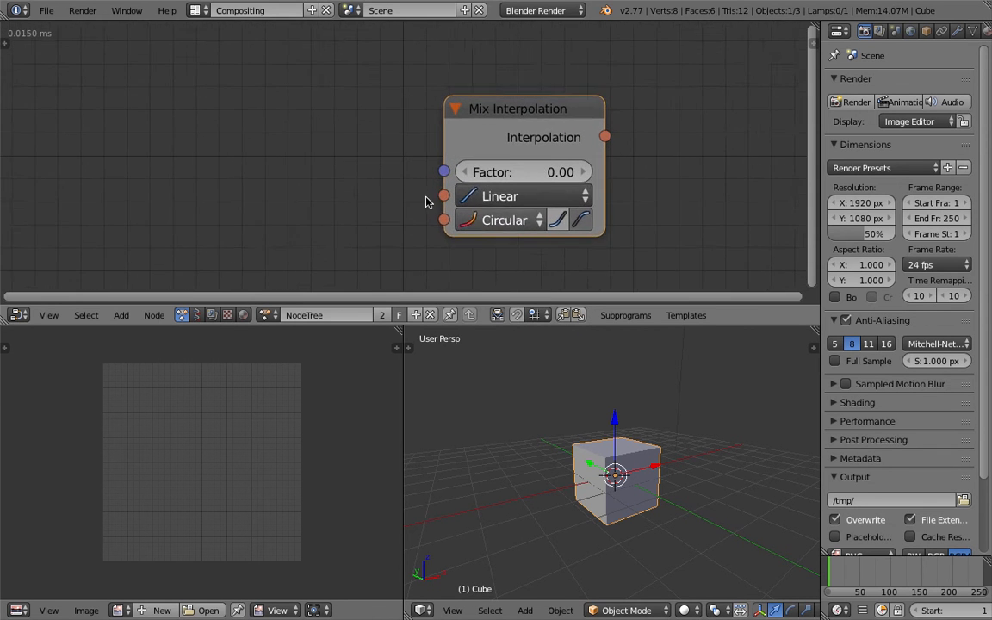
scroll(440, 185, "down", 2)
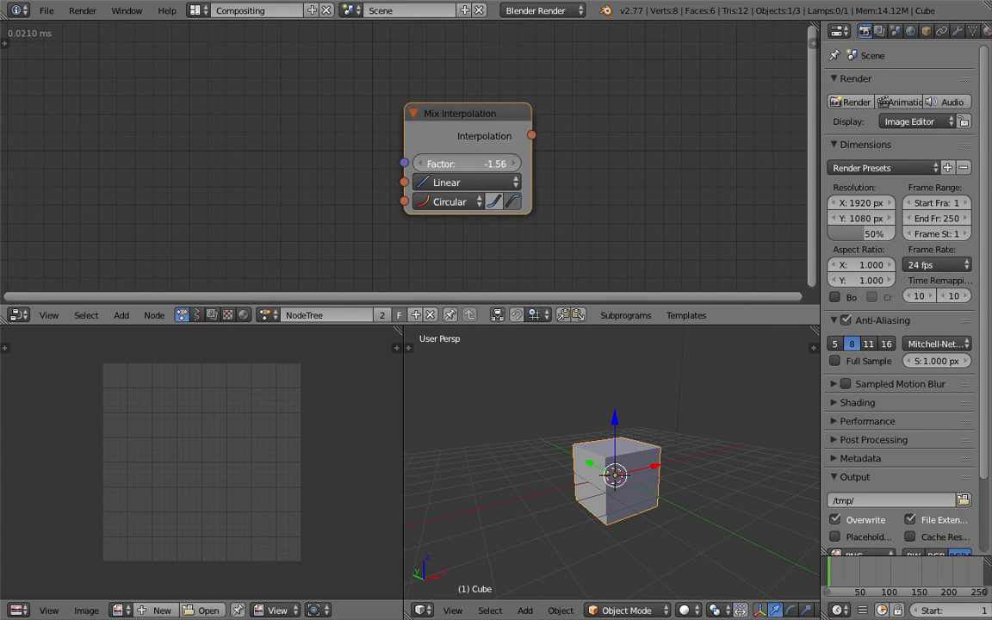
left_click_drag(482, 163, 506, 165)
scroll(505, 172, "down", 4)
- Delete the Mix Interpolation node from the node tree
mouse_move(626, 445)
middle_mouse_down()
mouse_move(650, 454)
mouse_move(634, 457)
middle_mouse_up()
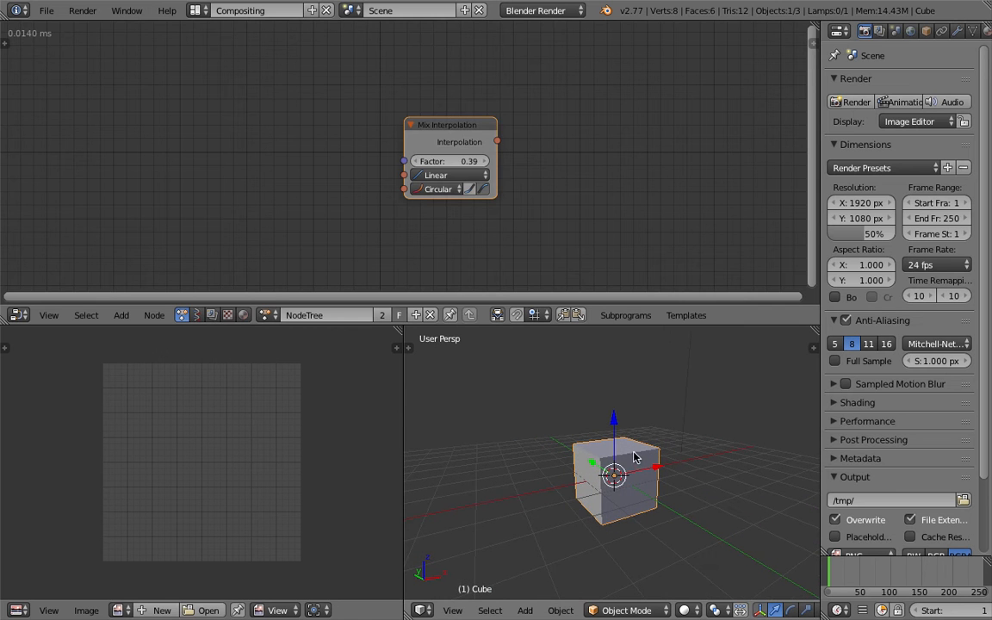
scroll(638, 473, "down", 4)
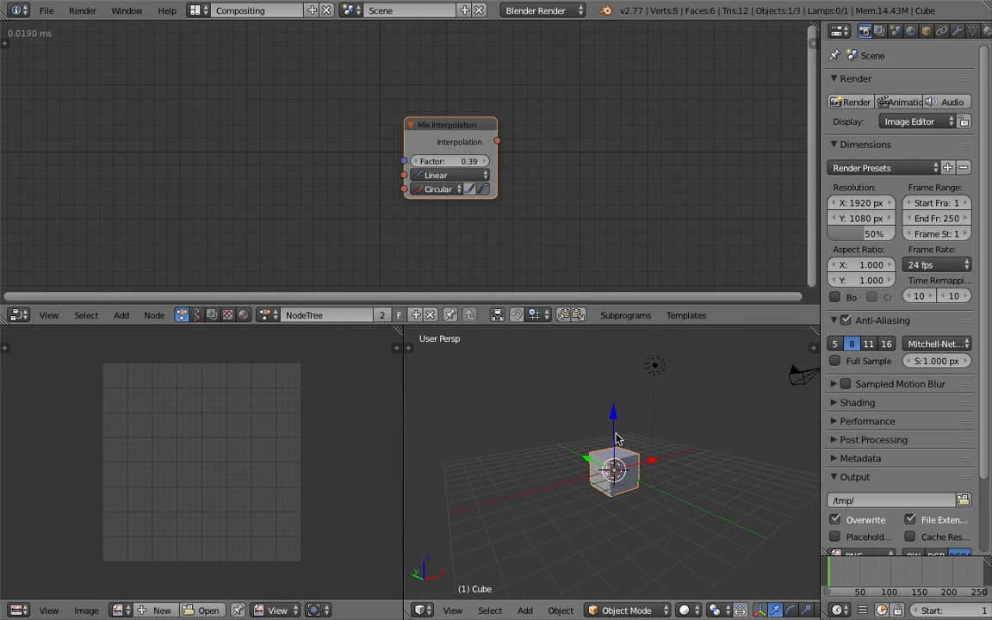
key("x")
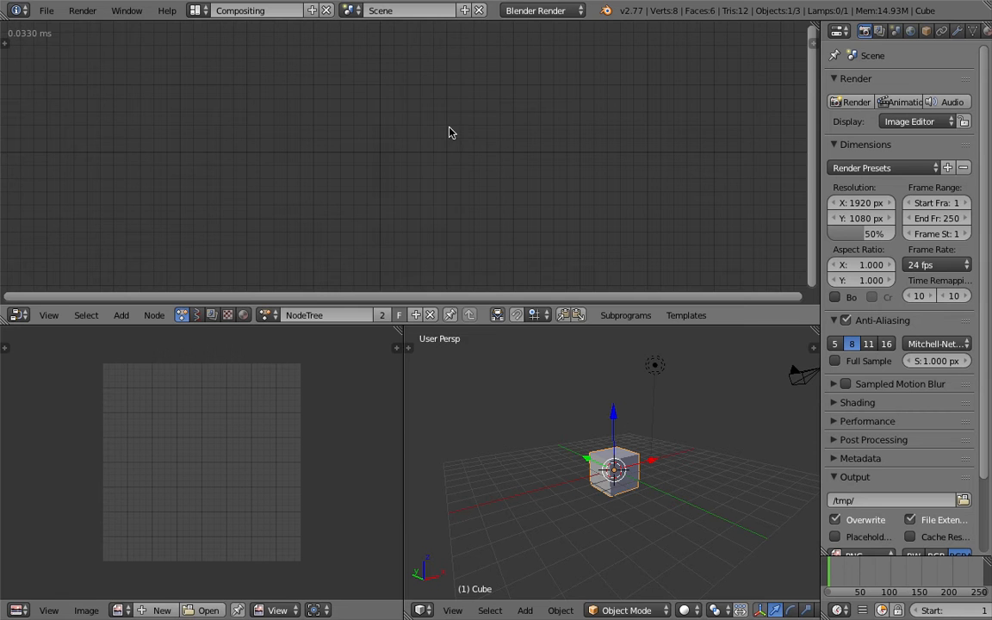
- Add a Mix Vectors node to the tree and make the node editor area taller
key("shift+a")
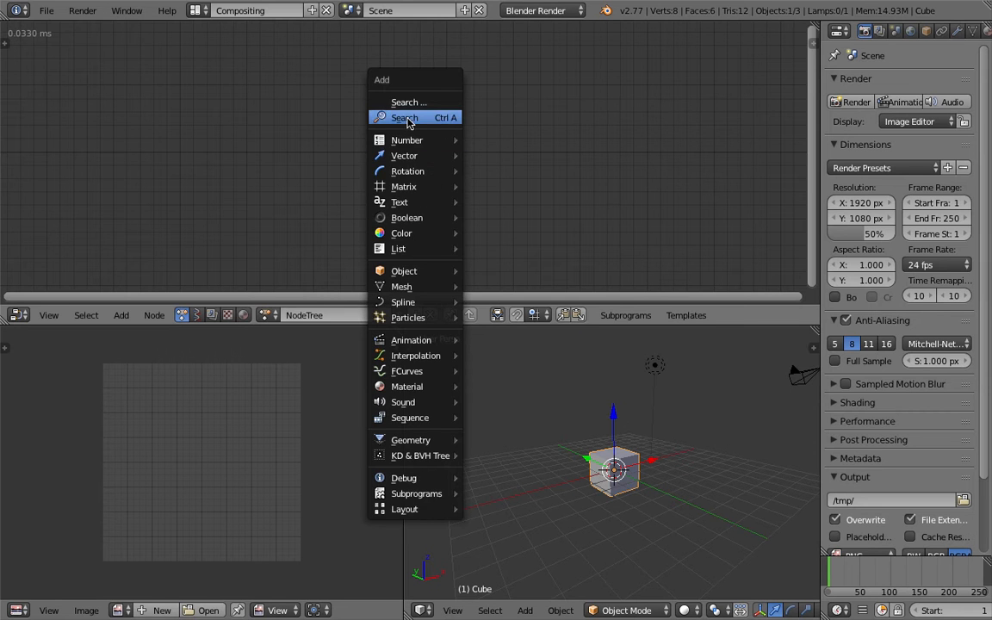
left_click(409, 117)
type("mix")
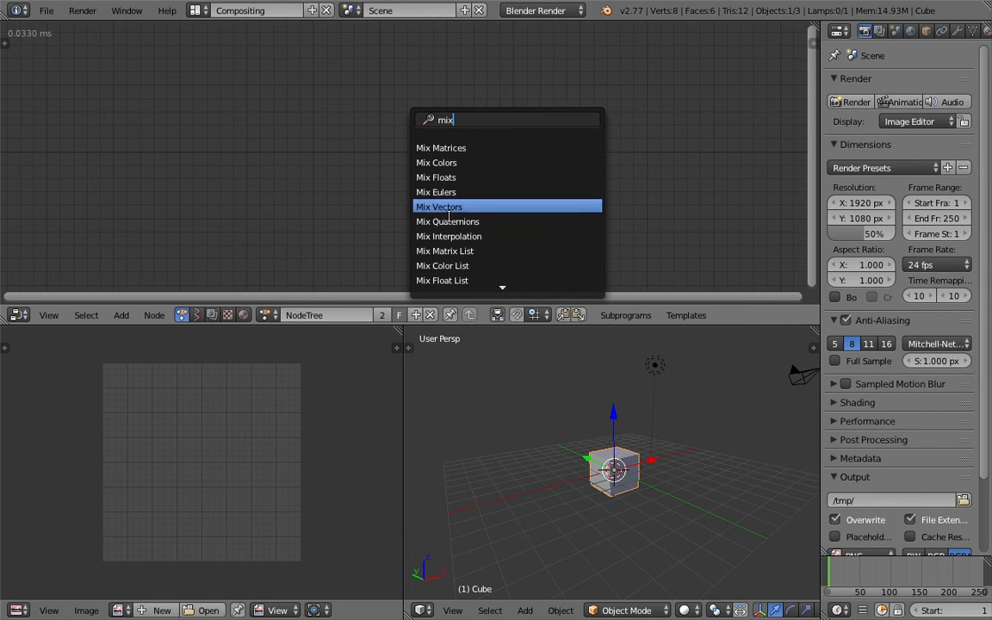
scroll(454, 226, "down", 7)
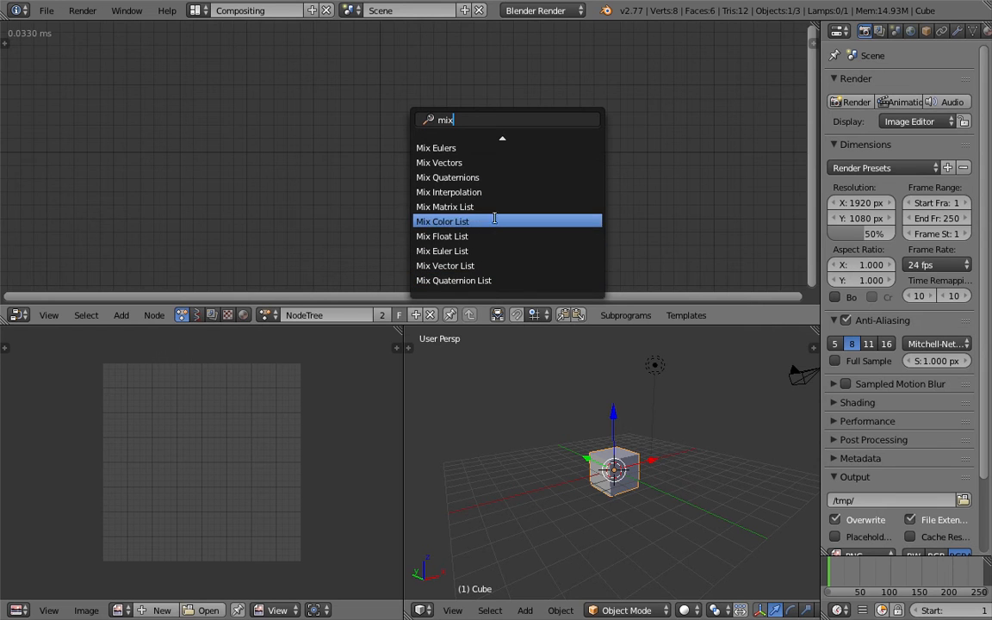
scroll(487, 192, "up", 3)
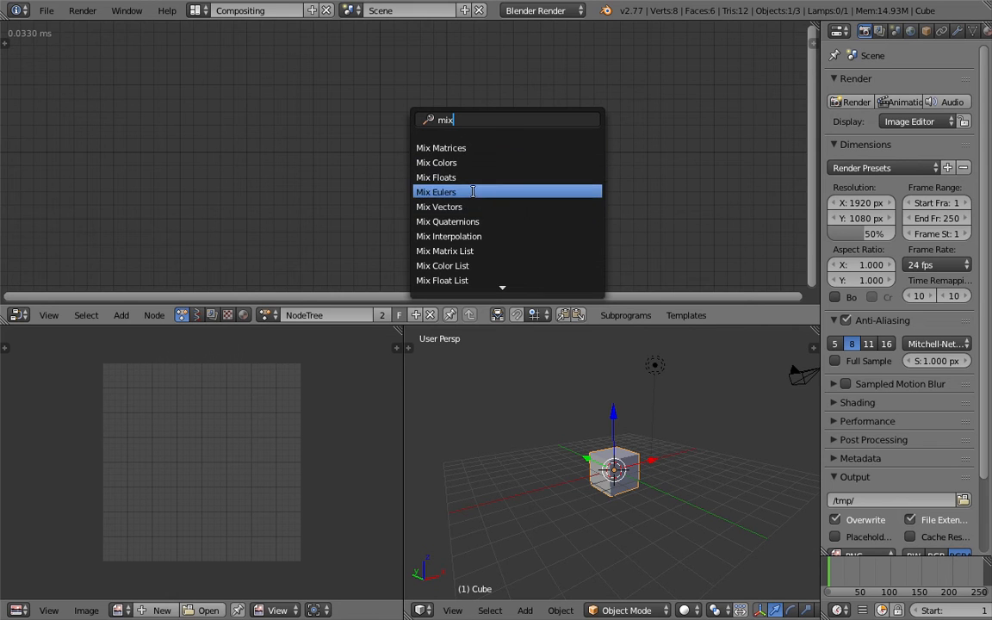
scroll(498, 276, "down", 3)
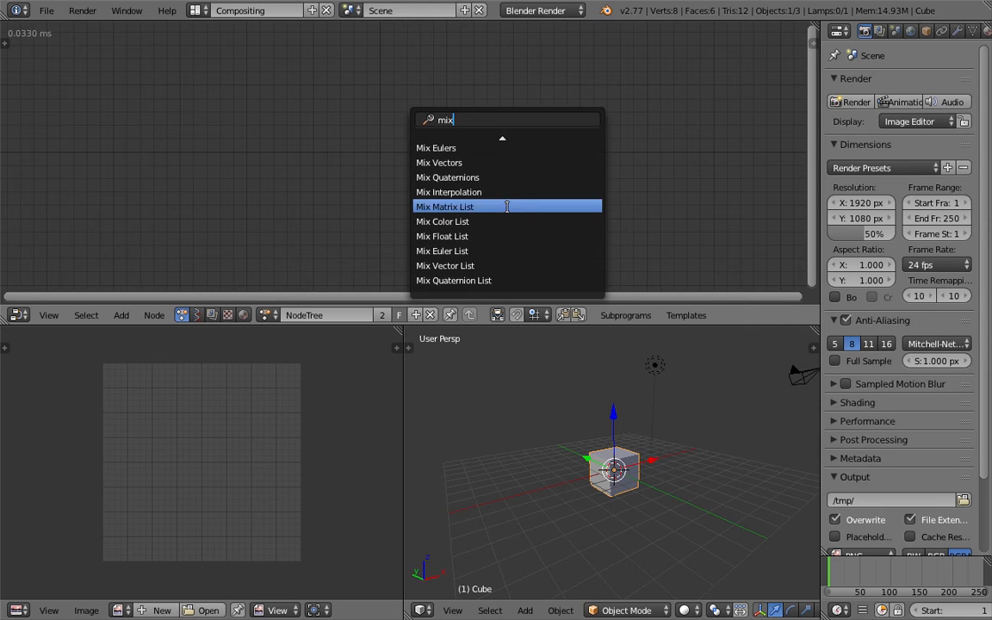
scroll(479, 165, "up", 3)
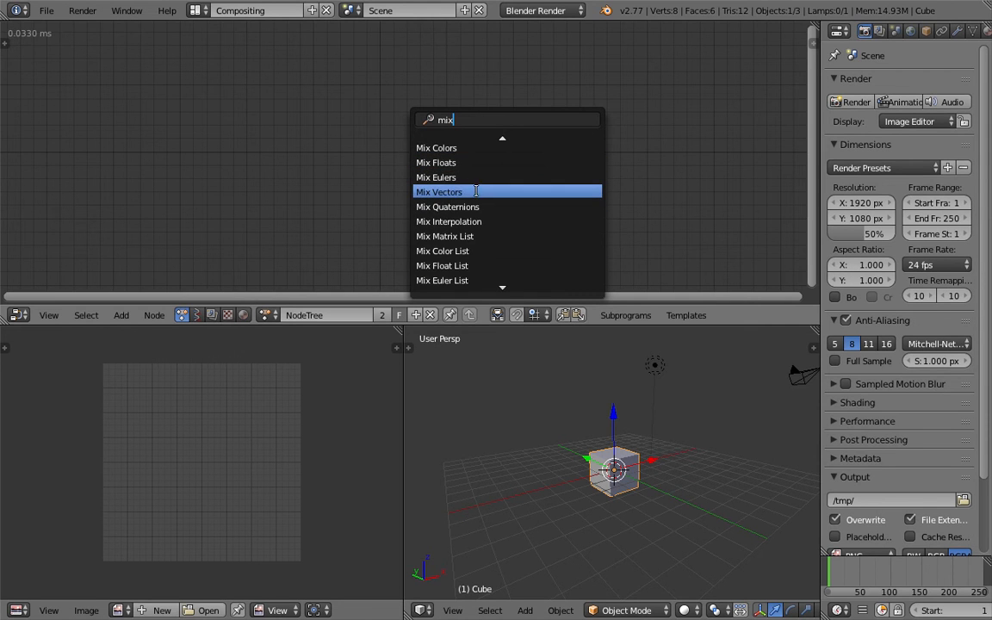
left_click(476, 191)
left_click(277, 138)
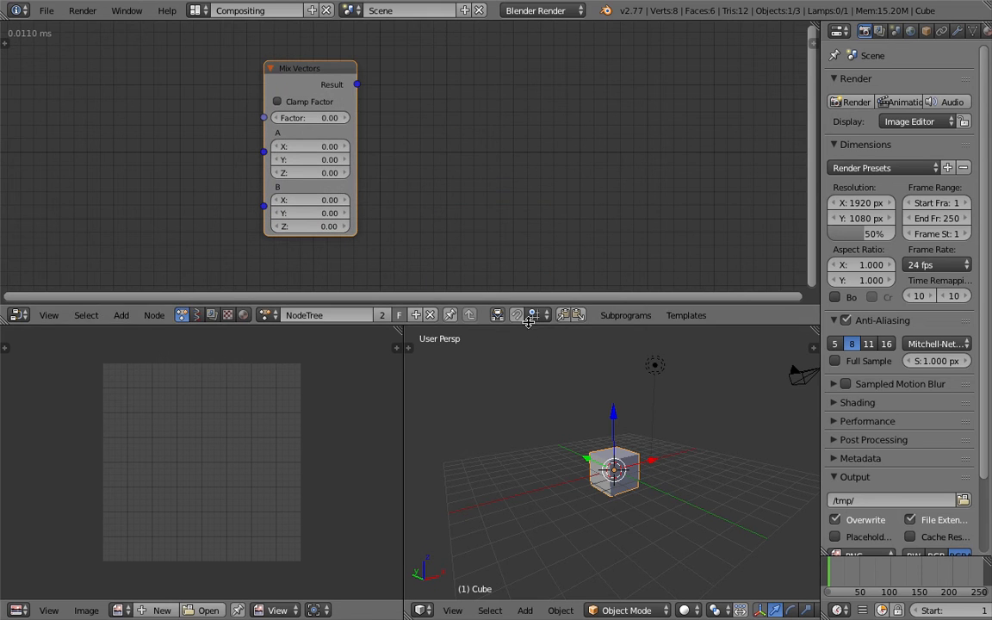
left_click_drag(531, 327, 529, 355)
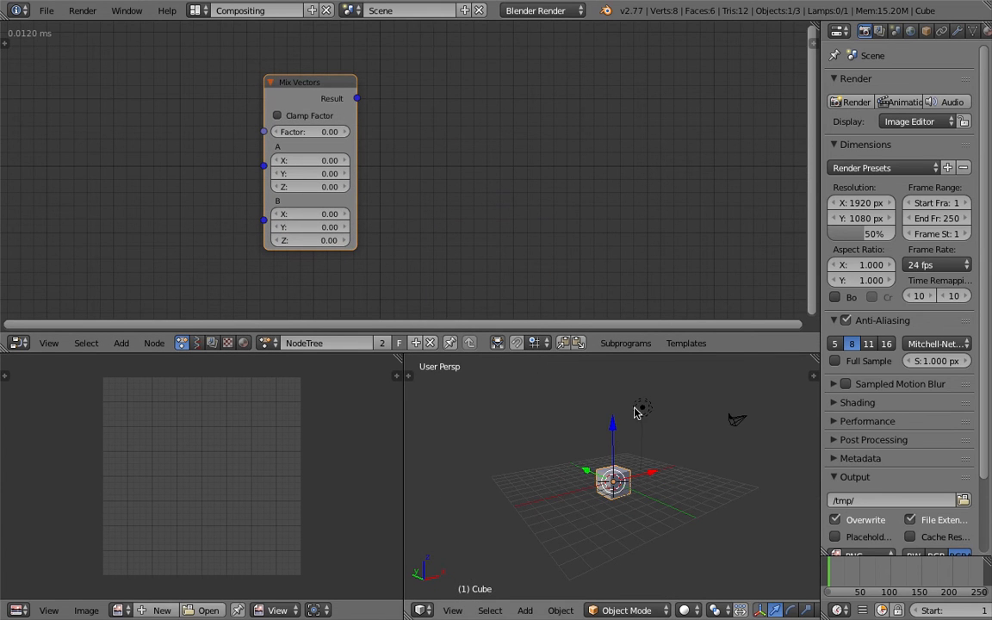
- Move the lamp and the camera to another layer and select the cube in the 3D view
right_click(639, 409)
key("m")
left_click(776, 399)
right_click(602, 484)
middle_click_drag(582, 488, 594, 469)
scroll(615, 472, "up", 2)
middle_click_drag(565, 422, 540, 412)
middle_click_drag(591, 473, 607, 495)
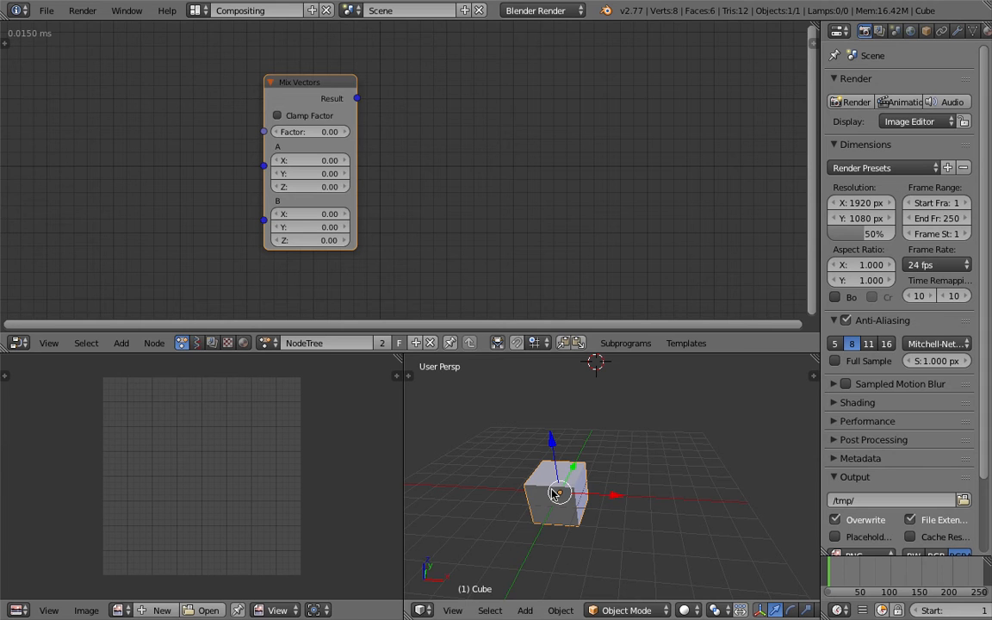
middle_click_drag(566, 493, 557, 496)
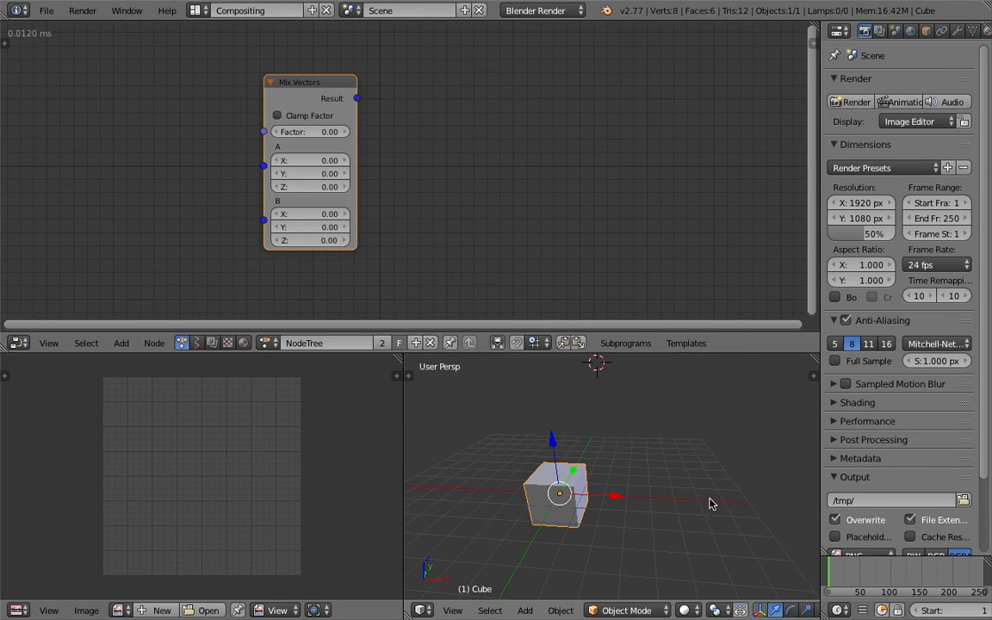
- Set the X value of vector B on the Mix Vectors node to 5
left_click(325, 215)
type("5")
key("Return")
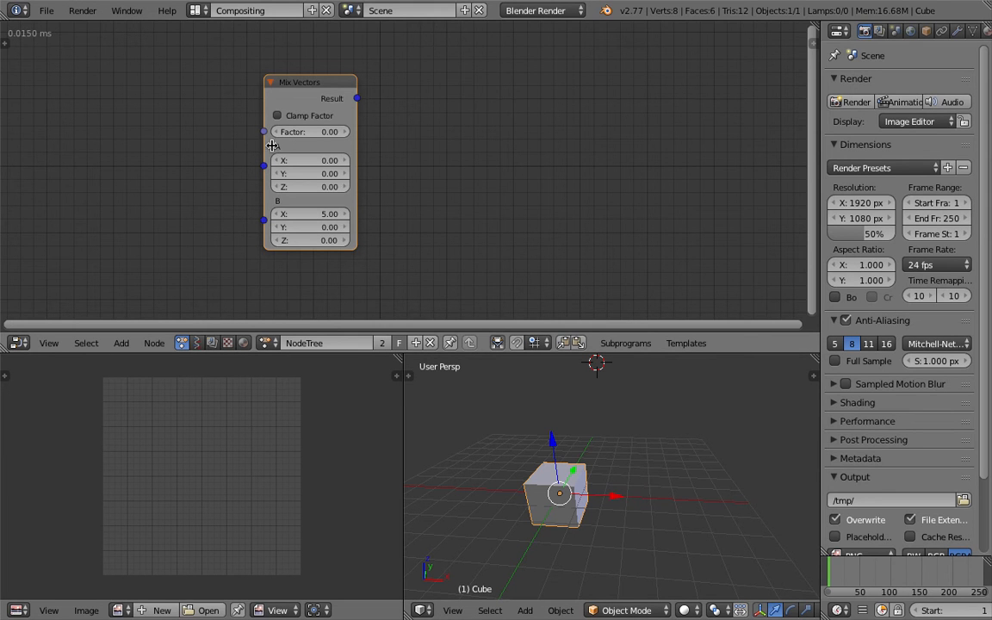
- Add an Object Transforms Output node to the tree, beside the Mix Vectors node
key("shift+a")
left_click(433, 104)
type("object tran")
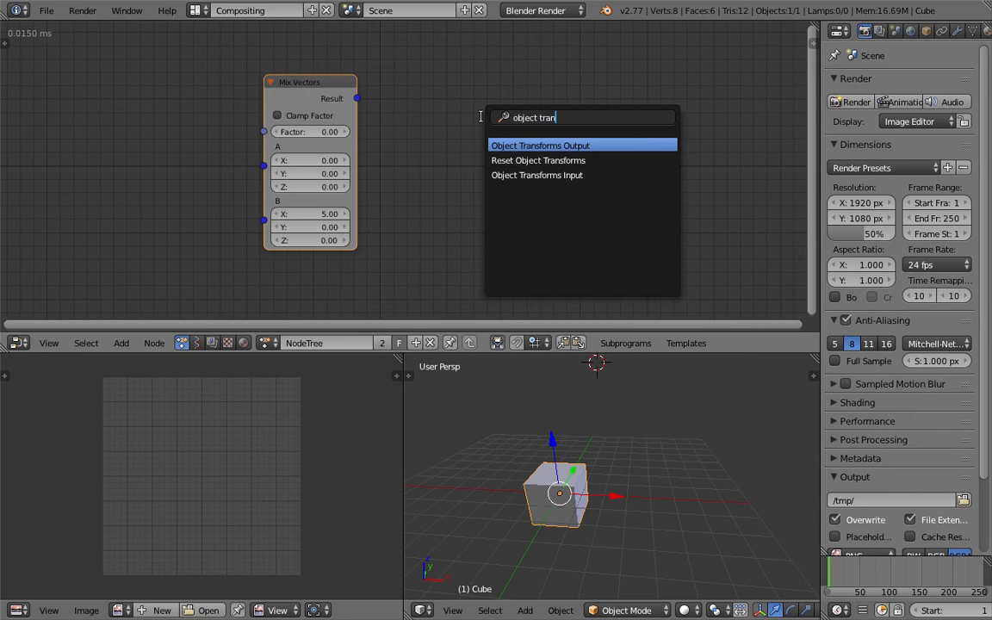
key("Down")
type("ran")
key("Up")
key("Return")
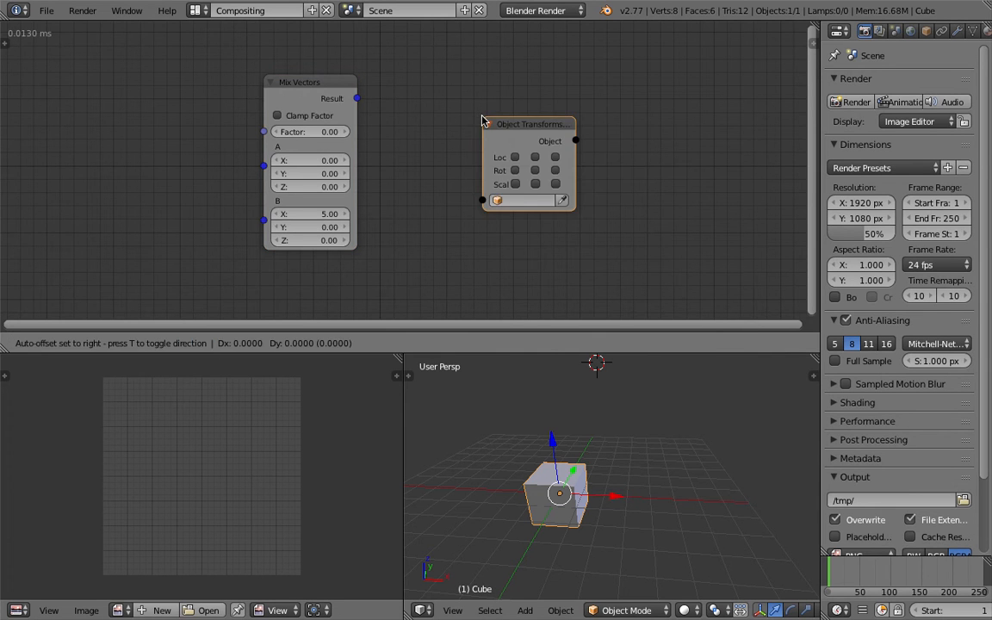
left_click(527, 120)
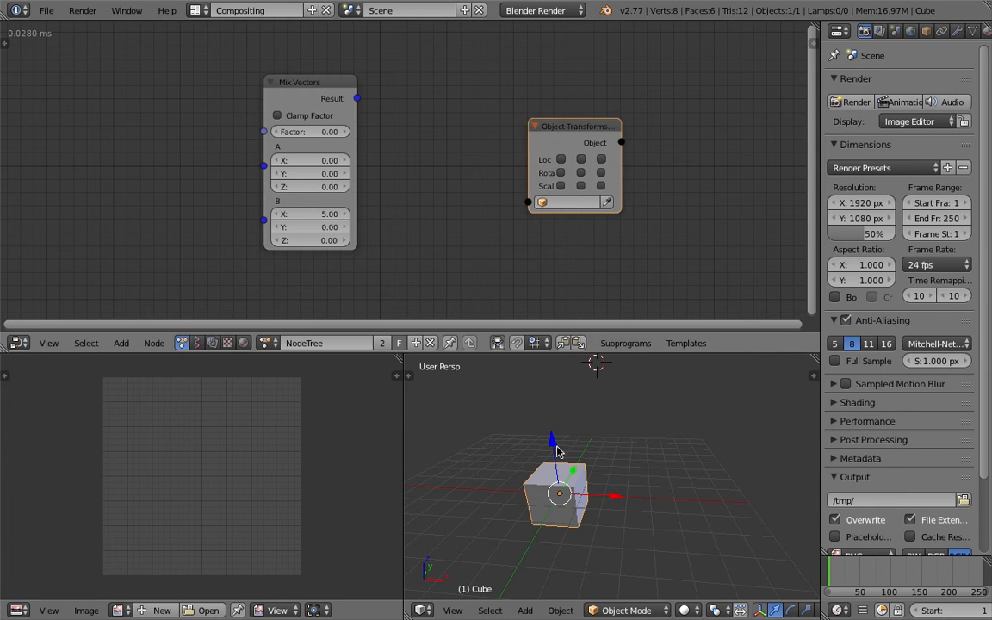
- Assign the cube to the Object Transforms Output node and enable its X, Y and Z location, with X at 1.47
left_click(608, 203)
left_click_drag(561, 159, 610, 119)
left_click_drag(600, 228, 633, 228)
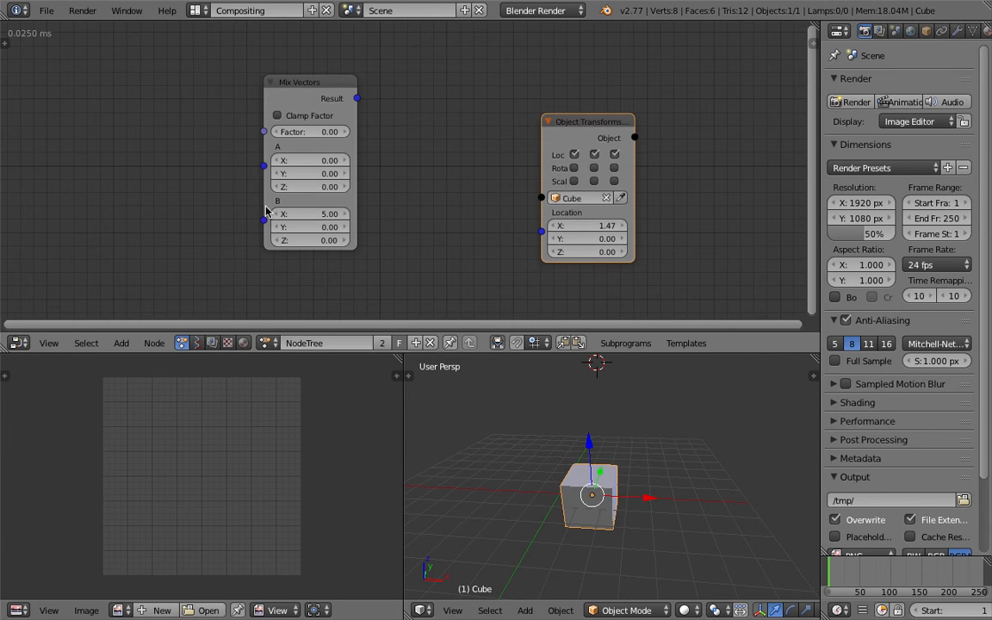
- Connect the Mix Vectors Result to the Location input of Object Transforms Output and adjust the Mix Vectors node's placement
left_click_drag(356, 98, 540, 225)
left_click_drag(293, 83, 324, 85)
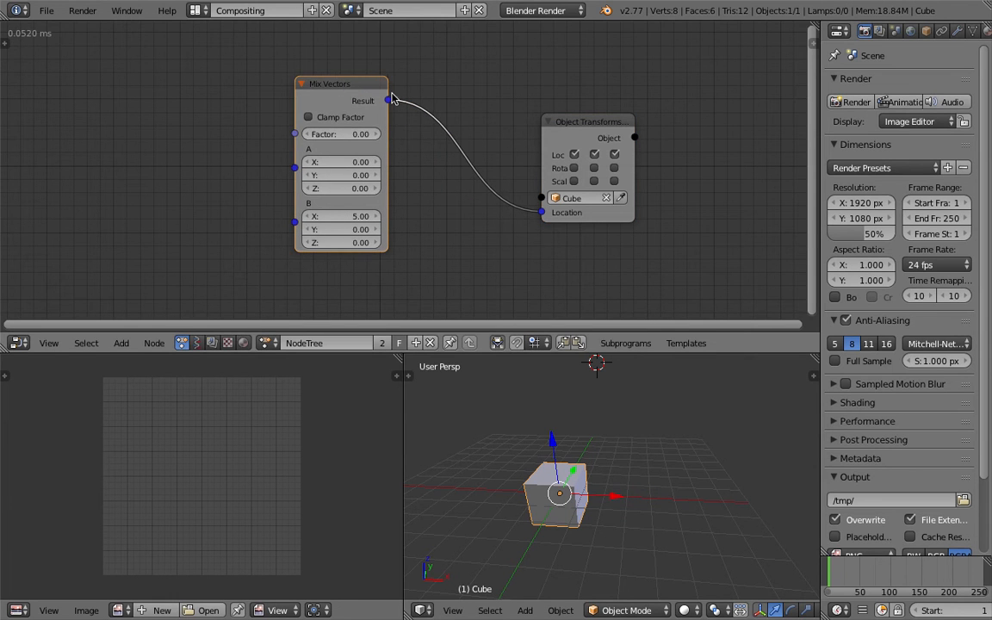
middle_click_drag(294, 62, 307, 63)
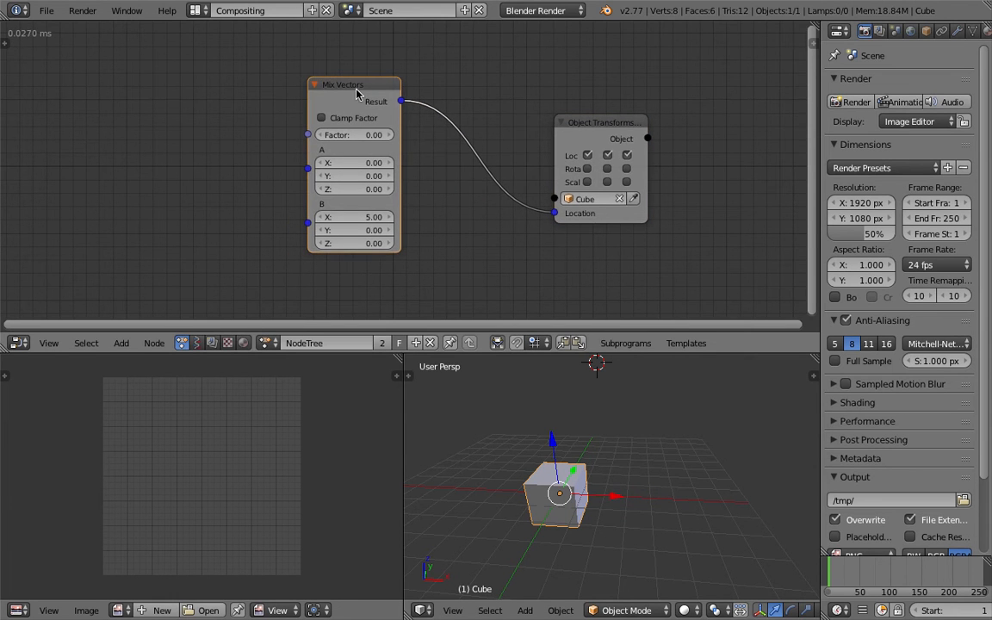
left_click_drag(343, 87, 329, 84)
middle_click_drag(428, 88, 412, 93)
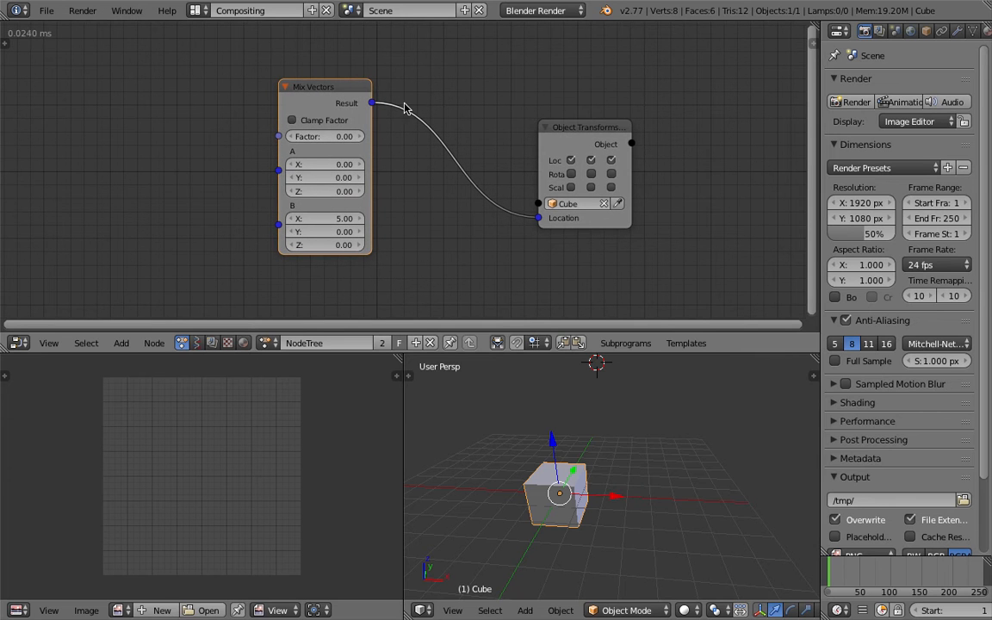
middle_click_drag(363, 60, 387, 70)
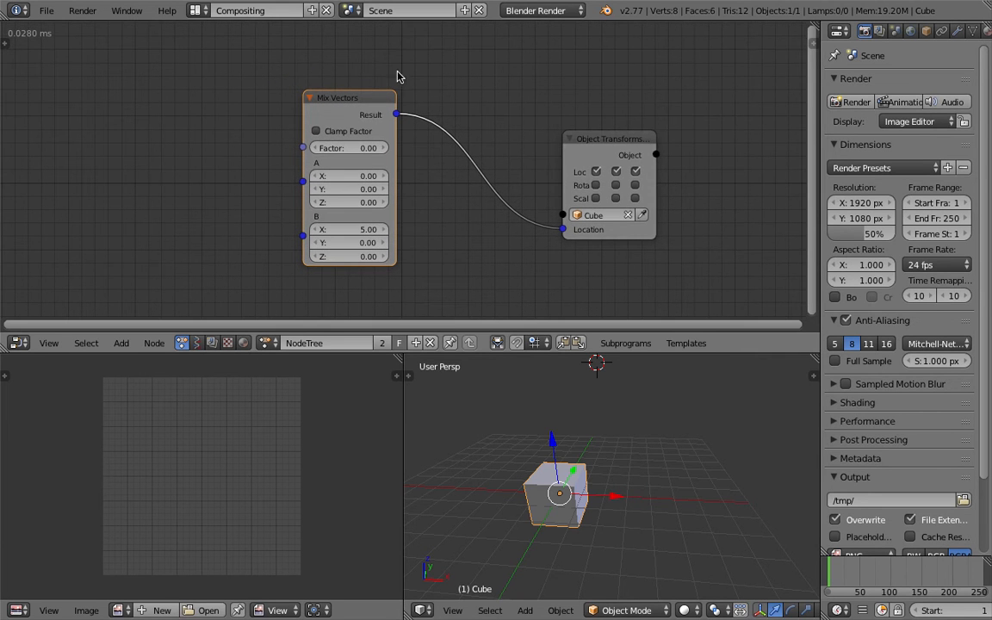
- Reposition the Object Transforms Output node and widen it until its full title and axis labels fit
left_click_drag(567, 137, 558, 145)
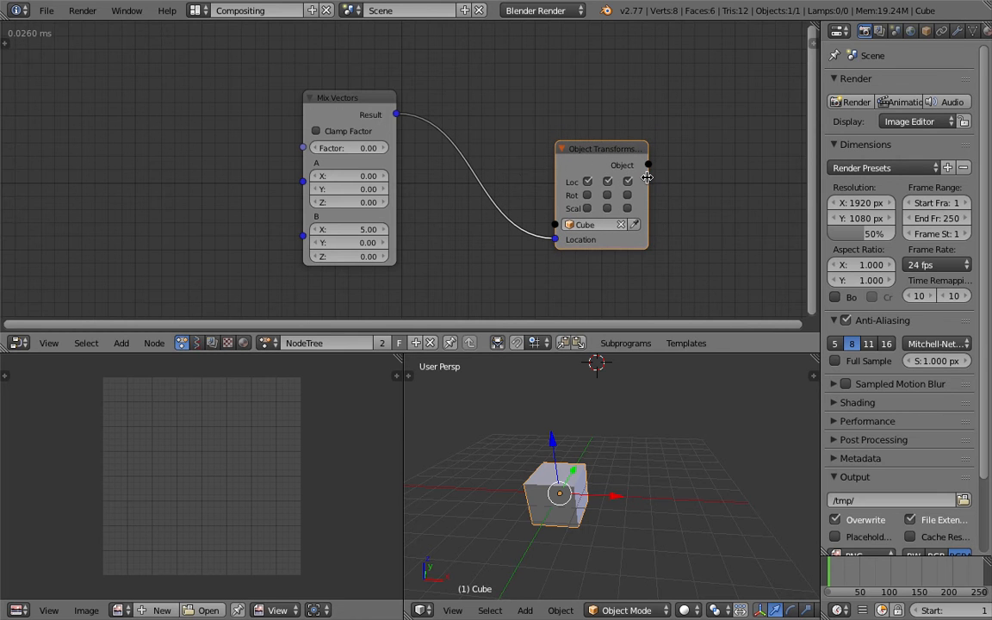
left_click_drag(647, 177, 669, 178)
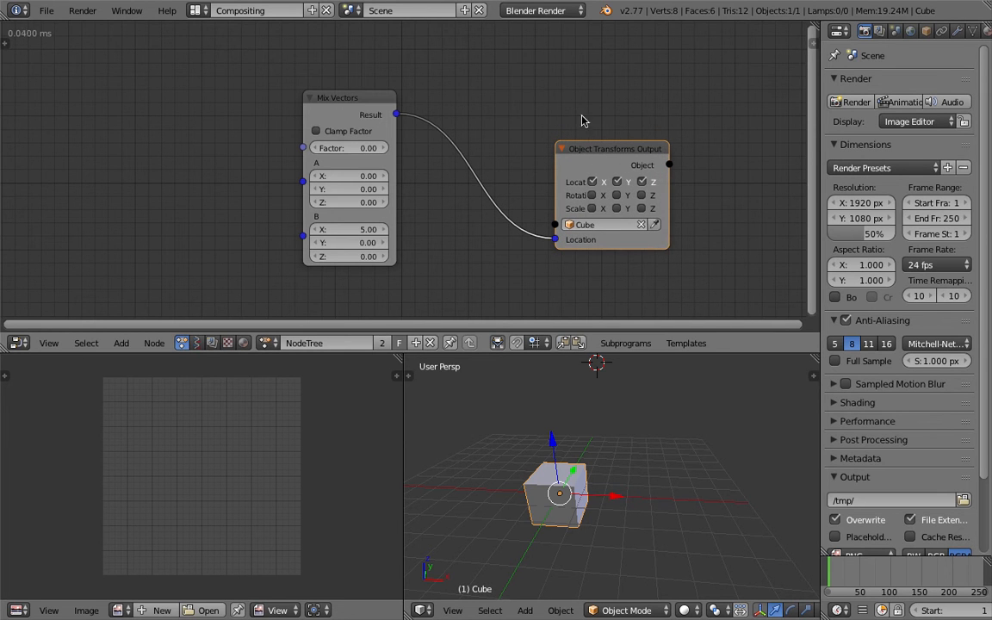
left_click_drag(557, 168, 537, 169)
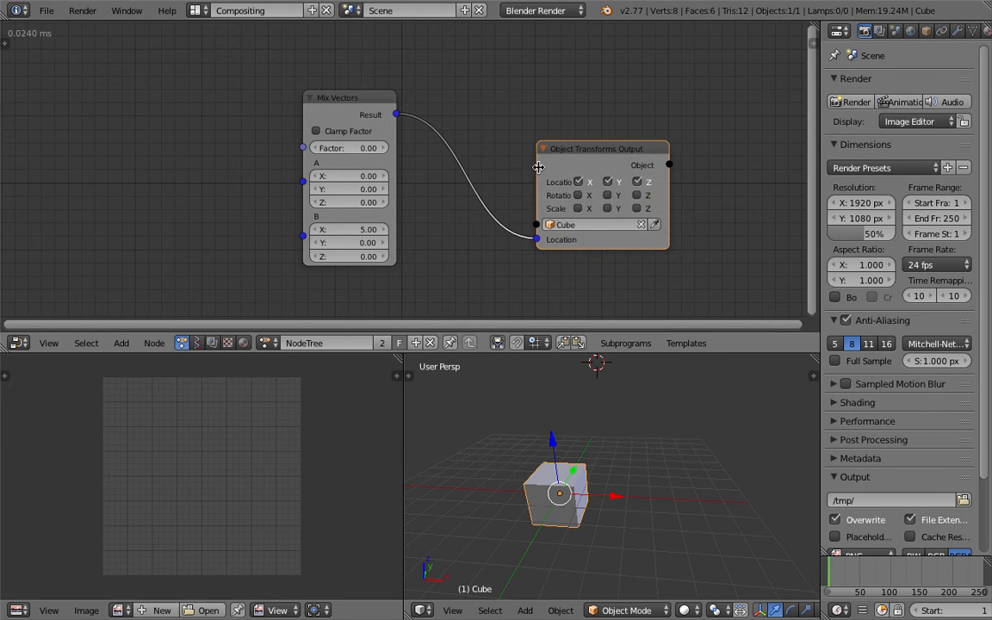
scroll(363, 117, "right", 1, "ctrl")
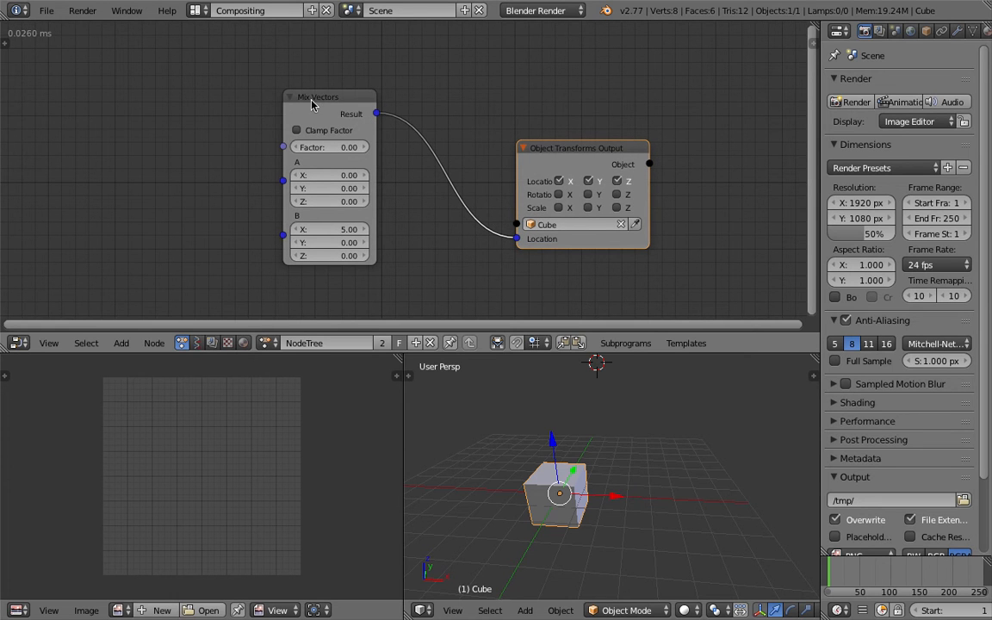
middle_click_drag(512, 407, 513, 403)
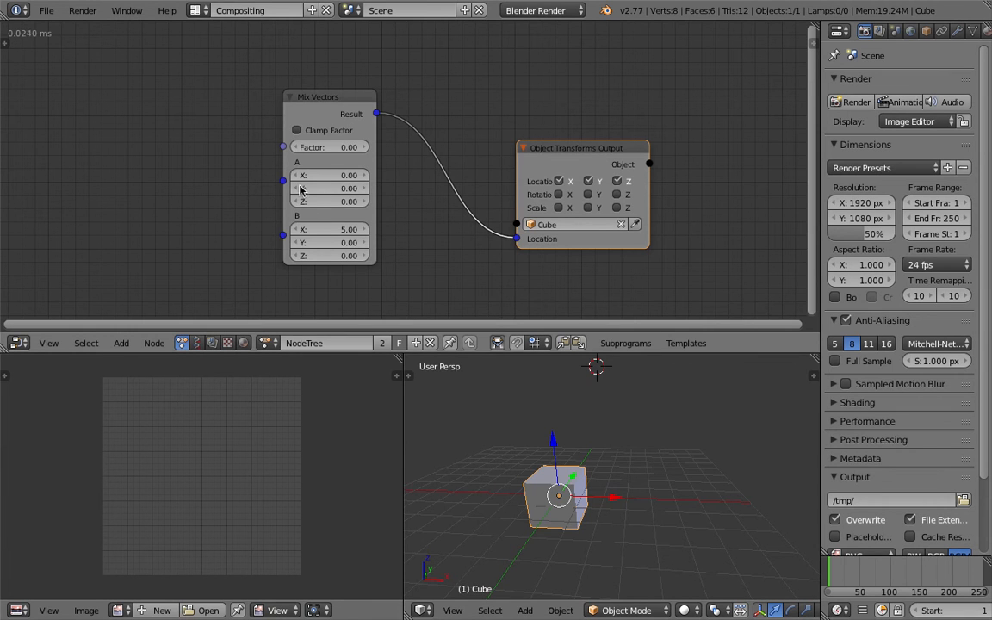
- Enable Clamp Factor on the Mix Vectors node and set its Factor to 0.57
mouse_move(342, 153)
left_mouse_down()
mouse_move(315, 153)
mouse_move(409, 154)
mouse_move(341, 153)
left_mouse_up()
left_click_drag(333, 147, 216, 146)
left_click(334, 131)
left_click_drag(330, 147, 328, 147)
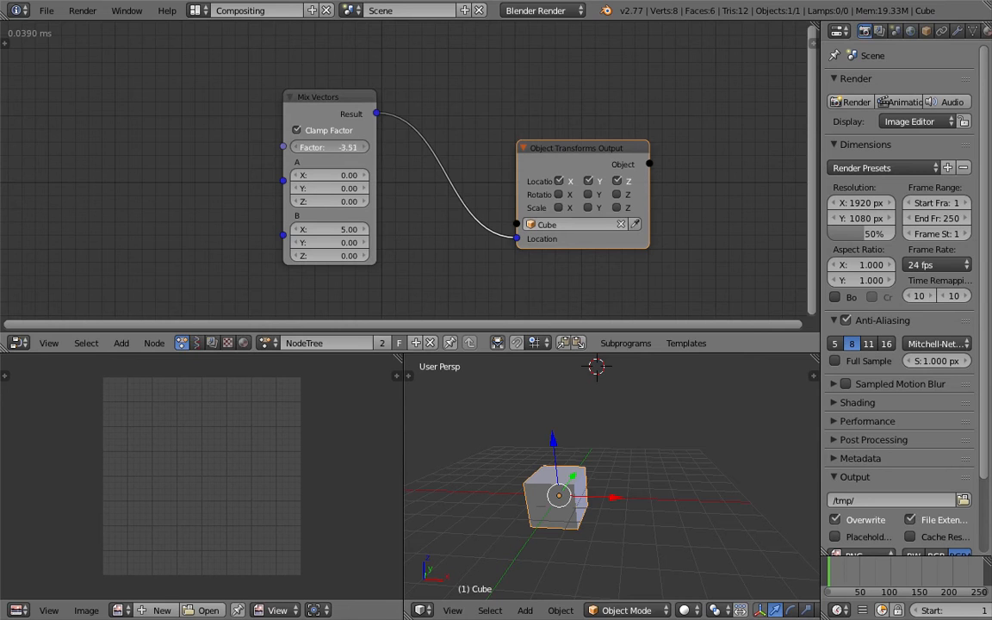
left_click_drag(238, 148, 476, 149)
- Move the Mix Vectors and Object Transforms Output nodes farther apart to make room between them
left_click_drag(327, 101, 239, 78)
scroll(256, 82, "down", 2)
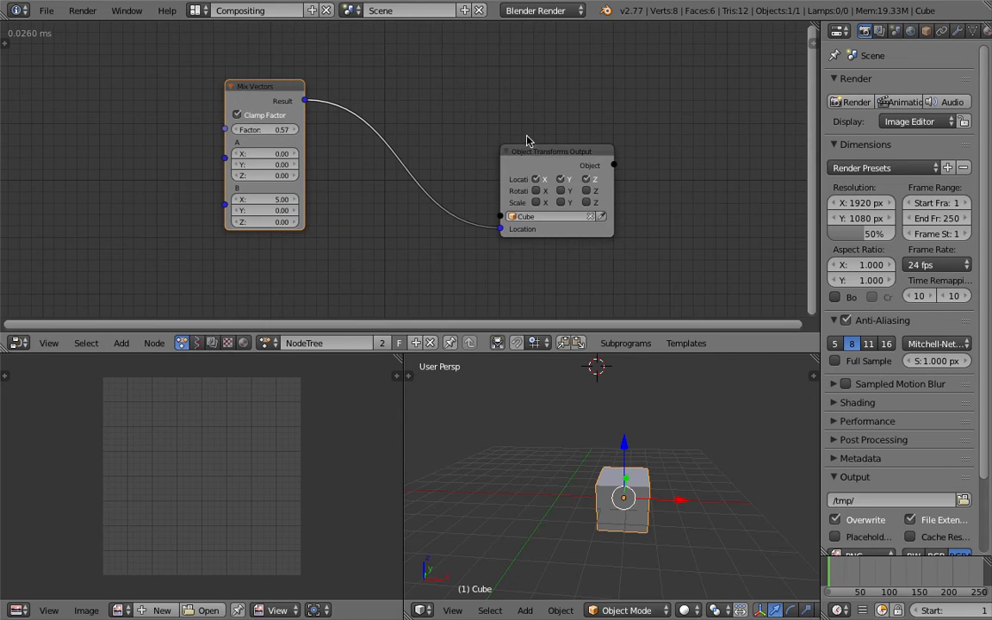
middle_click_drag(548, 139, 551, 107)
left_click_drag(578, 123, 635, 116)
left_click_drag(275, 58, 229, 61)
- Duplicate the Mix Vectors node three times in a descending row and make the node editor area taller
key("shift+d")
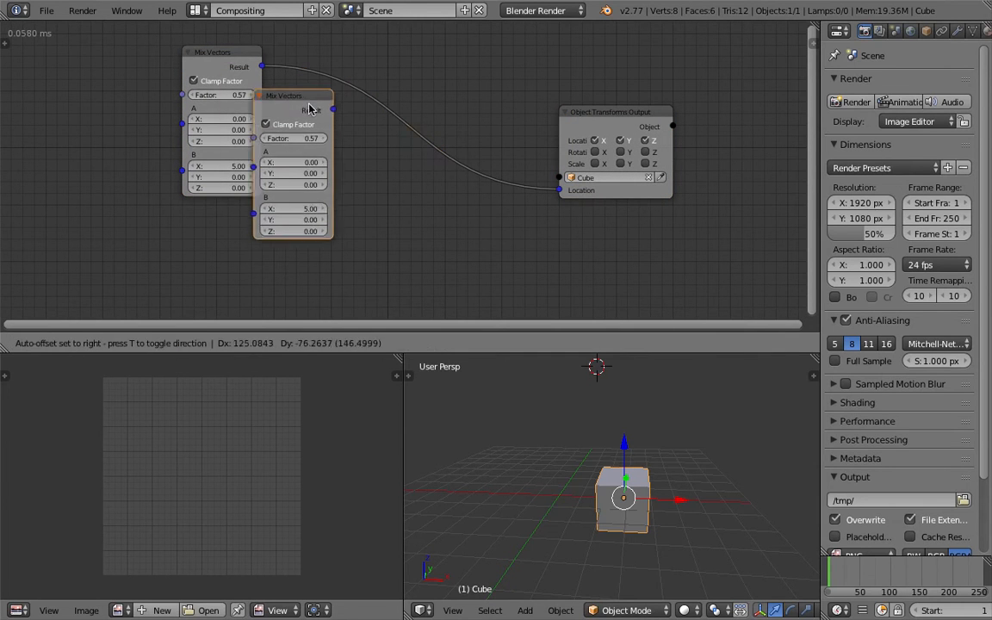
left_click(337, 126)
left_click_drag(489, 353, 489, 387)
middle_click_drag(597, 475, 544, 483, "shift")
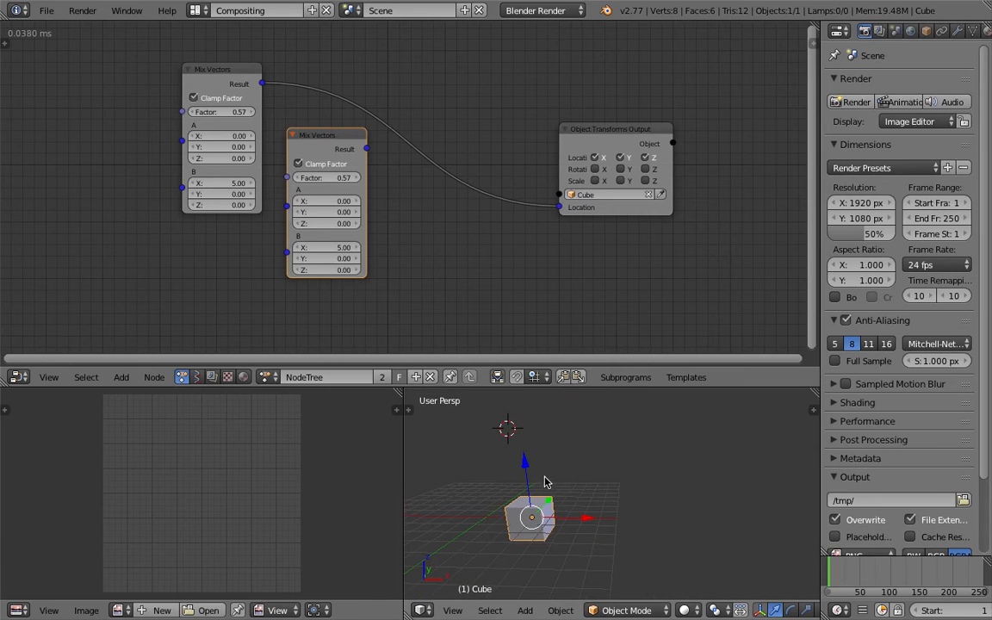
left_click(566, 421)
key("shift+d")
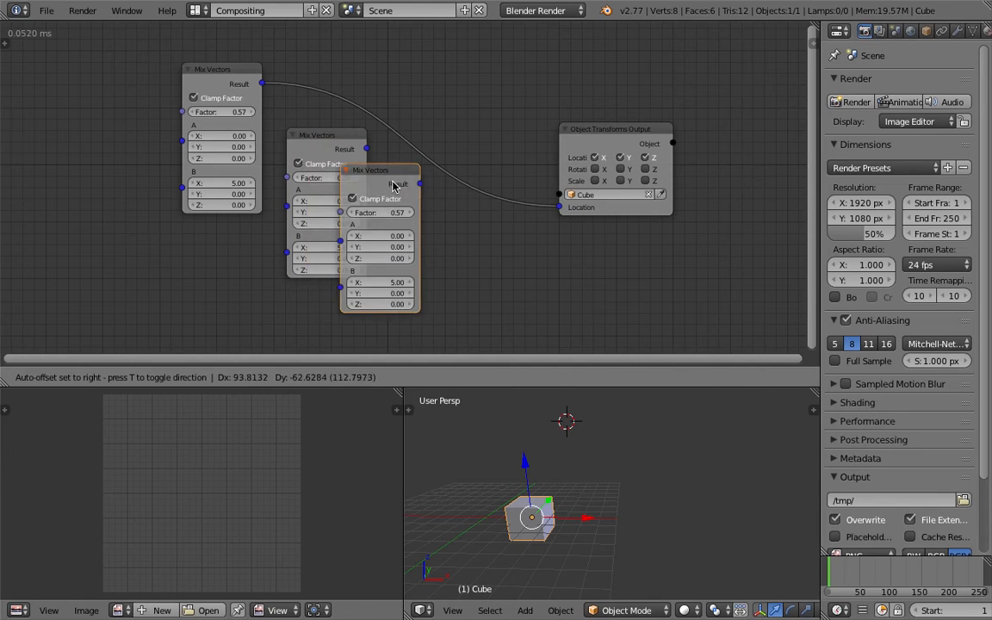
left_click(451, 215)
key("shift+d")
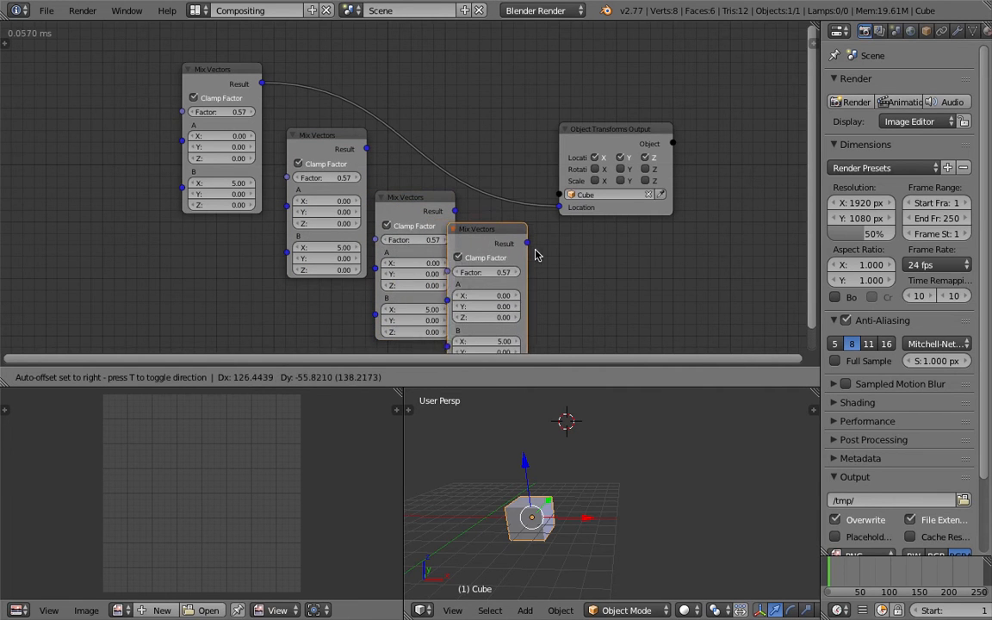
left_click(546, 255)
- Space out the Object Transforms Output node and the last Mix Vectors copy, and enlarge the node editor area further
left_click_drag(631, 124, 670, 112)
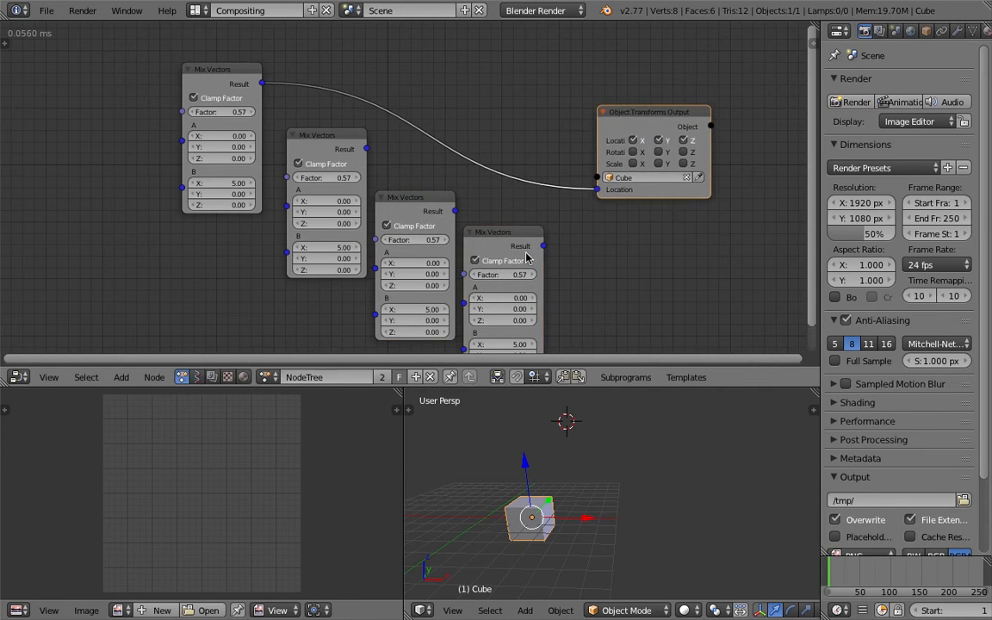
left_click_drag(520, 248, 550, 257)
middle_click_drag(530, 221, 520, 207)
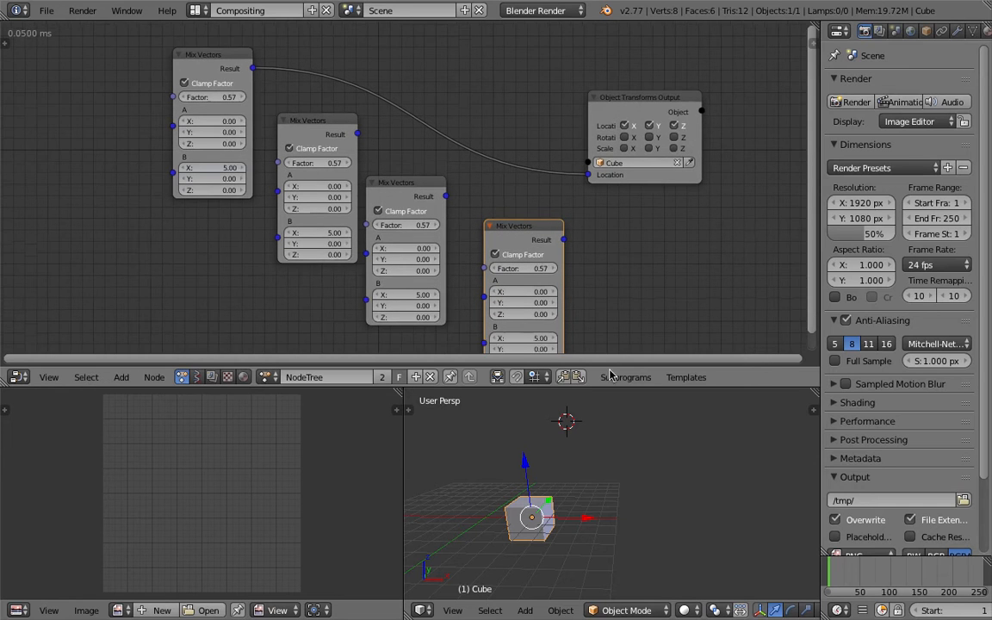
left_click_drag(625, 387, 625, 418)
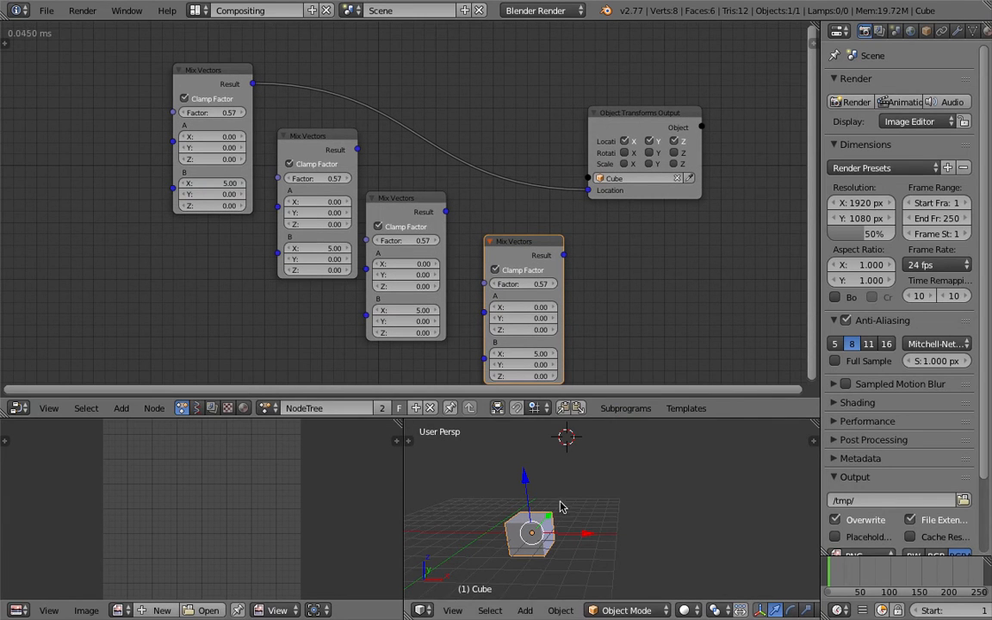
left_click_drag(536, 239, 538, 227)
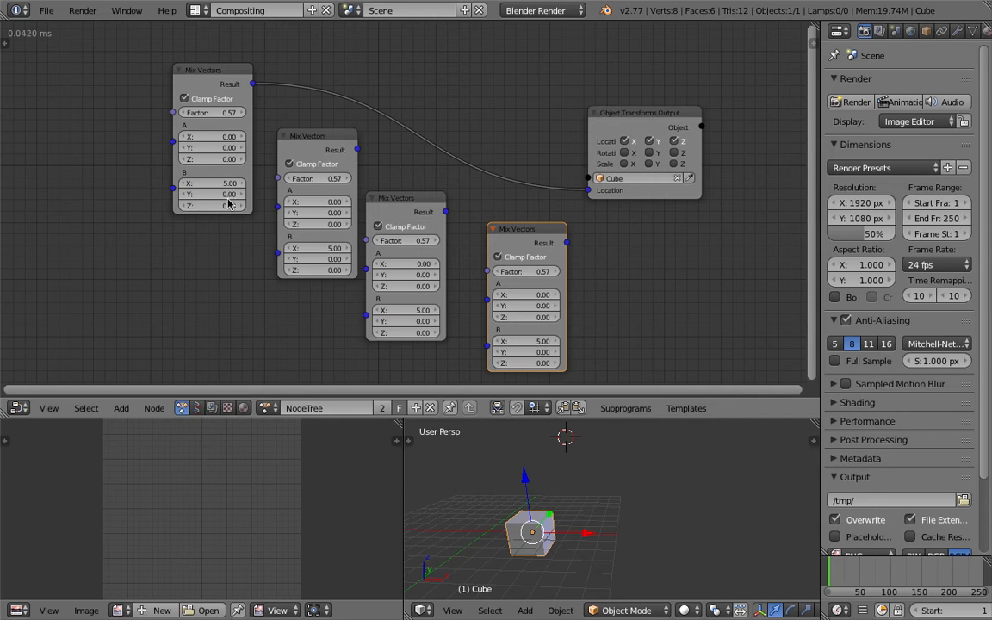
- Connect the first Mix Vectors Result to input A of the second Mix Vectors node and spread the two nodes apart
left_click_drag(220, 74, 274, 203)
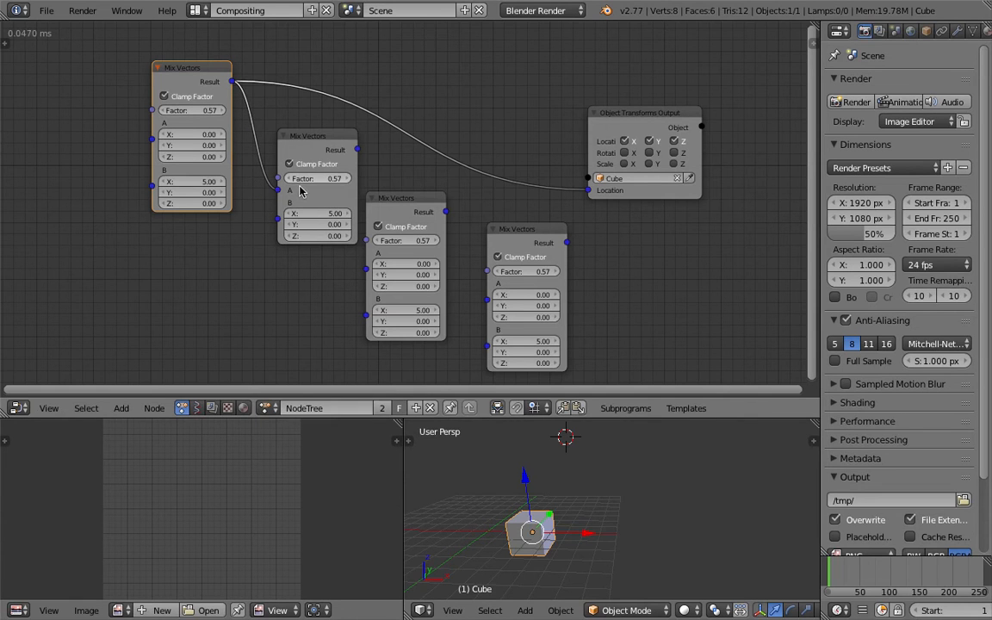
left_click_drag(284, 136, 262, 137)
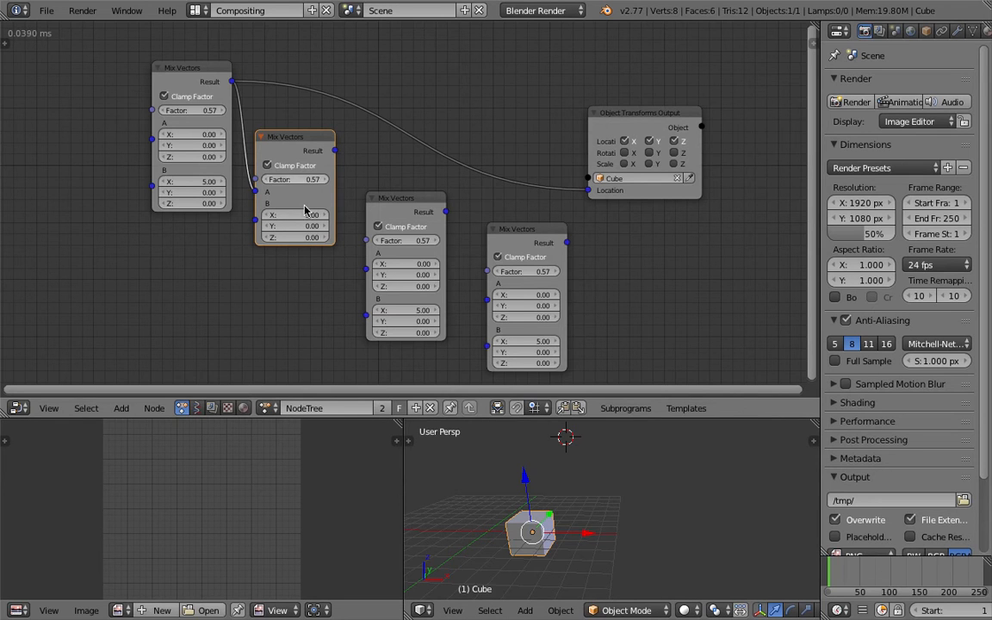
left_click_drag(223, 81, 210, 77)
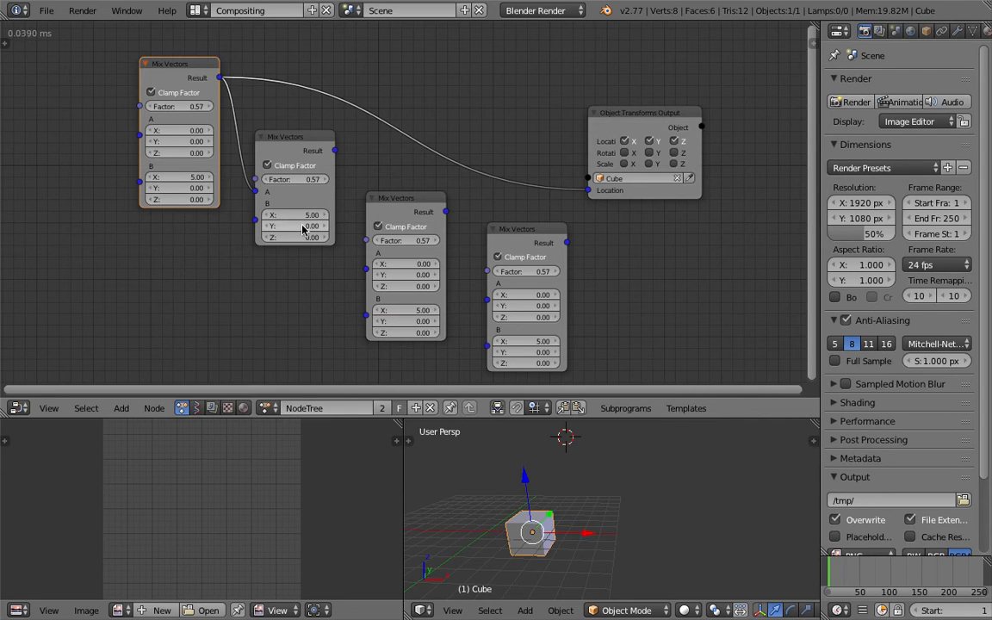
middle_click_drag(602, 521, 602, 526)
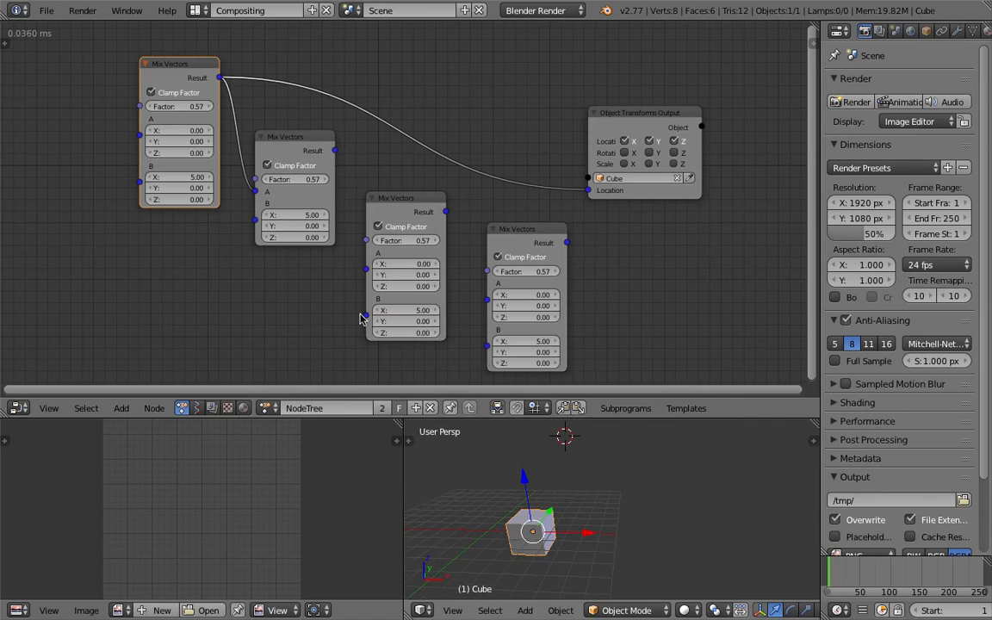
- Set the first Mix Vectors node's Factor to 1.11 and the Y value of vector B on the second to 5
left_click_drag(175, 106, 294, 106)
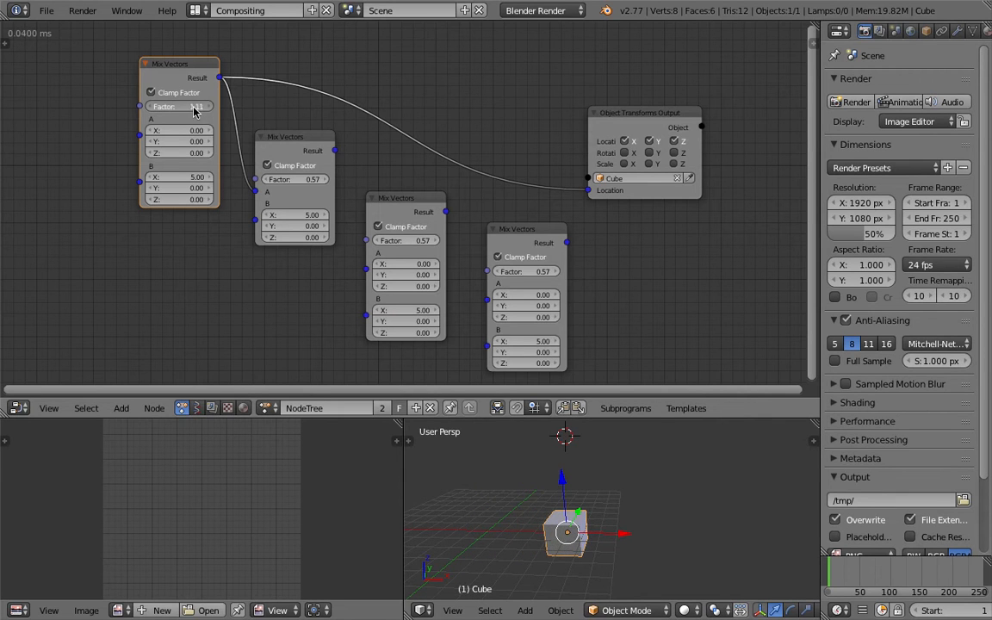
left_click(308, 225)
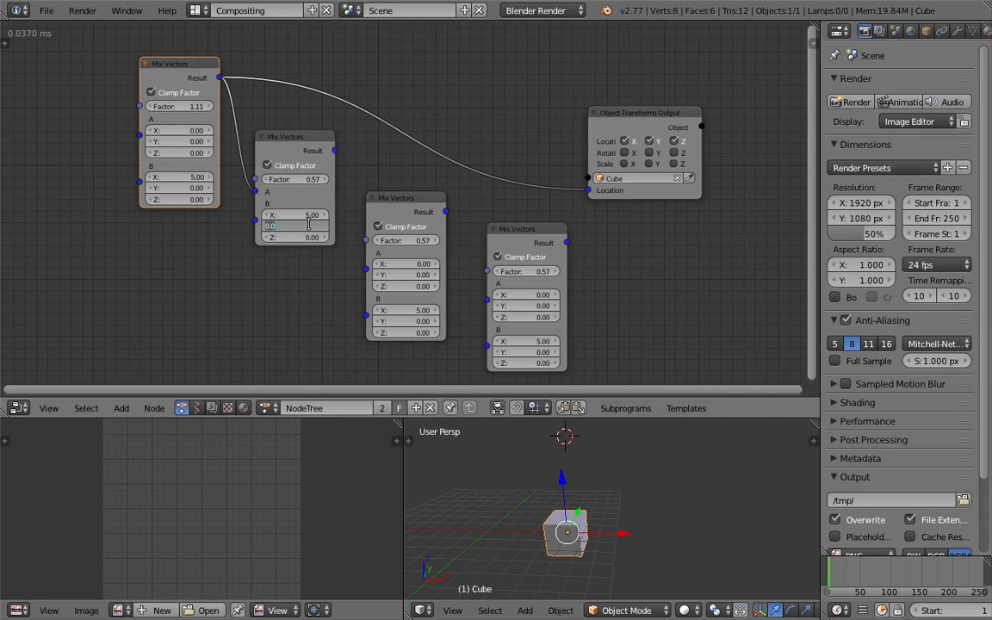
type("5")
key("Return")
- Try varying the second Mix Vectors node's Factor, and set the first node's Factor to 1
left_click_drag(302, 182, 304, 182)
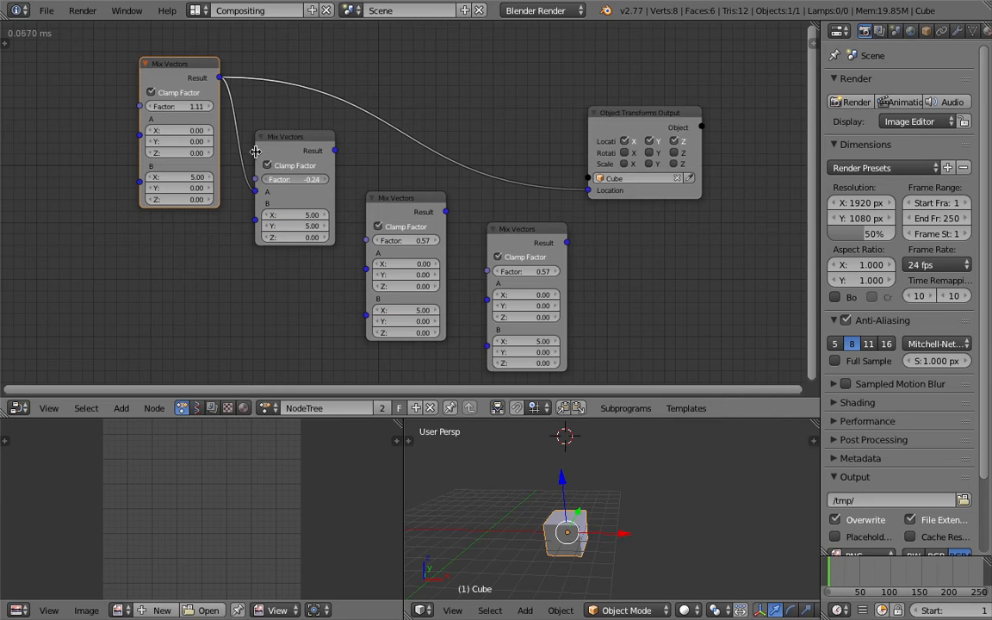
left_click(195, 108)
type("1")
key("Return")
- Turn off Clamp Factor on the second Mix Vectors node and set its Factor to 0.48
left_click_drag(297, 180, 298, 180)
left_click_drag(298, 180, 303, 170)
left_click(298, 169)
left_click_drag(301, 180, 282, 180)
left_click_drag(293, 179, 348, 177)
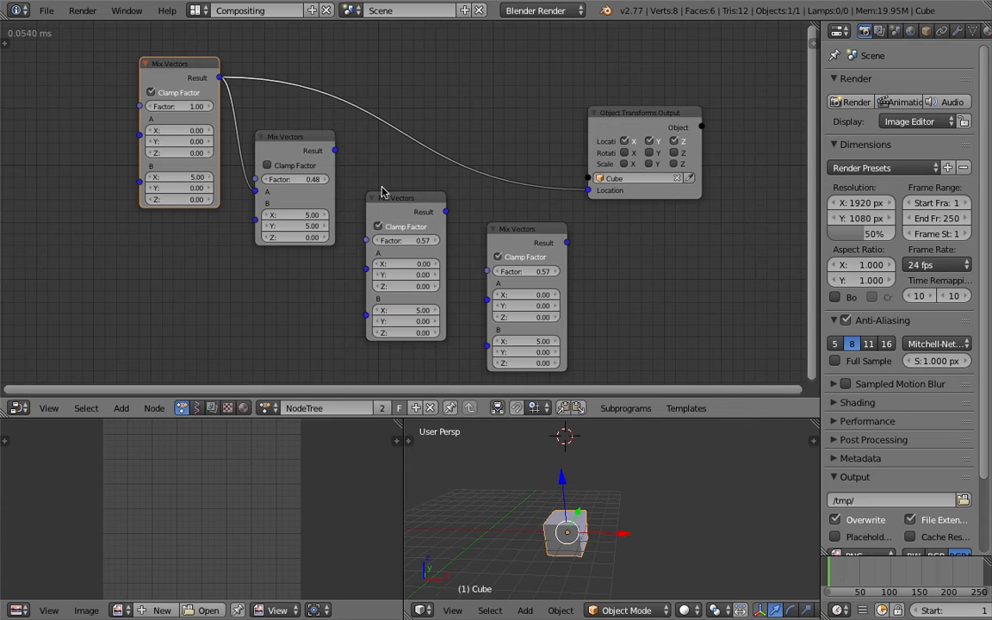
- Connect the second Mix Vectors Result to the Location input of Object Transforms Output and enable Clamp Factor on that Mix Vectors node
left_click(315, 138)
left_click_drag(336, 152, 591, 195)
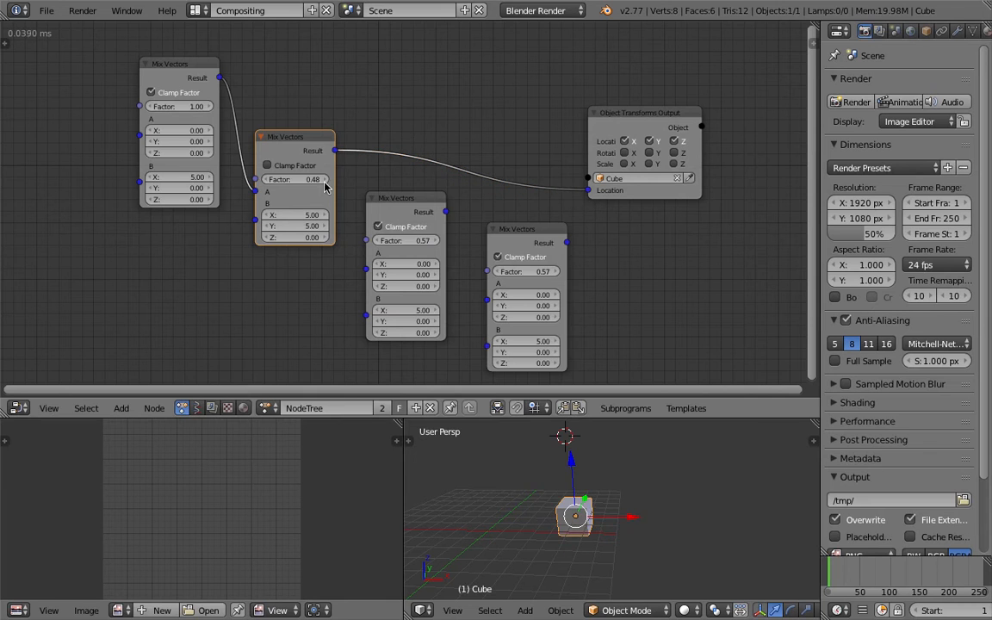
left_click(269, 165)
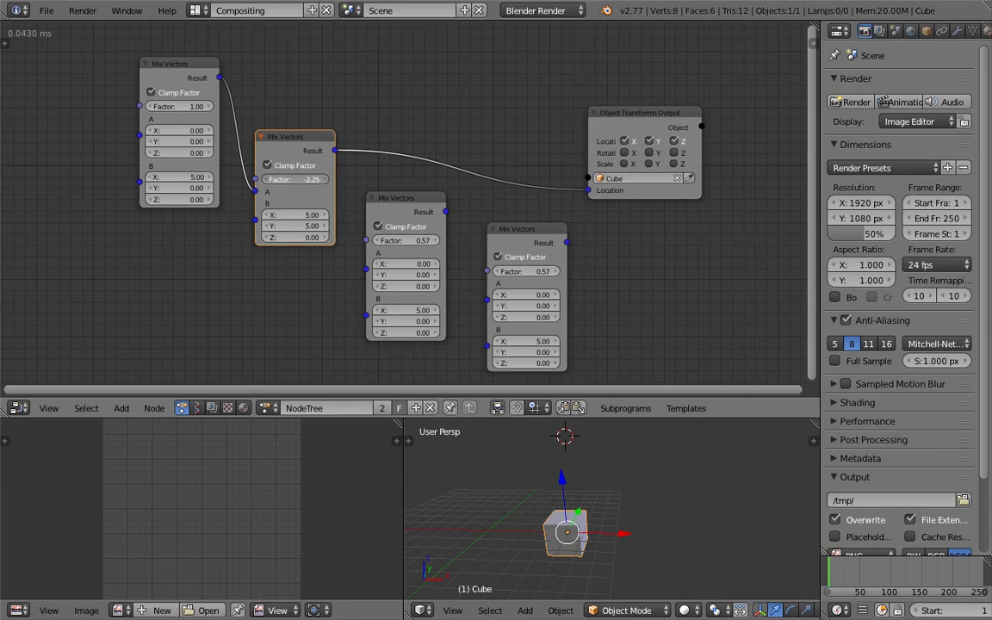
- Set the Factor to 1.15 on the first Mix Vectors node and 1.05 on the second to move the cube along its path
mouse_move(293, 179)
left_mouse_down()
mouse_move(323, 179)
mouse_move(298, 179)
left_mouse_up()
mouse_move(179, 106)
left_mouse_down()
mouse_move(157, 105)
mouse_move(182, 106)
left_mouse_up()
left_click_drag(286, 179, 279, 179)
left_click_drag(279, 179, 293, 179)
middle_click_drag(372, 186, 388, 164)
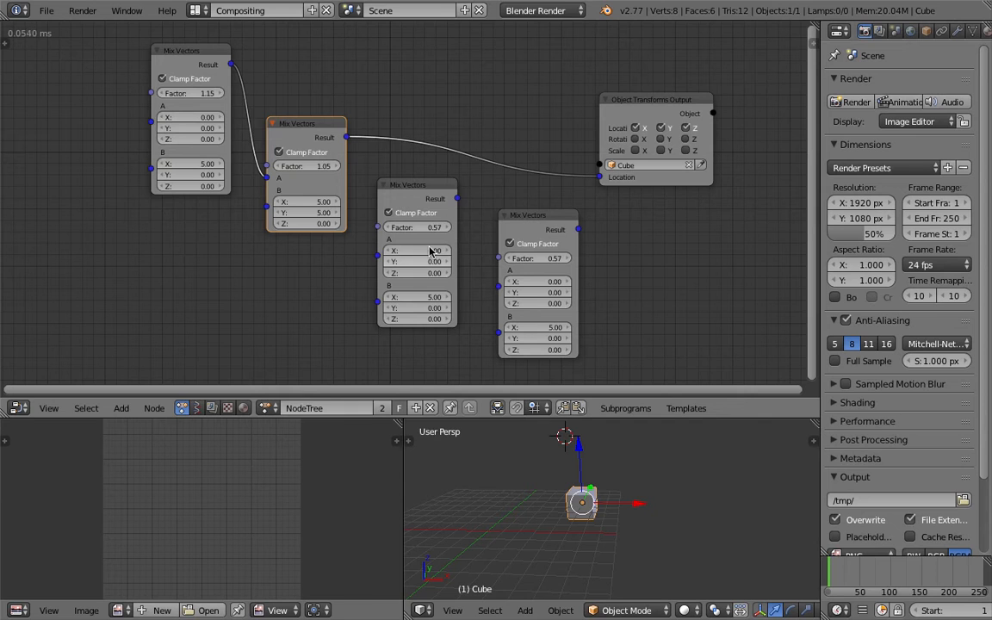
middle_click_drag(564, 491, 620, 483)
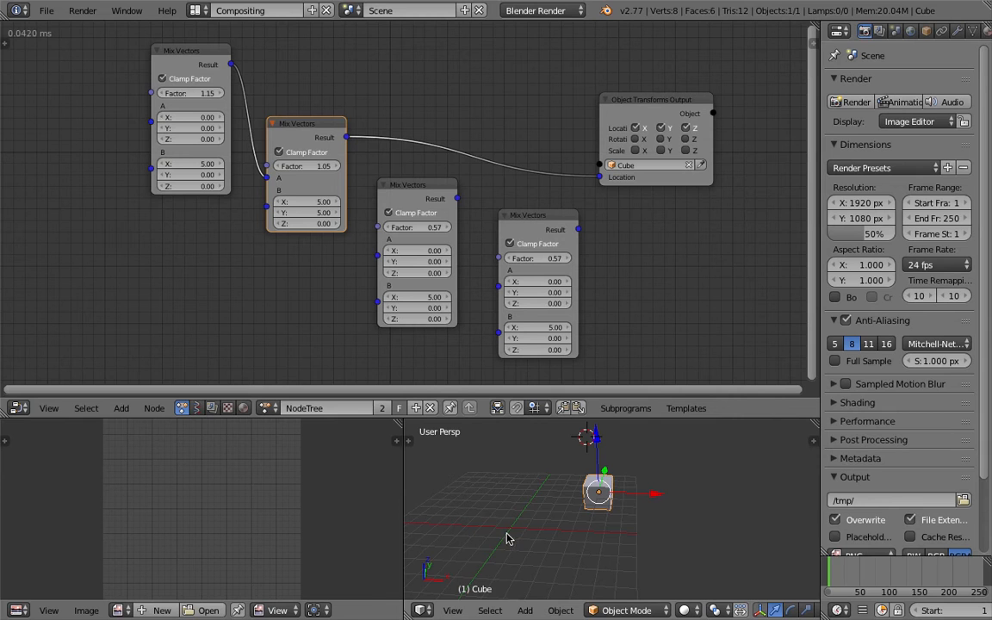
- Connect the second Mix Vectors Result to the third node's A input, and the third node's Result to Location on Object Transforms Output
middle_click_drag(505, 538, 532, 512)
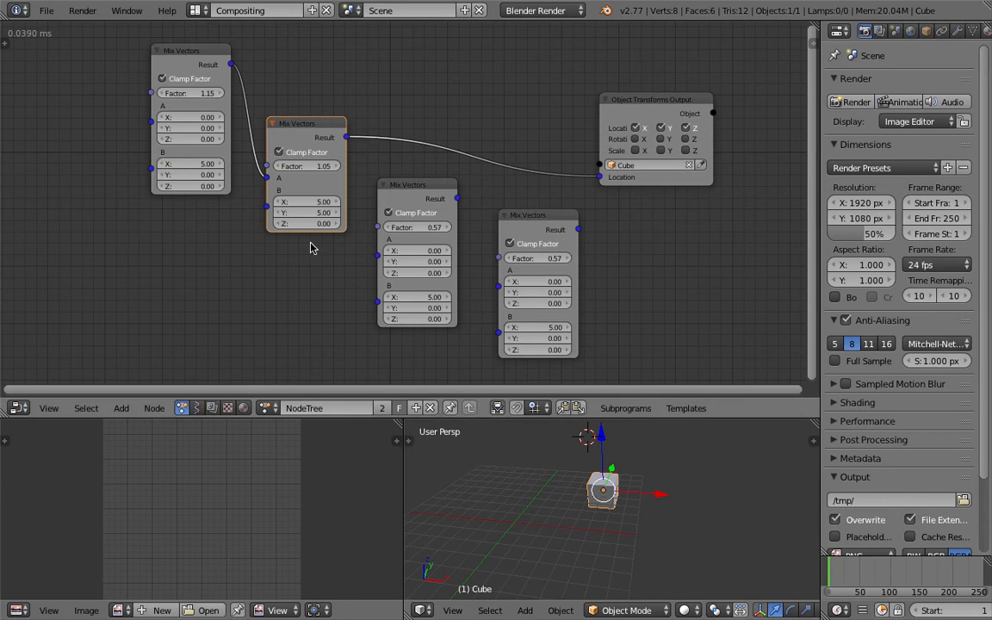
left_click_drag(318, 128, 375, 254)
key("g")
left_click(486, 206)
left_click_drag(458, 198, 600, 177)
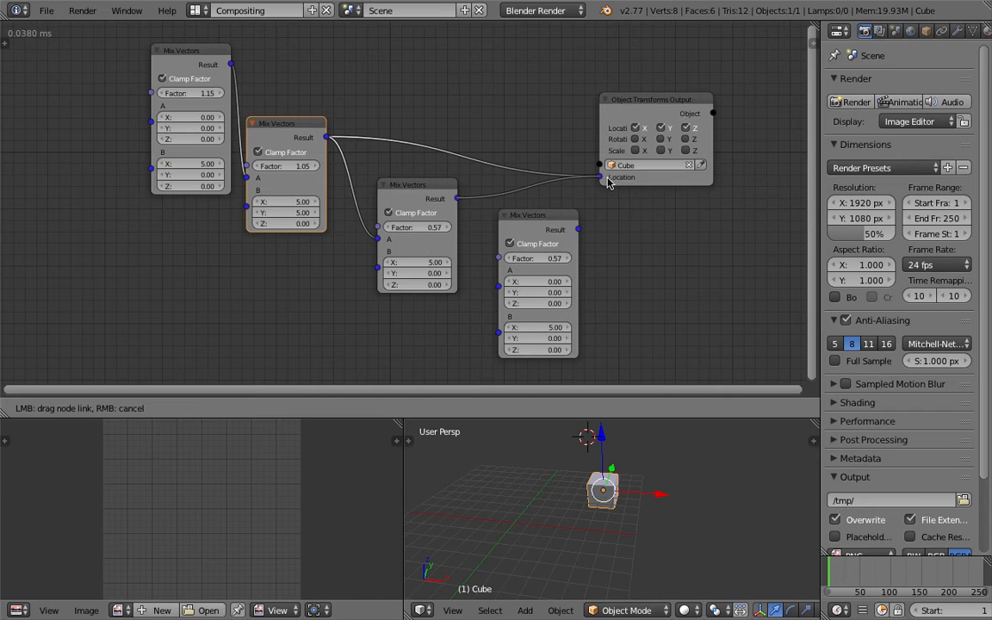
left_click_drag(536, 217, 520, 221)
left_click_drag(402, 190, 390, 188)
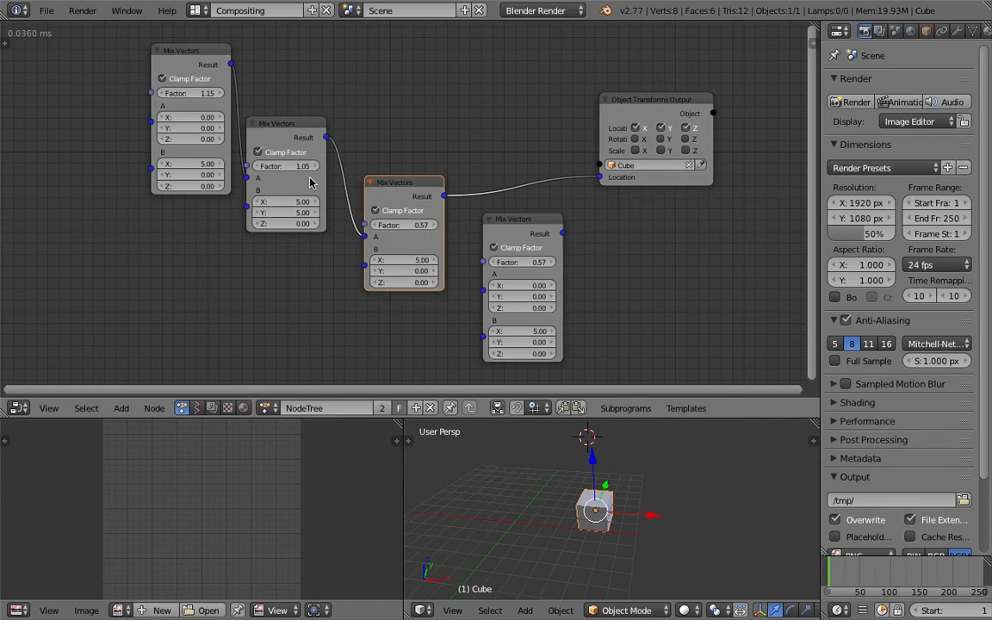
- Set the Factor to 1 on the first and second Mix Vectors nodes and move the first node farther from the second
left_click(193, 94)
type("1")
left_click(269, 95)
left_click(287, 166)
type("1")
left_click_drag(186, 49, 157, 50)
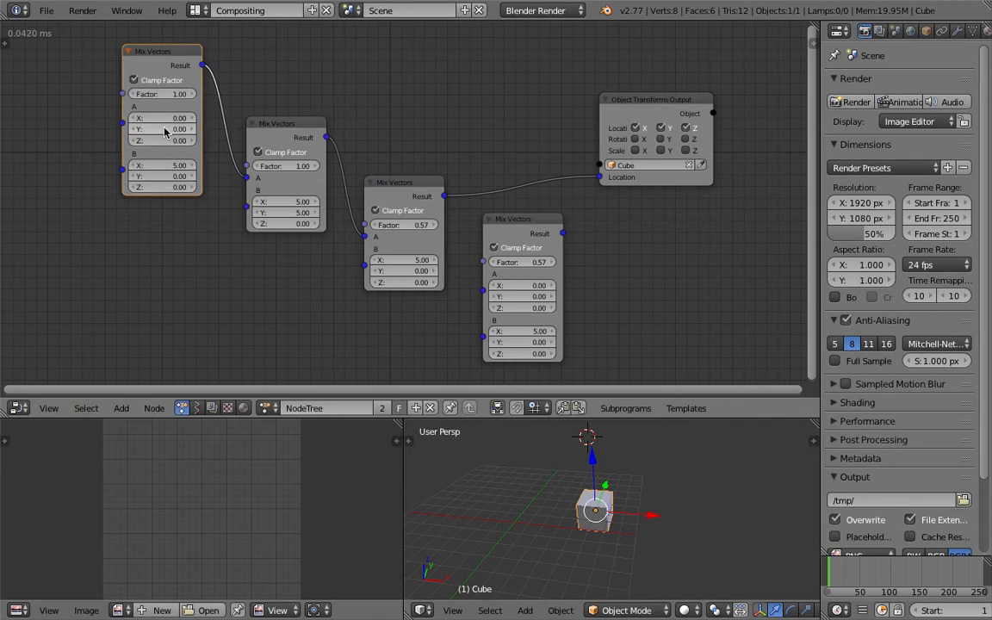
- Set vector B of the third Mix Vectors node to X 0 and Y 5
double_click(407, 273)
type("5")
key("Return")
middle_click_drag(606, 504, 613, 514)
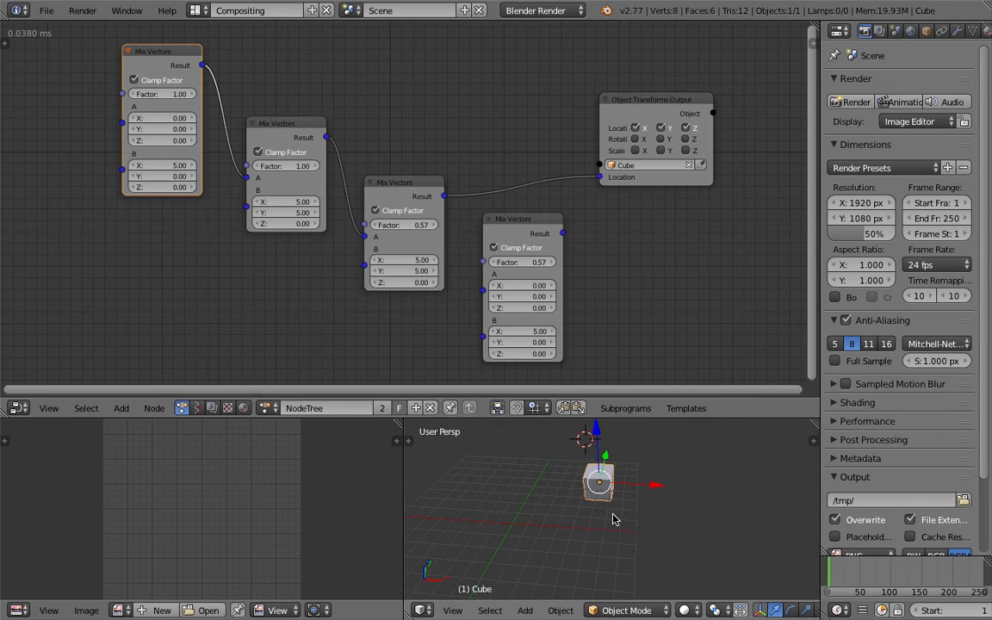
left_click_drag(421, 259, 422, 262)
left_click(422, 261)
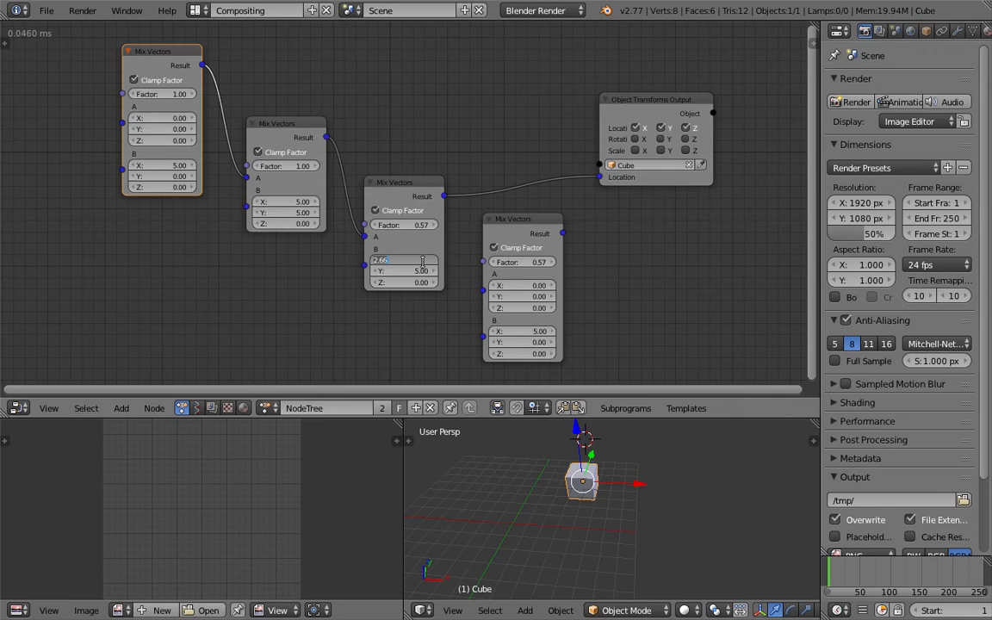
type("0")
key("Return")
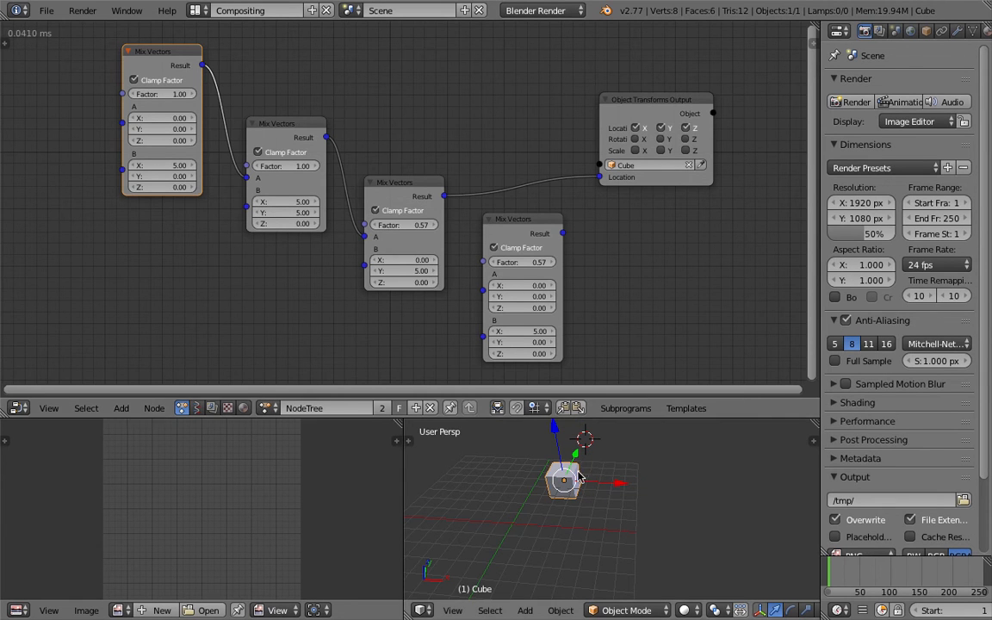
middle_click_drag(574, 469, 611, 478, "shift")
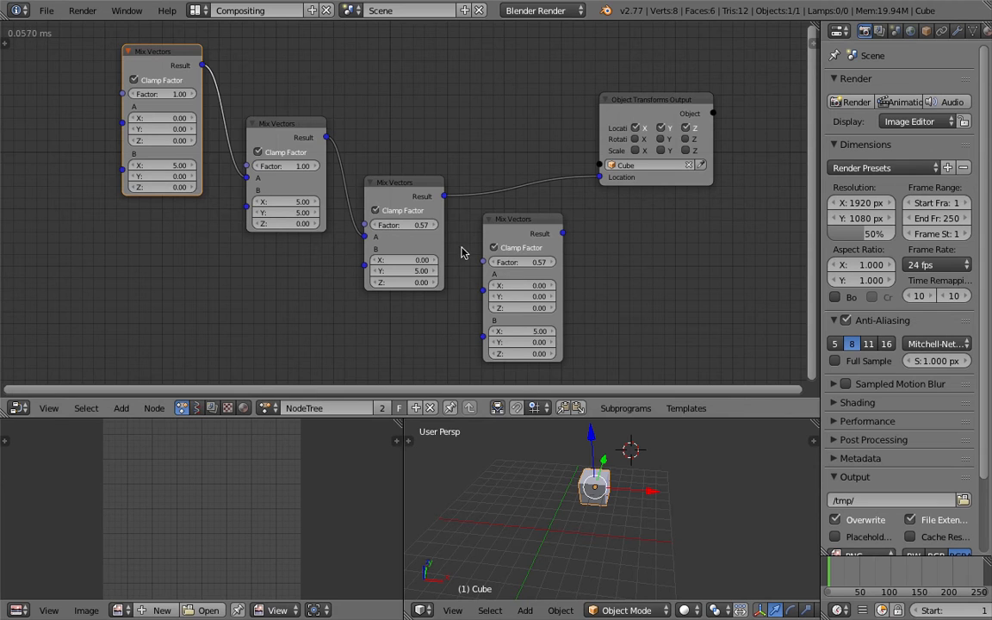
- Set the fourth Mix Vectors node's B X value to 0 and link it between the third node's Result and the output Location
left_click_drag(530, 331, 529, 353)
type("0")
key("Return")
left_click_drag(445, 196, 483, 274)
left_click_drag(564, 233, 600, 177)
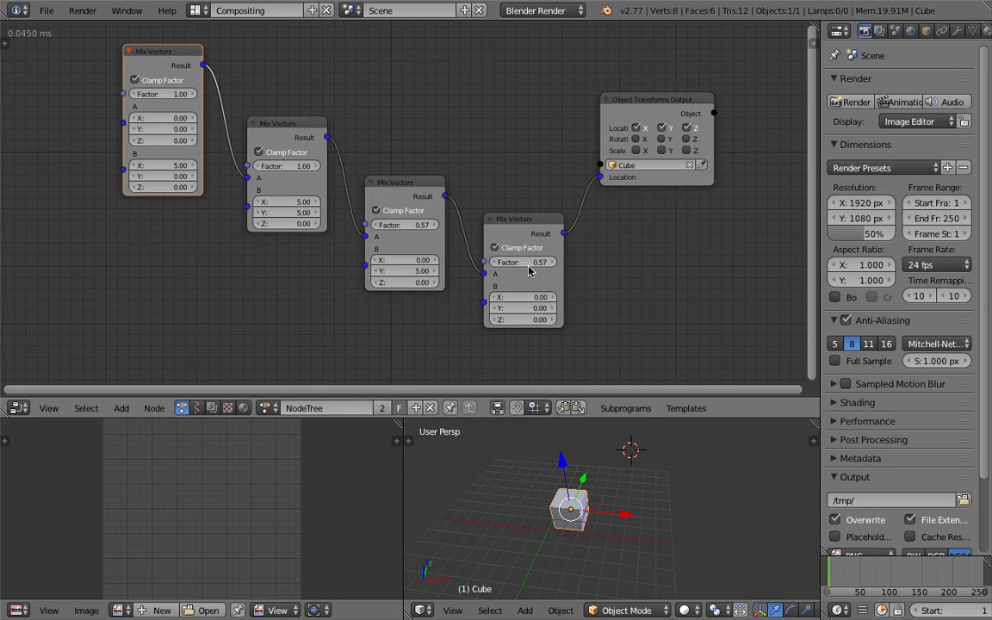
- Set the Factor to 1.92 on the third Mix Vectors node and 1.68 on the fourth, and shift the Object Transforms Output node slightly
left_click_drag(411, 225, 432, 225)
left_click_drag(527, 261, 564, 262)
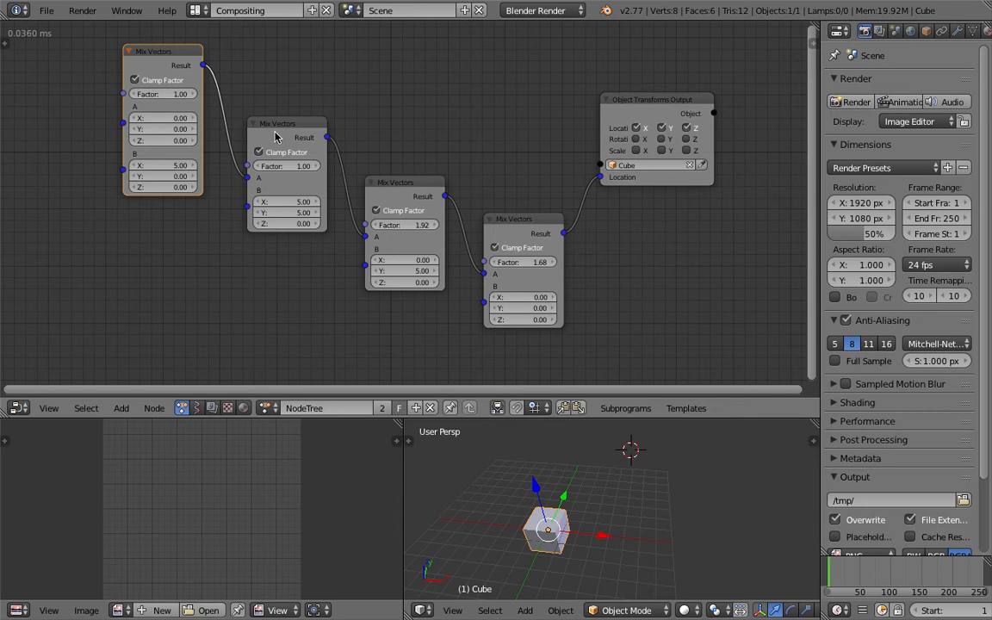
scroll(331, 138, "down", 1)
scroll(404, 200, "down", 1)
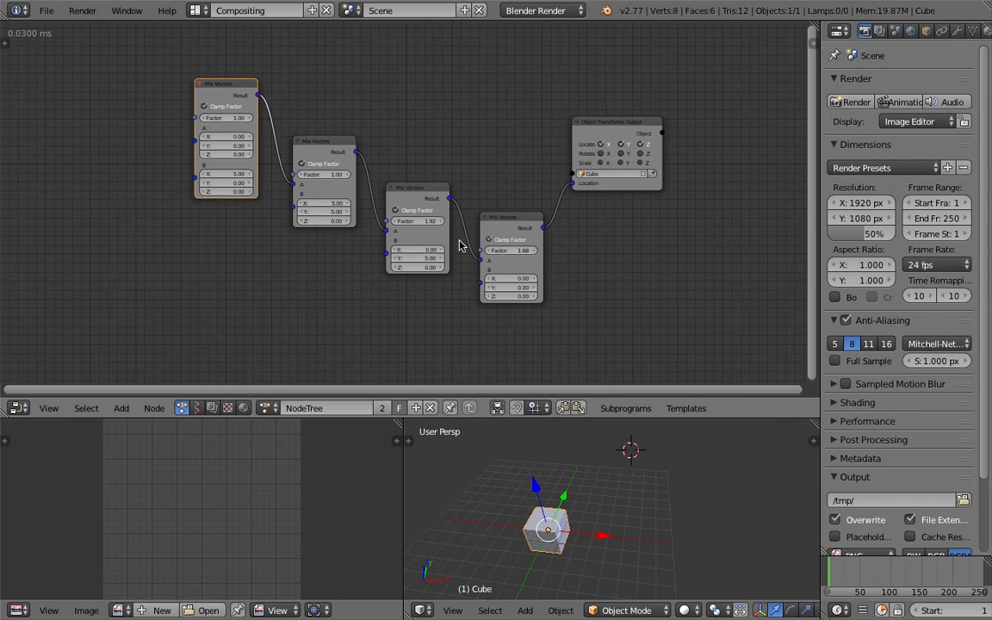
scroll(468, 244, "up", 1)
left_click_drag(649, 110, 659, 105)
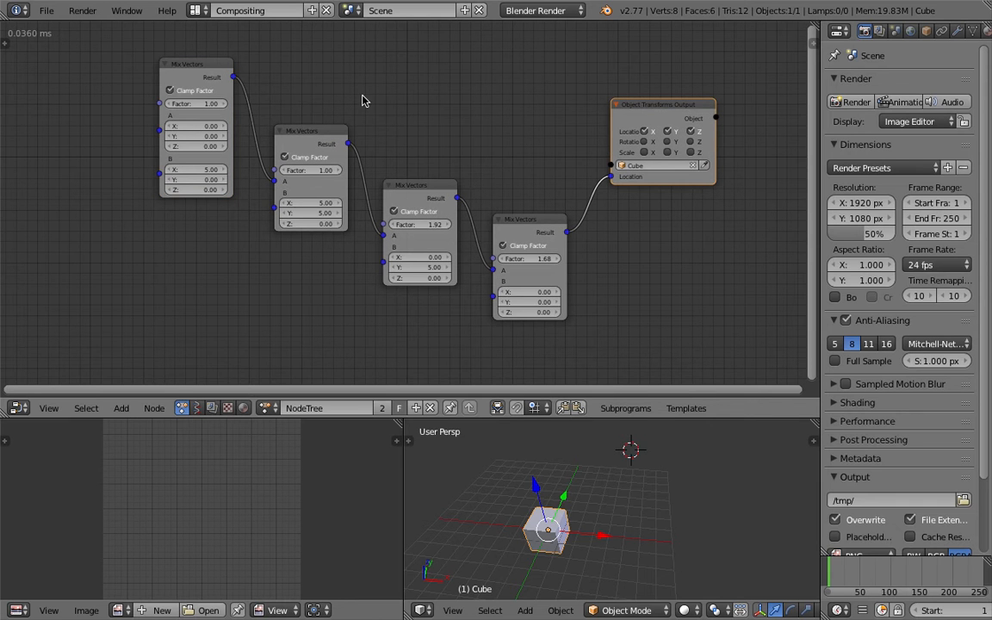
- Sketch the cube's square path with Grease Pencil arrows in the 3D view
middle_click_drag(601, 498, 584, 484)
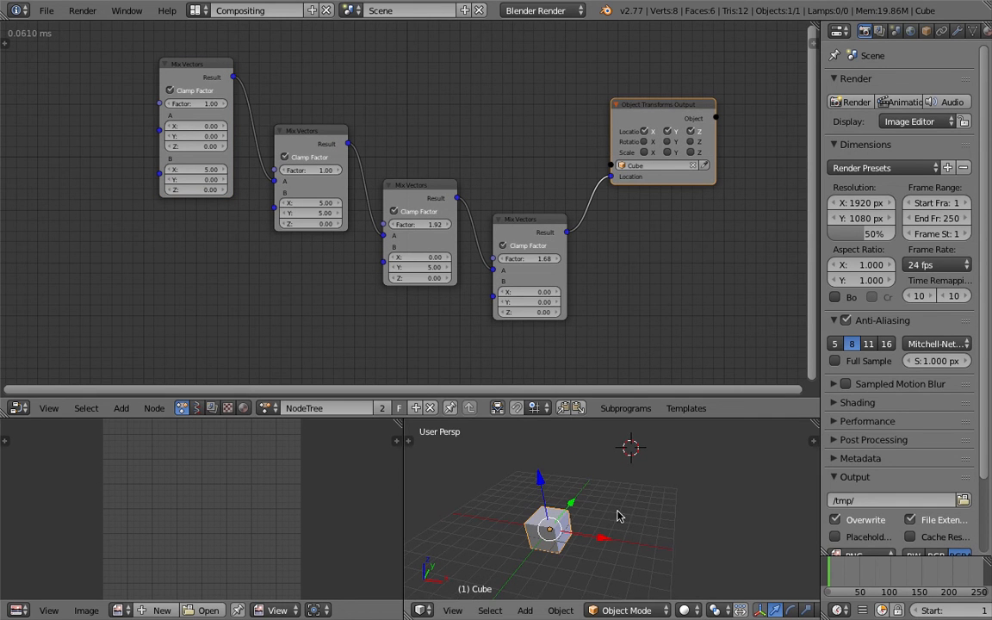
middle_click_drag(556, 537, 602, 540)
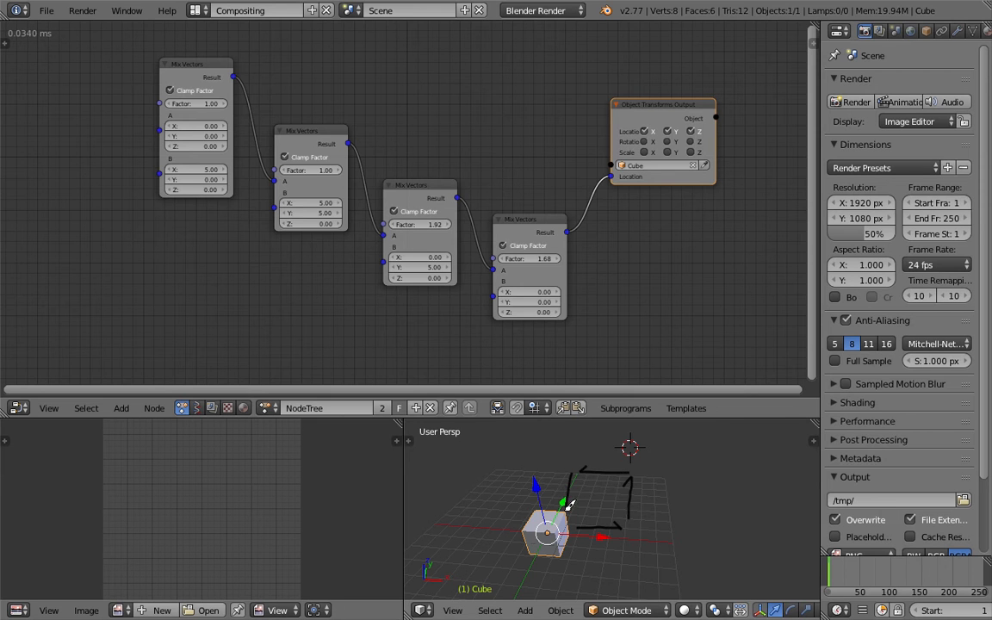
middle_click_drag(601, 517, 710, 477)
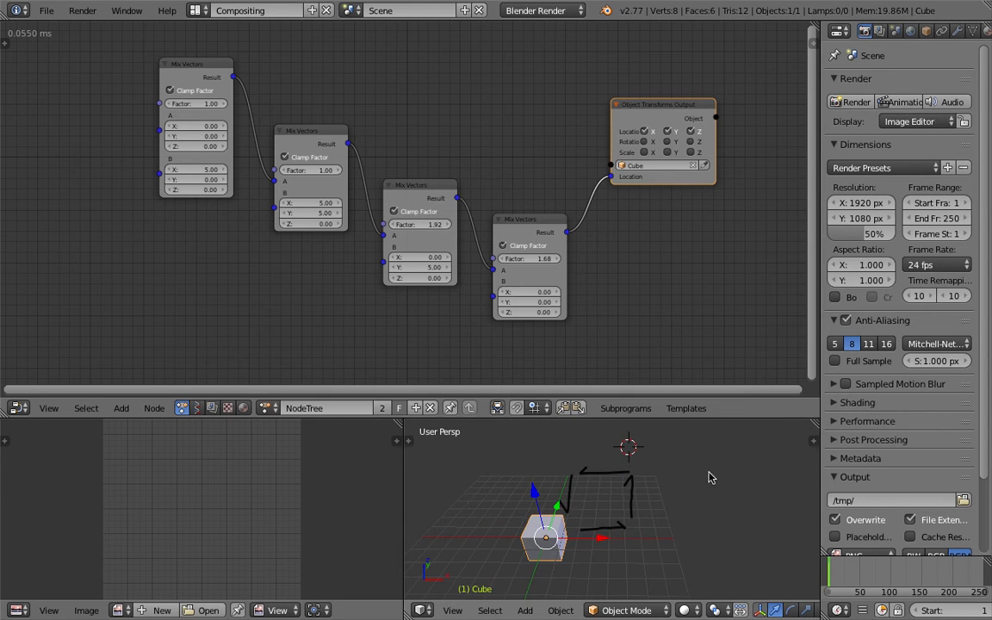
- Remove the Grease Pencil sketch from the 3D view
key("n")
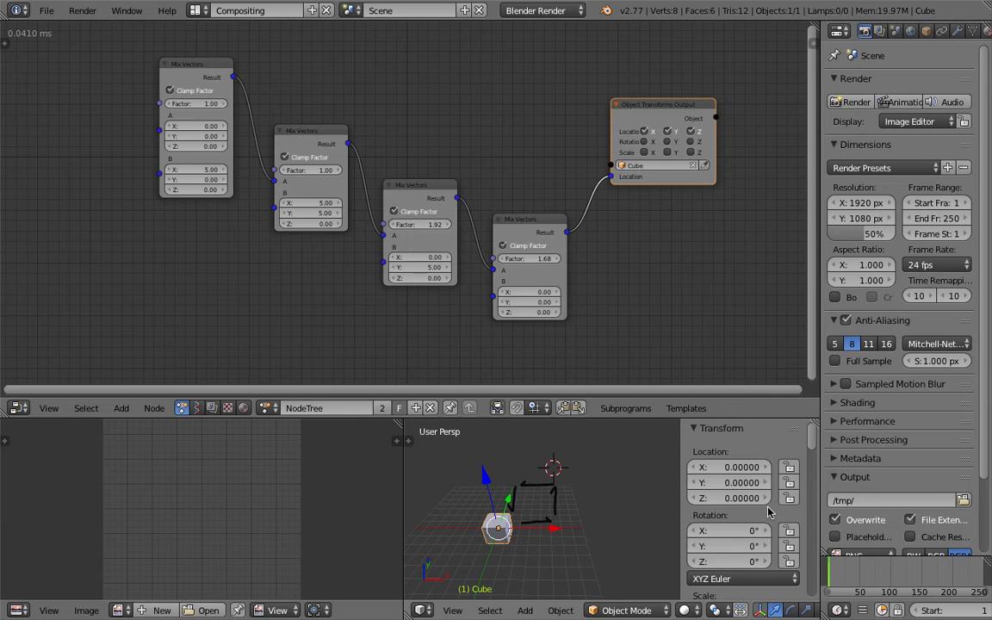
scroll(769, 513, "down", 6)
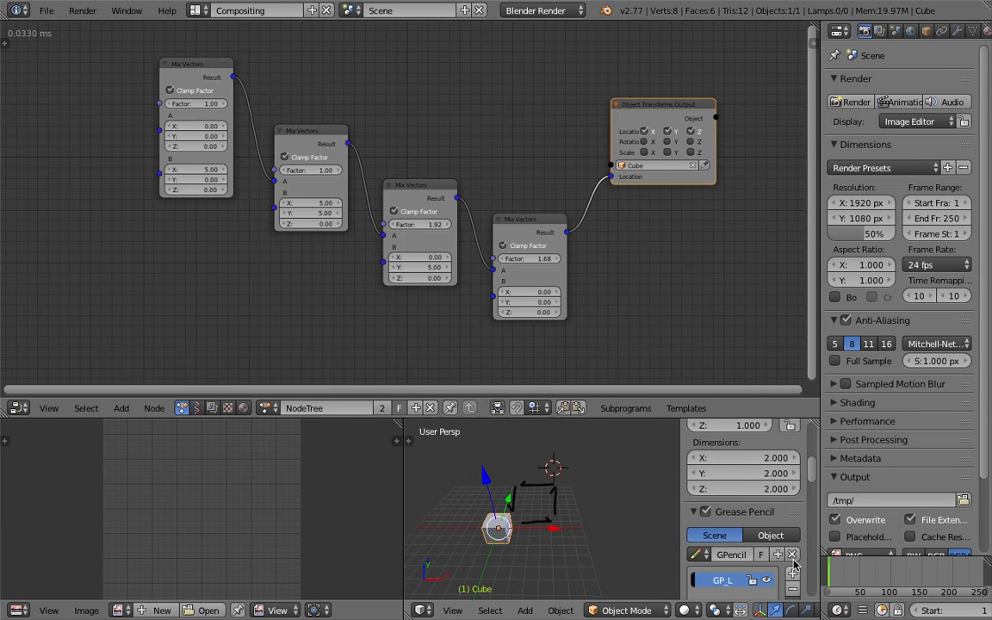
left_click(792, 555)
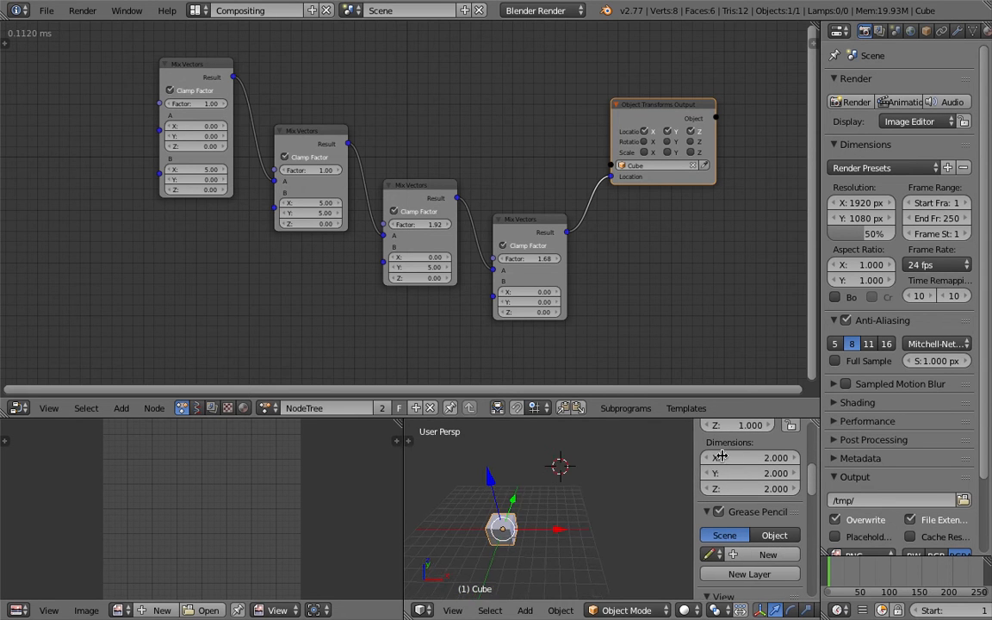
key("n")
- Reset the Factor to 0 on all four Mix Vectors nodes
scroll(435, 165, "down", 1)
middle_click_drag(335, 97, 364, 100)
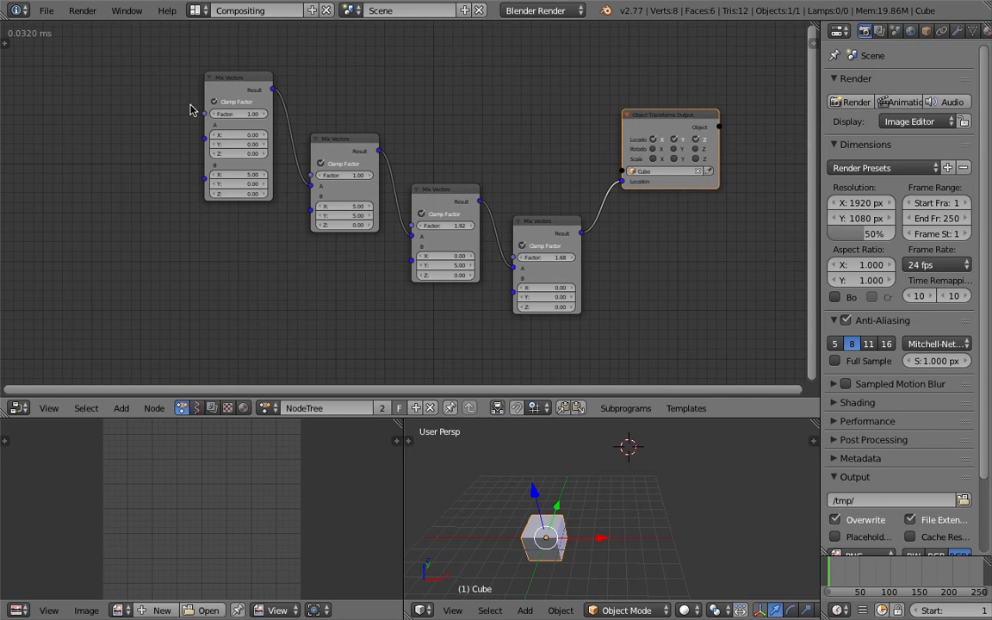
left_click_drag(236, 115, 237, 116)
left_click(262, 113)
key("Return")
left_click(361, 176)
type("0")
key("Return")
left_click(460, 225)
left_click(461, 227)
type("0")
key("Return")
left_click(552, 258)
type("0")
key("Return")
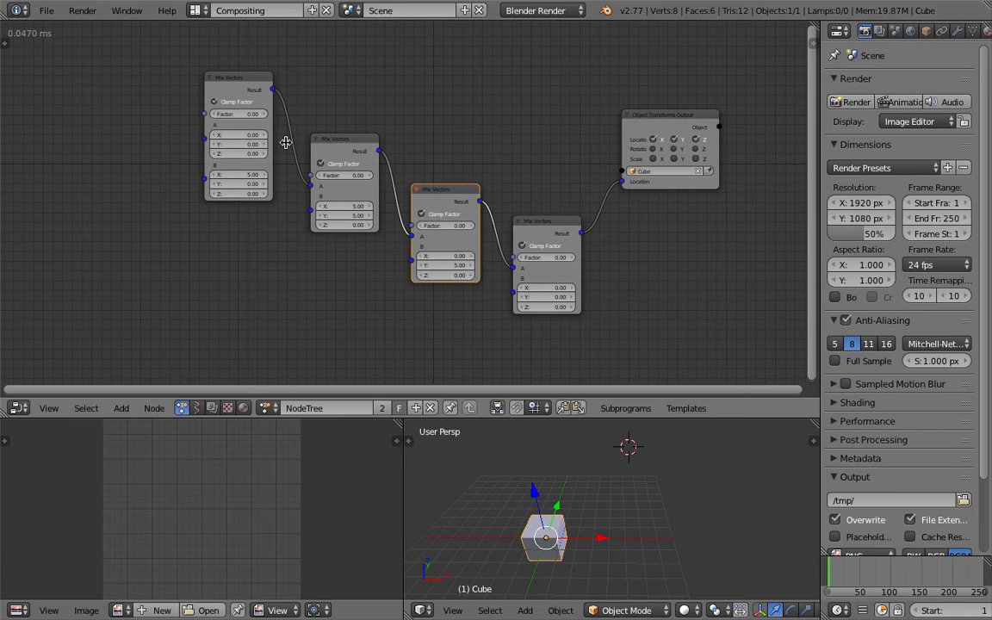
- Raise the Factors of the four Mix Vectors nodes in order to 1.26, 1.02, 1.89 and 2.46 to run the cube around its path
left_click_drag(252, 113, 327, 113)
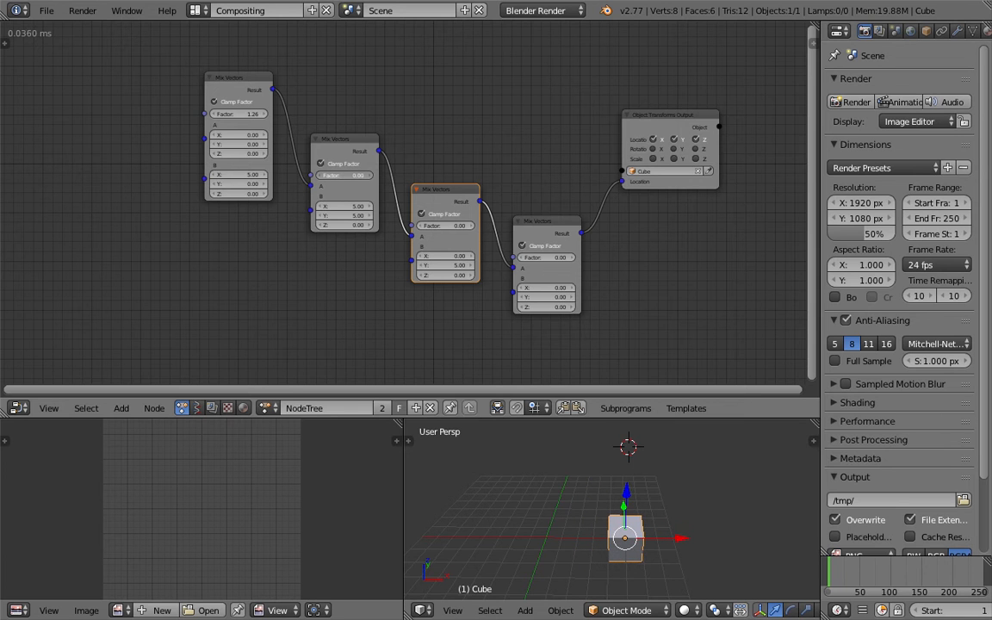
left_click_drag(345, 176, 405, 175)
left_click_drag(448, 225, 551, 250)
scroll(394, 234, "down", 1)
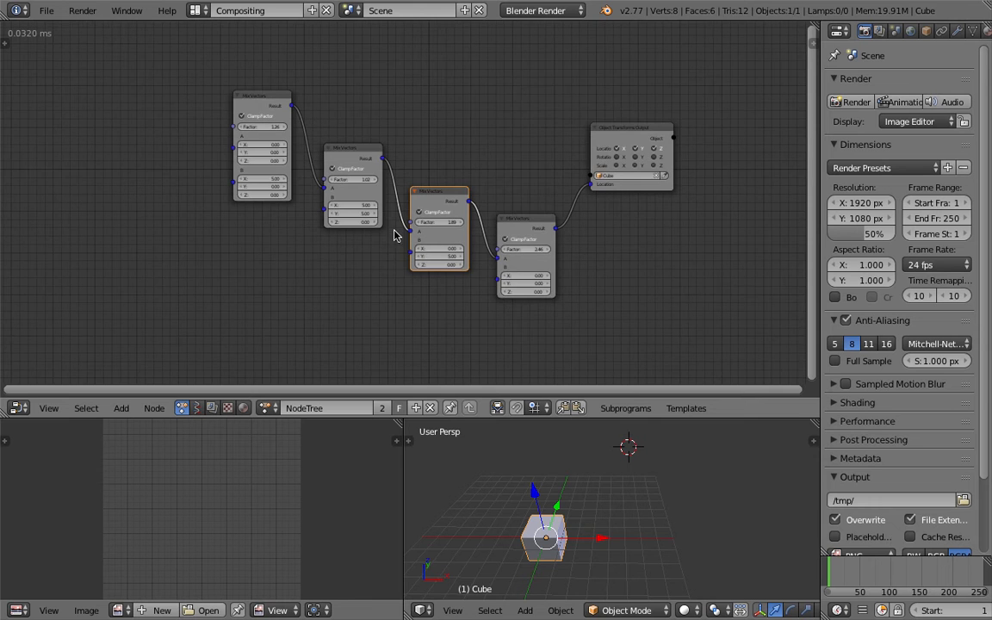
scroll(590, 130, "up", 1)
left_click_drag(640, 123, 641, 112)
middle_click_drag(566, 124, 578, 124)
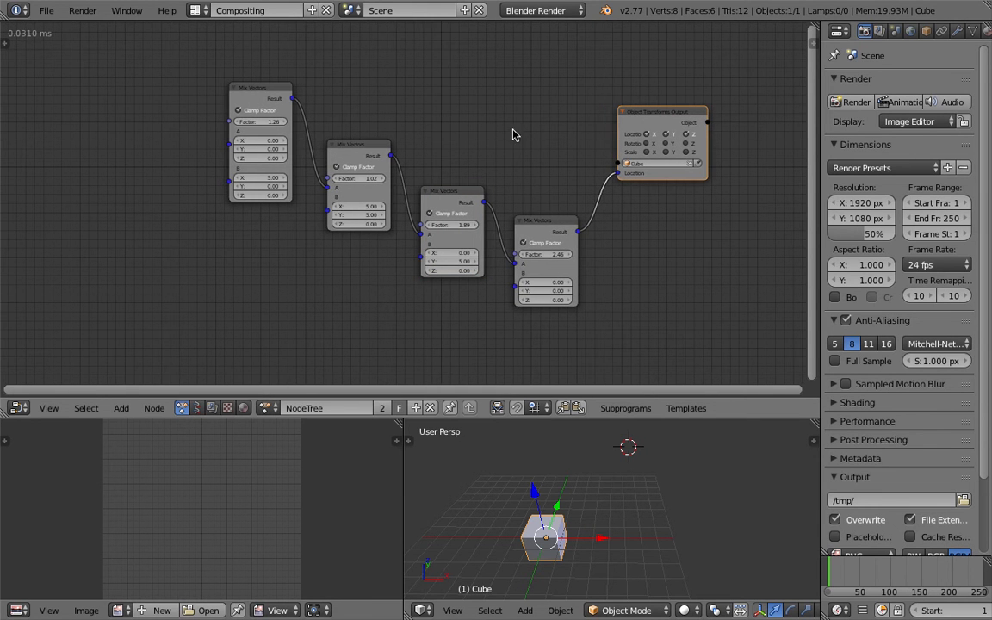
- Add a Mix Vector List node above the Mix Vectors chain and move Object Transforms Output farther away to make room
middle_click_drag(475, 117, 394, 140)
key("shift+a")
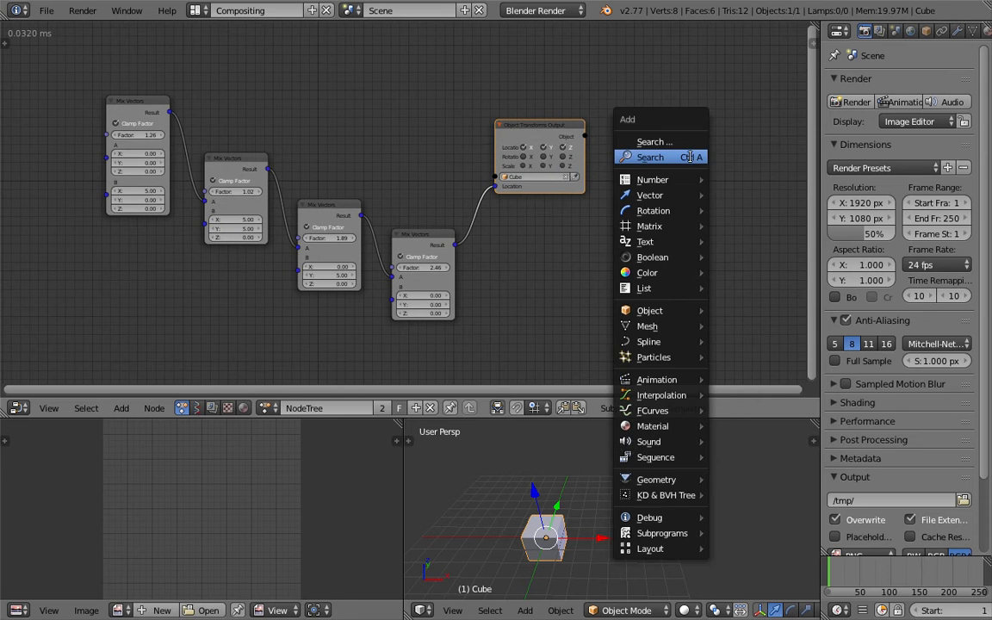
left_click(689, 156)
type("mix vec")
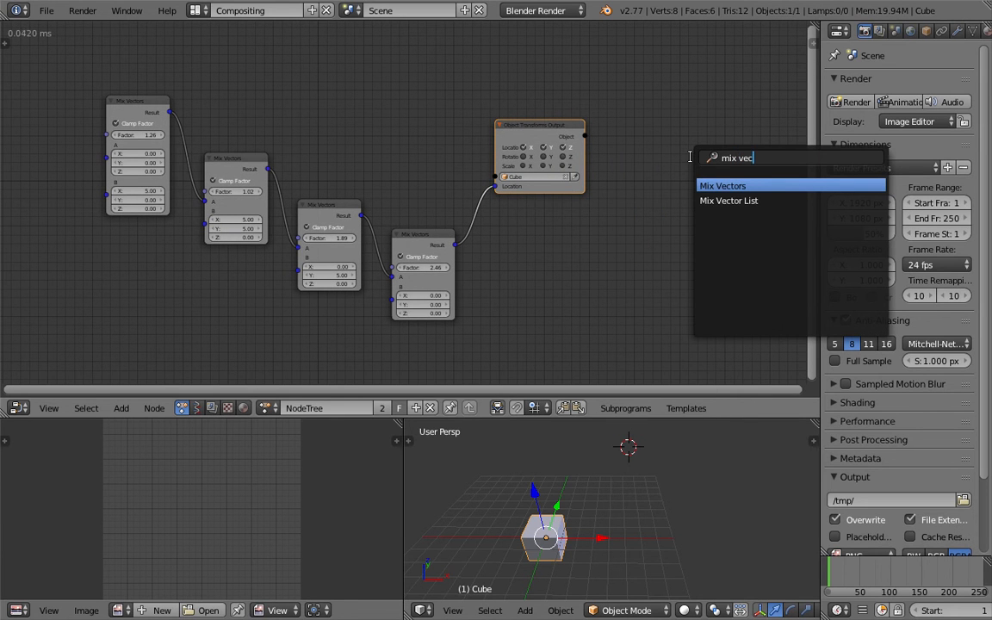
key("Down")
key("Return")
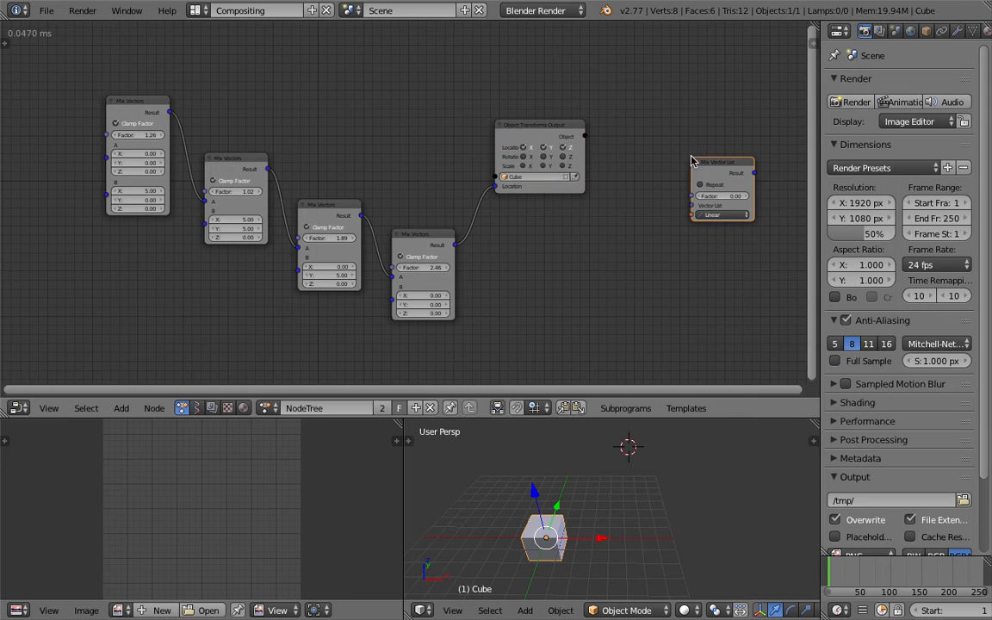
left_click(345, 82)
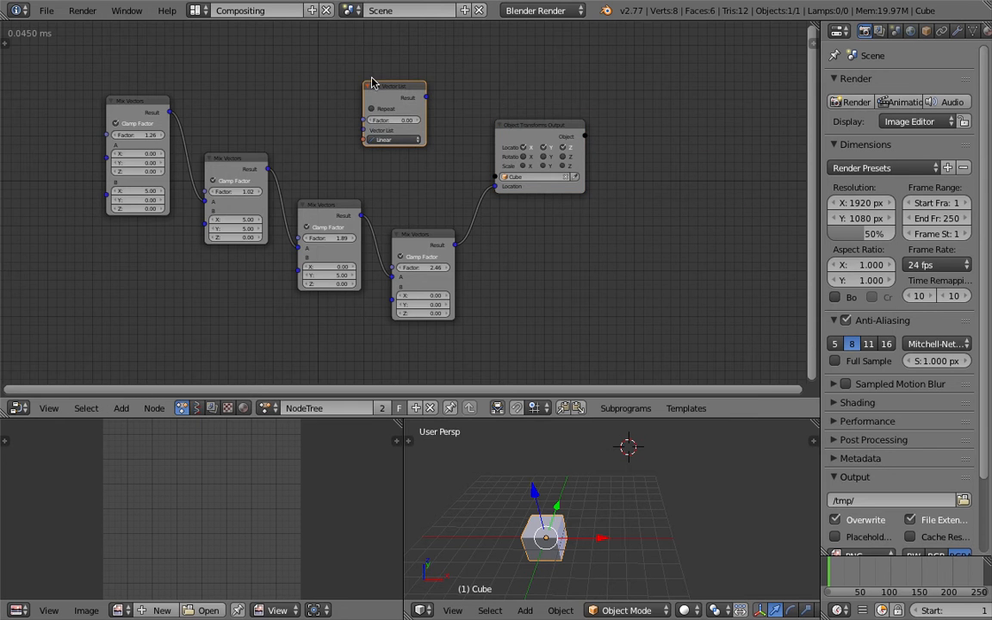
scroll(517, 112, "up", 1)
left_click_drag(551, 120, 603, 130)
left_click_drag(396, 73, 455, 75)
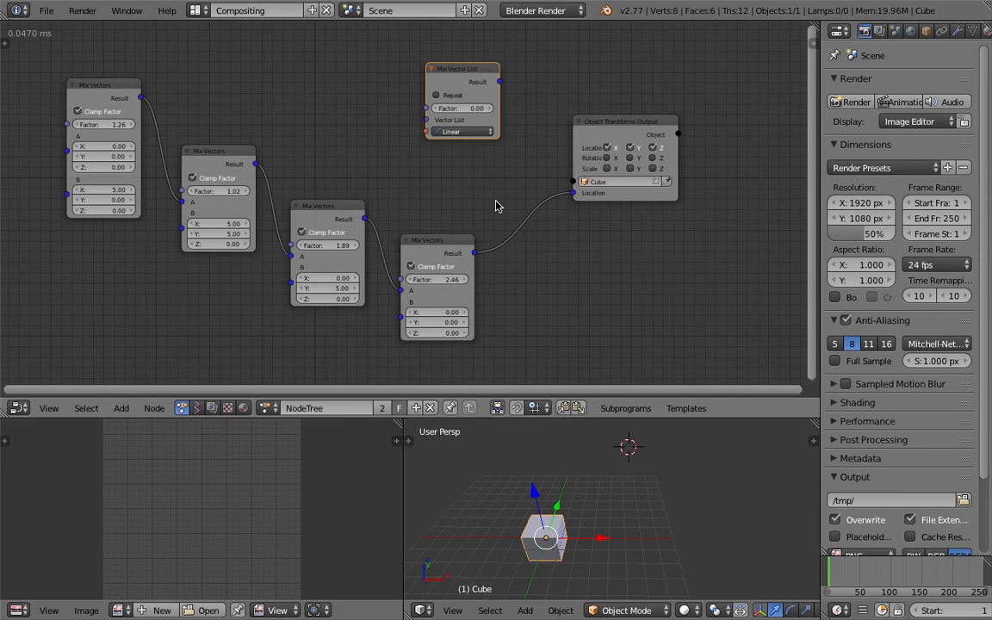
- Cut the link from the fourth Mix Vectors node to Object Transforms Output and move the Mix Vectors nodes aside
left_click_drag(497, 203, 518, 268, "ctrl")
left_click_drag(422, 246, 399, 247)
left_click_drag(339, 213, 321, 214)
left_click_drag(129, 98, 144, 108)
middle_click_drag(544, 88, 477, 92)
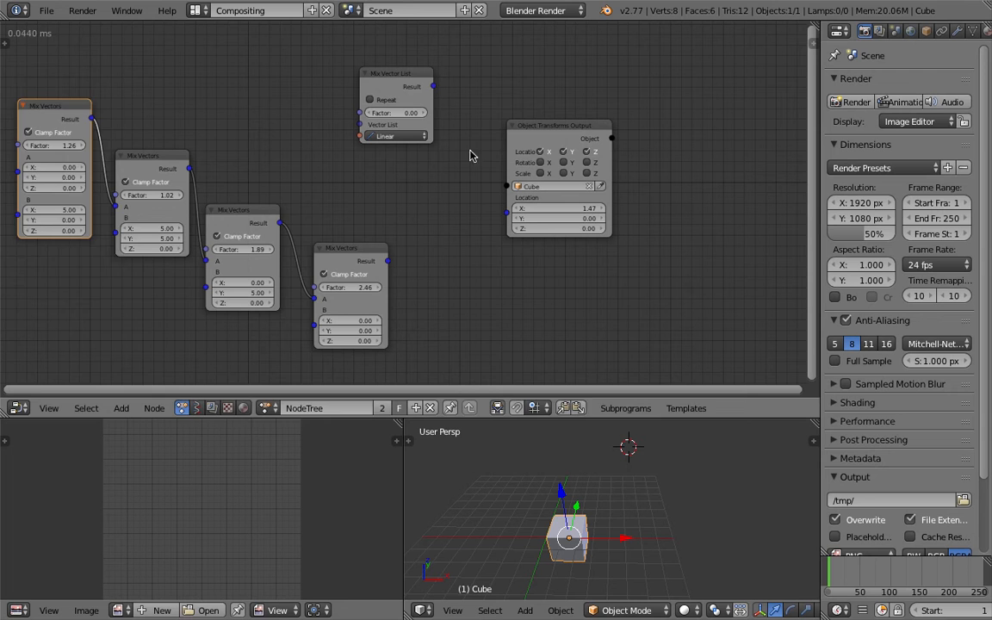
key("g")
left_click(463, 131)
- Connect the Mix Vector List Result to the Location input of Object Transforms Output and move both nodes away from the old chain
left_click_drag(432, 87, 509, 215)
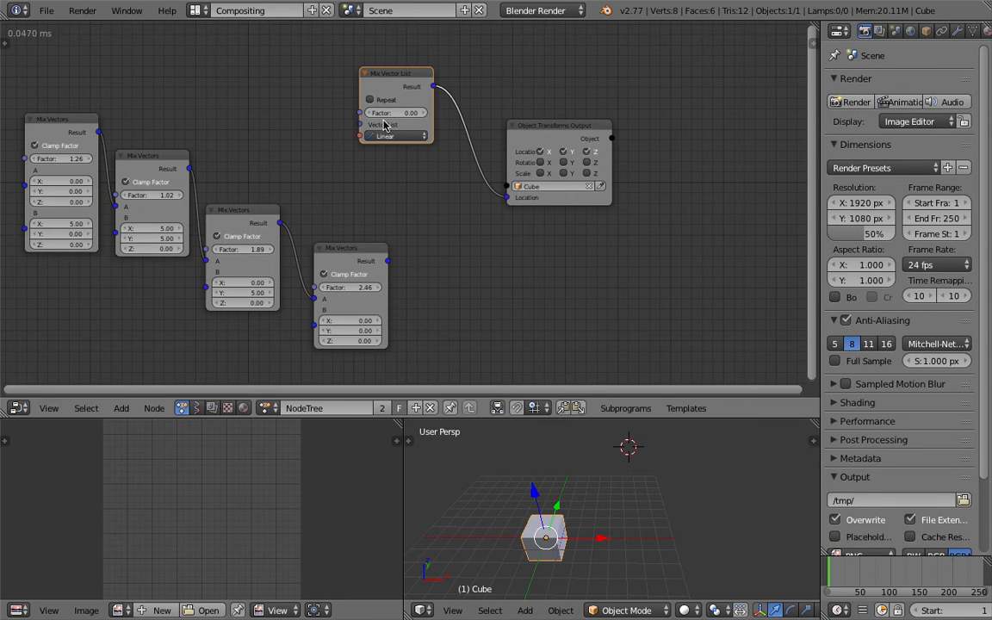
left_click_drag(591, 130, 733, 121)
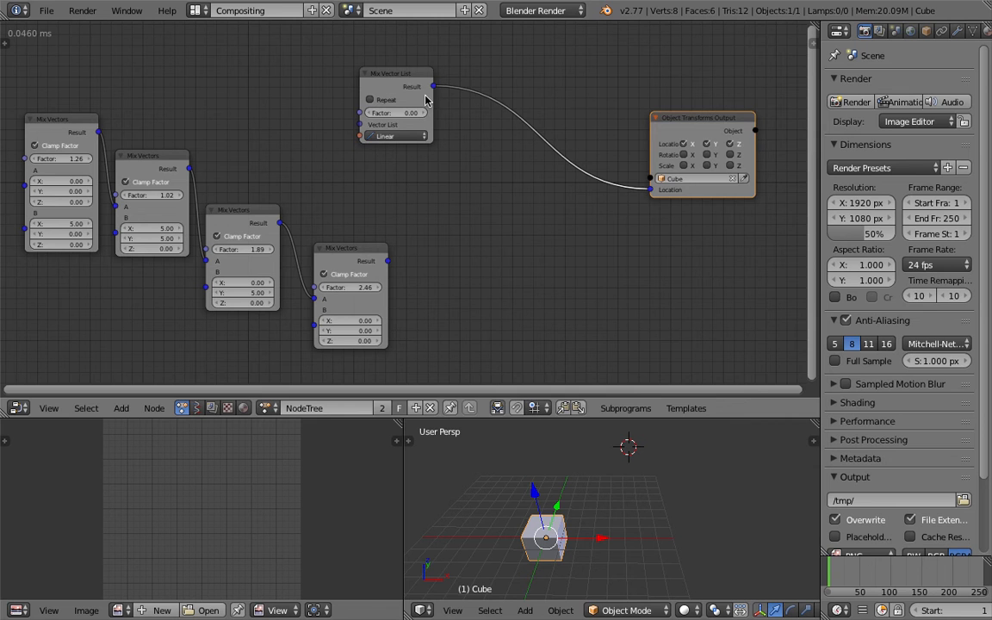
key("g")
left_click(444, 96)
left_click(422, 84)
left_click_drag(422, 84, 644, 150)
key("shift+a")
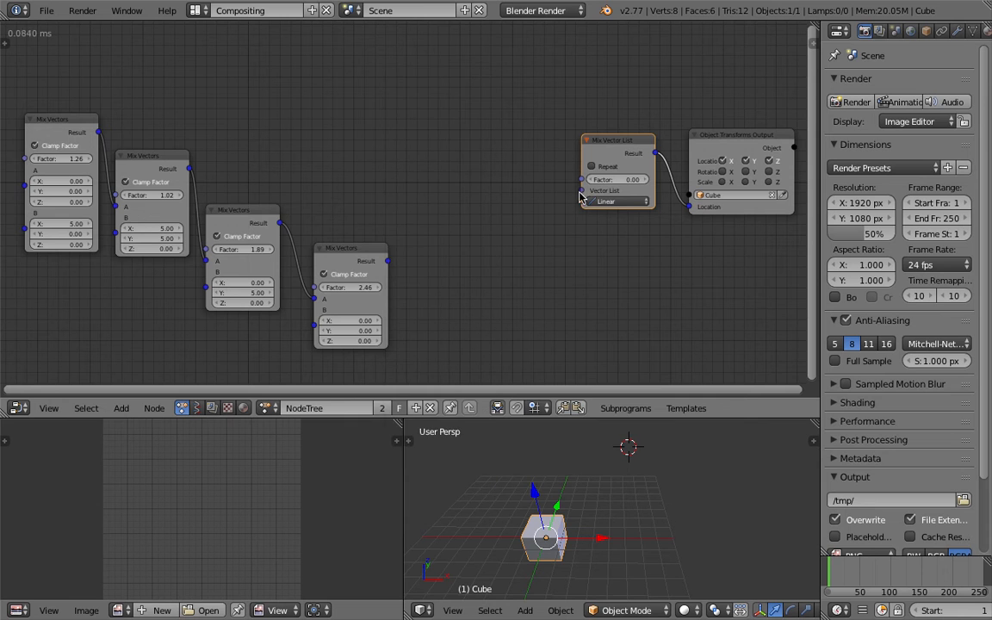
key("shift+a")
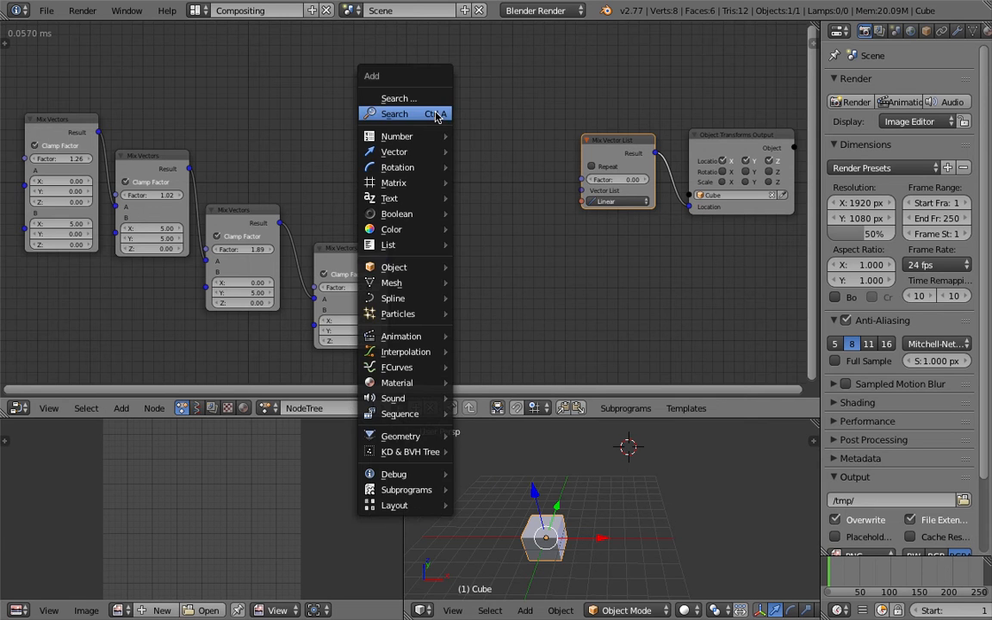
left_click(437, 111)
type("veco")
key("BackSpace")
type("tor lis")
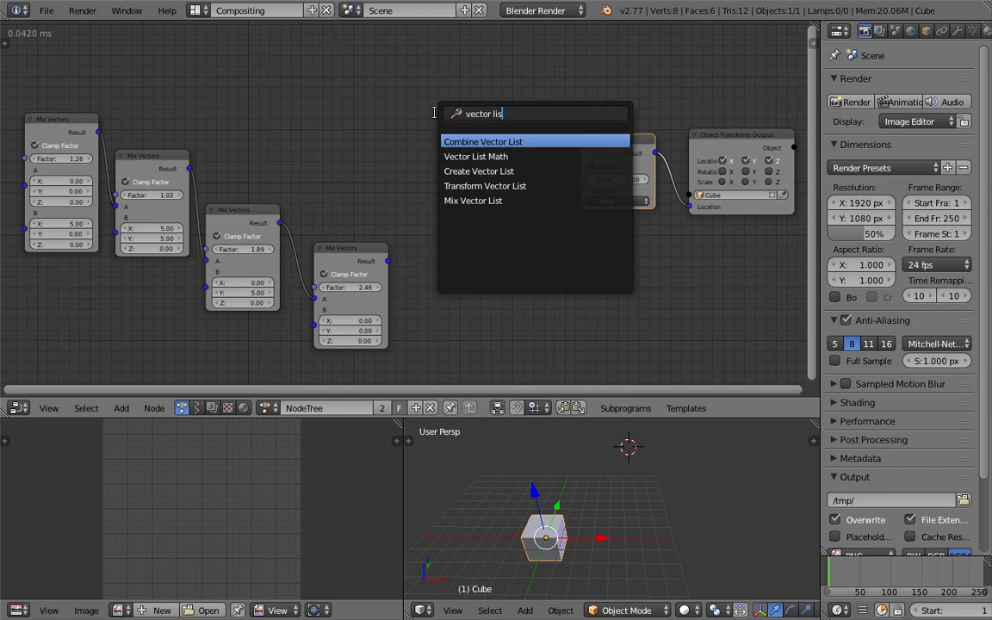
key("Down")
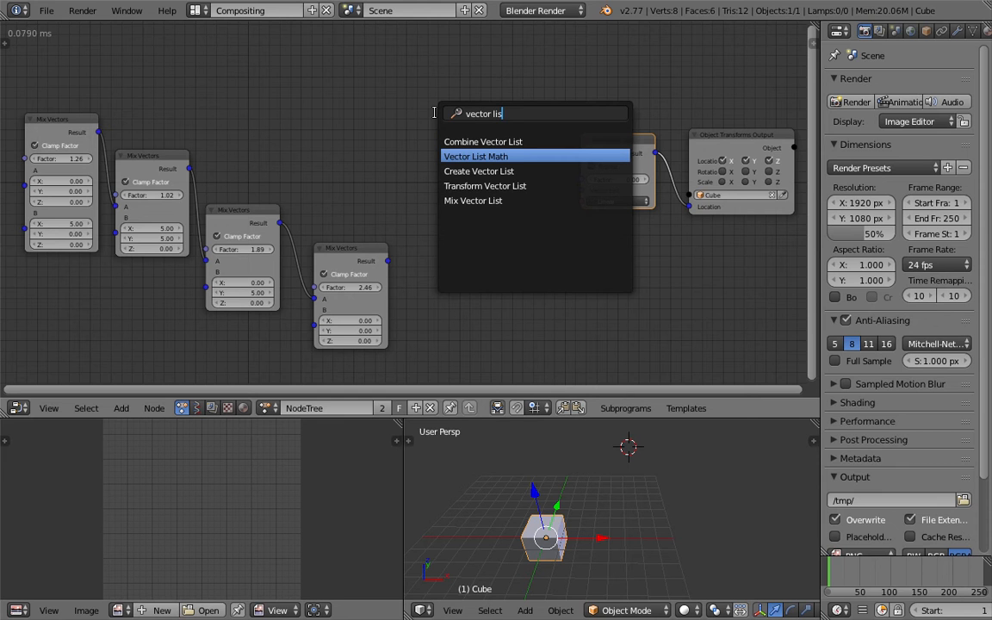
key("Down")
key("Down")
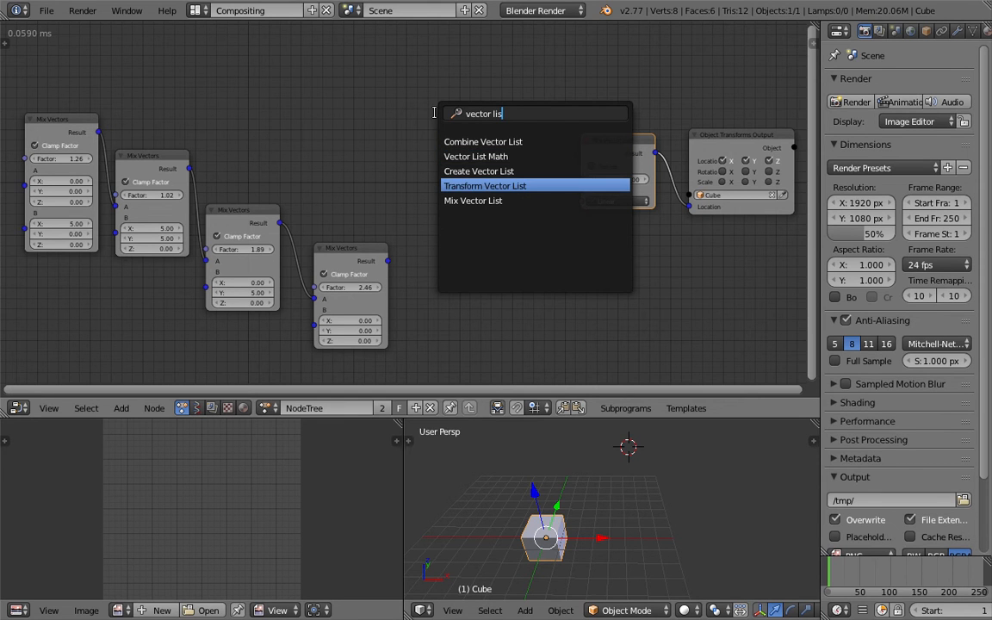
key("Up")
key("Up")
key("Return")
left_click(436, 117)
left_click(465, 145)
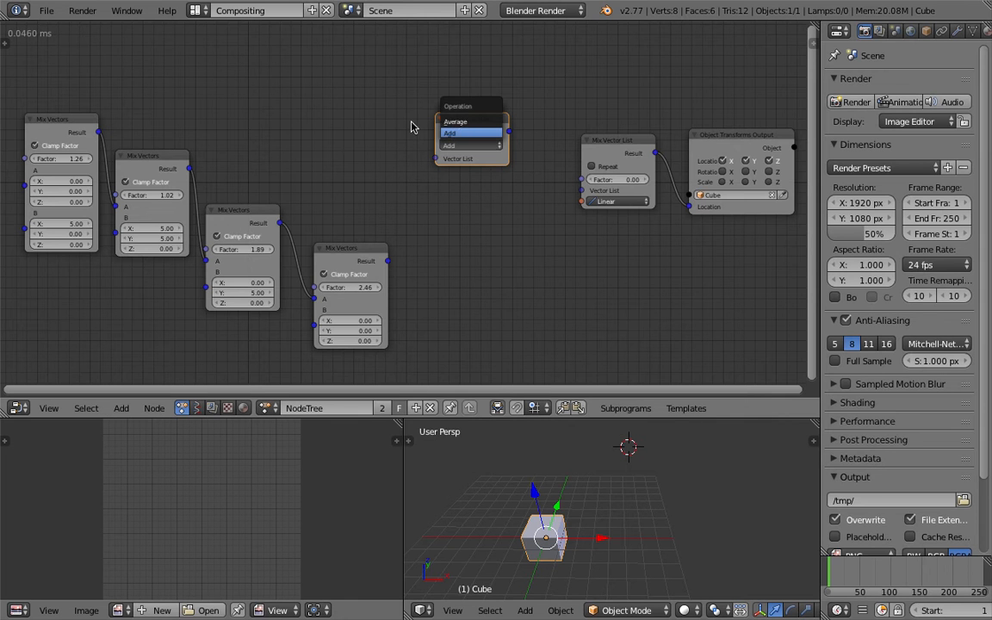
key("x")
- Add a Create Vector List node in front of Mix Vector List and give it a fourth vector input
key("shift+a")
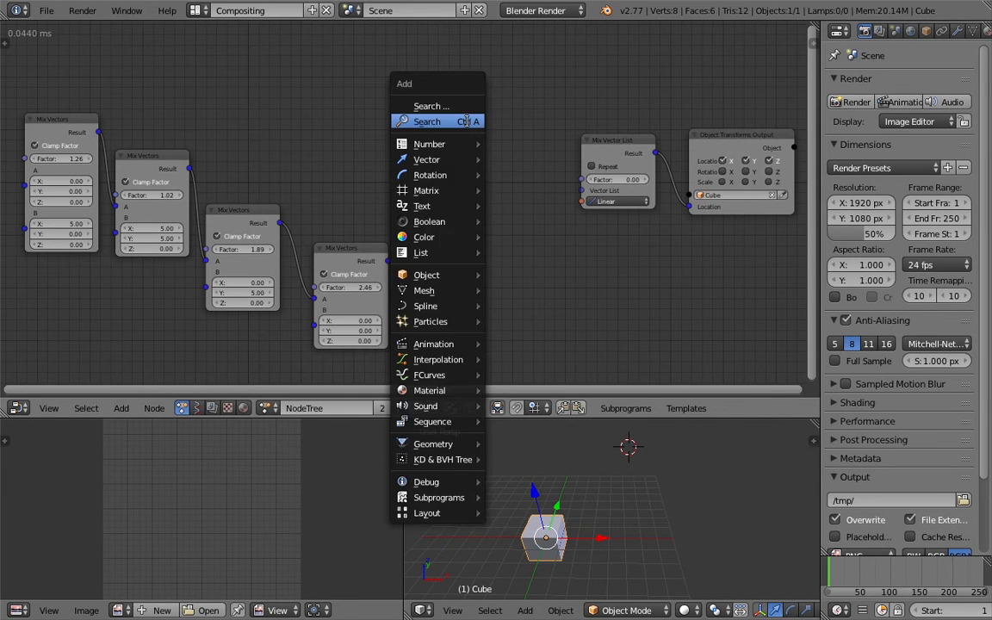
left_click(466, 119)
type("vector list")
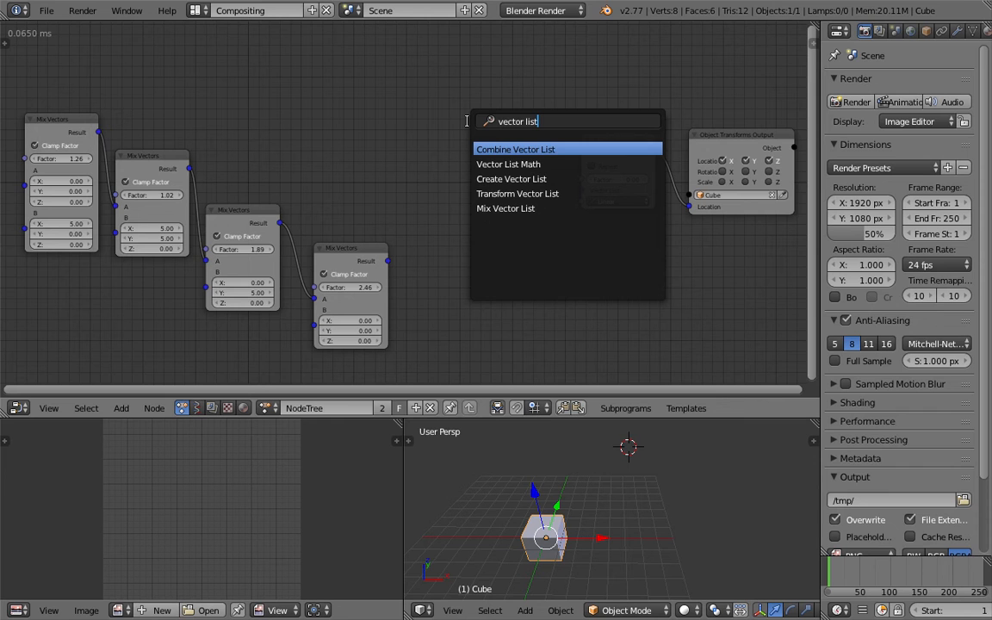
key("Down")
key("Down")
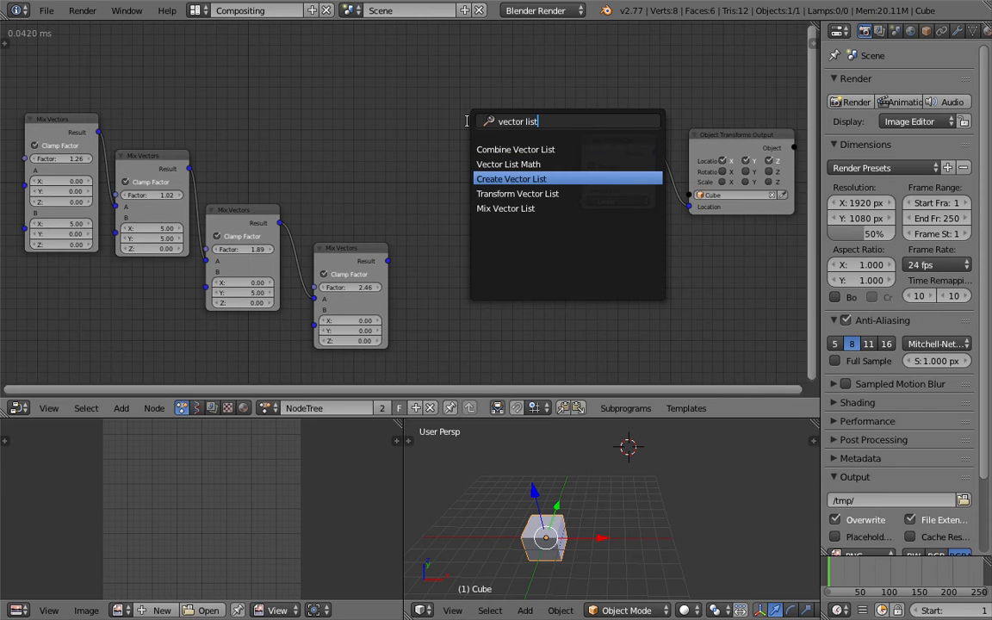
key("Return")
left_click(469, 138)
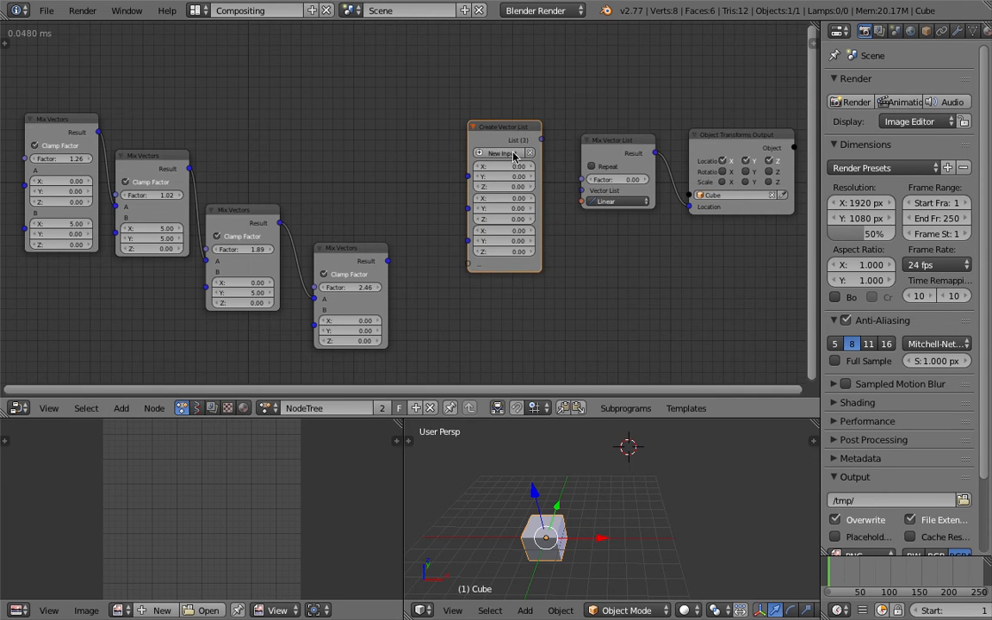
left_click(502, 154)
- Shift the first Mix Vectors node slightly and connect the Create Vector List output to the Vector List input of Mix Vector List
left_click(70, 125)
left_click_drag(71, 126, 62, 118)
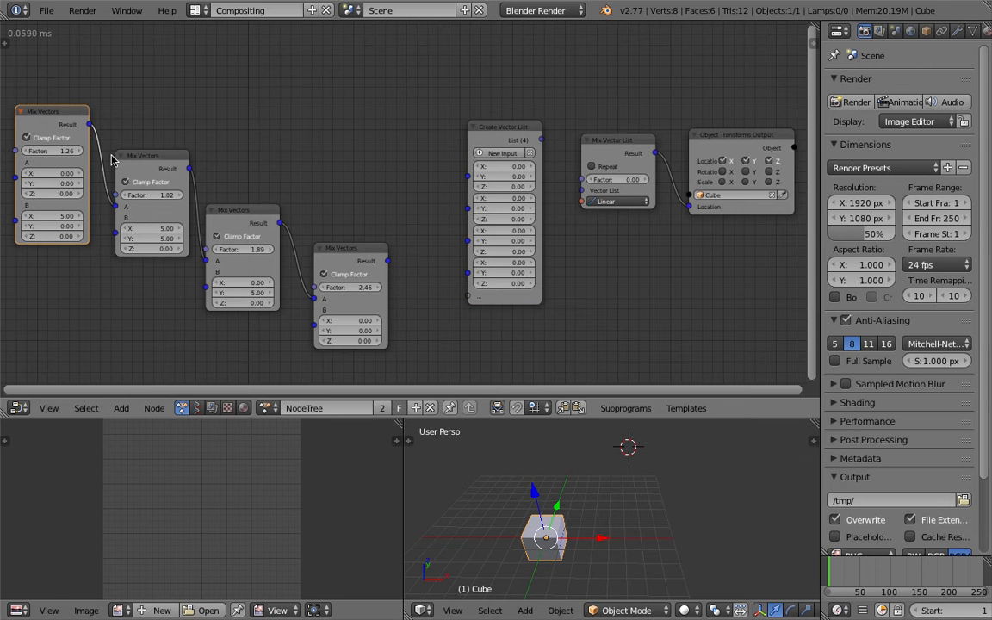
left_click_drag(540, 139, 582, 190)
middle_click_drag(573, 106, 649, 95)
- Set the second vector's X and the third vector's X and Y to 5, and raise the Mix Vector List Factor to 0.75
left_click(512, 187)
type("5")
key("Return")
left_click(517, 218)
type("5")
key("Return")
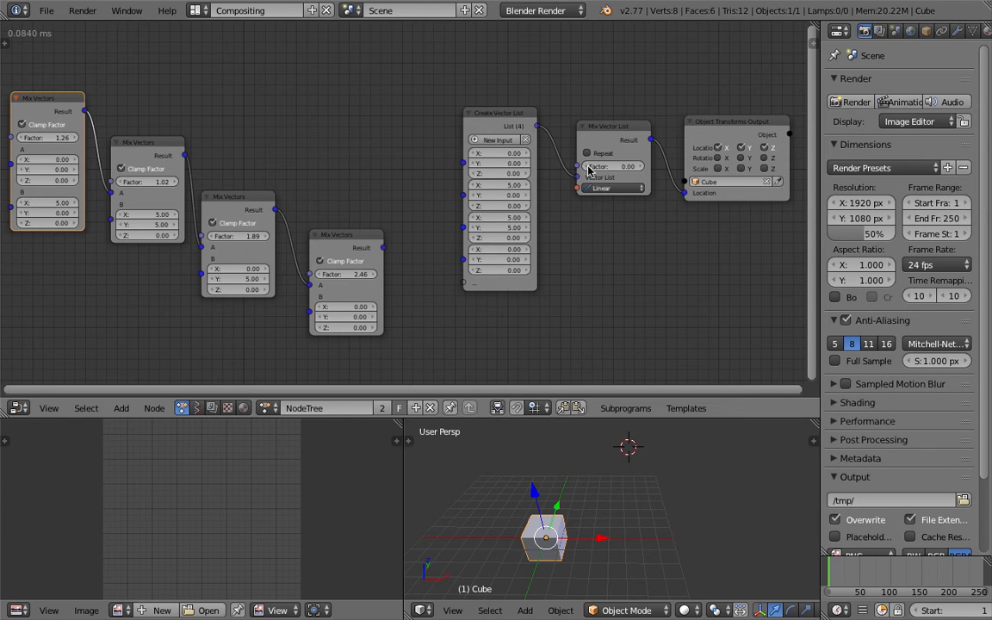
left_click_drag(608, 166, 689, 165)
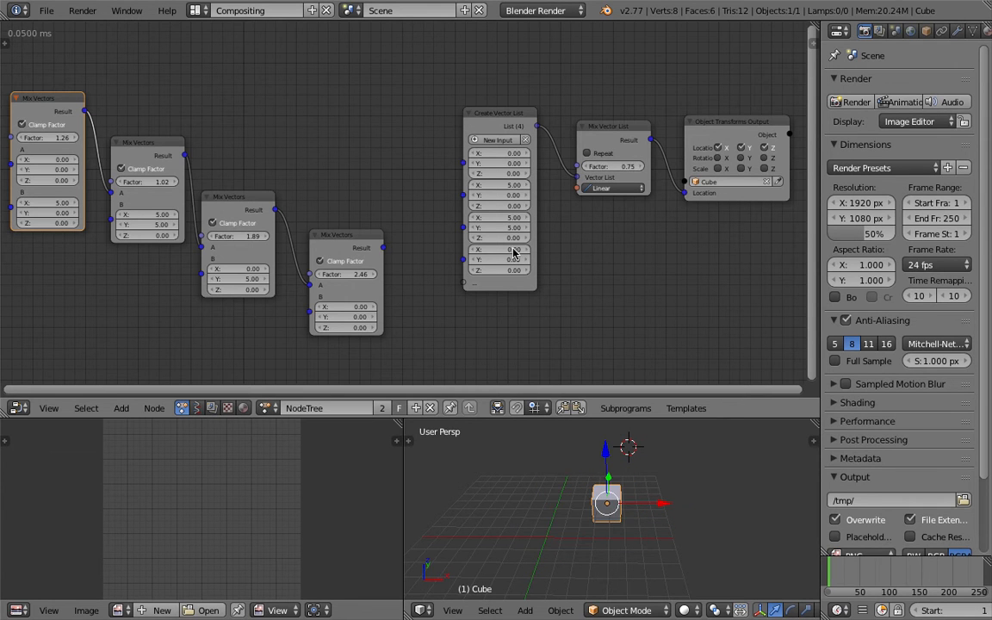
- Add a fifth vector input to Create Vector List and set the fourth vector's Y to 5
left_click(496, 139)
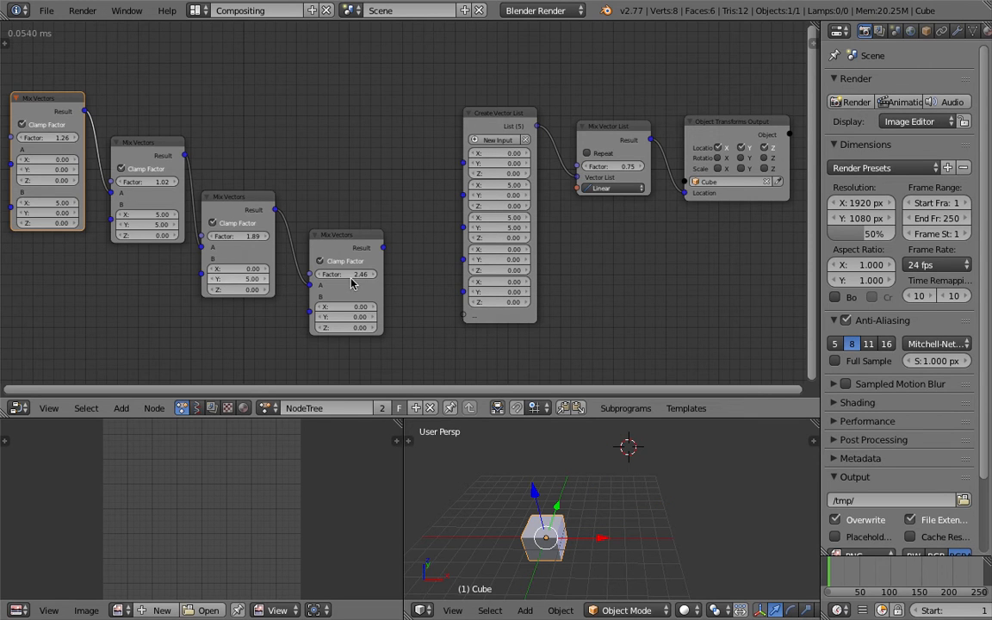
left_click(522, 260)
type("5")
key("Return")
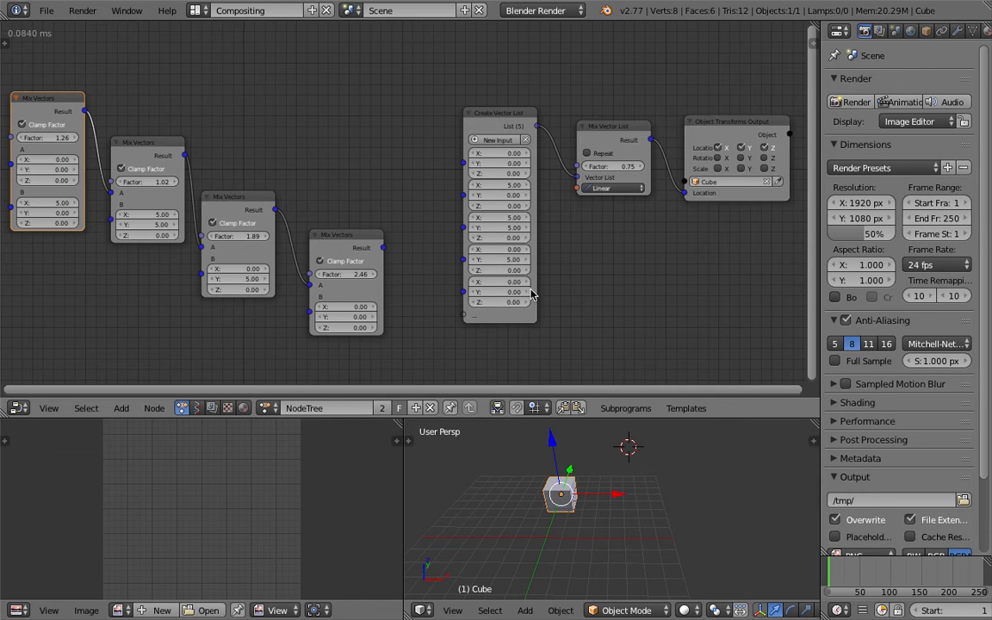
- Raise the Mix Vector List Factor to 1.05 to run the cube through the listed positions
left_click_drag(607, 167, 631, 167)
middle_click_drag(623, 228, 547, 233)
scroll(558, 231, "up", 3)
left_click_drag(591, 163, 573, 176)
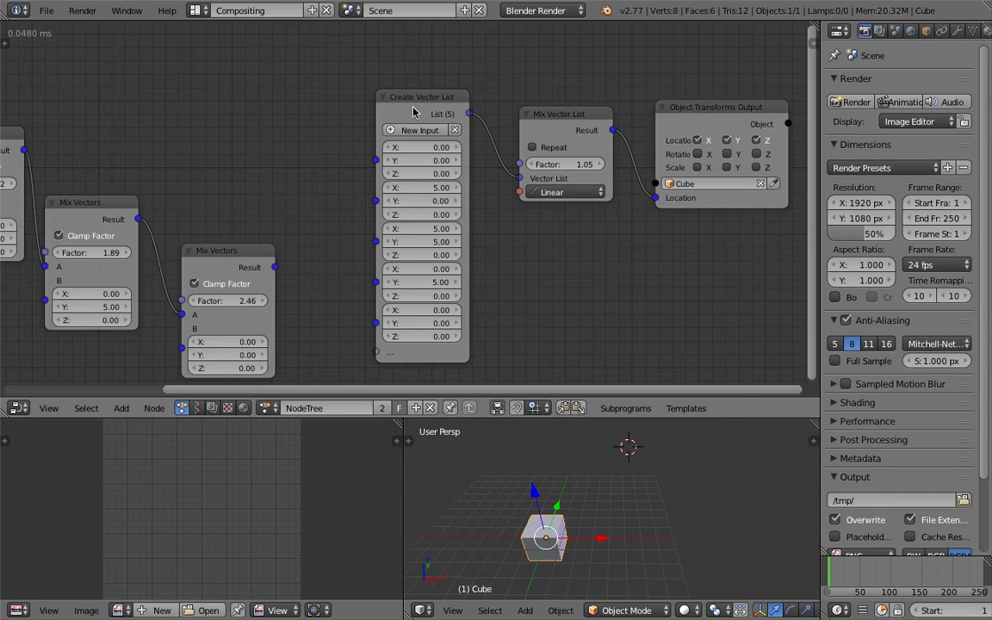
- Spread out the Create Vector List, Mix Vector List and Object Transforms Output nodes, and enable Repeat with a Factor of 7.53
scroll(405, 242, "down", 3)
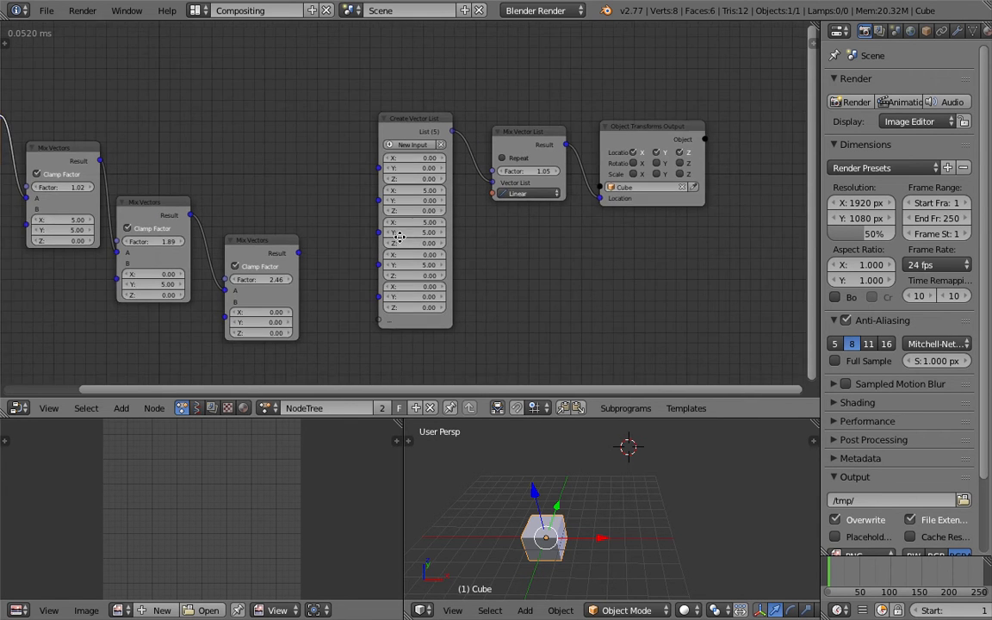
middle_click_drag(403, 237, 346, 236)
left_click_drag(603, 137, 665, 153)
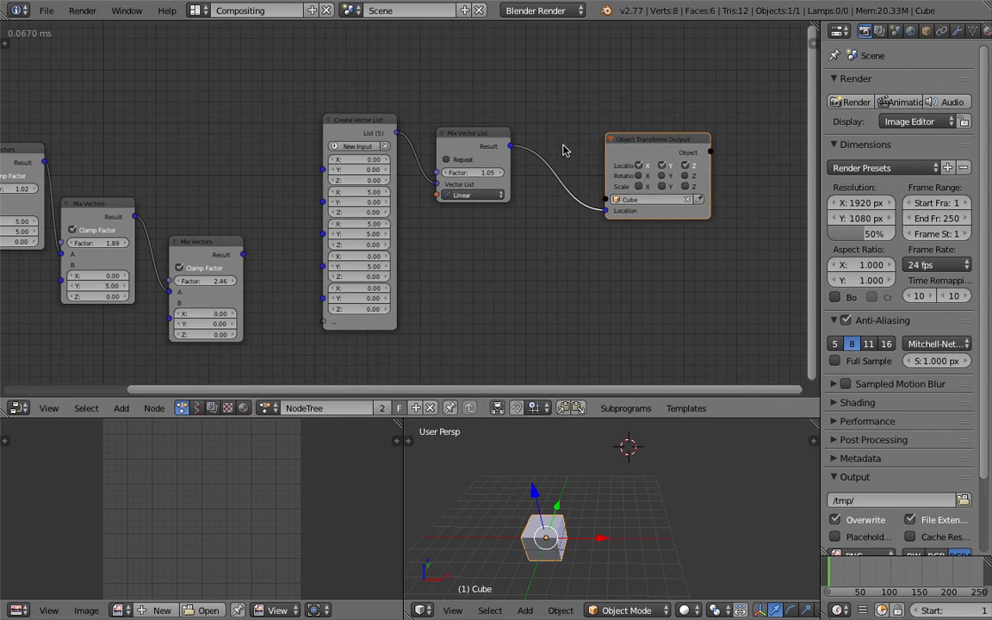
left_click_drag(488, 144, 934, 158)
scroll(517, 152, "up", 1)
left_click(517, 146)
left_click(361, 120)
left_click_drag(361, 120, 347, 160)
- Add a Time Info node above Create Vector List, connect its Frame output to the Mix Vector List Factor, and scrub the timeline
key("shift+a")
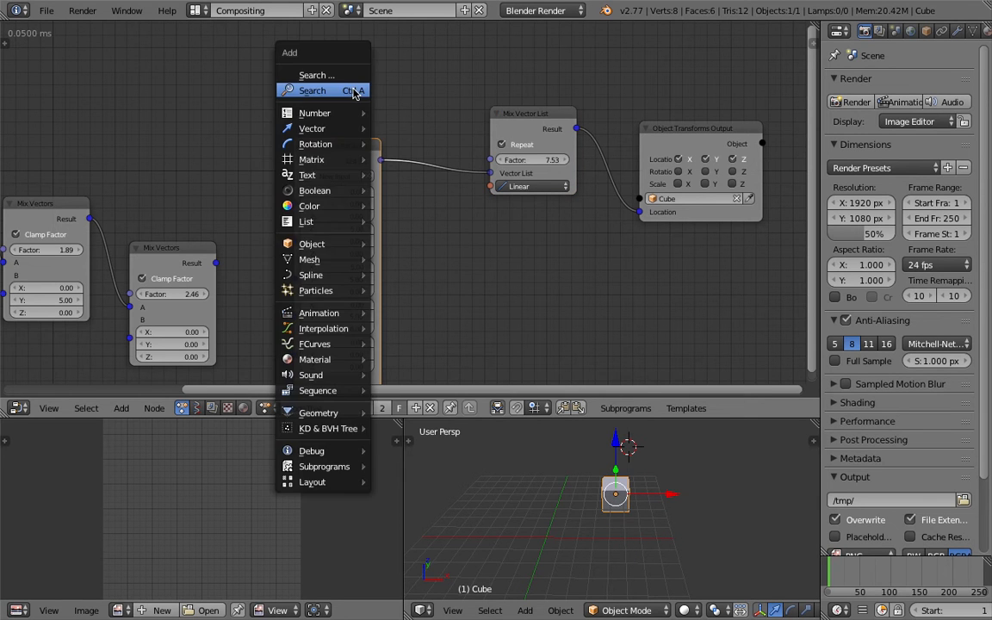
left_click(353, 92)
type("frame")
key("Return")
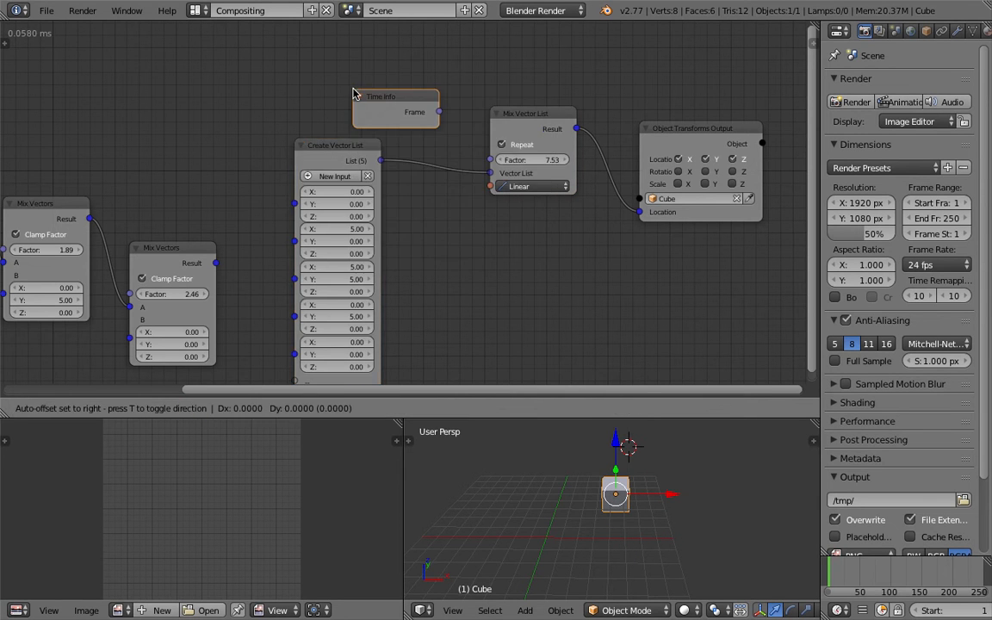
left_click(362, 103)
left_click_drag(393, 95, 489, 160)
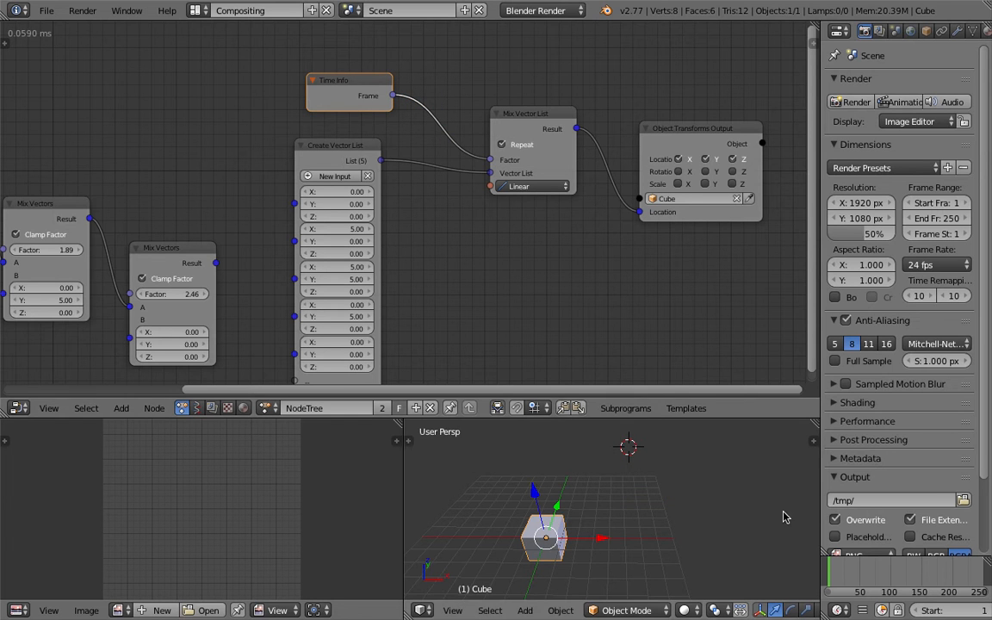
left_click_drag(835, 566, 861, 566)
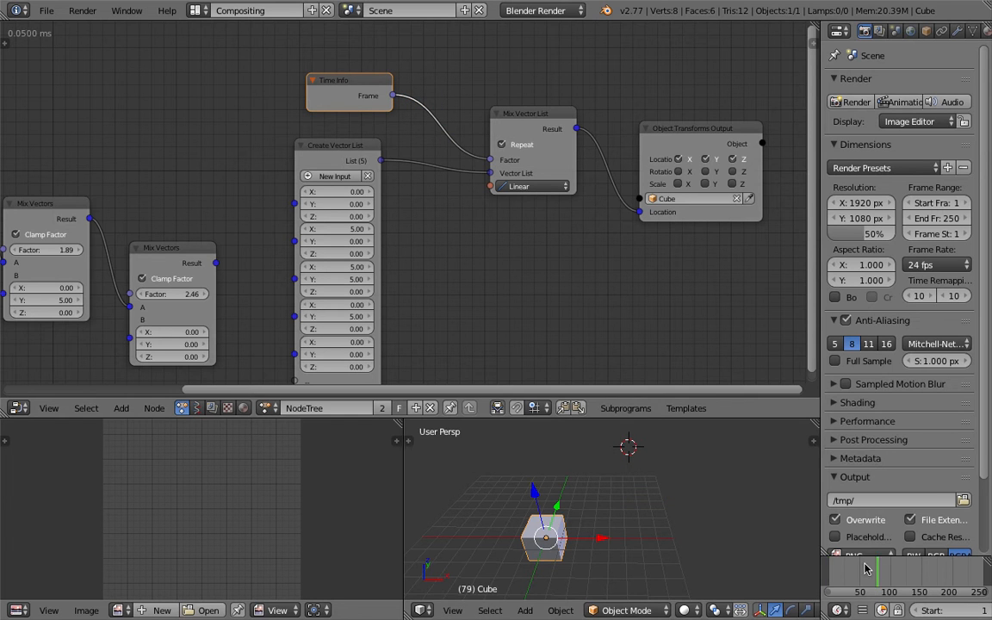
- Insert a Math node set to Multiply into the link between Time Info and Mix Vector List
key("shift+a")
left_click(475, 85)
type("mat")
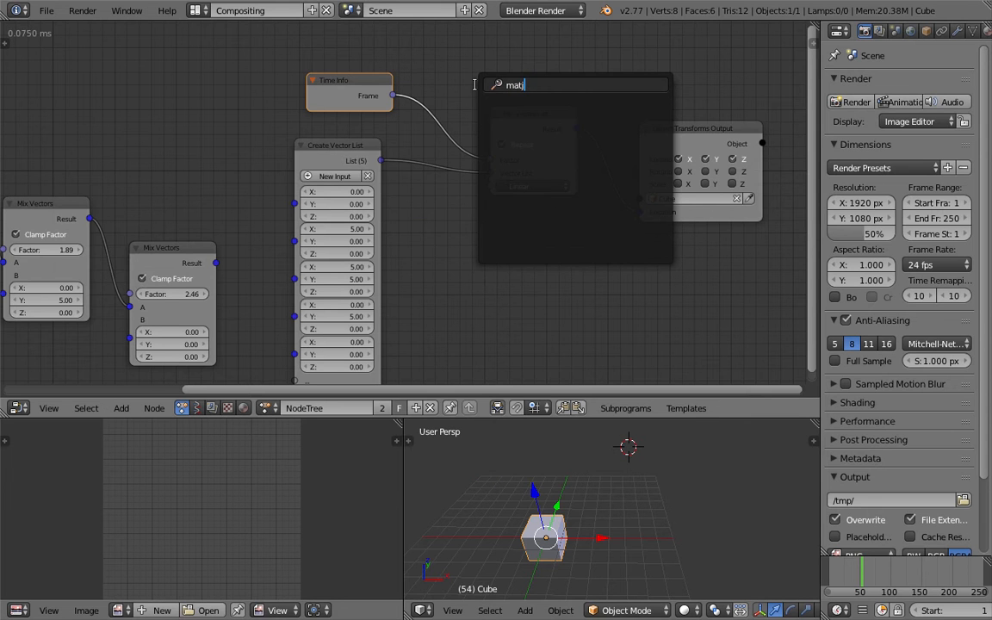
type("h")
key("Down")
key("Down")
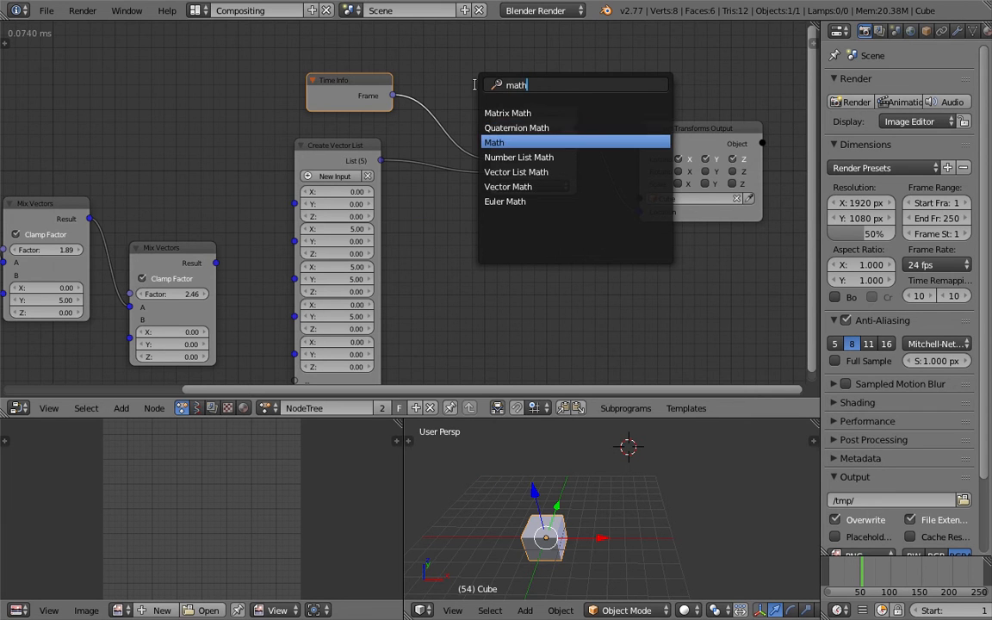
key("Return")
left_click(441, 74)
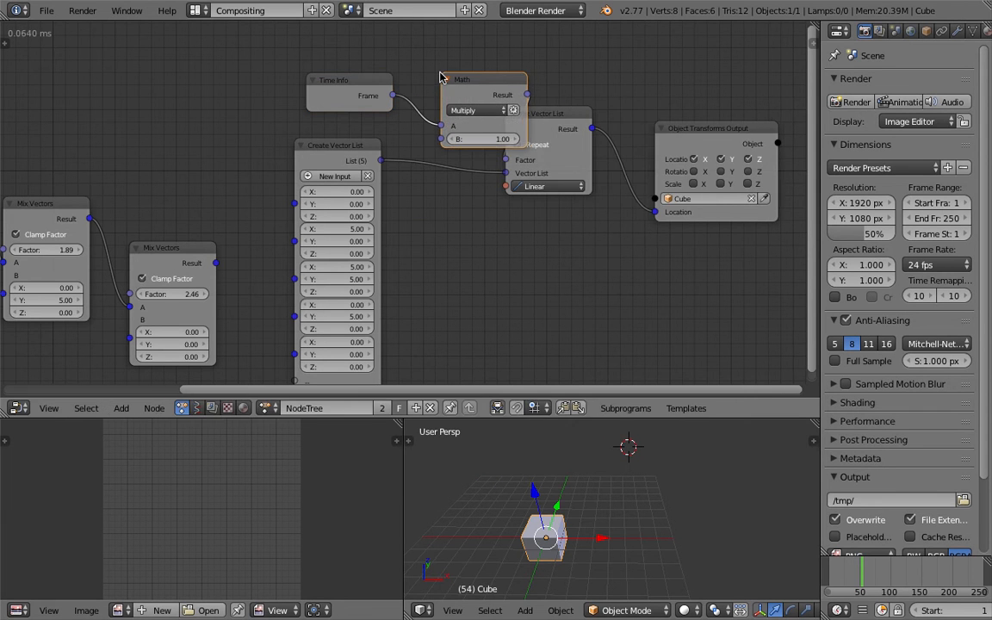
- Set the B value of the Multiply Math node to 0.04 to slow down the motion
left_click(504, 141)
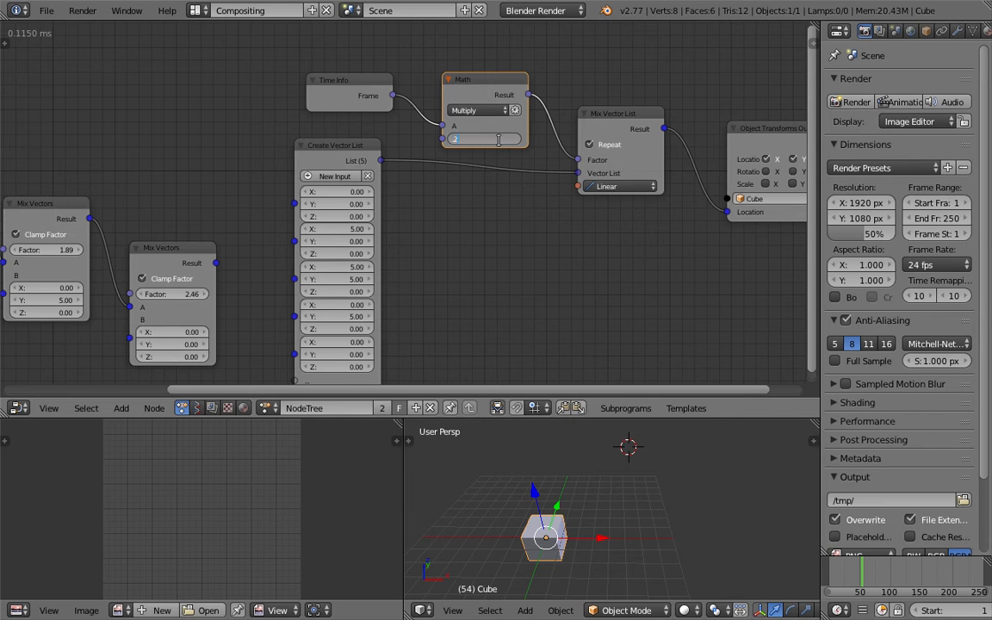
key("Return")
left_click(499, 140)
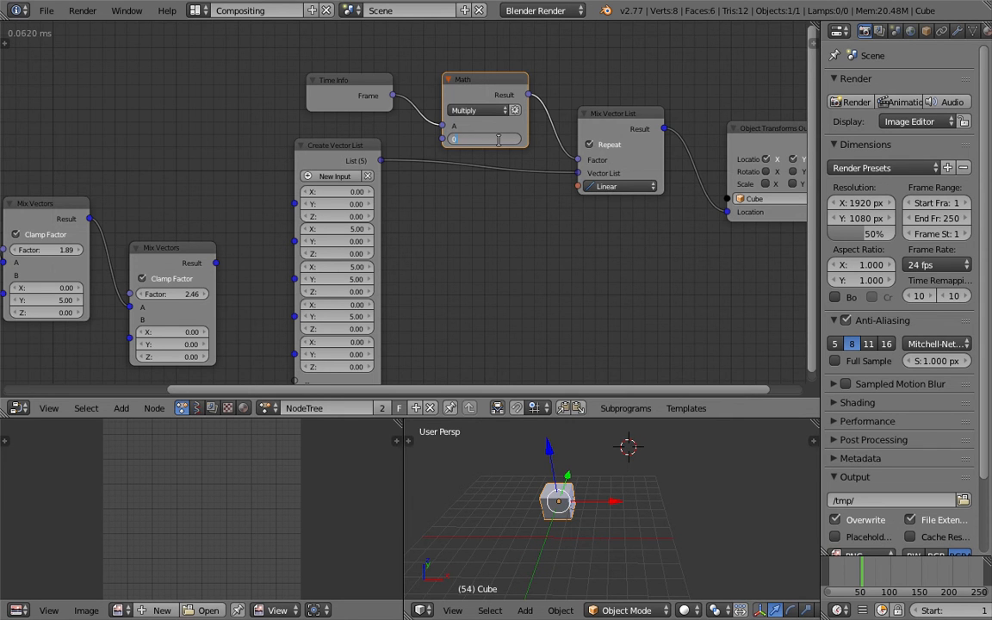
type("0.04")
key("Return")
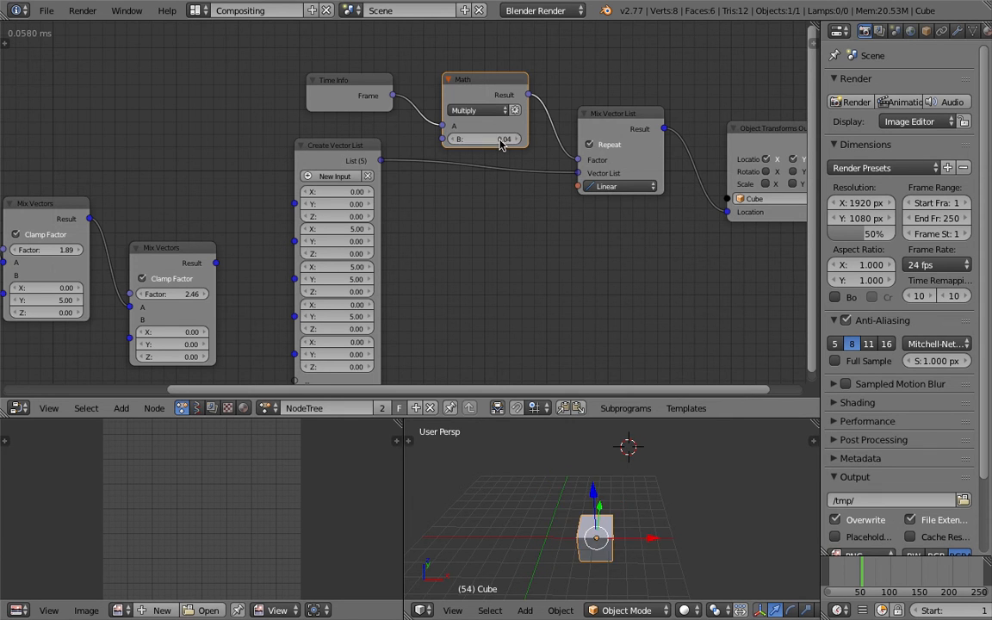
- Play the animation from the first frame and examine how the cube moves alongside the complete node tree
scroll(905, 615, "down", 8)
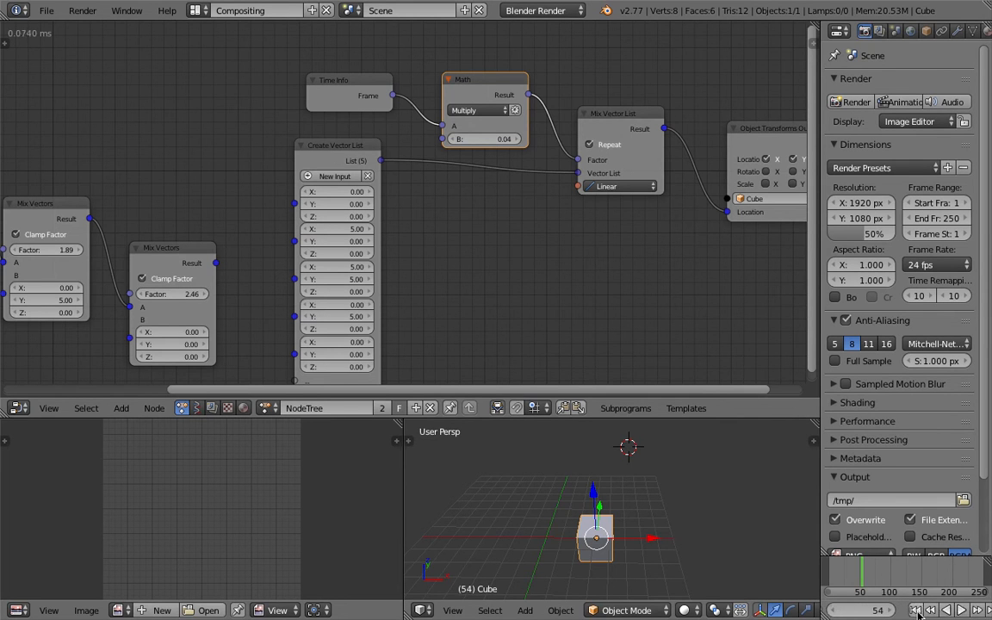
left_click(915, 610)
left_click(961, 610)
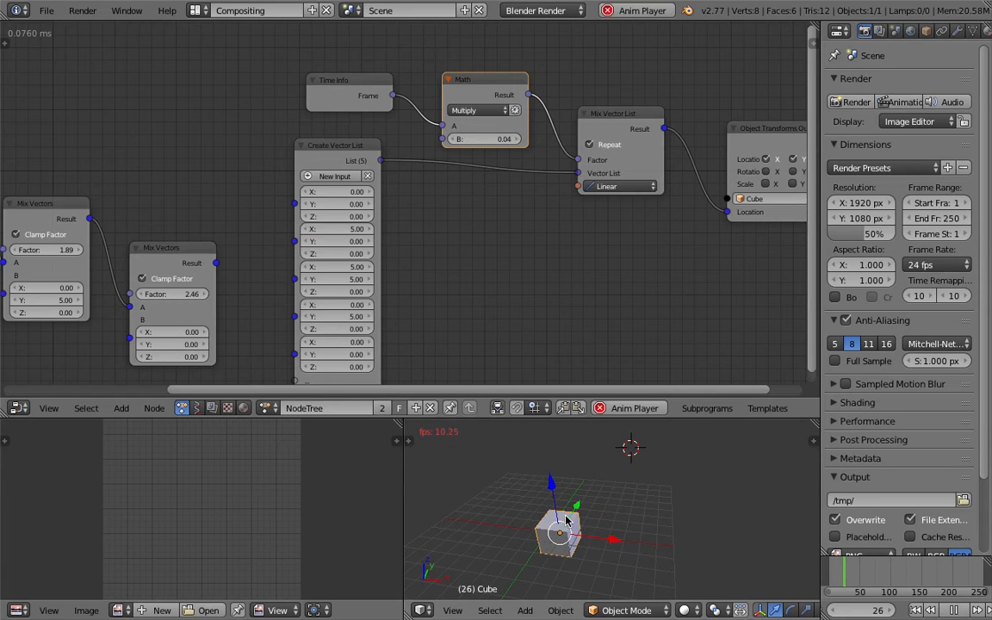
scroll(588, 512, "up", 1)
middle_click_drag(559, 349, 568, 327)
scroll(497, 294, "down", 1)
scroll(496, 293, "down", 1)
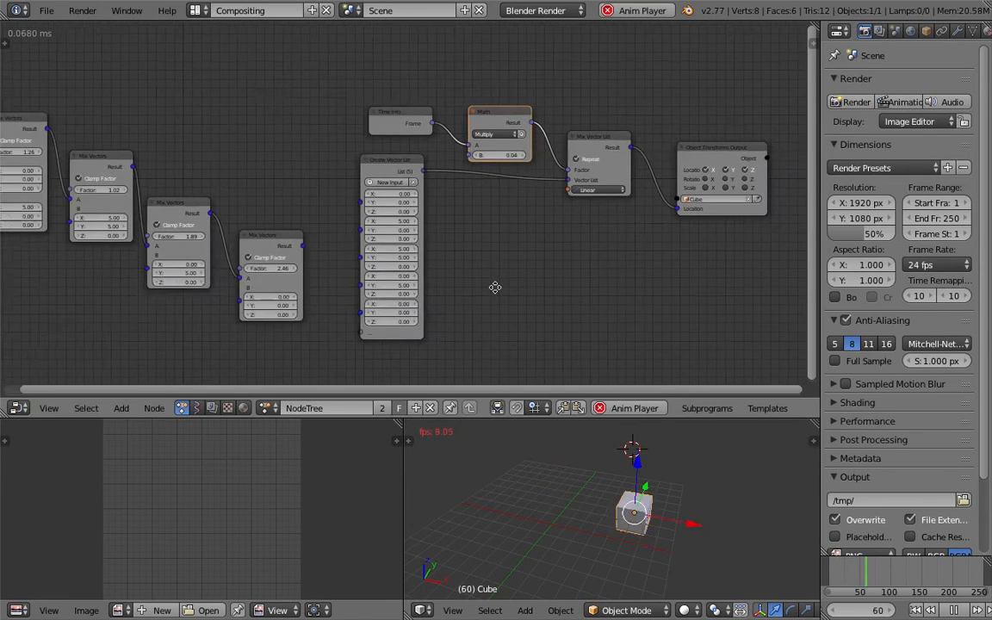
middle_click_drag(393, 160, 431, 160)
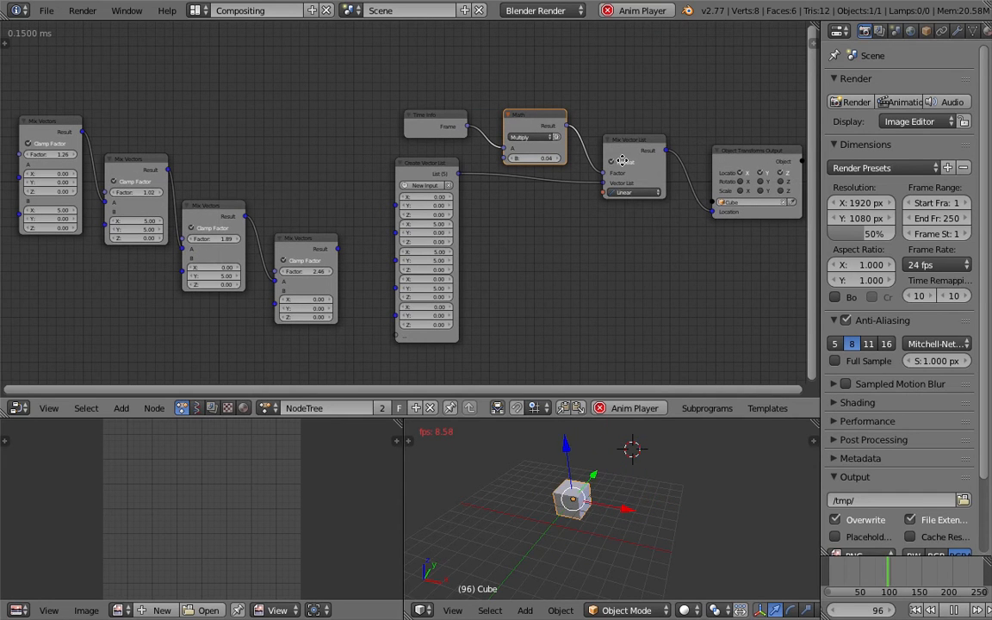
mouse_move(821, 211)
left_mouse_down()
mouse_move(856, 210)
mouse_move(775, 210)
mouse_move(794, 194)
mouse_move(835, 216)
left_mouse_up()
middle_click_drag(650, 223, 601, 211)
- Add an Animate Vector node below the Mix Vector List node
key("shift+a")
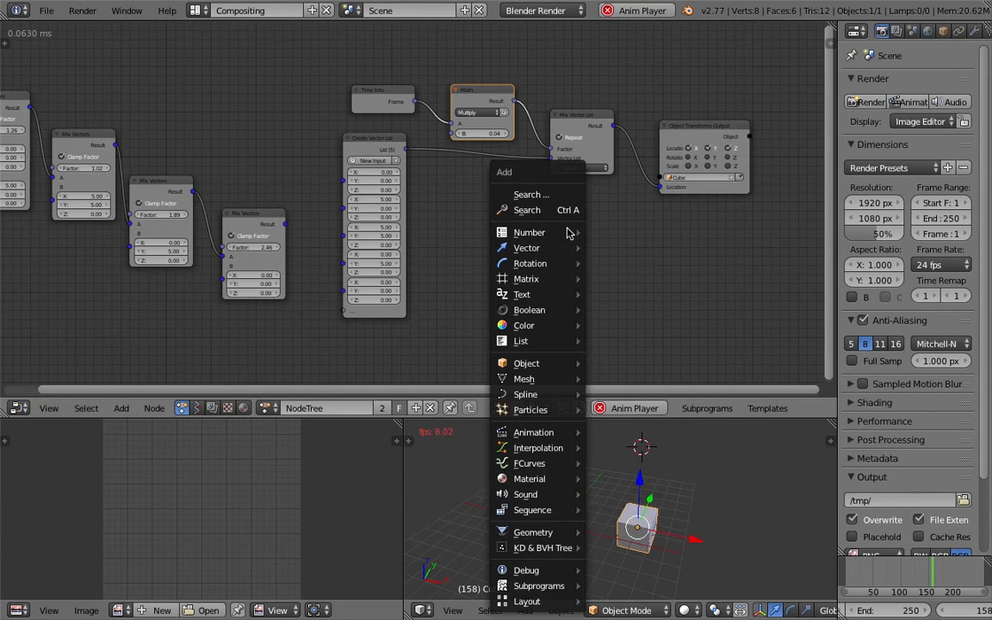
left_click(564, 212)
type("animate")
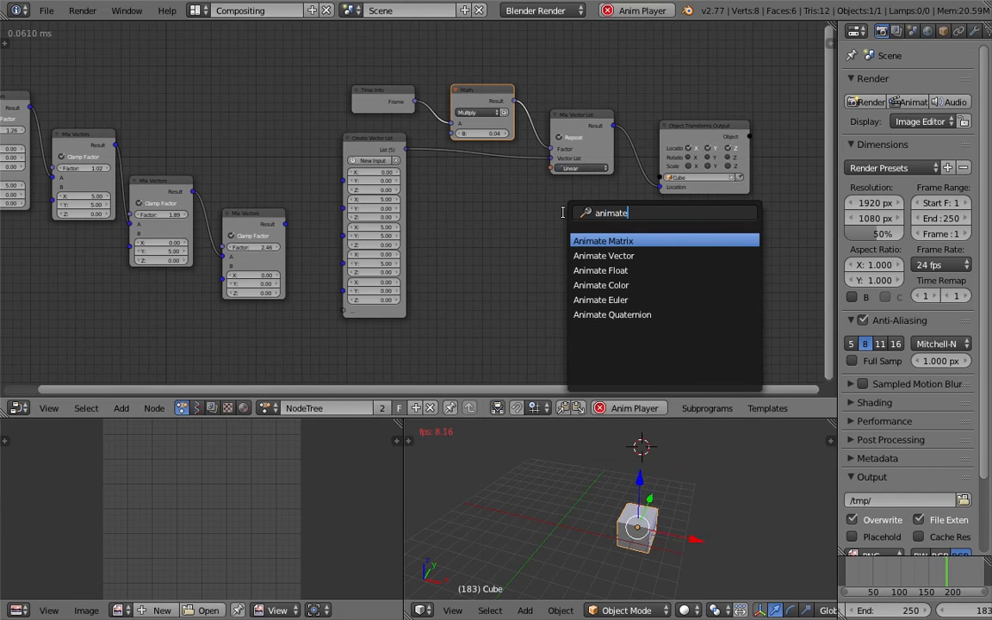
key("Down")
key("Return")
left_click(565, 212)
scroll(520, 196, "up", 1)
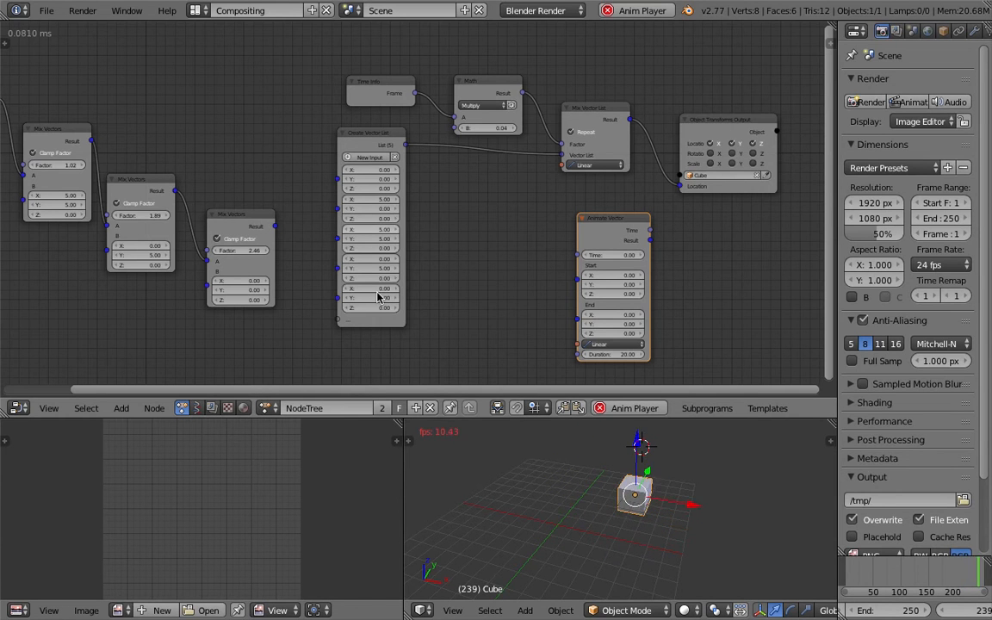
- Delete the Animate Vector node and stop the animation playback
scroll(556, 244, "down", 1)
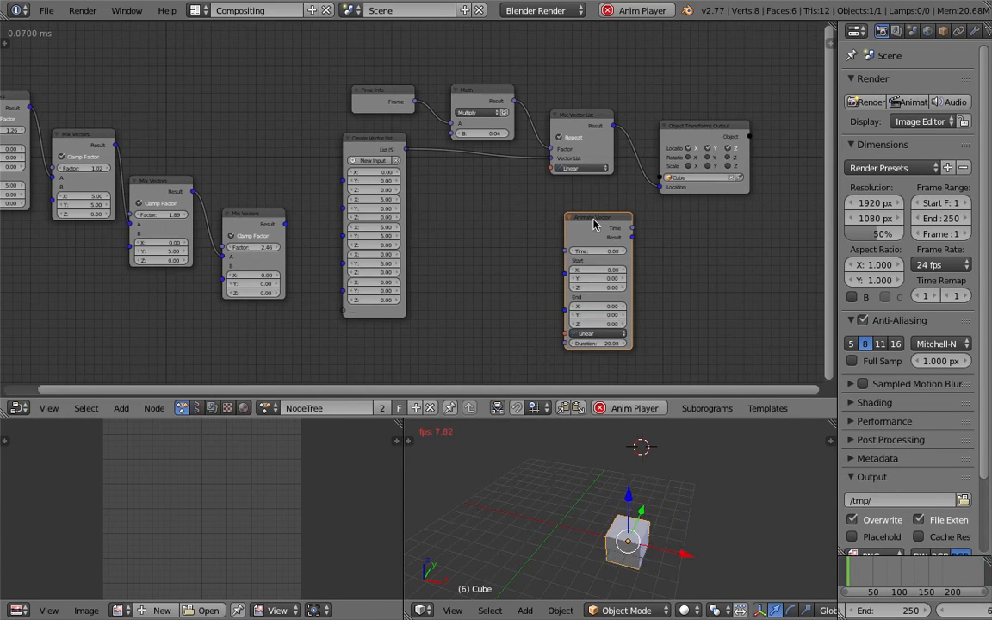
key("x")
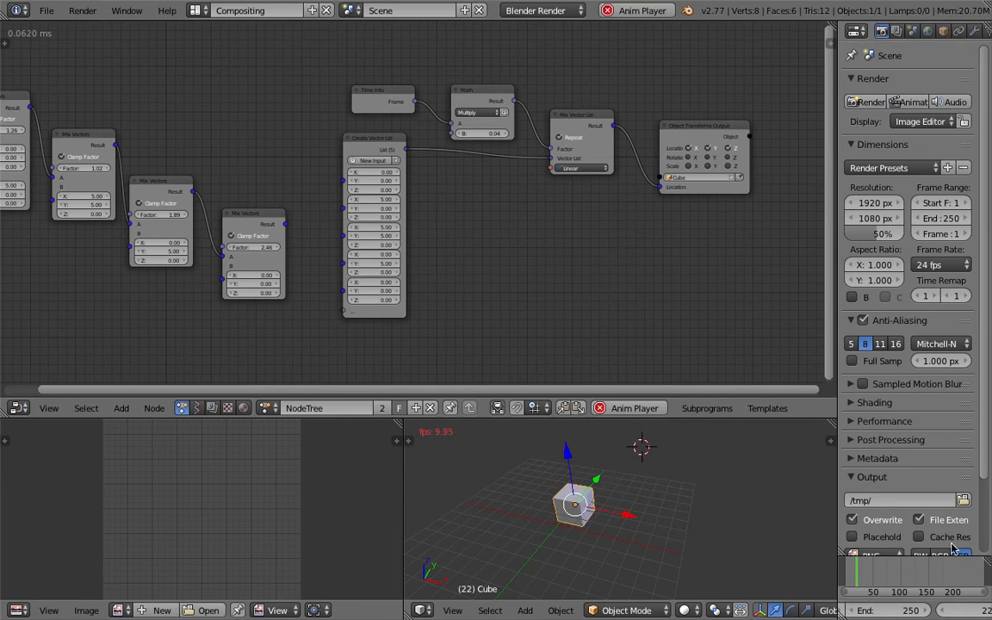
scroll(911, 613, "down", 3)
scroll(915, 613, "down", 1)
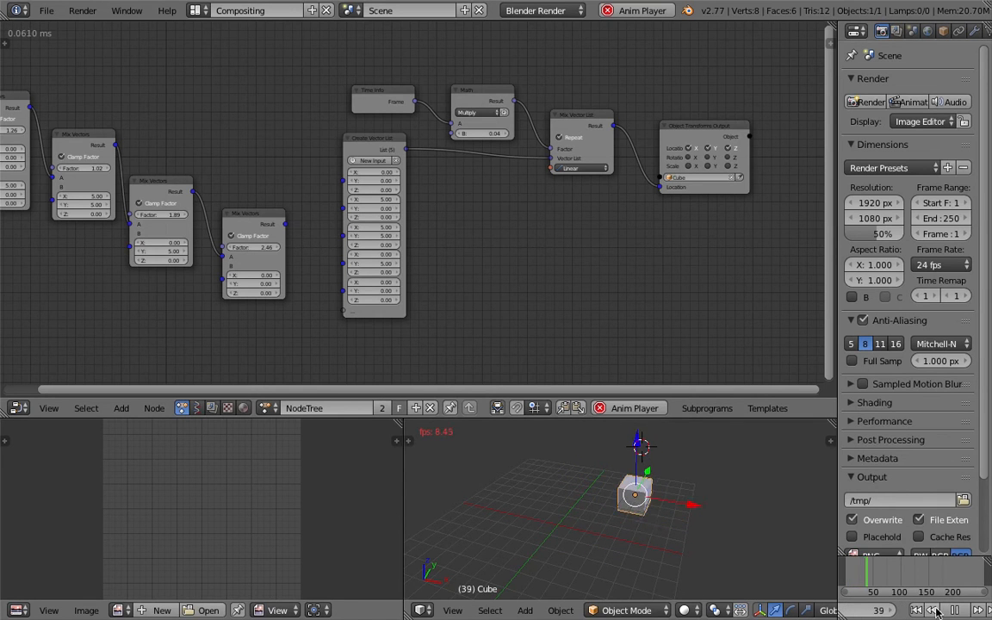
left_click(950, 610)
- Enlarge the lower editors upward and merge the image editor area into the 3D viewport so it spans the full width
left_click_drag(658, 418, 655, 347)
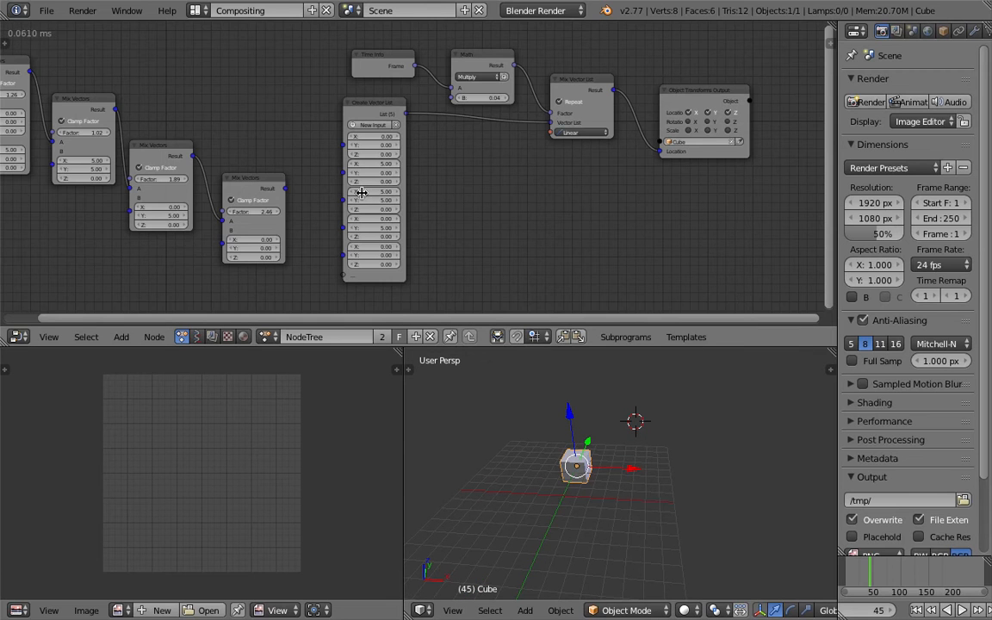
scroll(365, 177, "up", 6)
middle_click_drag(347, 145, 345, 108)
scroll(368, 155, "down", 2)
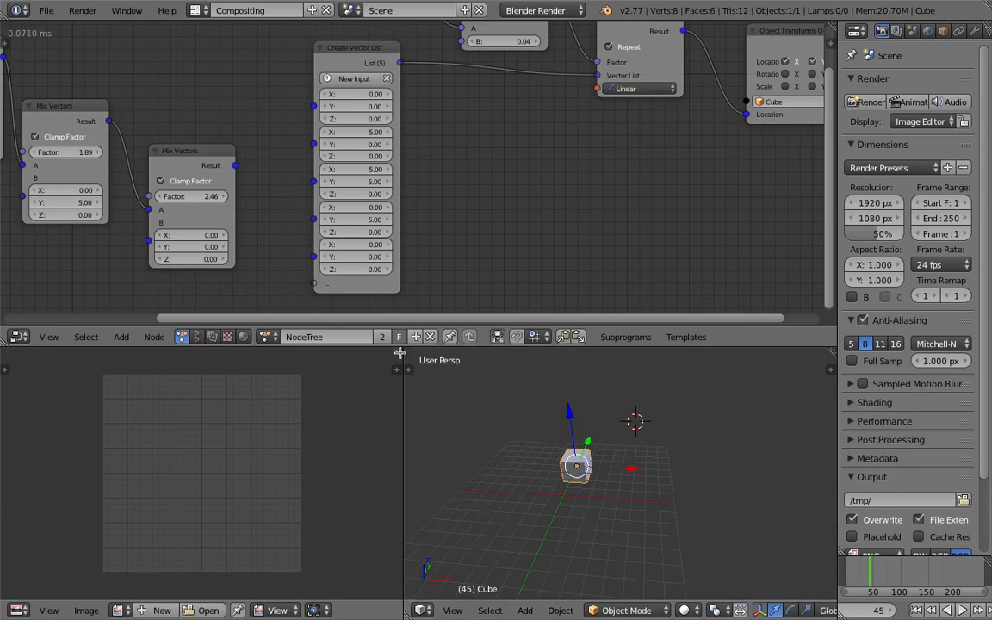
left_click_drag(399, 350, 169, 375)
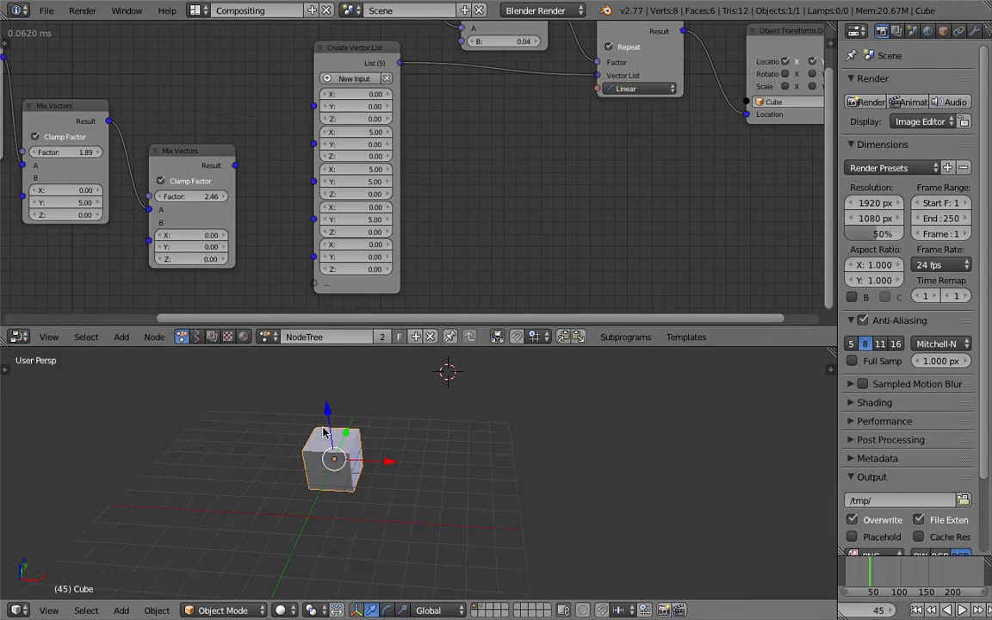
middle_click_drag(422, 454, 487, 436)
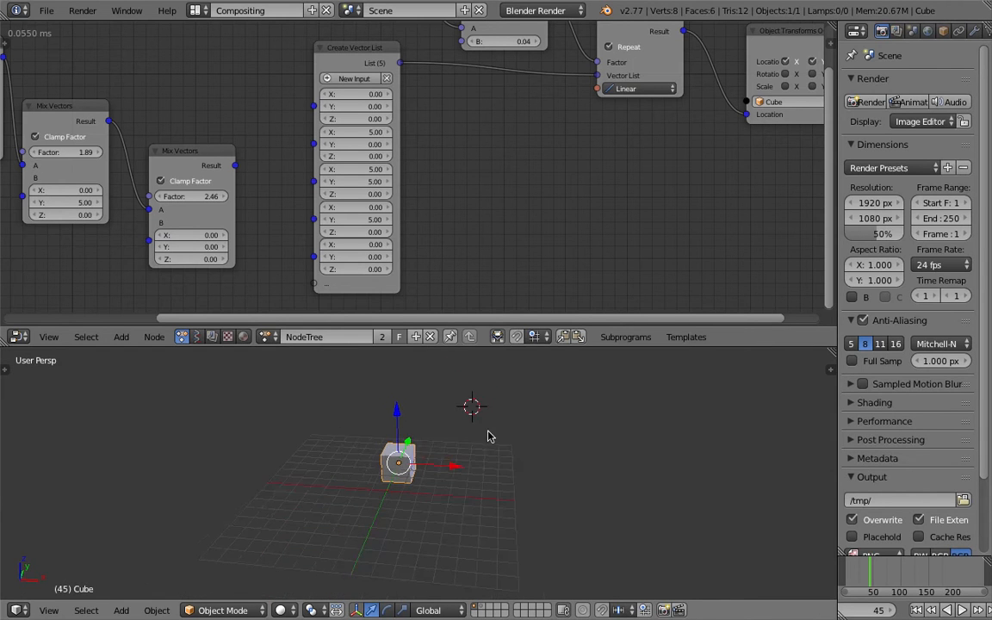
- Add a new cube mesh and move it beyond the grid, on the negative X side of the original cube
key("shift+a")
mouse_move(448, 379)
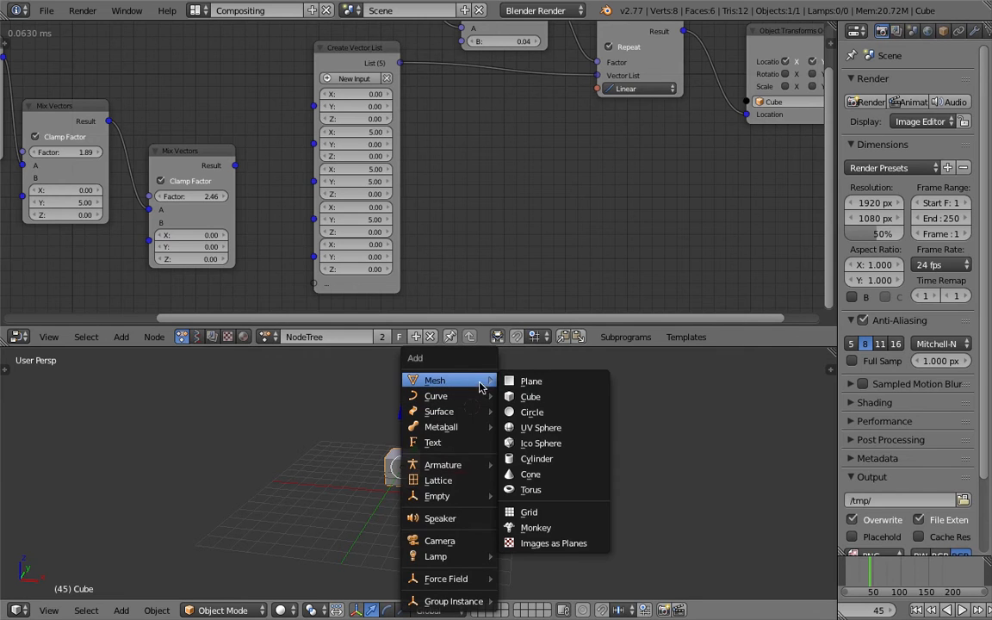
left_click(531, 396)
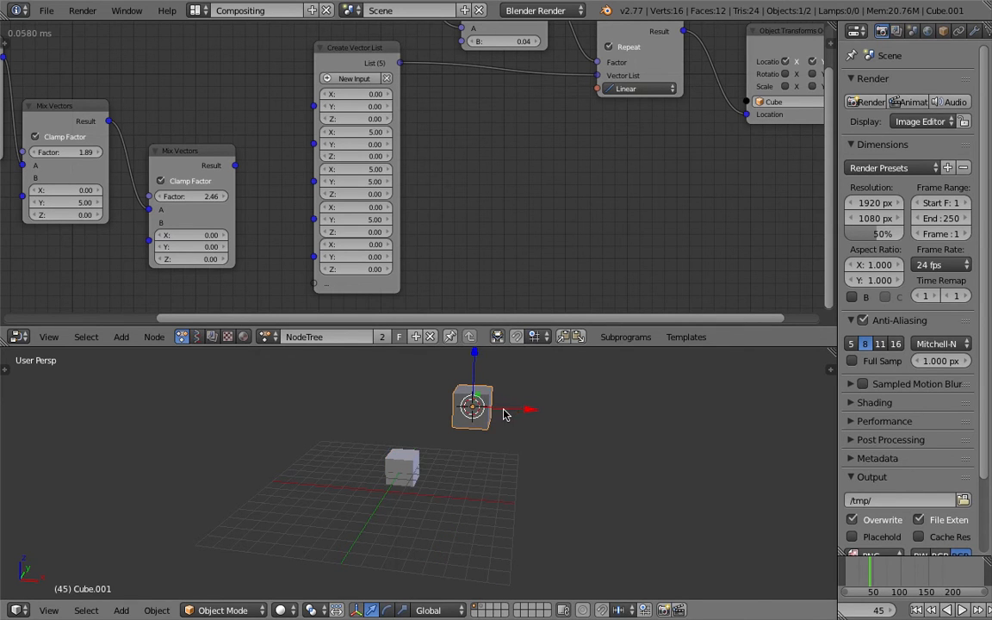
key("g")
left_click(274, 484)
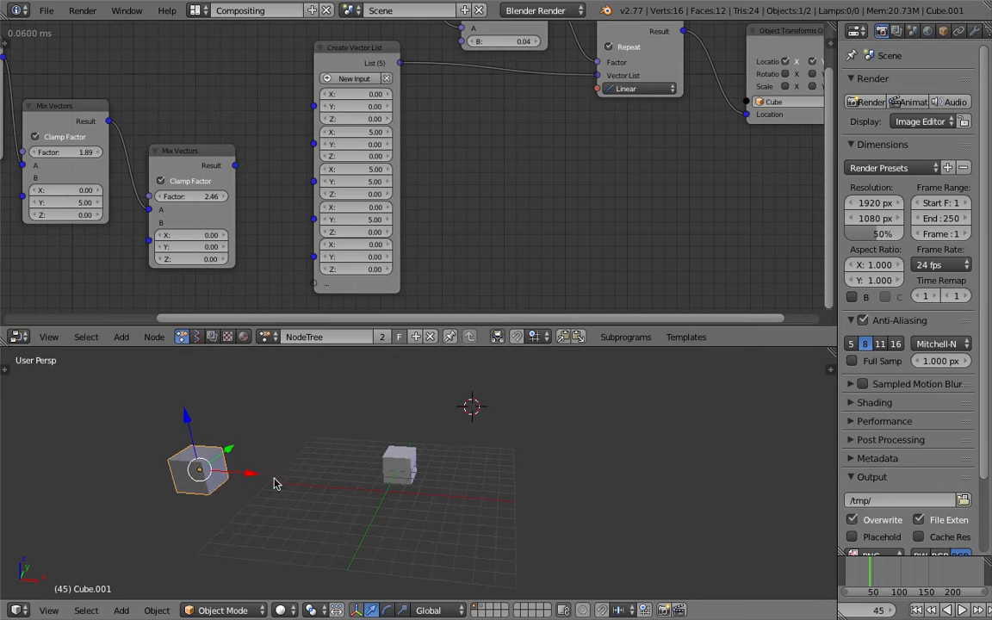
- Merge all vertices of the new cube at their center into a single vertex in Edit Mode
key("Tab")
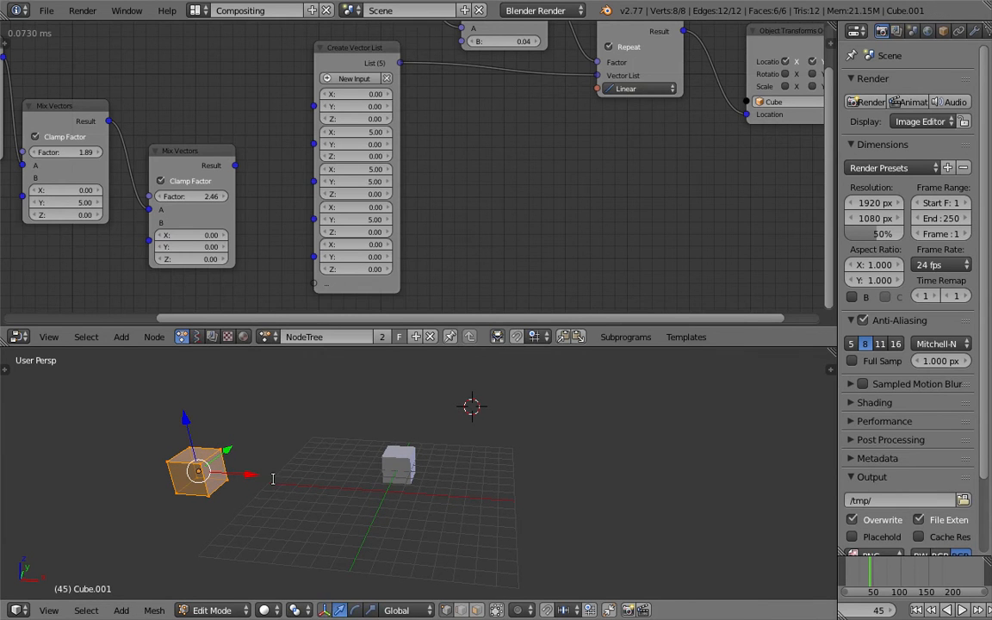
key("space")
type("merge")
key("Return")
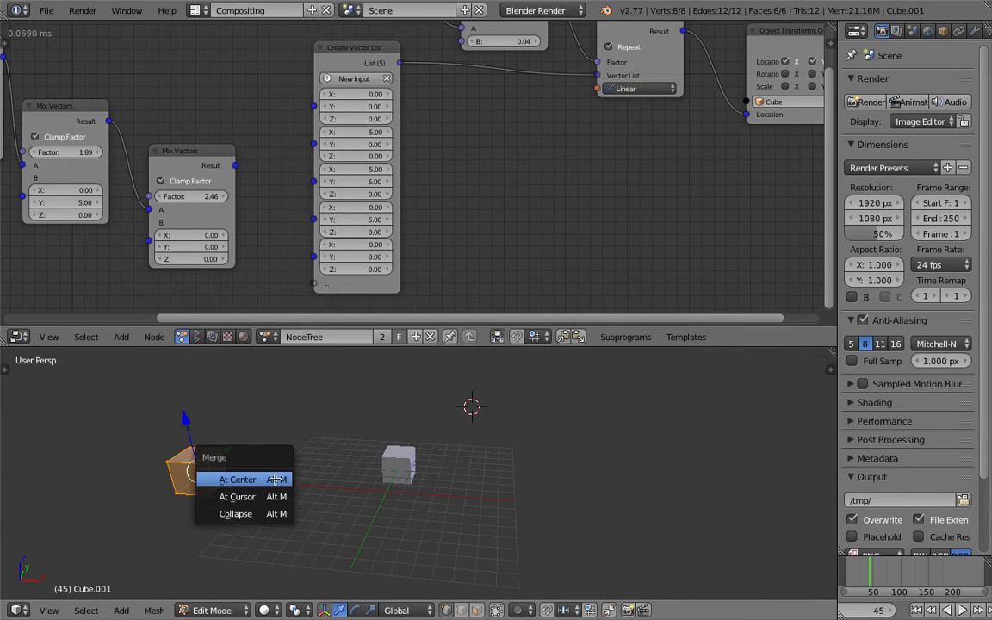
left_click(275, 480)
middle_click_drag(263, 436, 255, 473, "shift")
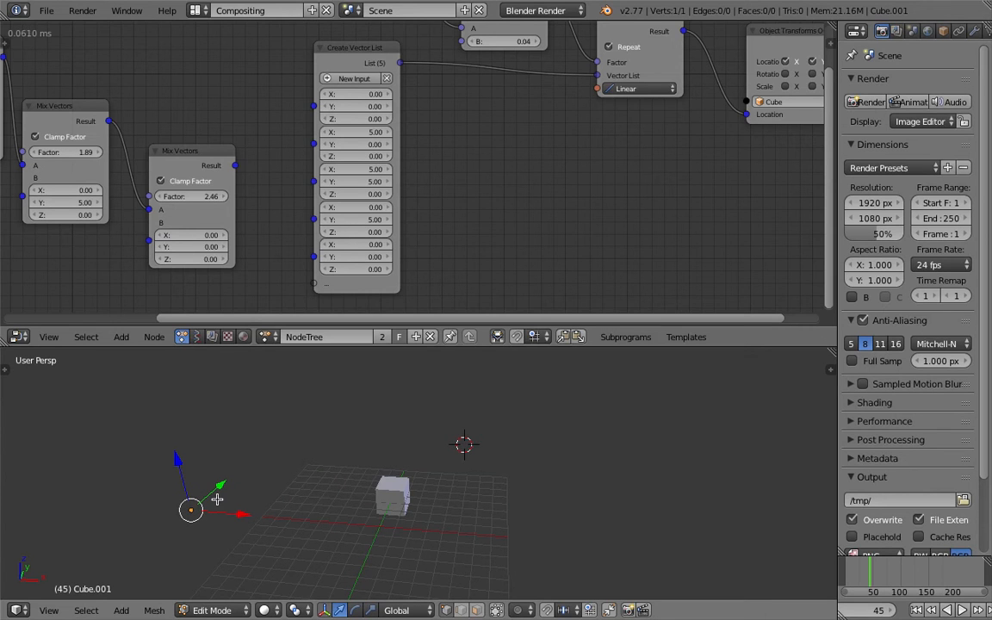
- Extrude the single vertex six times, first upward along Z, into a zigzag path passing above and beyond the original cube
key("e")
key("z")
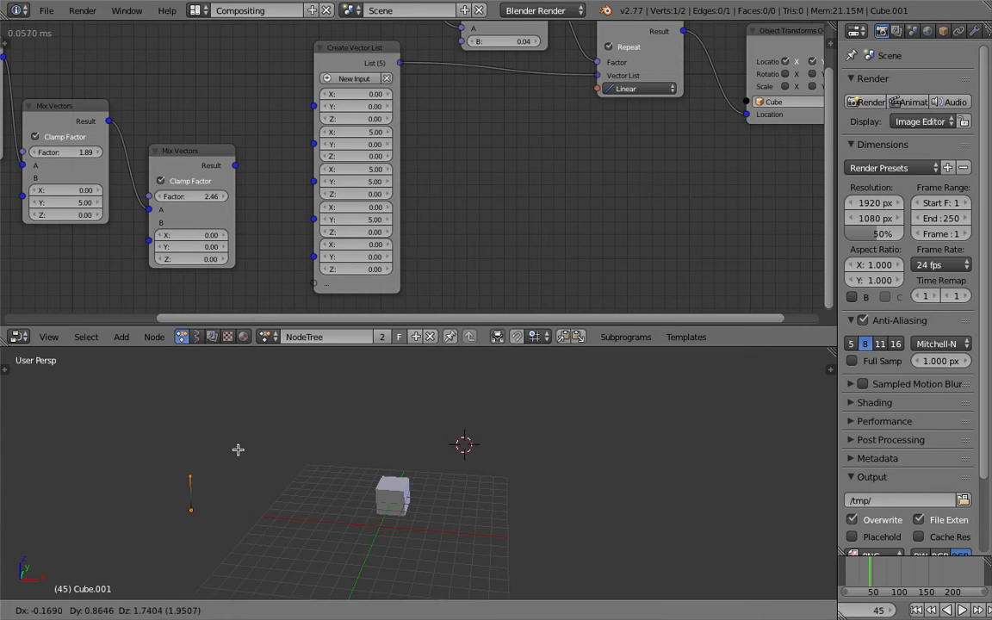
left_click(191, 424)
key("e")
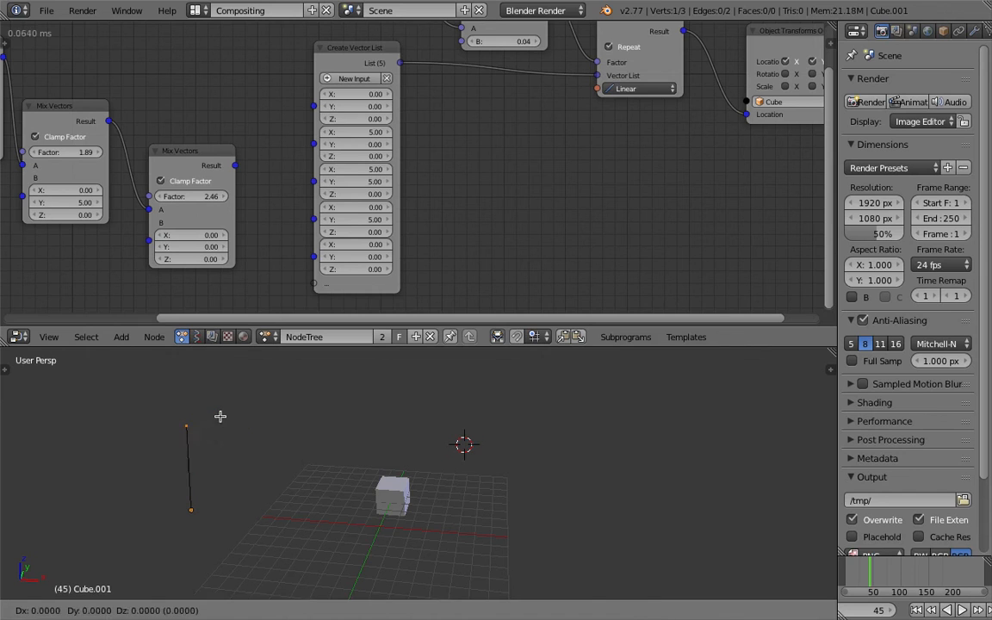
left_click(368, 387)
key("e")
left_click(521, 458)
key("e")
left_click(565, 531)
key("e")
left_click(697, 493)
key("e")
left_click(742, 406)
- Reposition three of the path's vertices in depth to bend it in 3D, and return to Object Mode
middle_click_drag(506, 466, 345, 406)
right_click(393, 377)
key("g")
left_click(487, 432)
right_click(411, 473)
key("g")
left_click(374, 508)
right_click(370, 581)
key("g")
left_click(259, 544)
middle_click_drag(256, 500, 469, 428)
key("Tab")
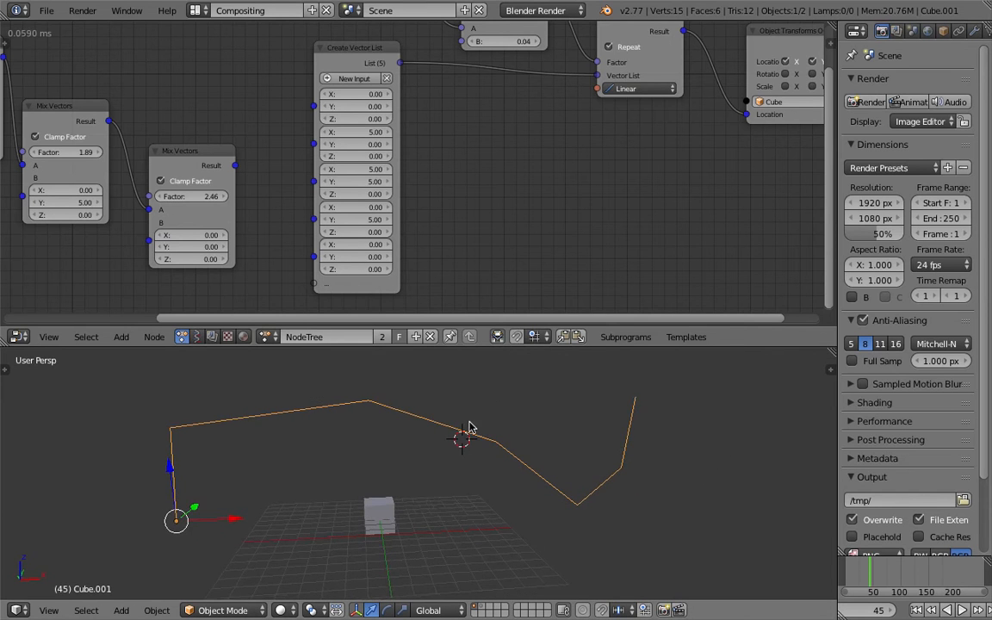
middle_click_drag(505, 479, 329, 485)
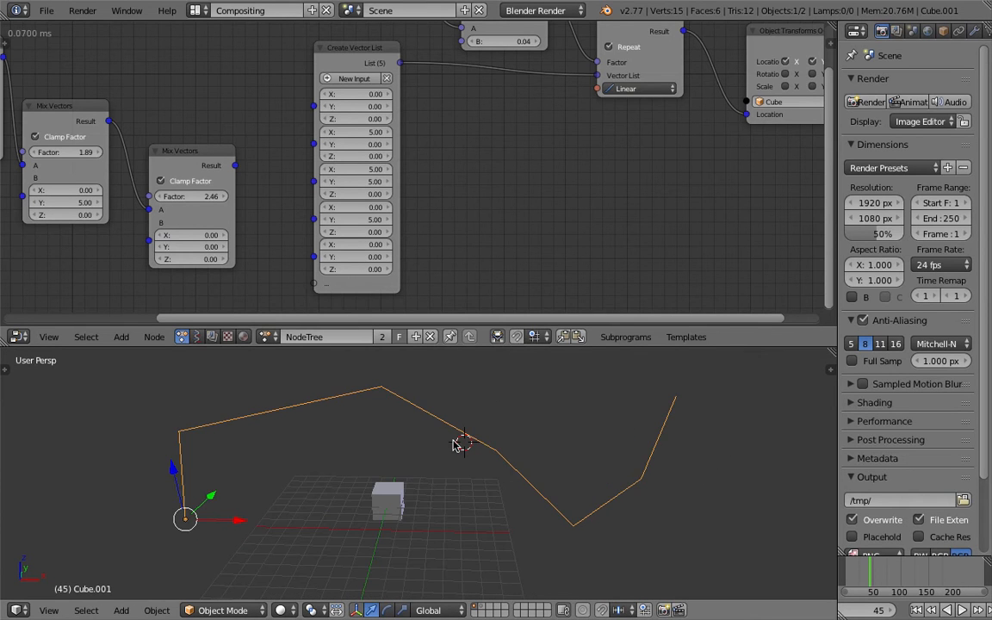
middle_click_drag(534, 438, 455, 447)
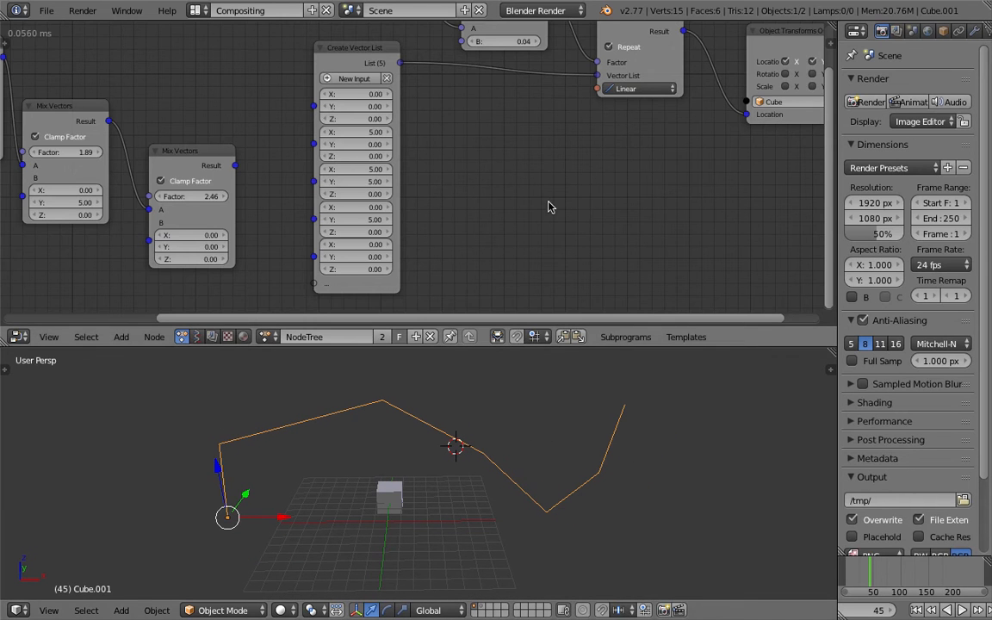
- Save the Blender file to the Desktop as AN_Mix_List_Anim_001.blend
scroll(549, 206, "down", 3)
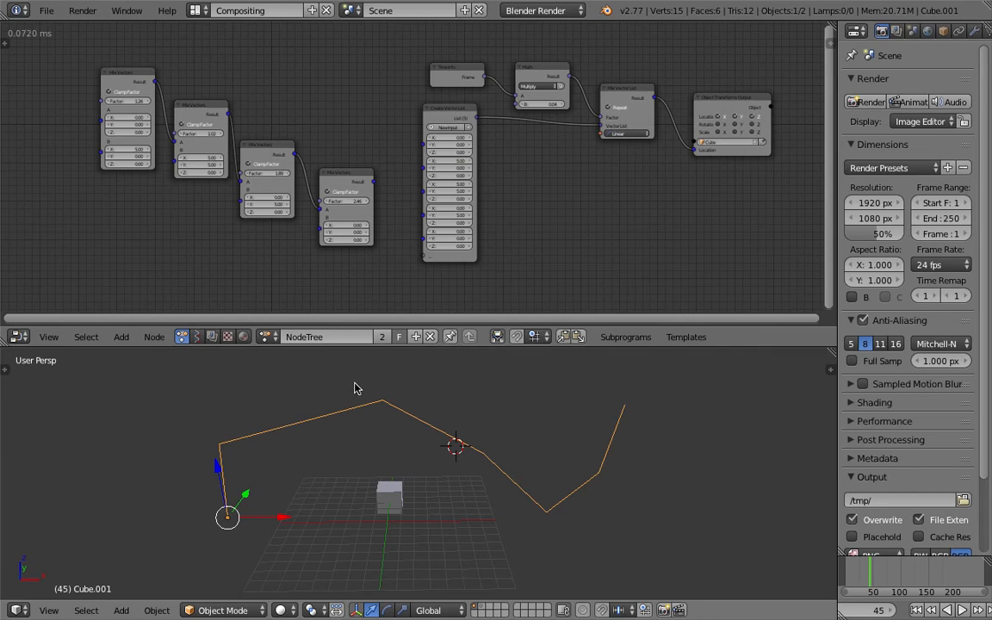
middle_click_drag(561, 467, 540, 466)
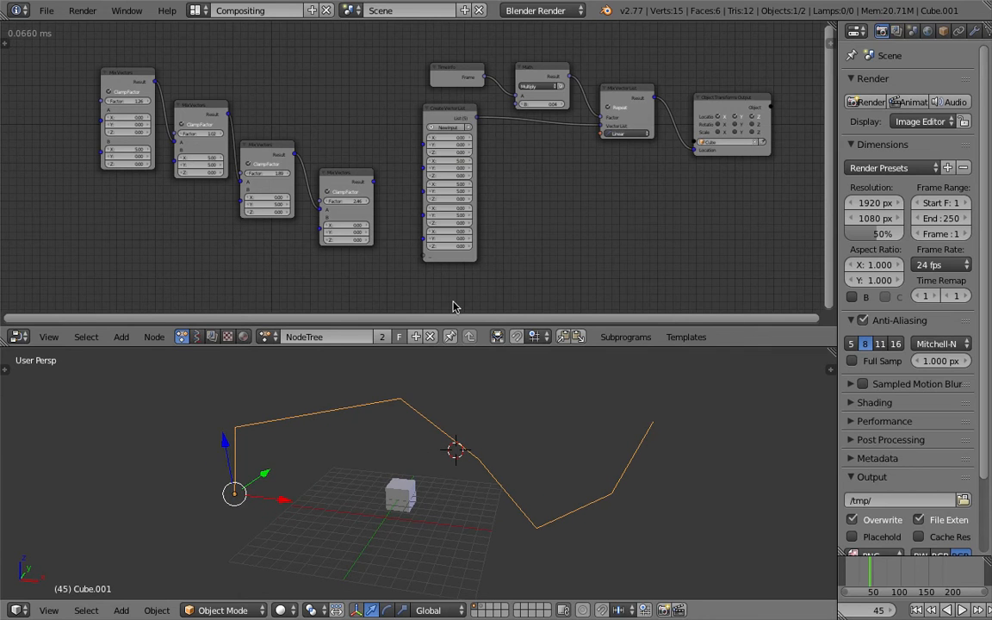
middle_click_drag(417, 205, 427, 209)
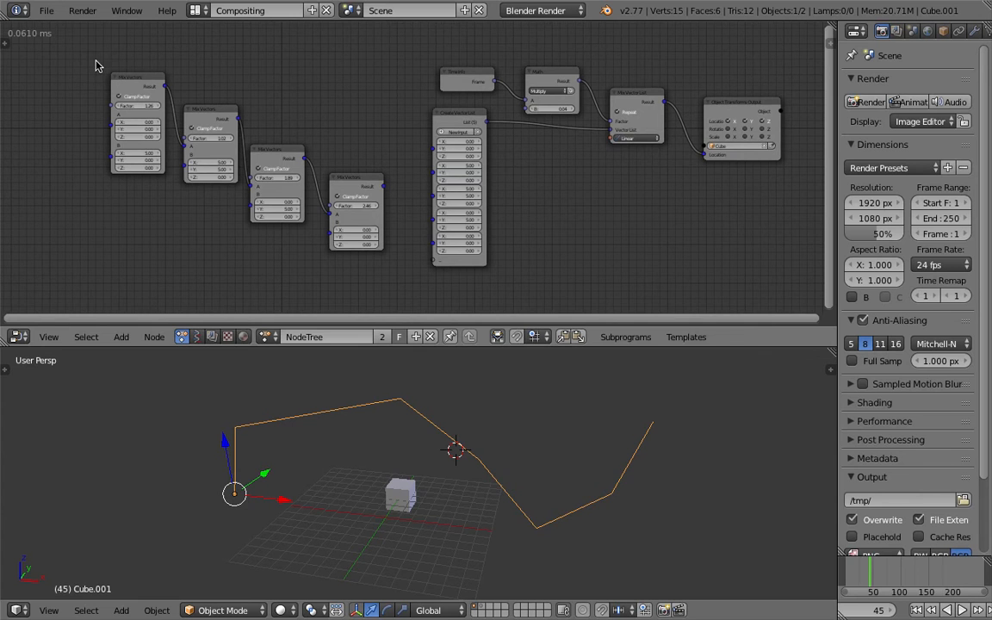
key("ctrl+s")
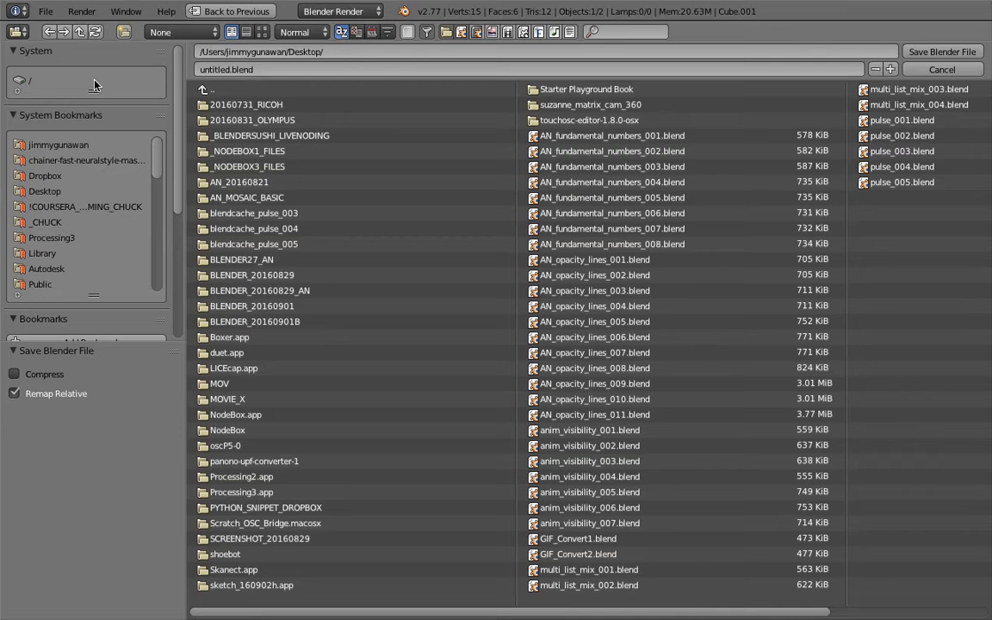
double_click(211, 69)
type("AN_Mix_List_Anim_001")
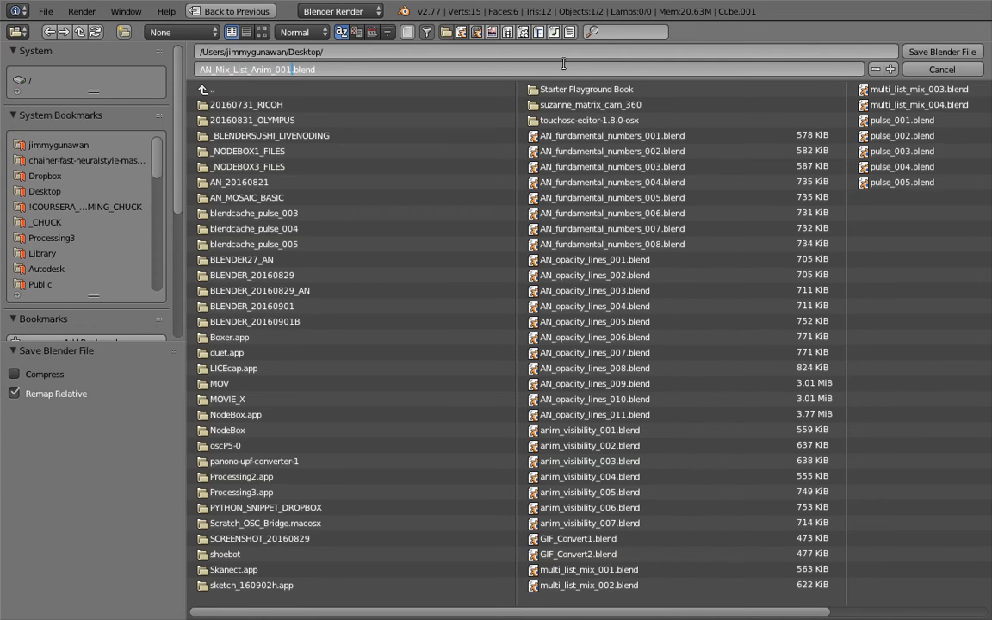
left_click(936, 52)
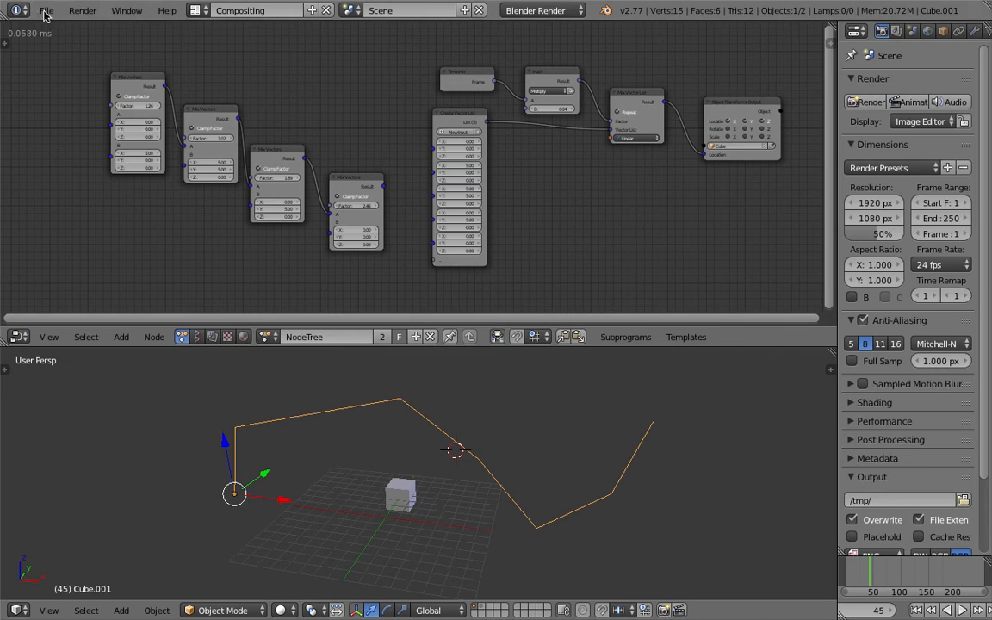
- Save the project as a new version with the file name's number increased by one
left_click(46, 10)
left_click(76, 145)
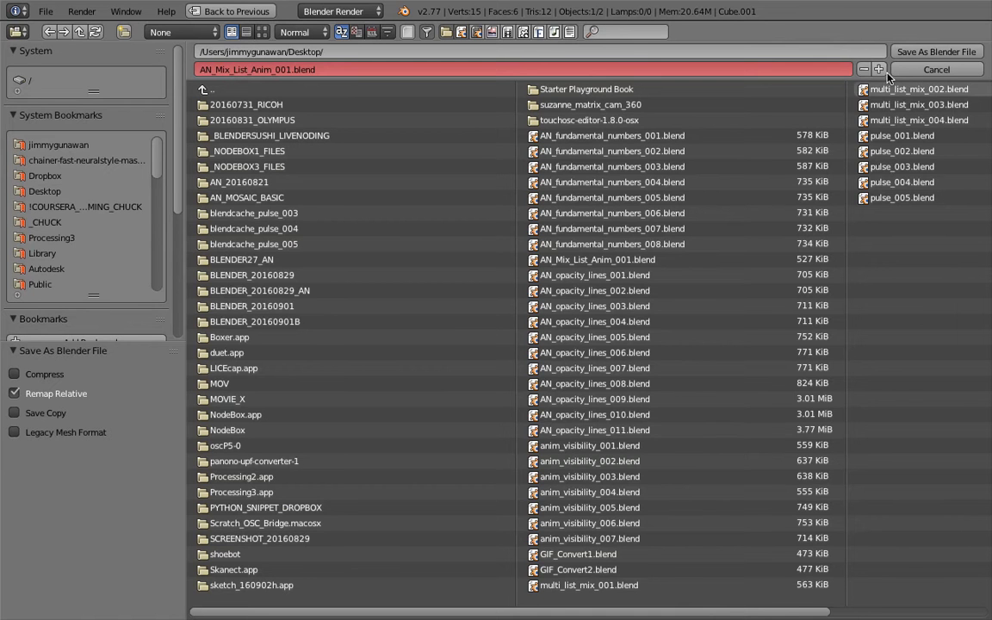
left_click(879, 69)
left_click(904, 53)
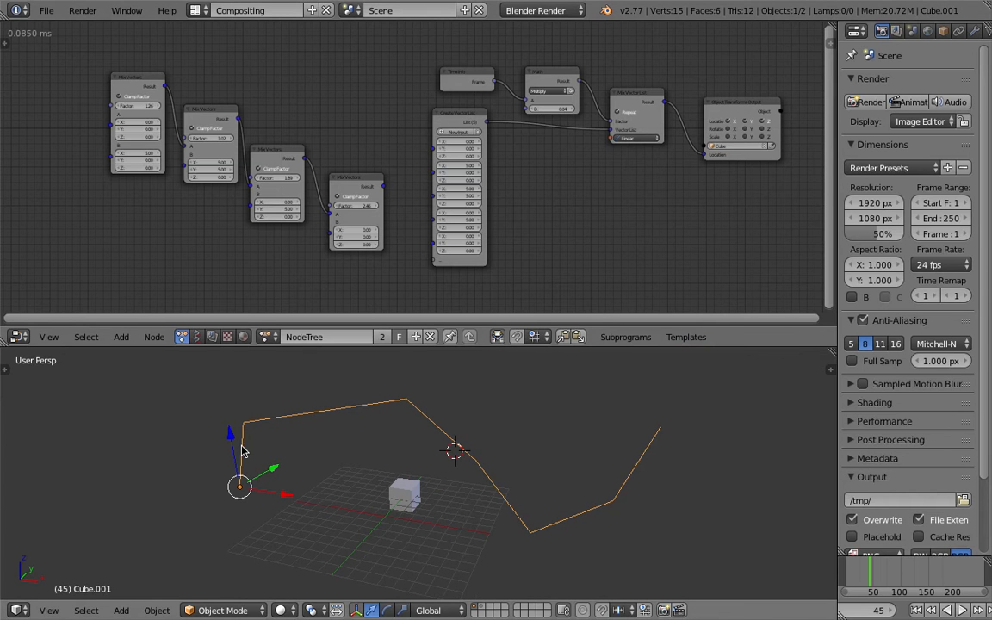
- Delete the four chained Mix Vectors nodes from the node tree
middle_click_drag(326, 469, 253, 445)
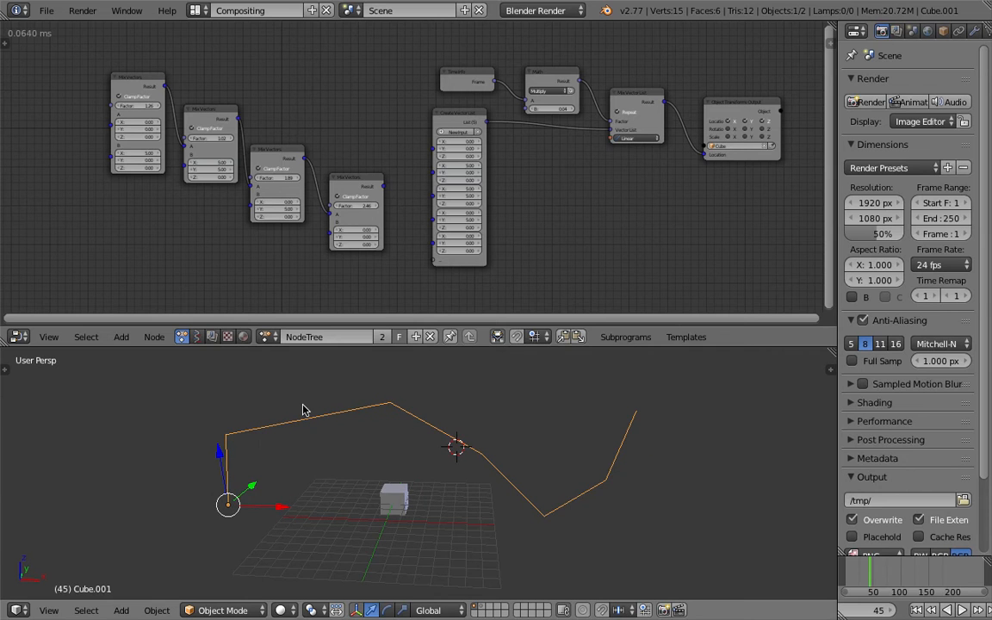
right_click(392, 499)
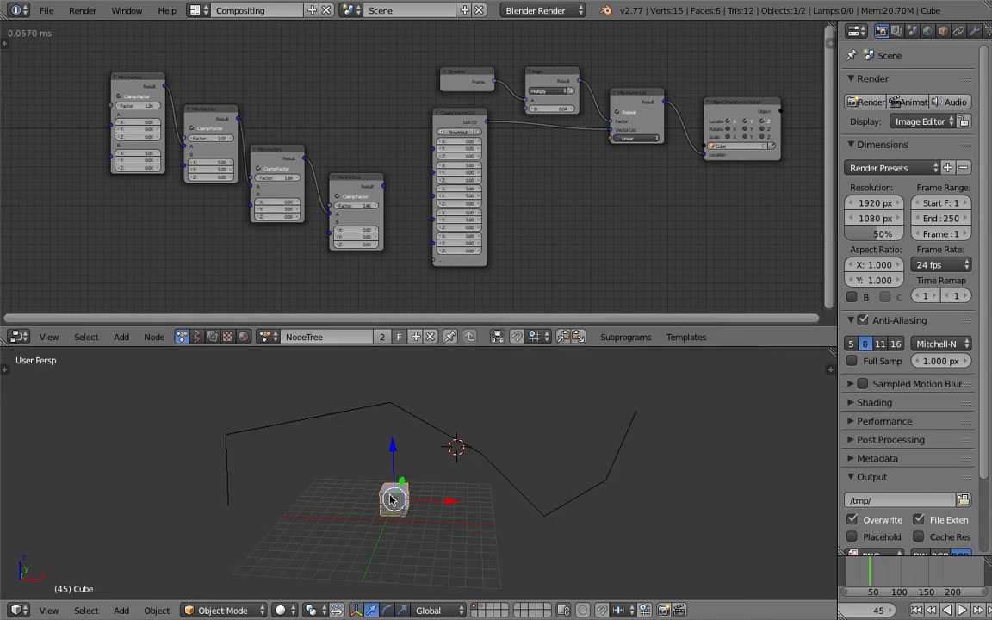
left_click(153, 77)
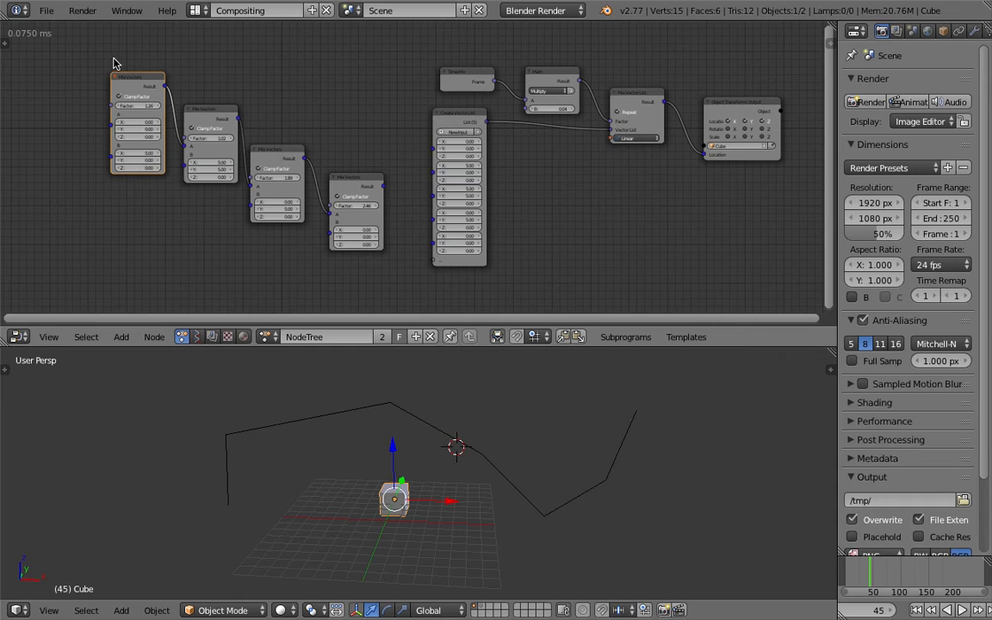
left_click_drag(96, 54, 376, 266)
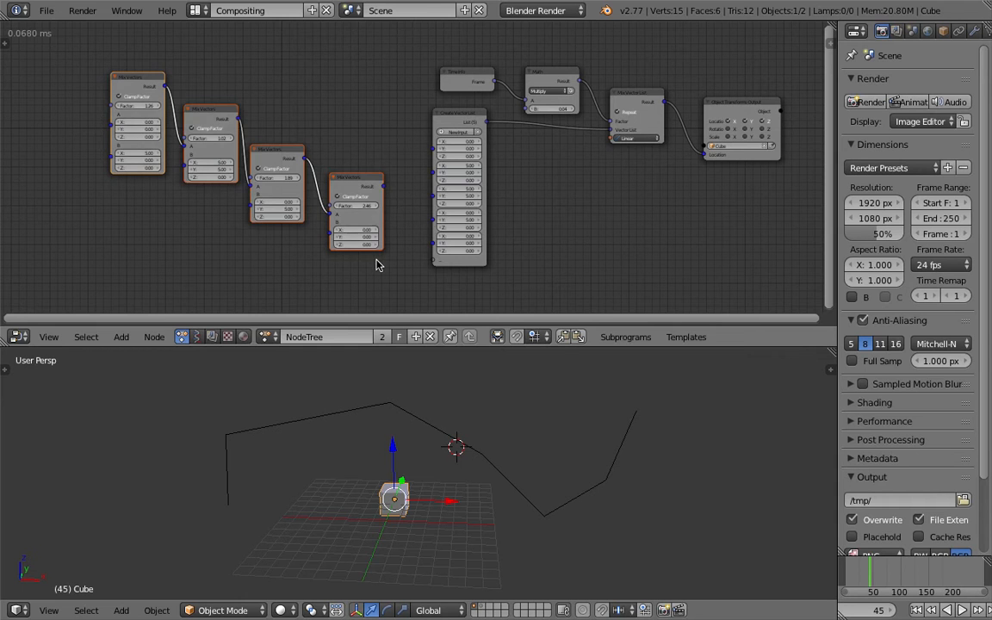
key("x")
- Delete the Create Vector List node that feeds the Mix Vector List node
scroll(275, 151, "up", 4)
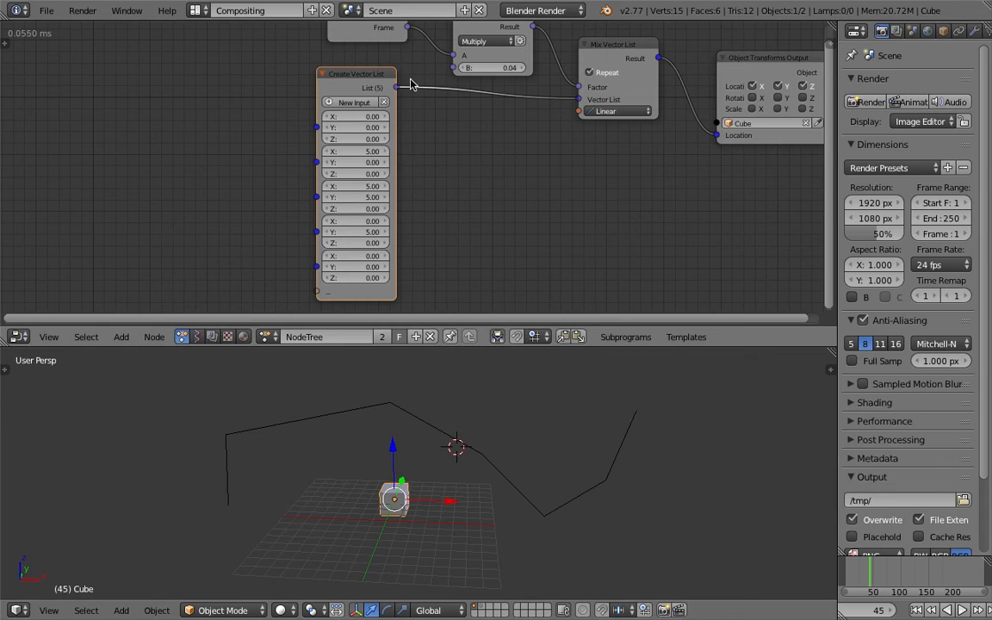
middle_click_drag(414, 104, 416, 128)
key("x")
- Select the zigzag path object and add an Object Mesh Data node to the node tree
right_click(293, 433)
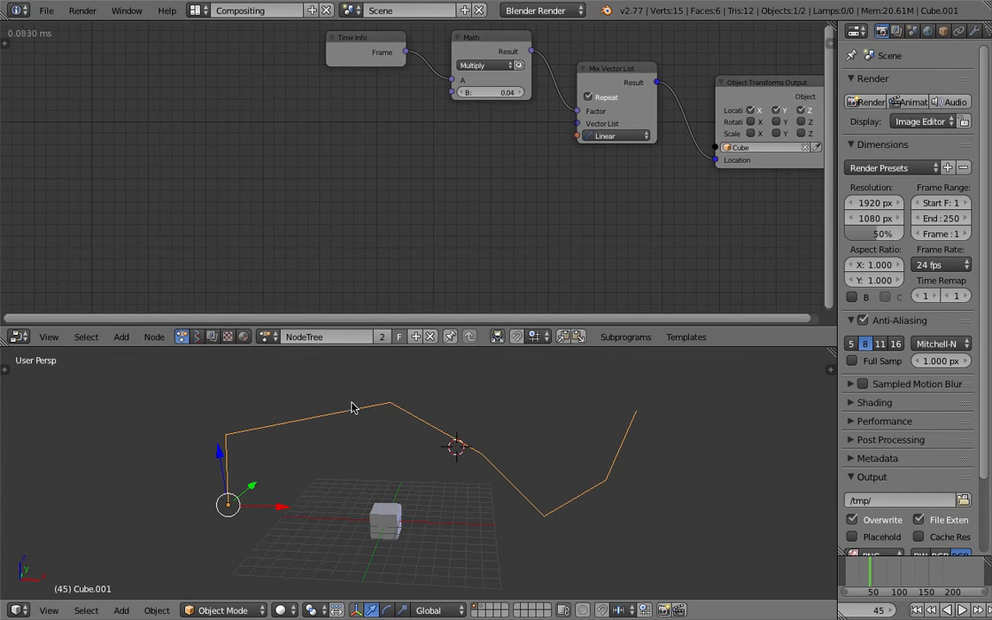
middle_click_drag(349, 451, 266, 423)
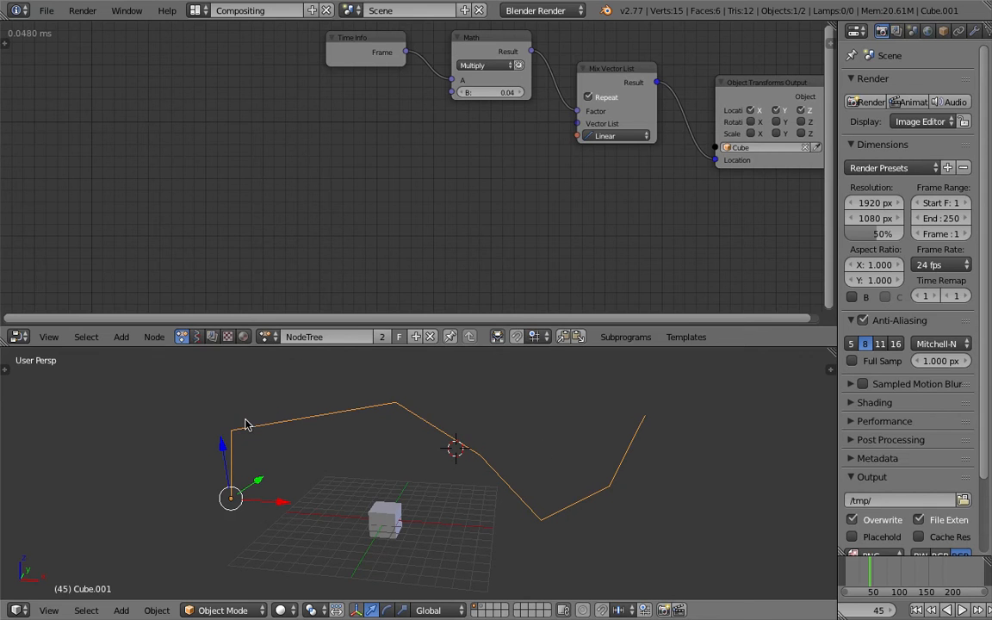
key("shift+a")
left_click(206, 60)
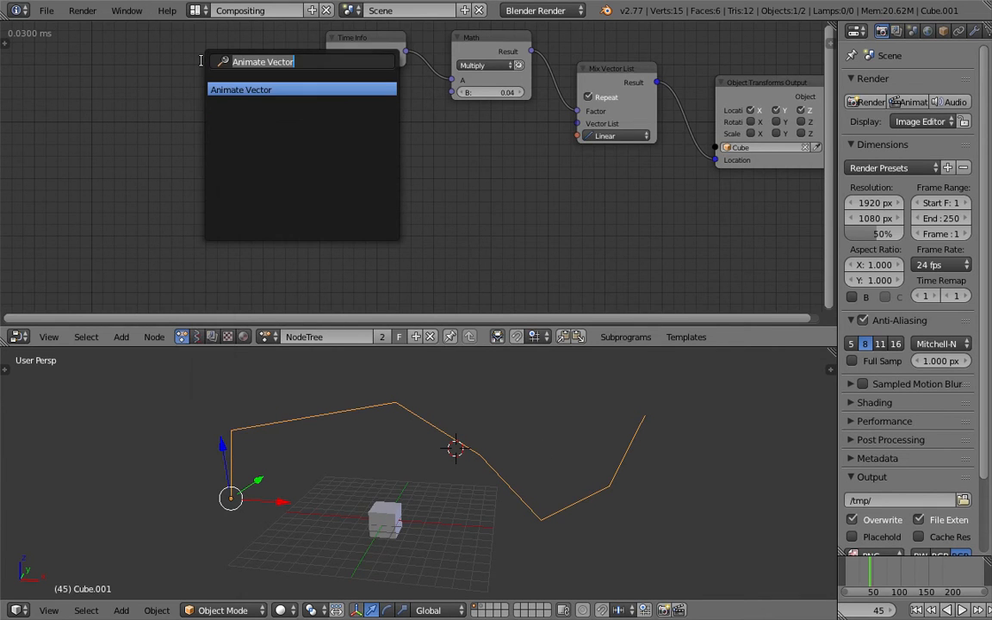
type("object me")
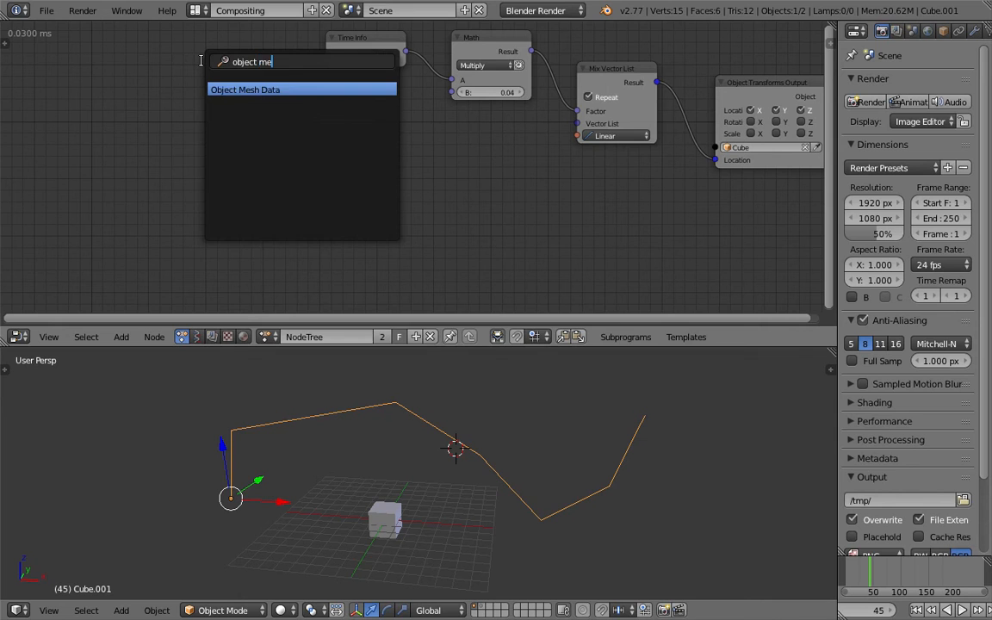
key("Return")
left_click(344, 200)
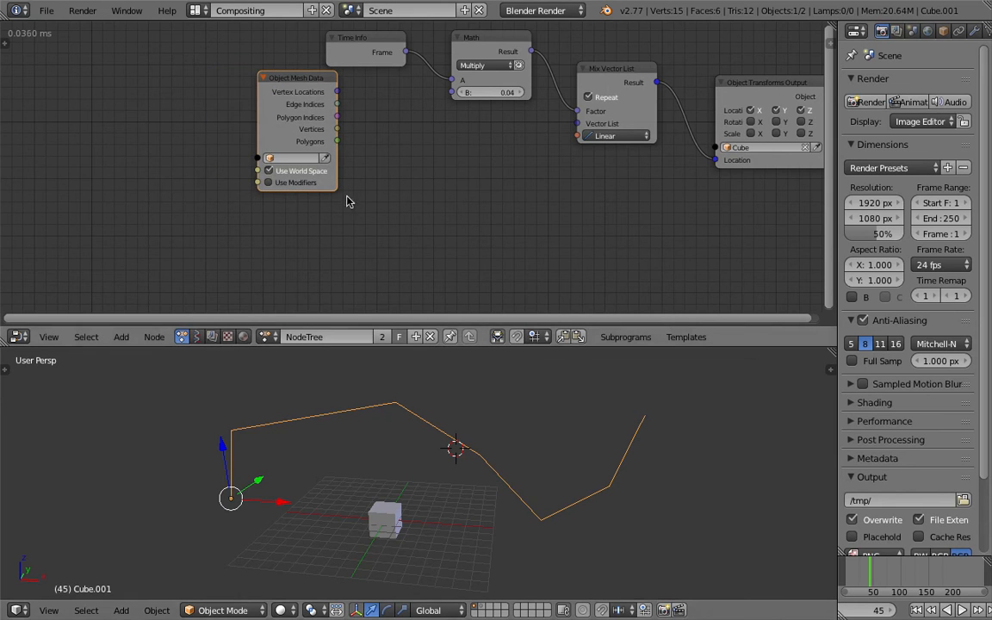
- Assign the path object Cube.001 to the Object Mesh Data node and link Vertex Locations to Mix Vector List's Vector List input
left_click(326, 159)
left_click_drag(313, 83, 605, 118)
scroll(311, 134, "up", 1)
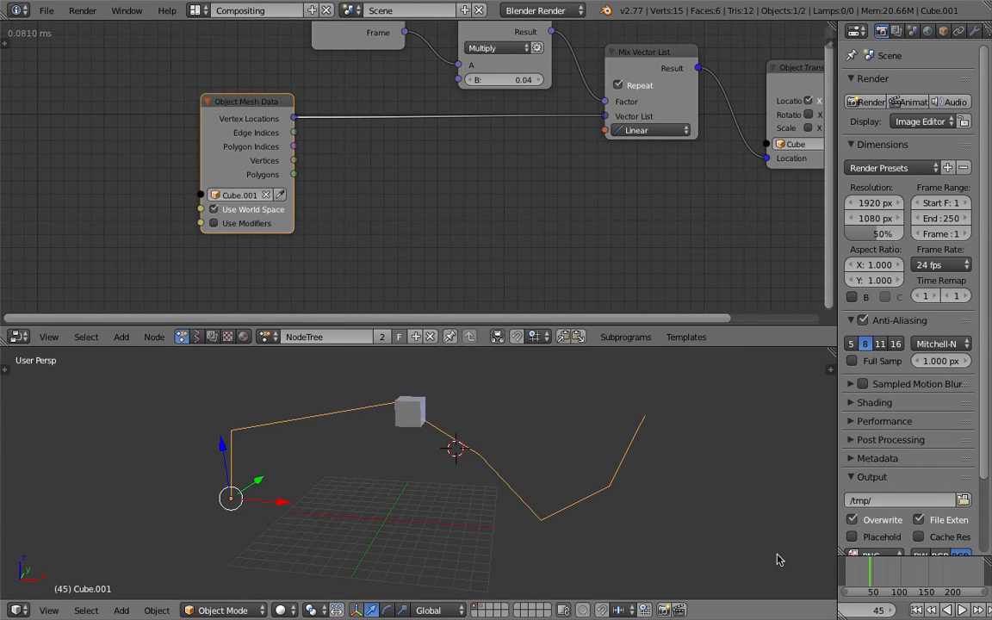
- Return to frame 1 and play the animation briefly to check the cube's motion along the path
left_click_drag(870, 572, 880, 576)
left_click(916, 608)
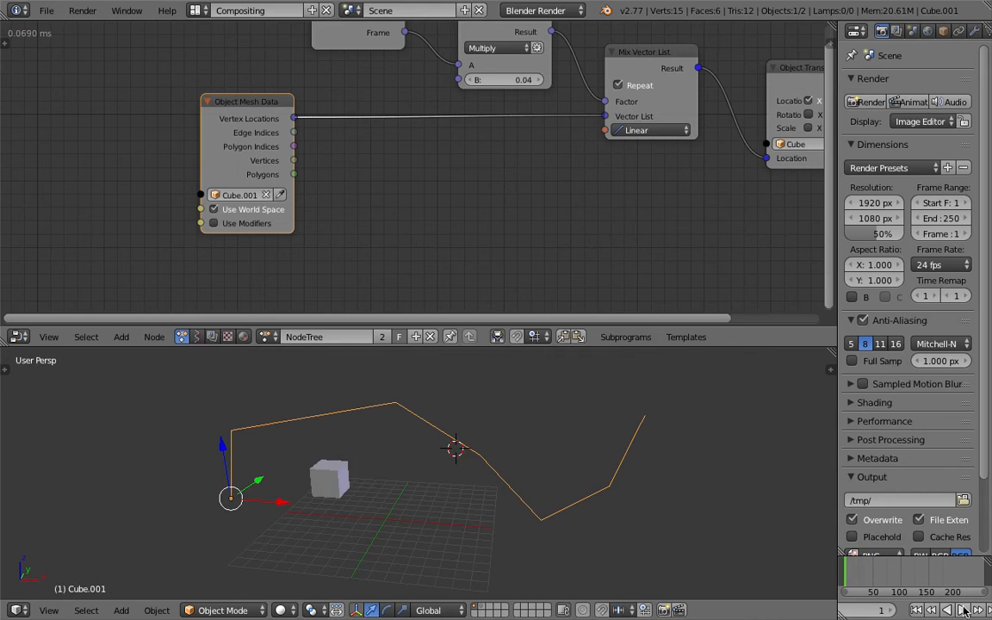
left_click(962, 609)
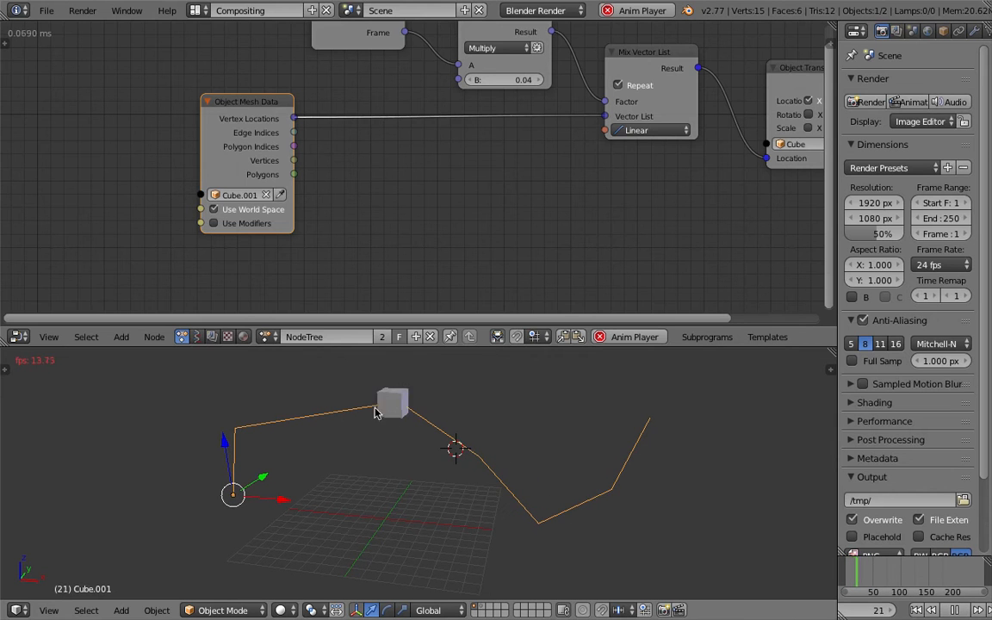
left_click(627, 335)
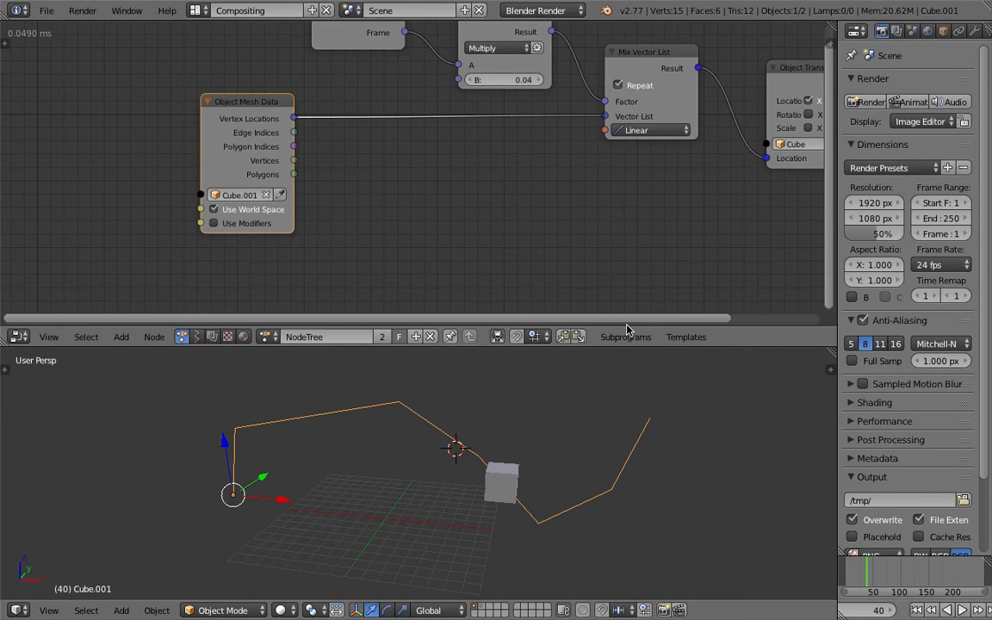
- Set the Math Multiply node's B value to 0.02
middle_click_drag(509, 77, 503, 101)
left_click(503, 101)
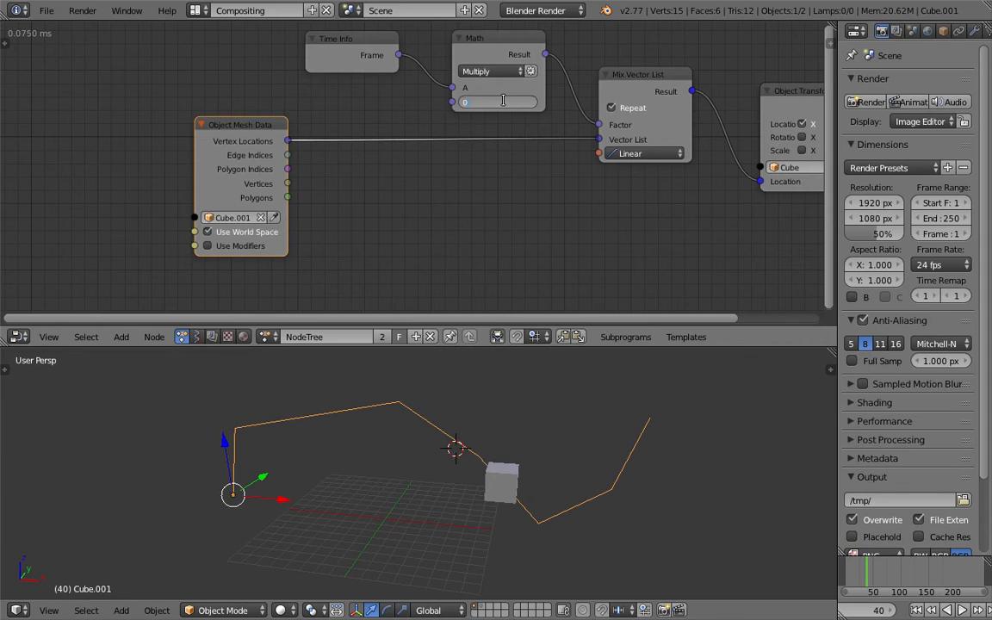
type("0.02")
key("Return")
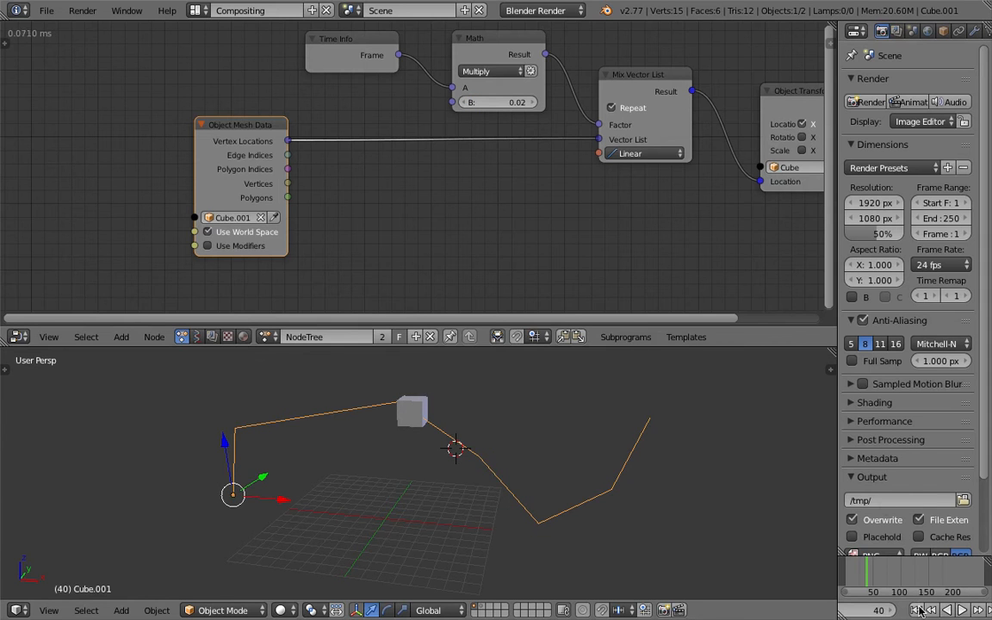
- Play the animation again and scrub the timeline to frame 75 to check the order of the cube's stops
left_click(966, 610)
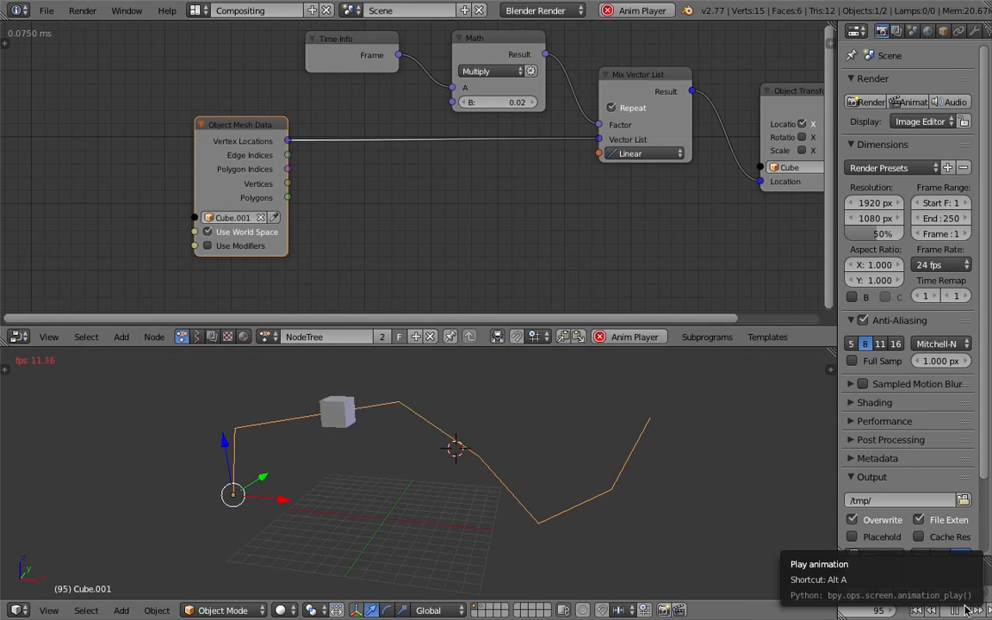
left_click(966, 609)
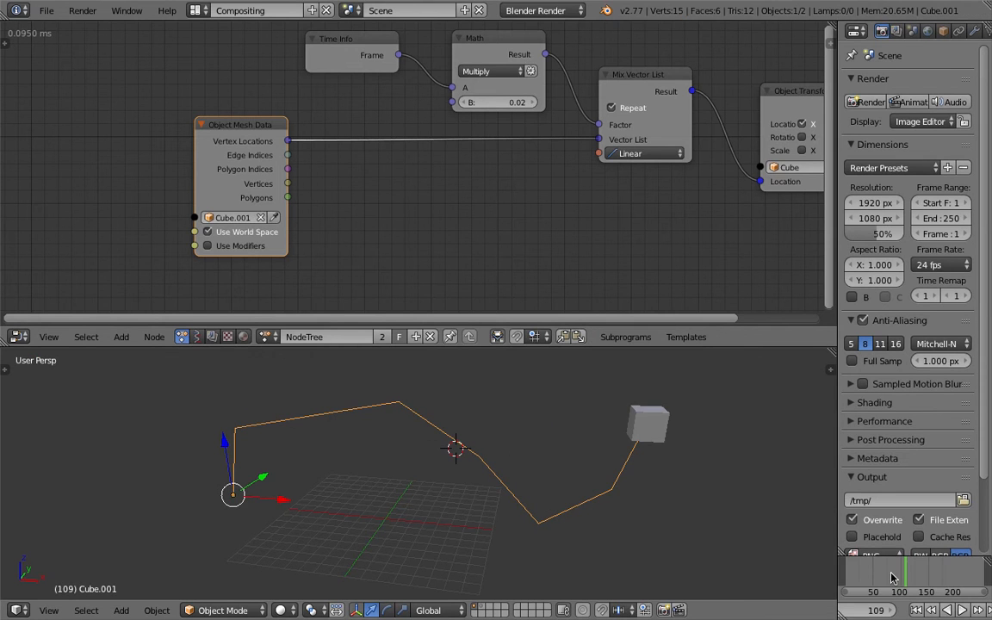
left_click(872, 574)
left_click_drag(871, 574, 886, 571)
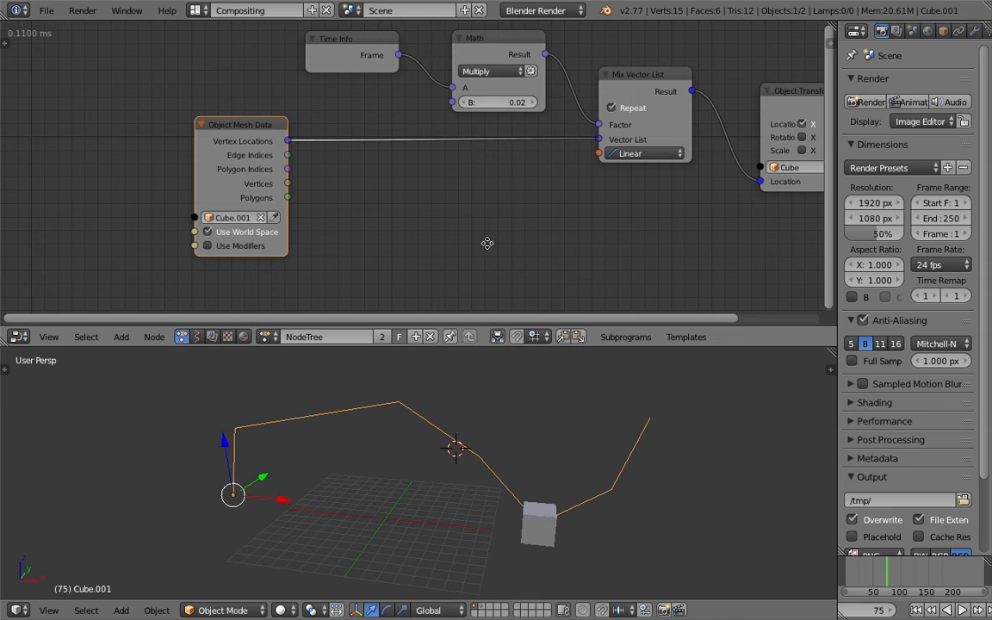
- Examine the path's Mesh Display options in Edit Mode for a vertex index display, then return to Object Mode
middle_click_drag(487, 244, 467, 247)
middle_click_drag(512, 200, 434, 201)
scroll(434, 202, "down", 1)
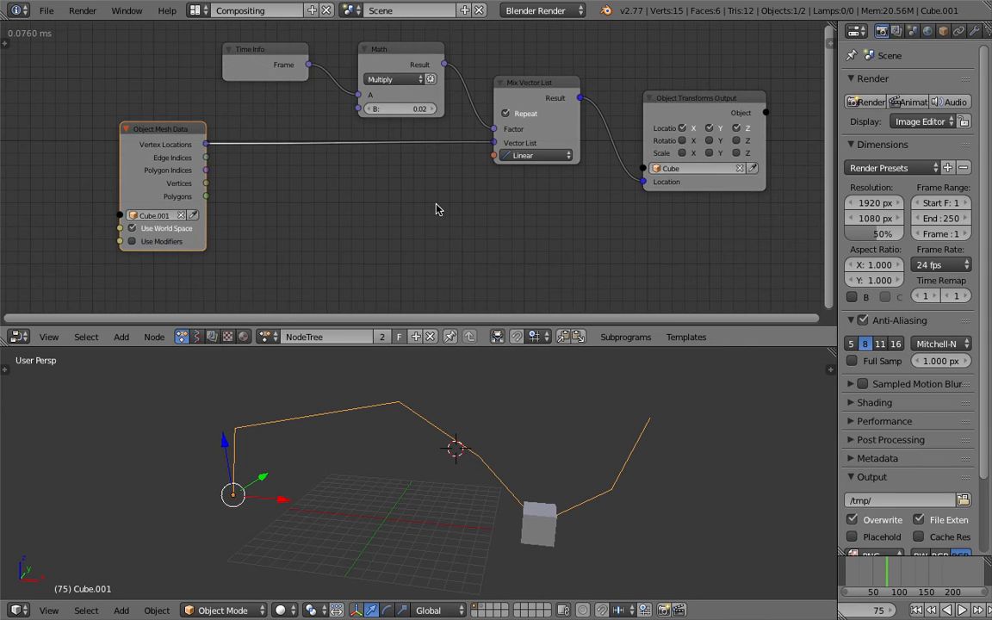
scroll(422, 441, "down", 1)
middle_click_drag(437, 434, 553, 458)
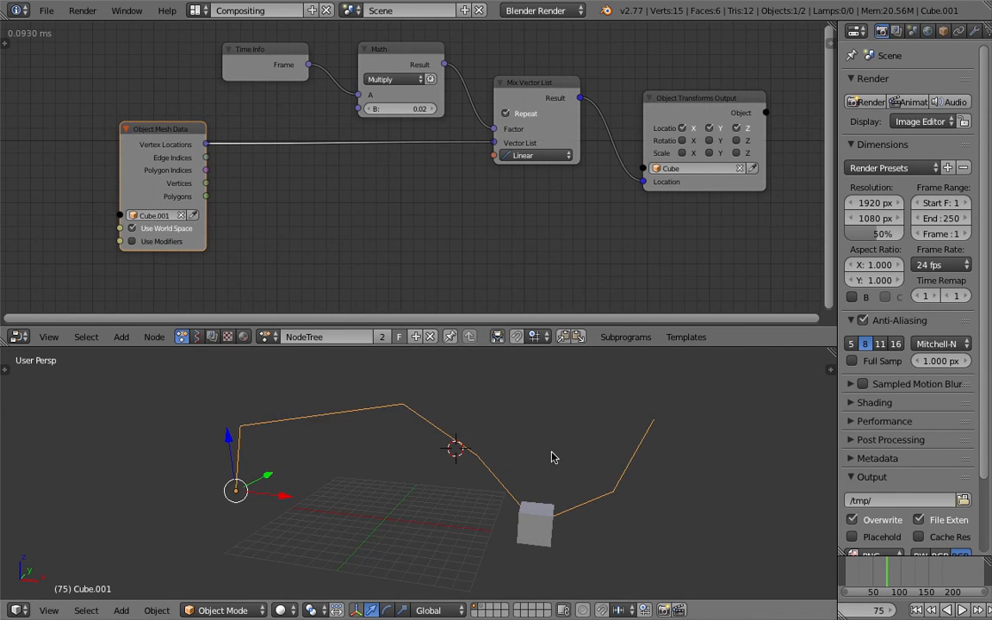
key("Tab")
key("a")
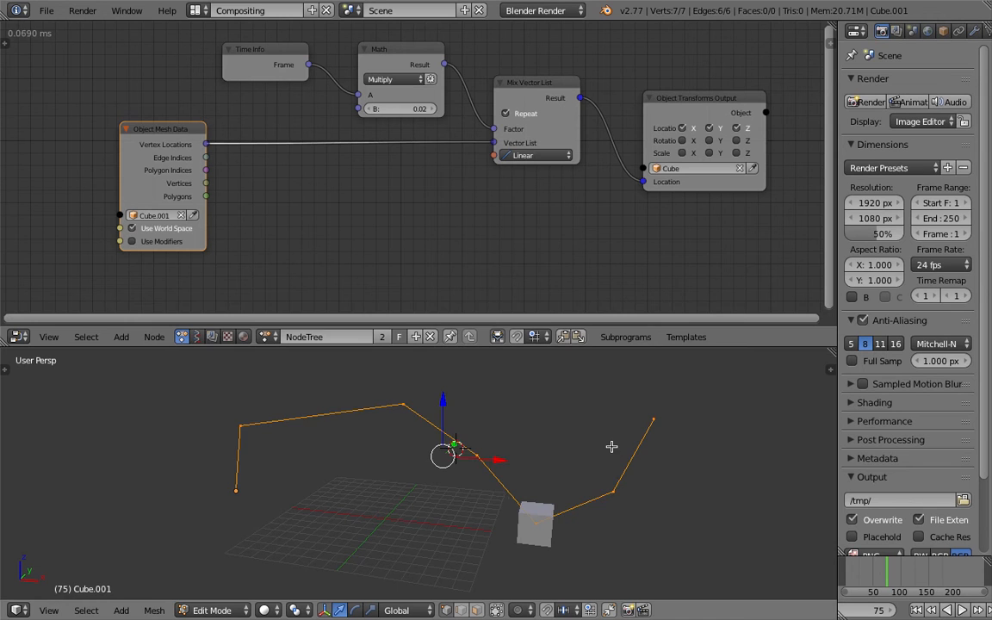
left_click(828, 370)
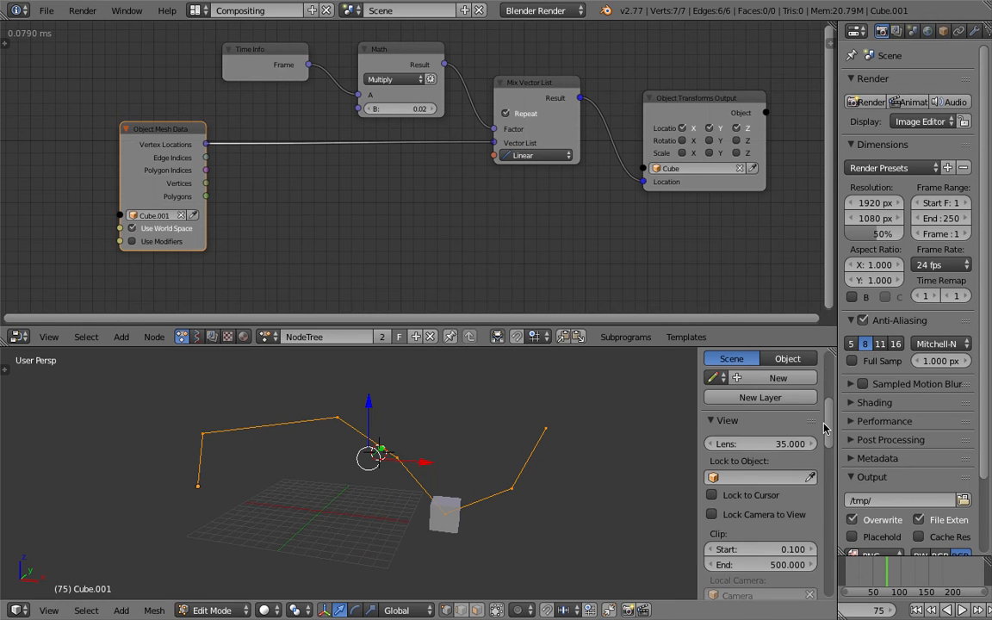
mouse_move(827, 439)
left_mouse_down()
mouse_move(818, 531)
mouse_move(841, 594)
mouse_move(843, 558)
left_mouse_up()
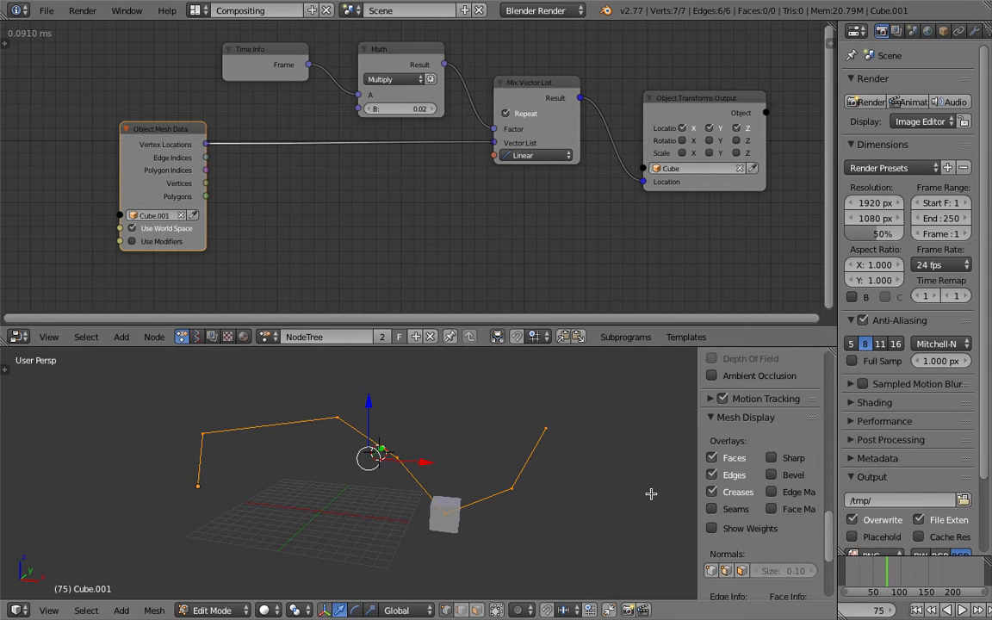
left_click_drag(698, 459, 841, 454)
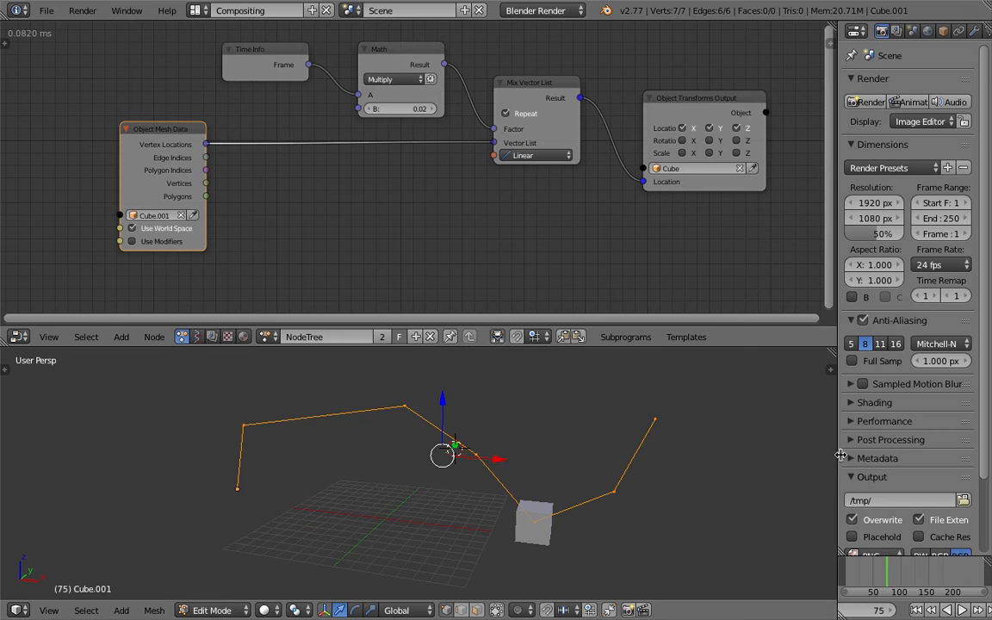
key("Tab")
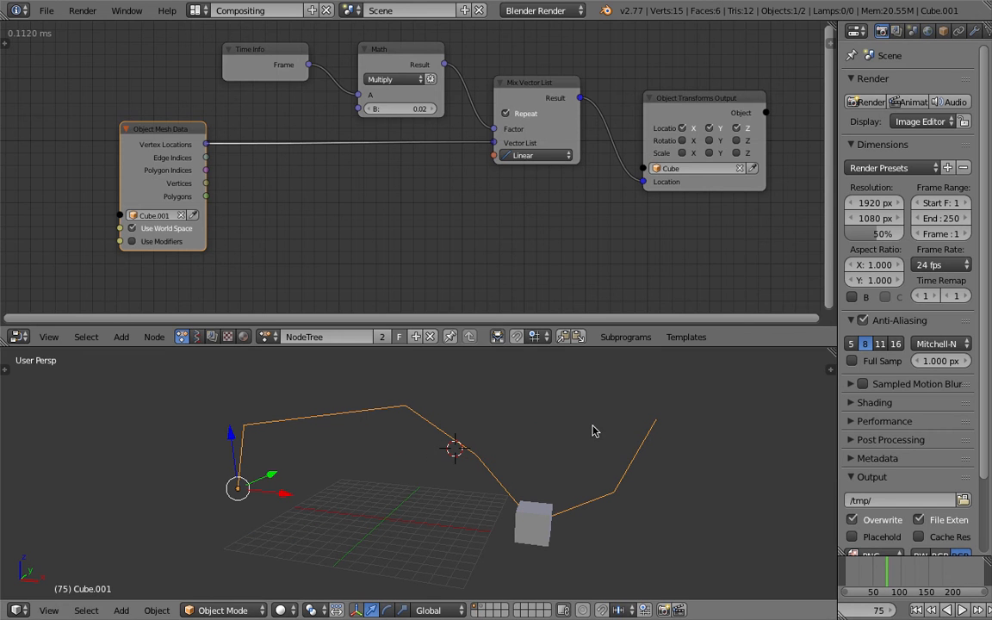
- Switch the node editor to the Sverchok tree type and create a new node tree
left_click(197, 337)
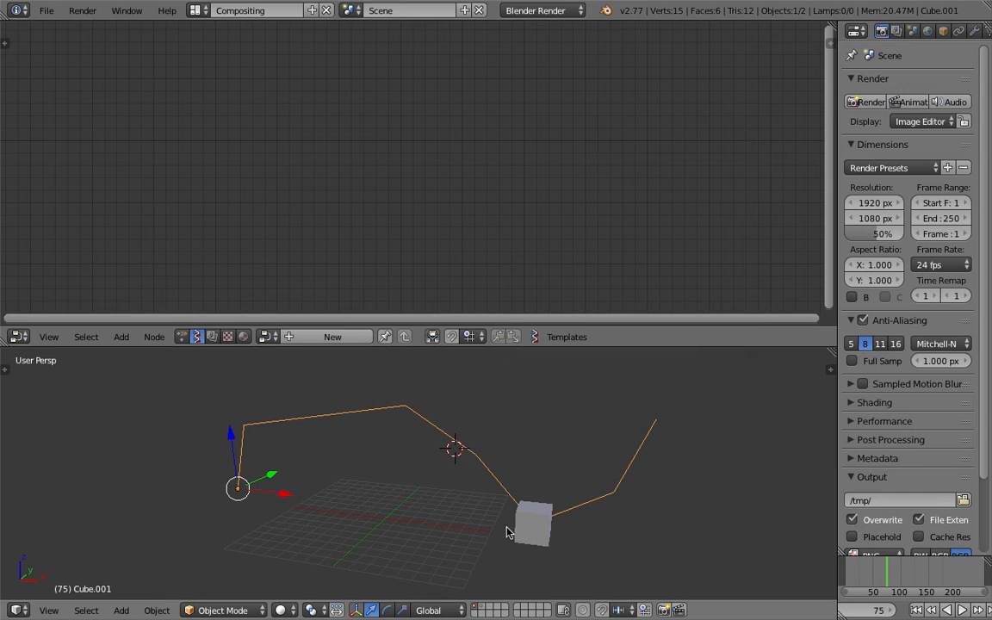
scroll(451, 486, "down", 1)
middle_click_drag(489, 429, 501, 432, "shift")
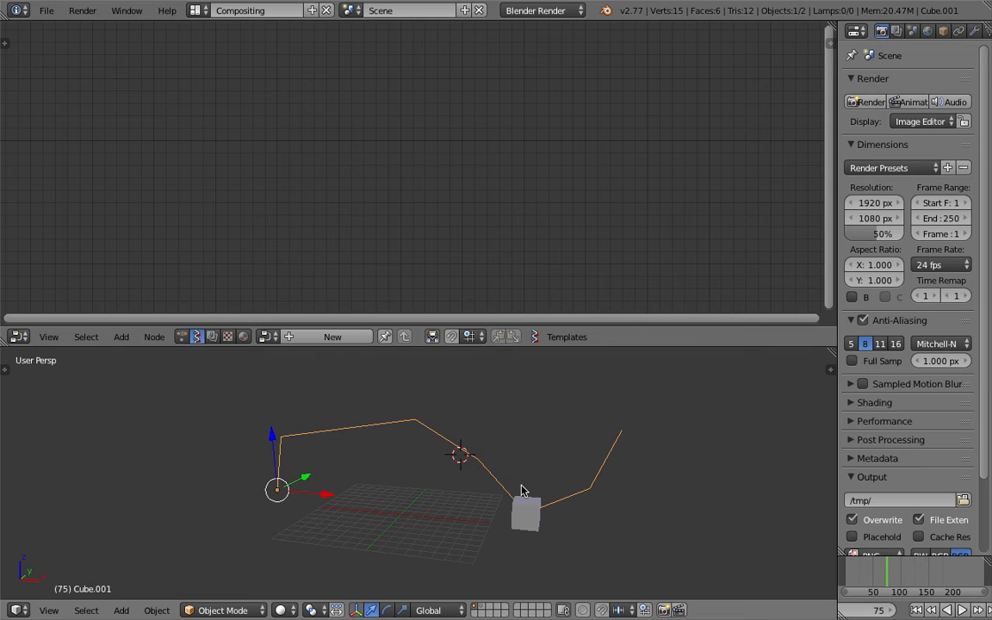
middle_click_drag(436, 480, 577, 458)
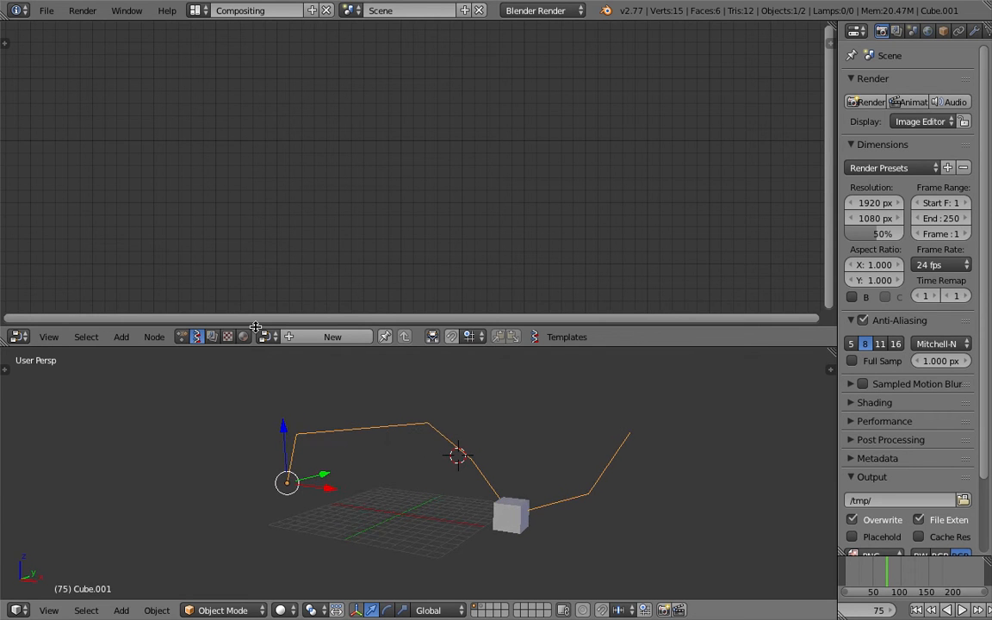
left_click(306, 338)
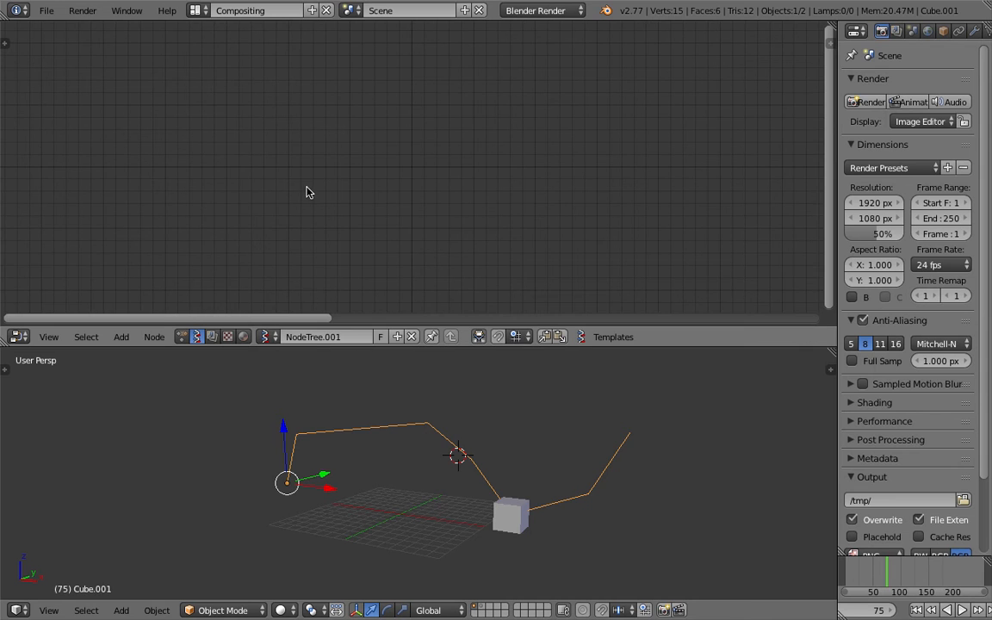
- Add a Viewer Index node (Index Viewer Draw) to the empty node tree
key("shift+a")
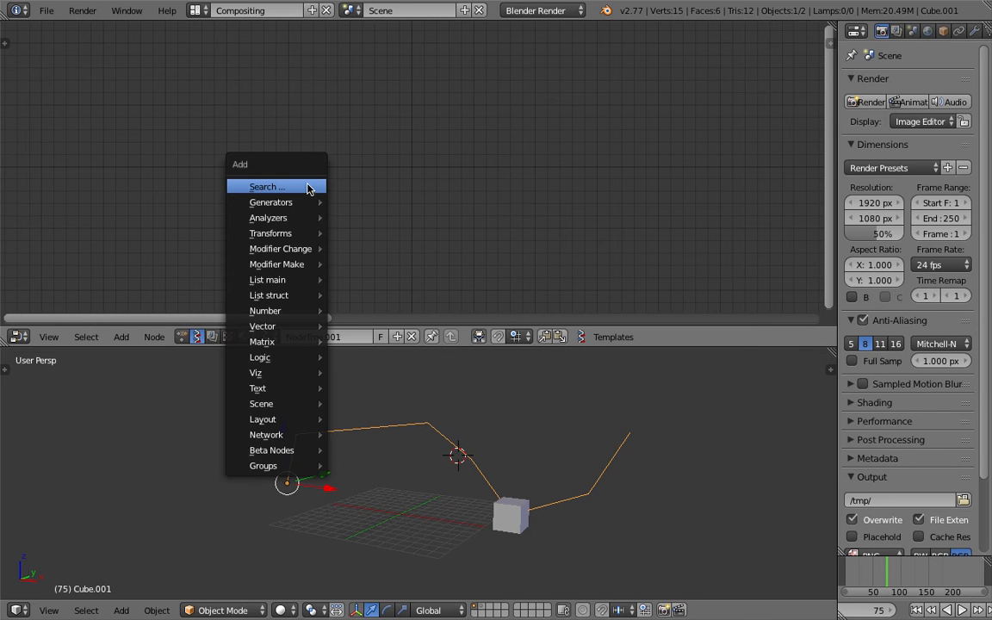
left_click(308, 187)
type("inde")
key("Down")
key("Return")
left_click(370, 121)
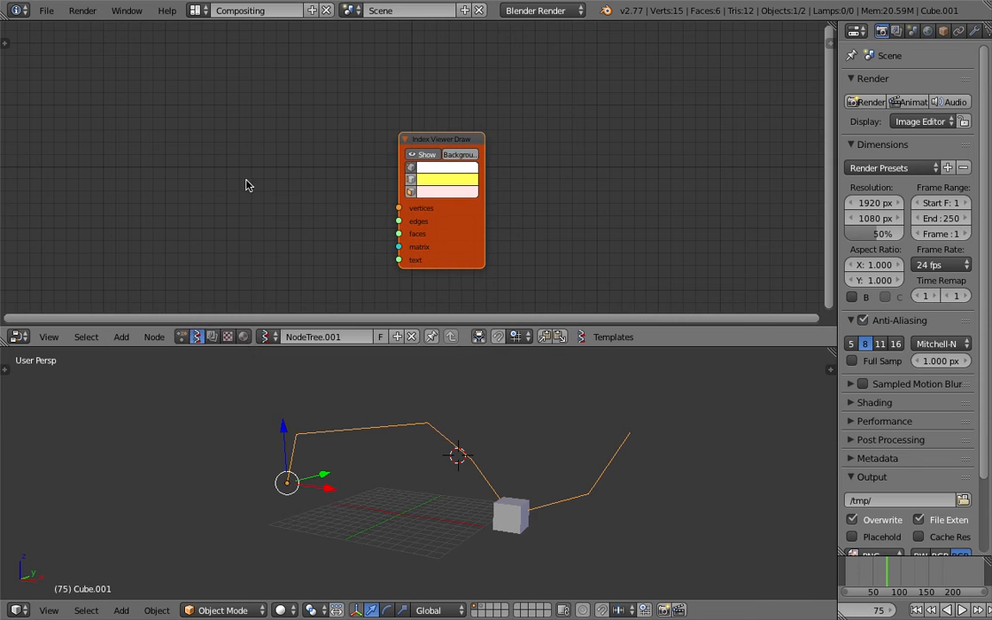
- Add an Objects in node beside the Index Viewer Draw node
key("shift+a")
left_click(240, 178)
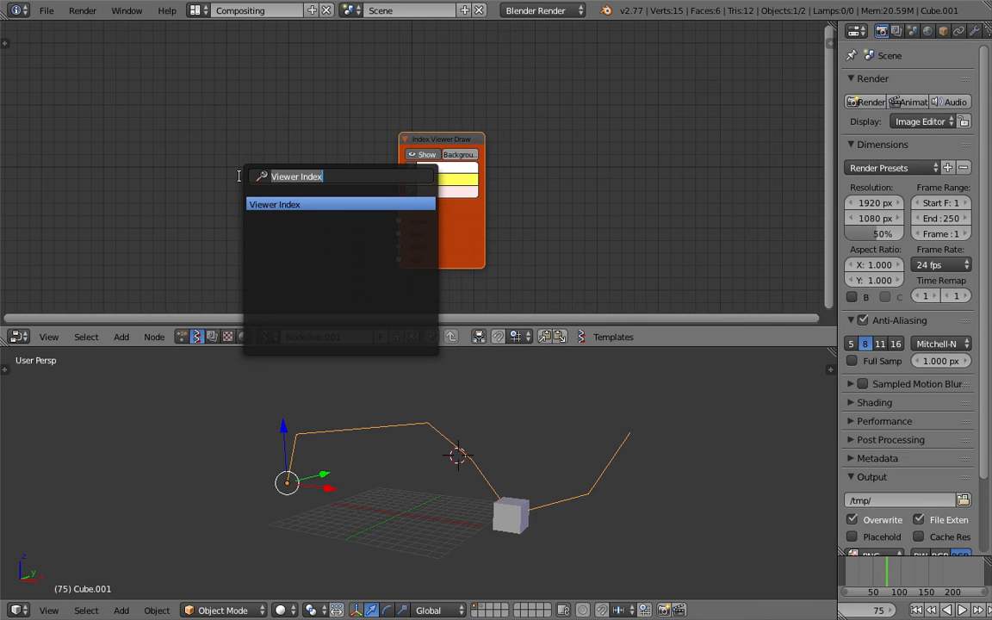
type("object")
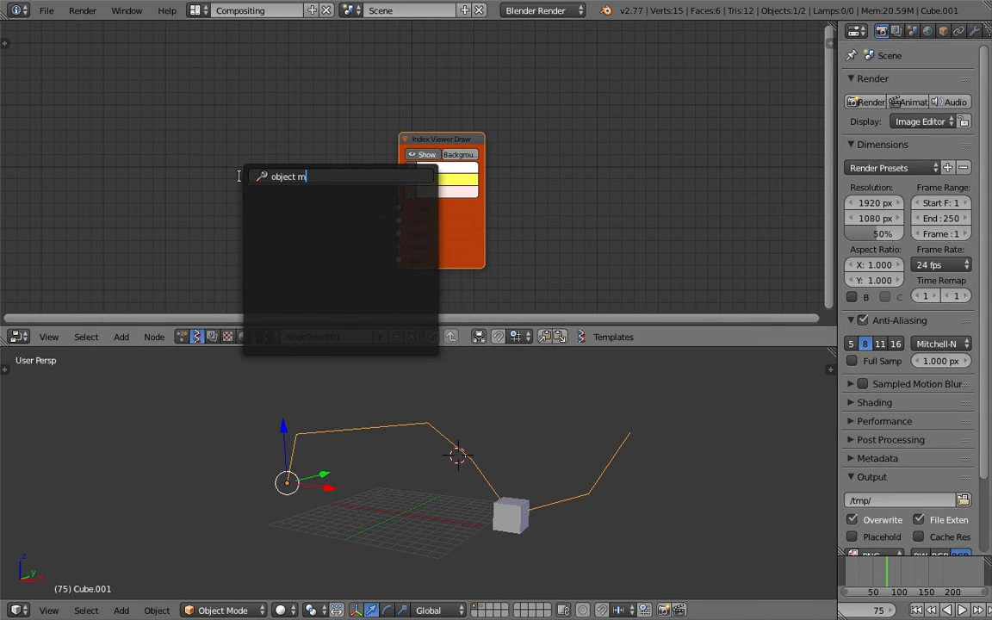
key("BackSpace")
type("s")
key("Down")
key("Return")
left_click(192, 138)
- Load the selected path object into the Objects in node and link its Vertices to the Index Viewer Draw's vertices input
left_click(237, 216)
left_click_drag(280, 161, 398, 208)
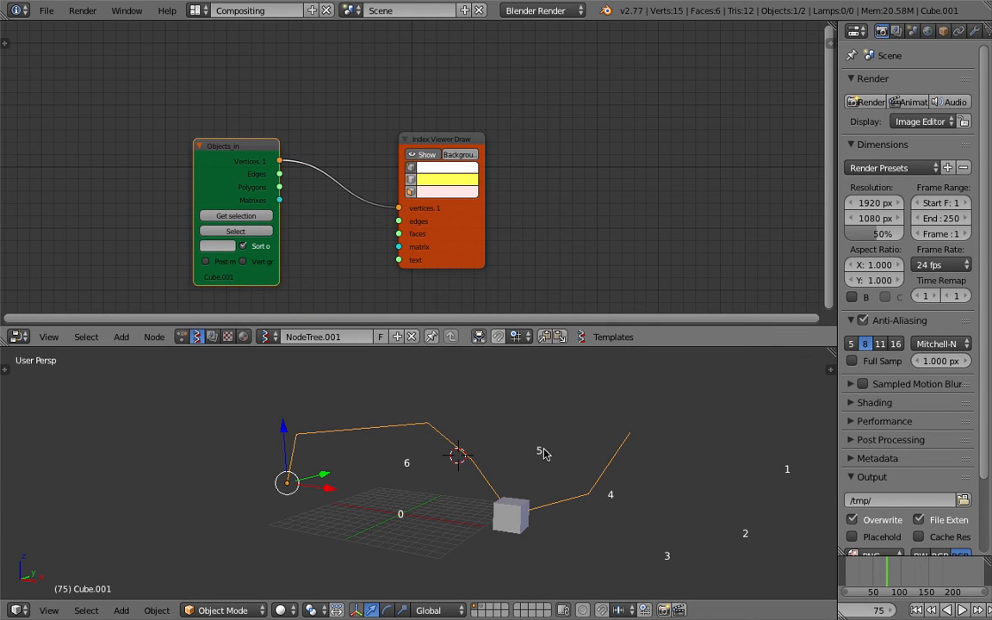
middle_click_drag(589, 515, 604, 519)
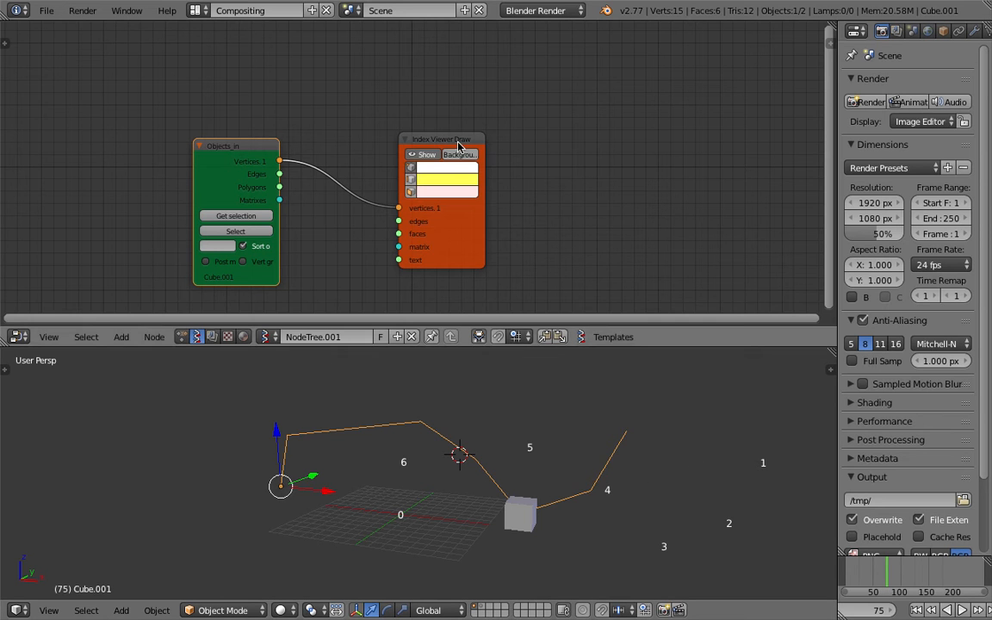
- Insert an Apply matrix for vectors node on the link between Objects in and Index Viewer Draw
left_click_drag(458, 148, 514, 150)
key("shift+a")
left_click(402, 112)
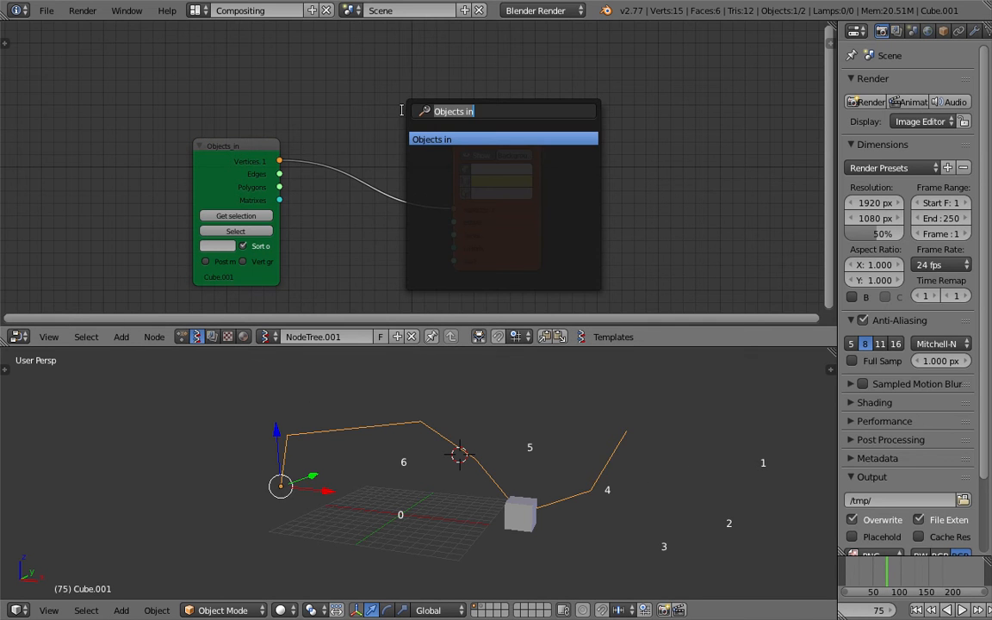
type("matrix")
key("Return")
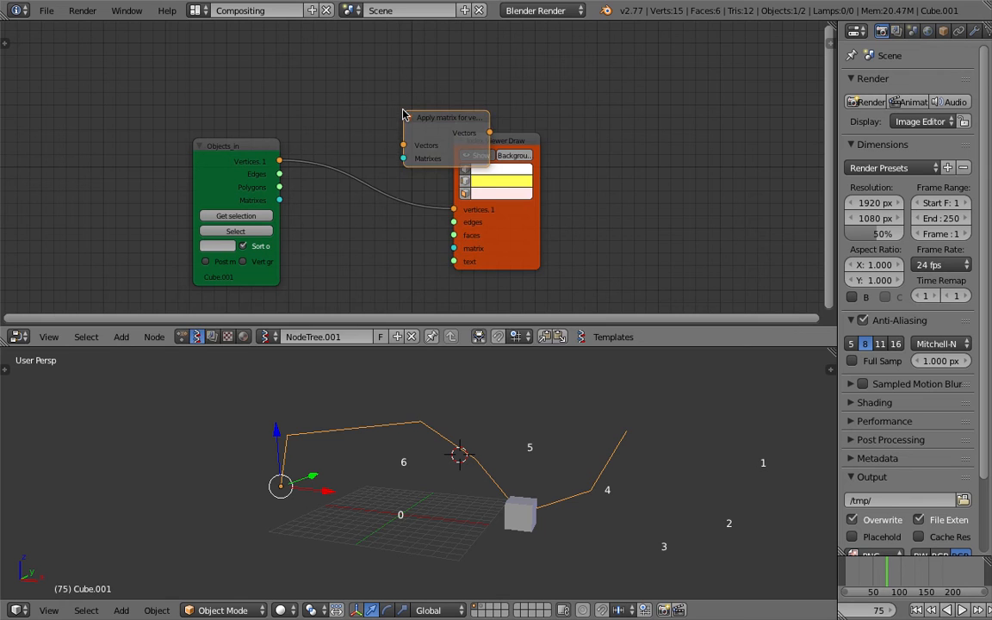
left_click(340, 160)
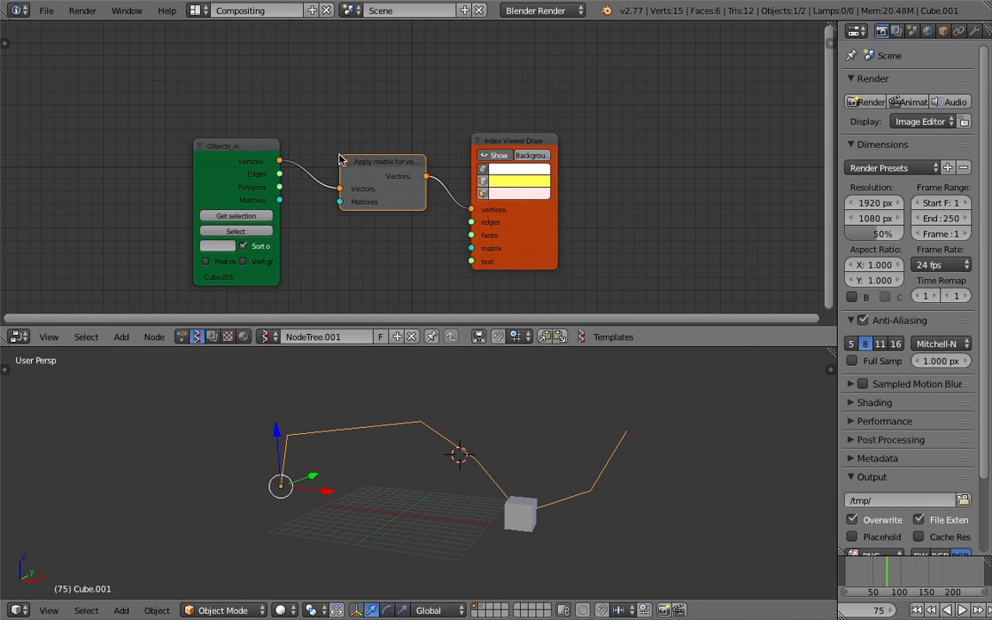
- Link the Objects in node's Matrixes output to the Matrixes input of the Apply matrix node
key("g")
left_click(282, 203)
left_click_drag(280, 201, 326, 198)
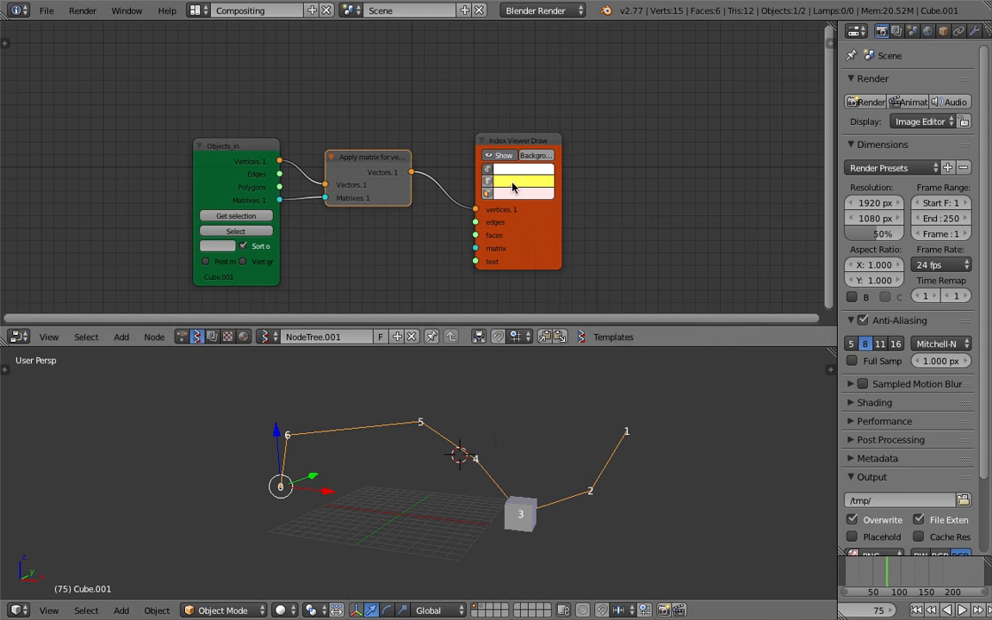
- Turn on index backgrounds in the Index Viewer Draw node and set the vertex index background color to black
scroll(505, 164, "up", 4)
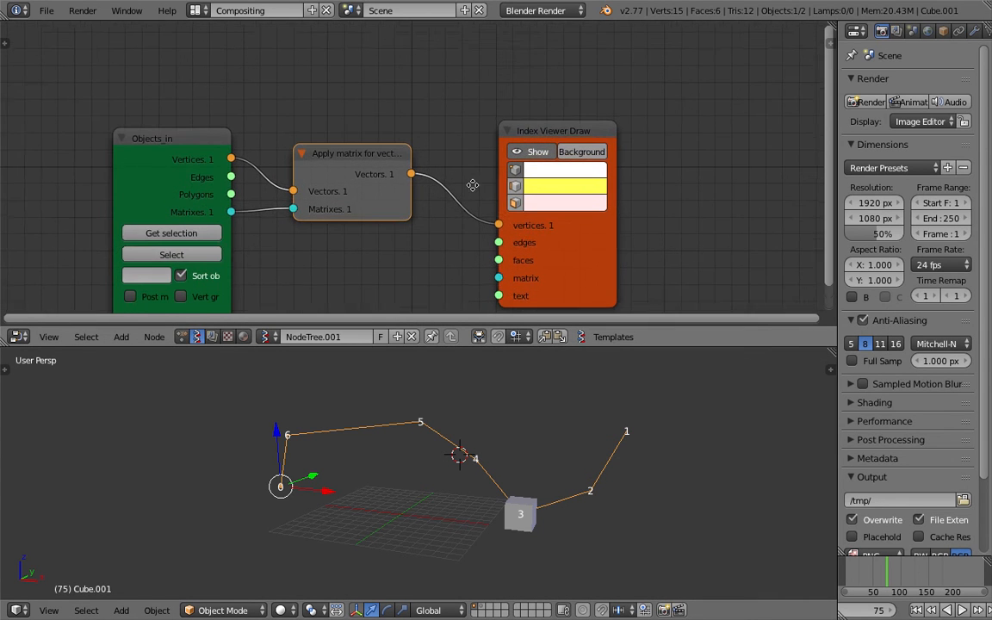
left_click(571, 149)
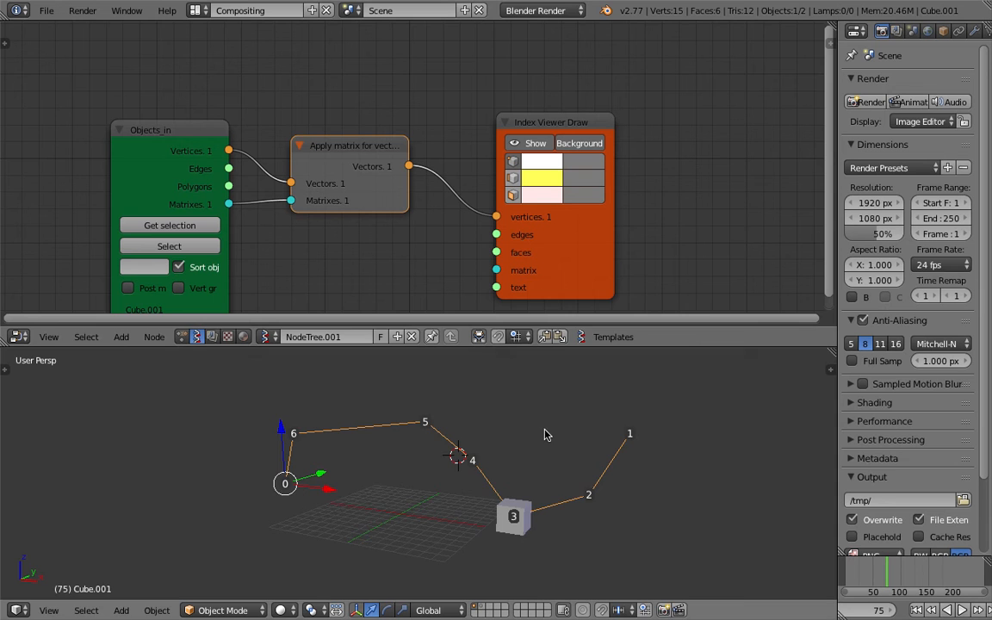
left_click(583, 164)
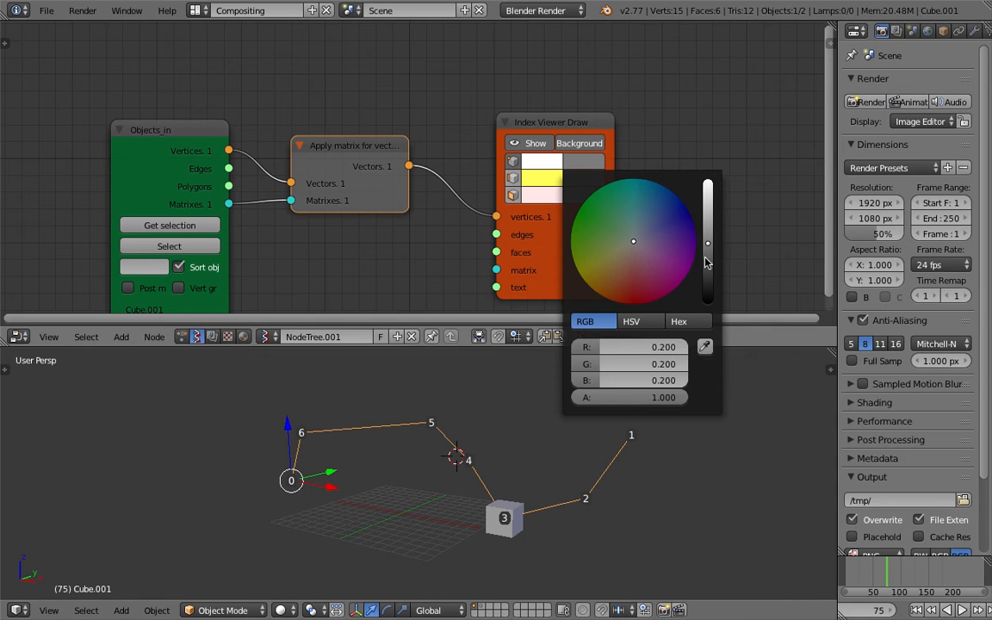
left_click_drag(705, 263, 715, 330)
middle_click_drag(526, 455, 590, 447)
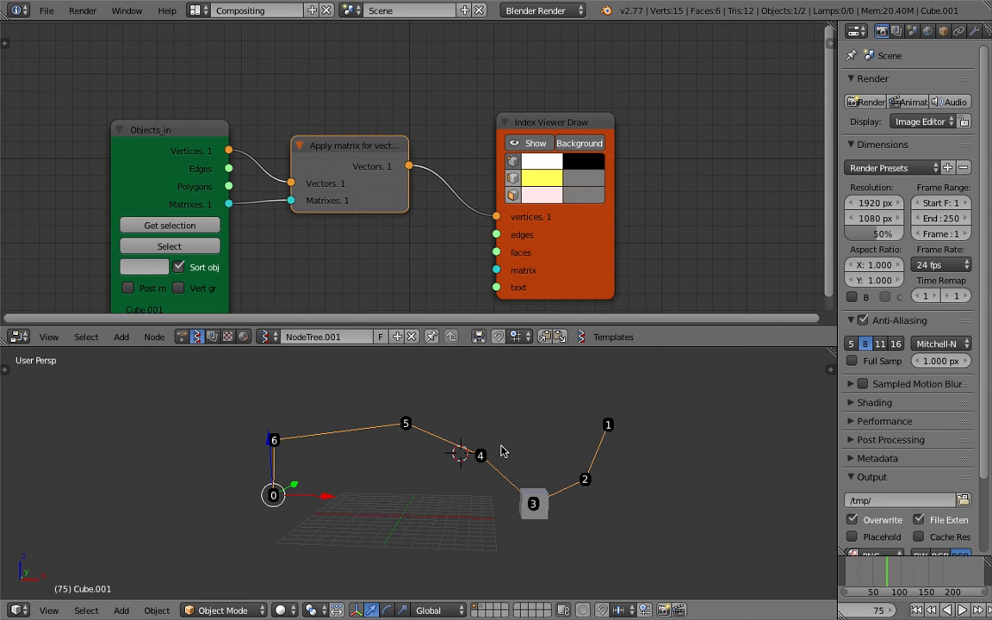
mouse_move(353, 437)
middle_mouse_down()
mouse_move(322, 444)
mouse_move(335, 442)
middle_mouse_up()
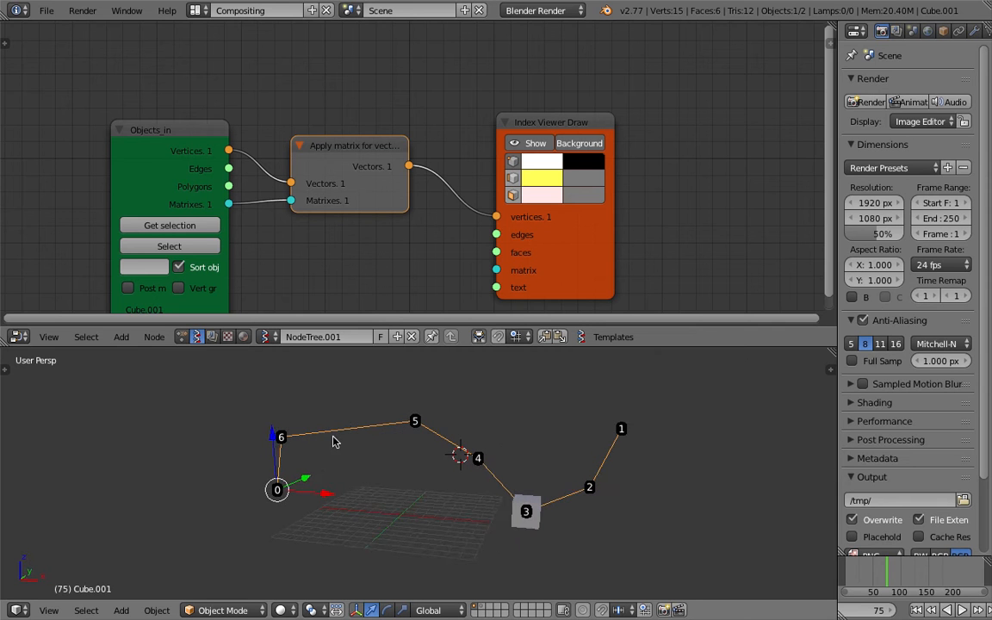
- Enter Edit Mode on the zigzag path and place the 3D cursor just beyond the end vertex labelled 1
key("ctrl+s")
left_click(498, 443)
key("Tab")
key("Tab")
key("Tab")
key("Tab")
key("Tab")
left_click(659, 430)
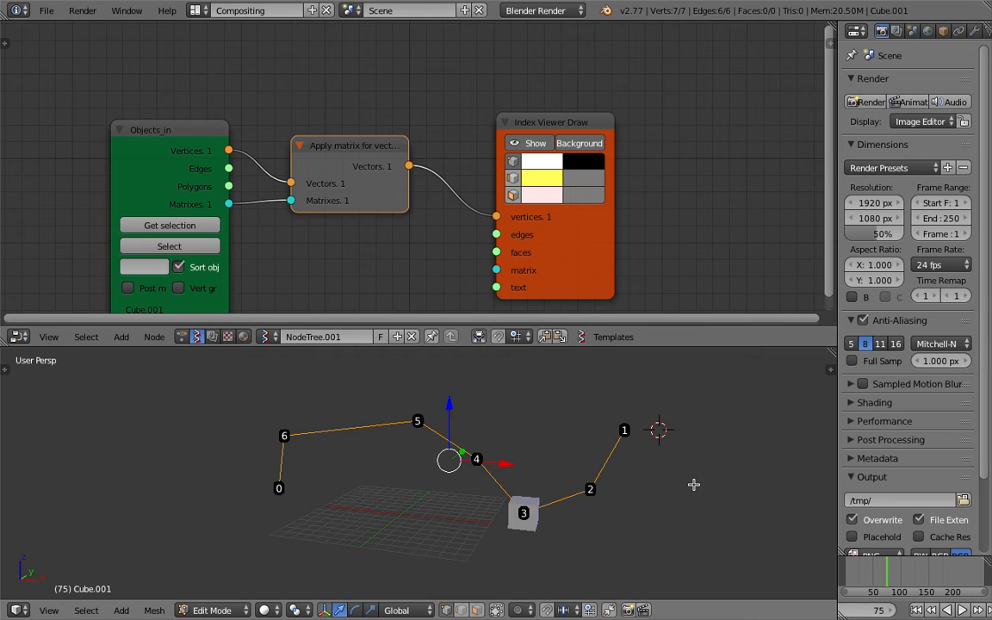
left_click(675, 436)
- Run Sort Mesh Elements with Cursor Distance on the path's vertices and return to Object Mode
key("space")
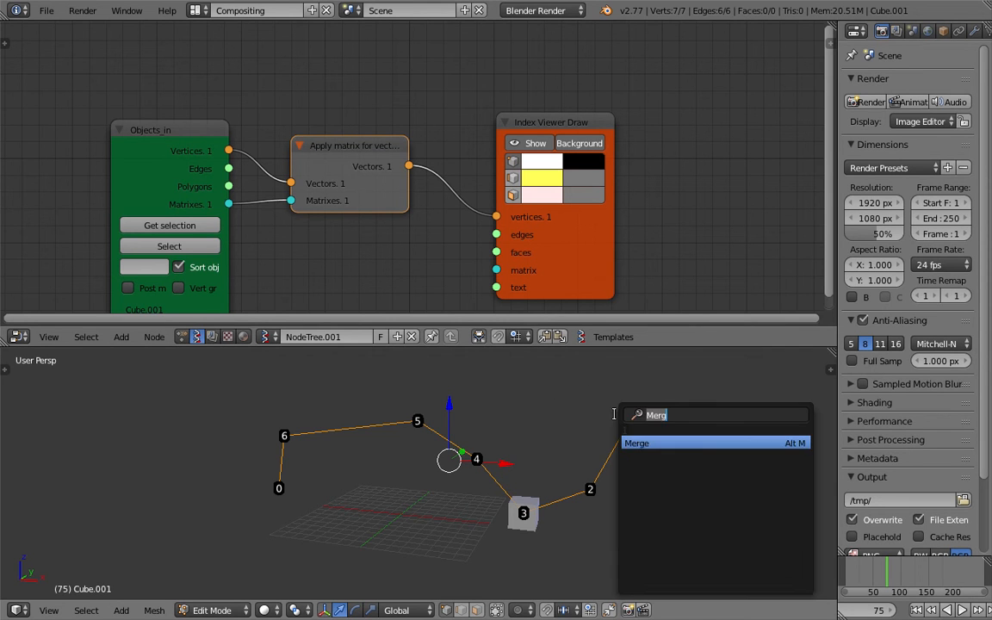
type("sro")
key("BackSpace")
type("ort")
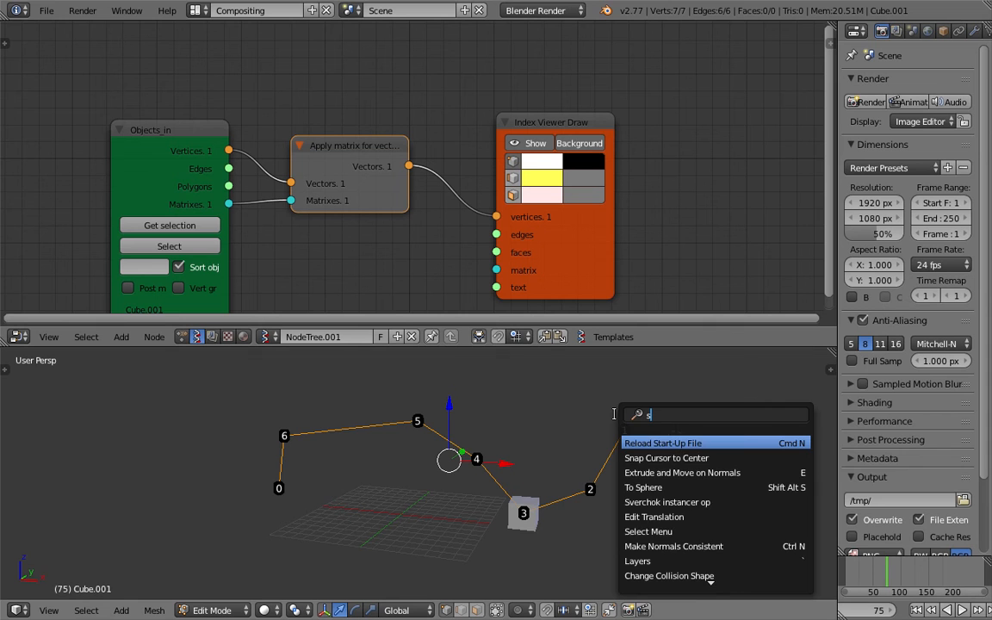
key("Return")
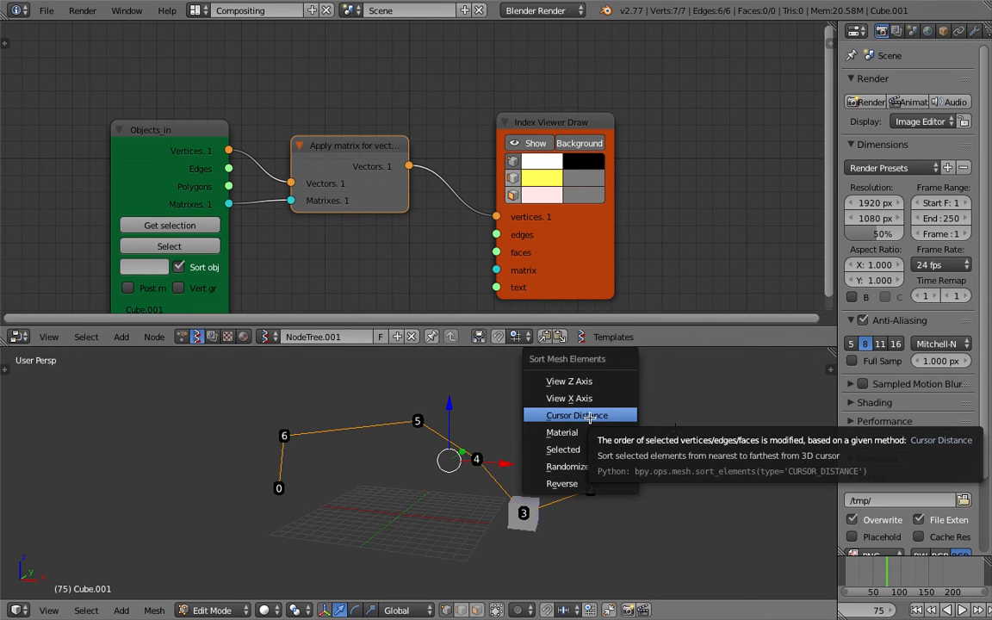
left_click(577, 416)
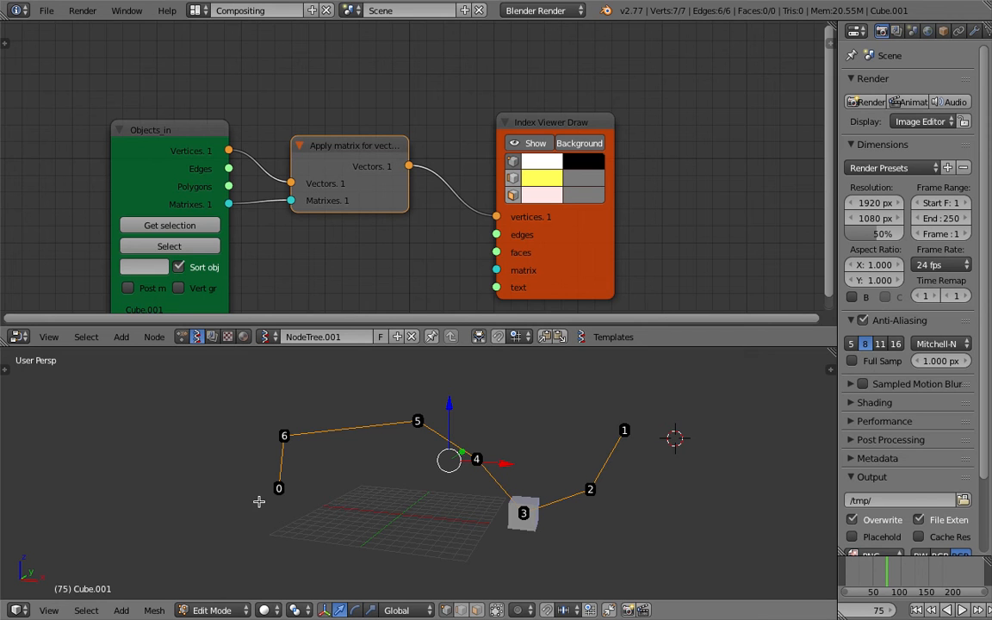
left_click(258, 501)
key("alt+a")
key("Tab")
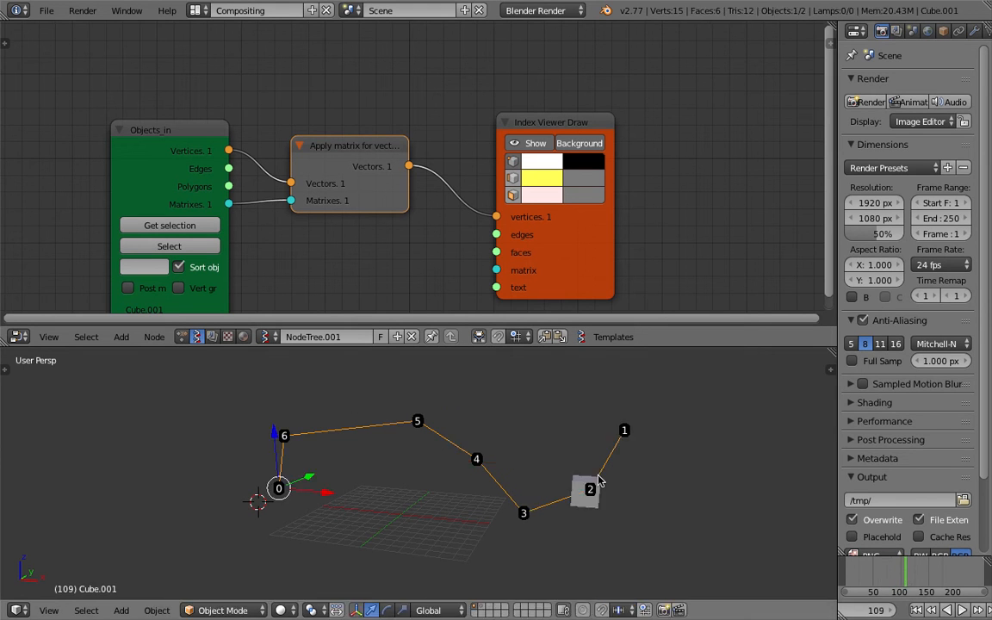
- Play and scrub the animation to check the cube's movement against the path's new vertex order
mouse_move(884, 572)
left_mouse_down()
mouse_move(904, 575)
mouse_move(859, 570)
mouse_move(890, 571)
mouse_move(869, 576)
mouse_move(881, 575)
left_mouse_up()
key("alt+a")
middle_click_drag(414, 277, 431, 235)
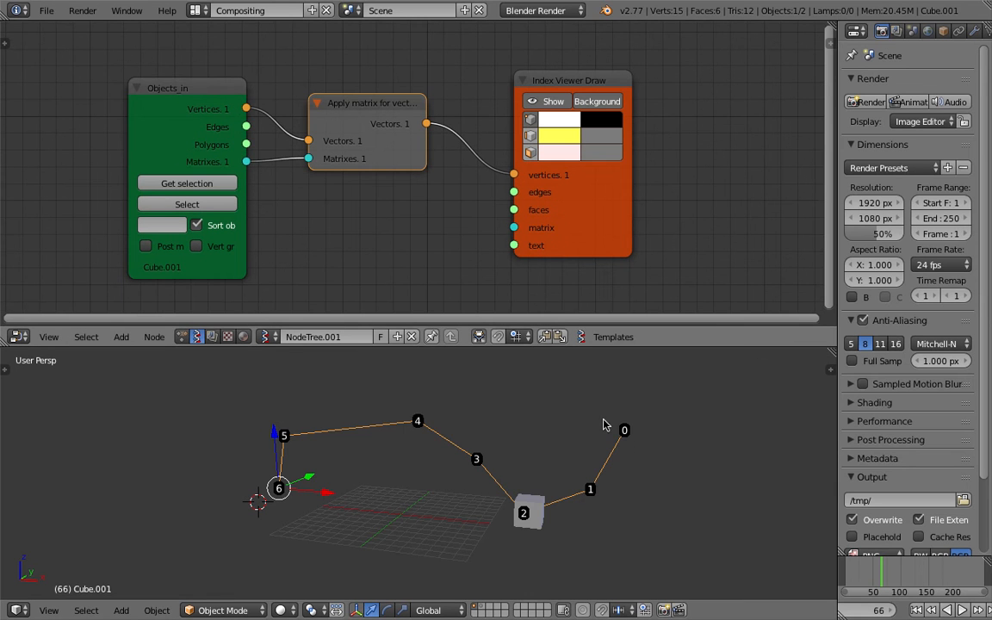
left_click_drag(896, 580, 844, 577)
left_click_drag(989, 575, 913, 571)
middle_click_drag(525, 447, 337, 411)
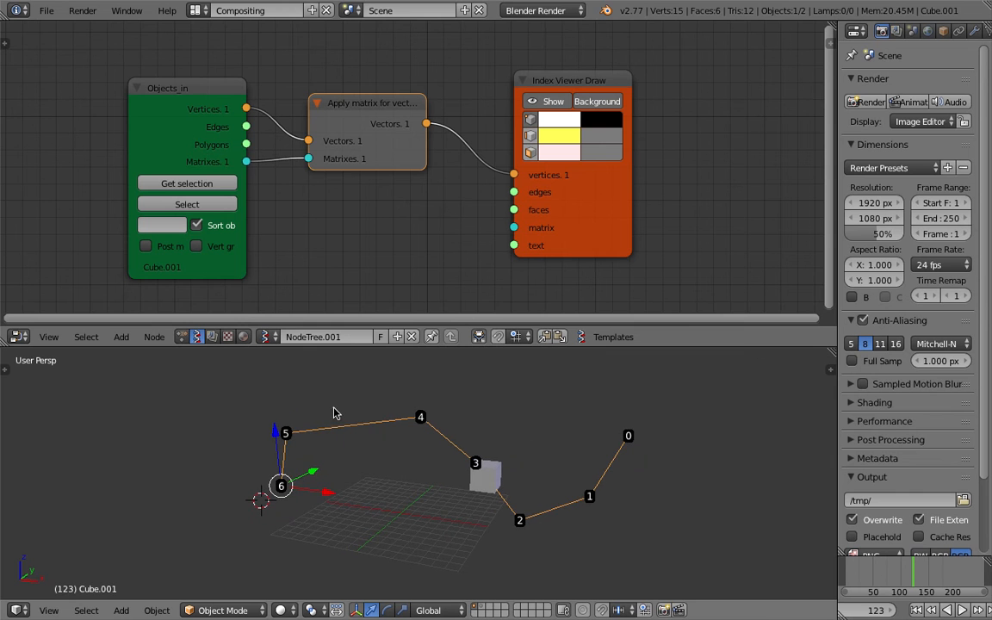
- Switch the node editor to the Animation Nodes tree and move Object Mesh Data and Object Transforms Output closer to Mix Vector List
left_click(182, 337)
scroll(421, 416, "down", 2)
middle_click_drag(429, 227, 183, 220)
scroll(457, 172, "down", 6)
middle_click_drag(482, 169, 283, 151)
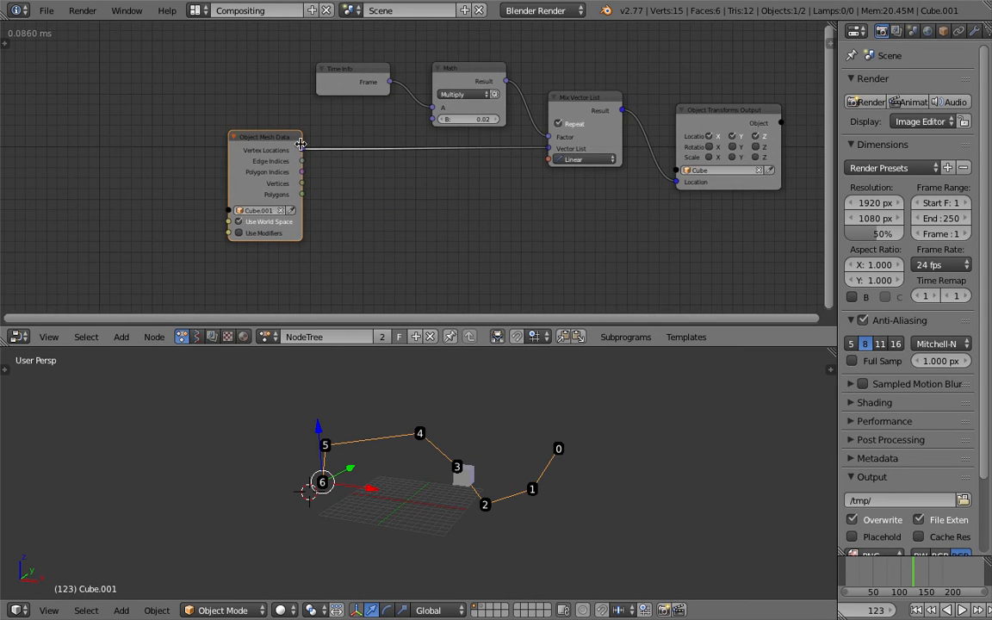
left_click_drag(274, 131, 448, 153)
middle_click_drag(328, 147, 213, 157)
left_click_drag(579, 145, 551, 140)
- Play the animation to check how the cube follows the reordered path, and stop playback
middle_click_drag(536, 388, 503, 457)
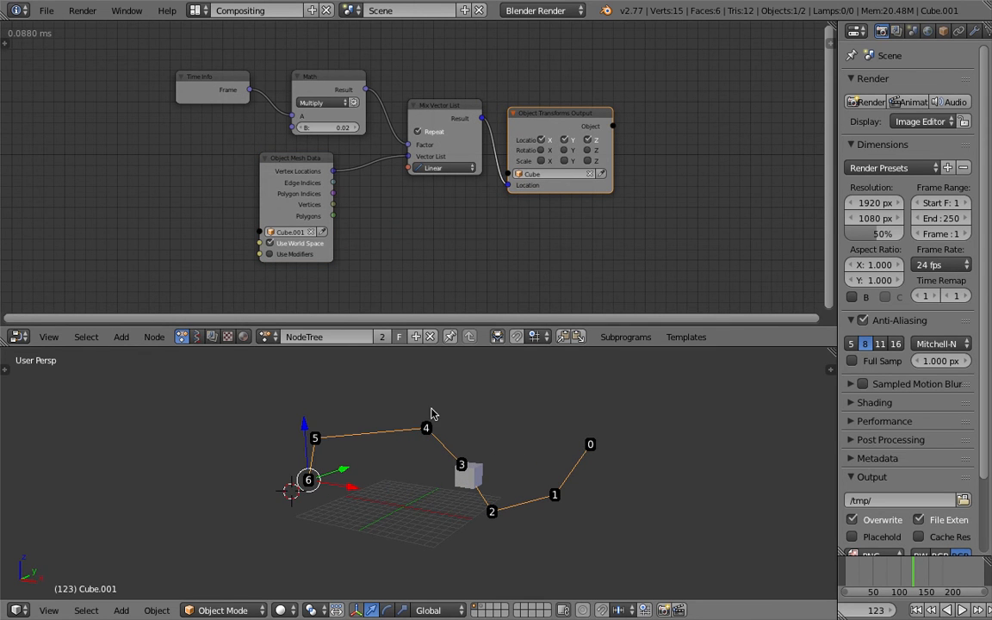
middle_click_drag(387, 472, 458, 482)
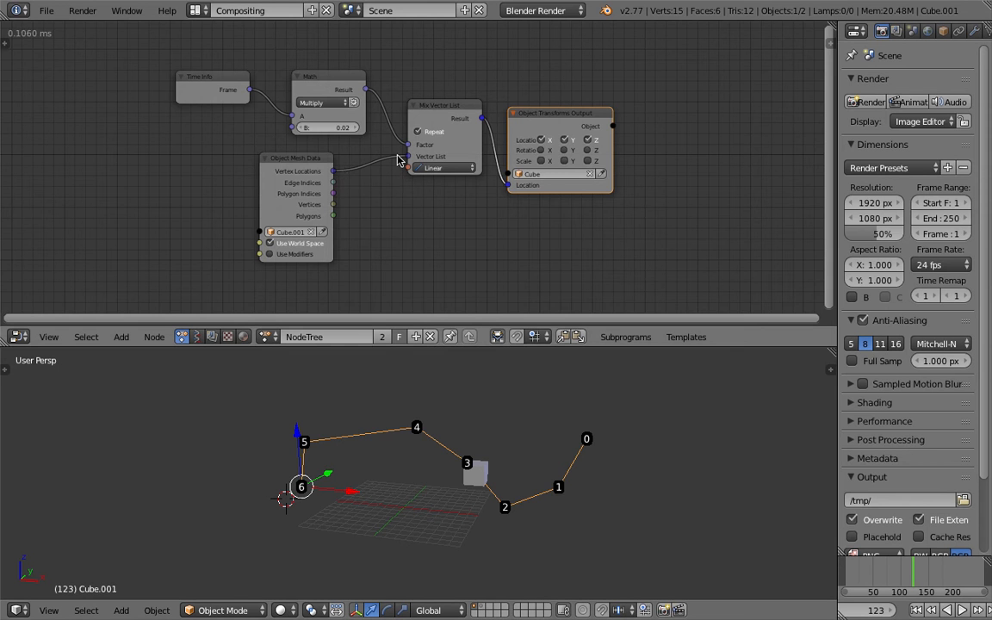
scroll(448, 163, "up", 2)
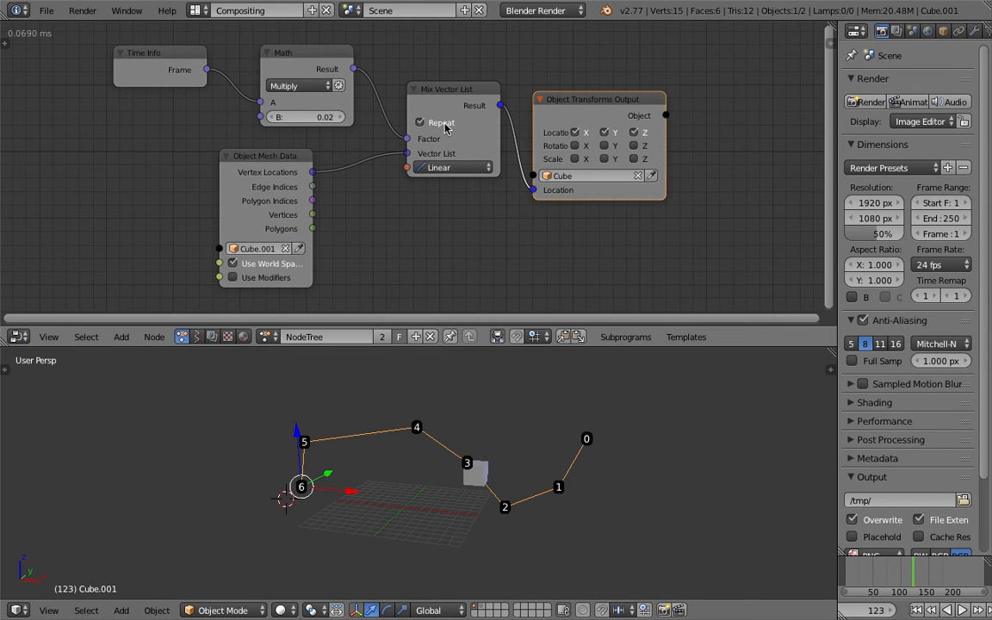
scroll(447, 131, "down", 1)
left_click(960, 610)
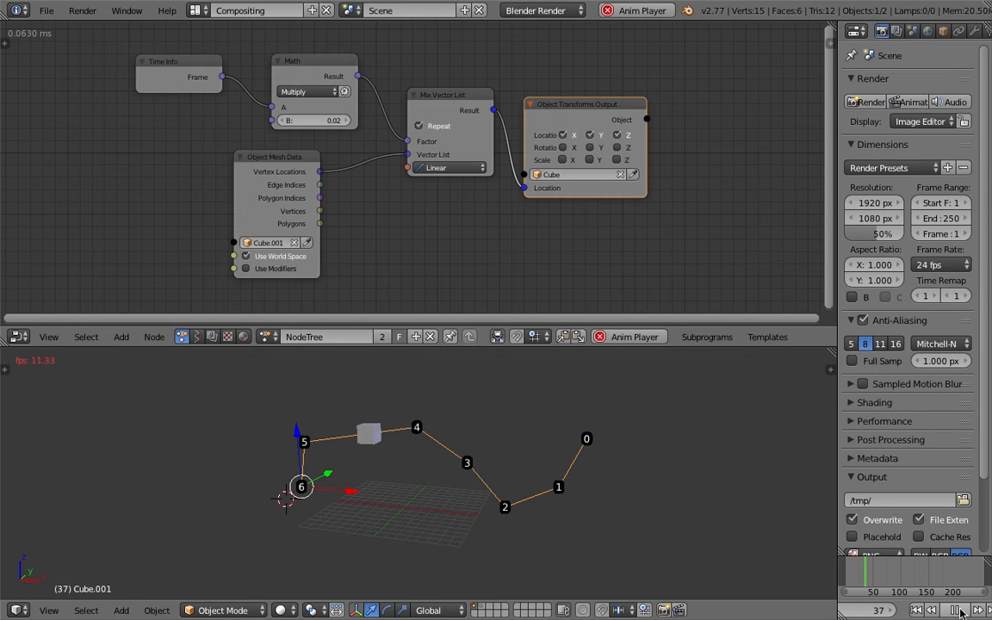
left_click(960, 611)
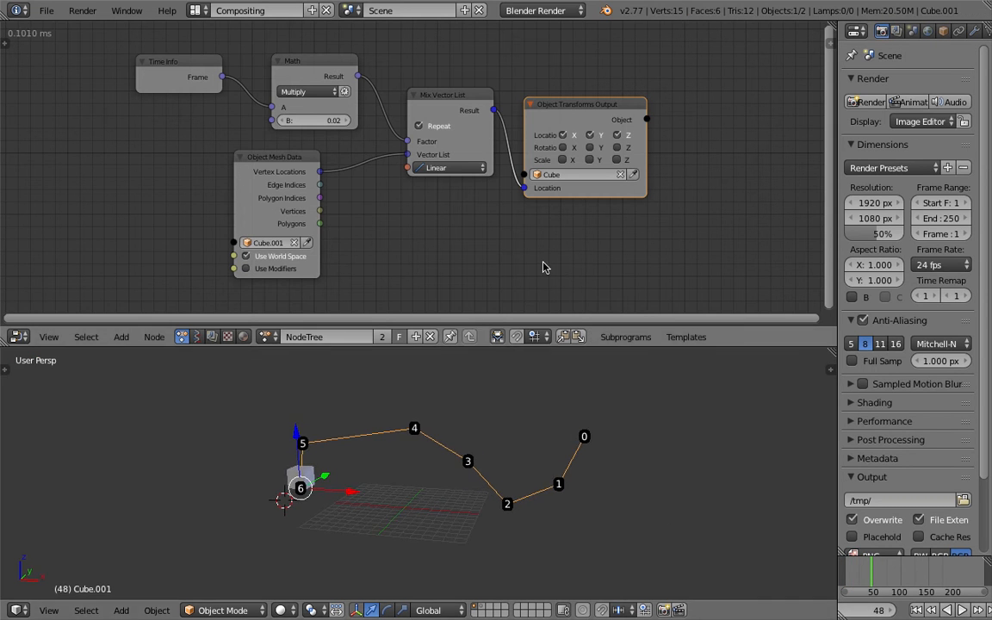
- Add a cone mesh and clear its location so that it sits at the world origin
middle_click_drag(473, 244, 391, 213)
scroll(391, 213, "down", 1)
left_click_drag(535, 345, 539, 383)
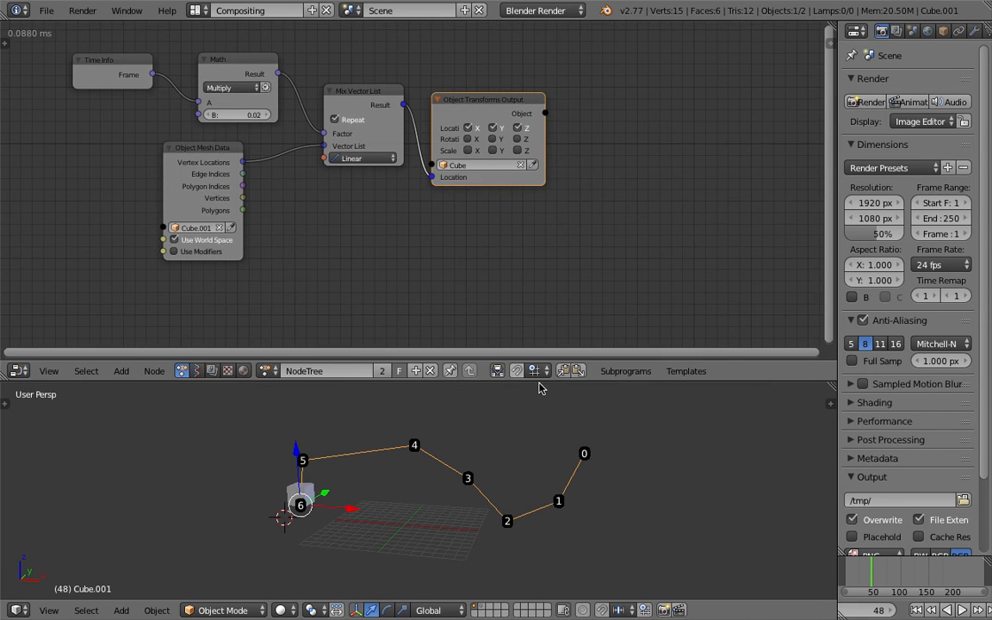
scroll(418, 252, "down", 2)
mouse_move(482, 469)
middle_mouse_down()
mouse_move(443, 476)
mouse_move(469, 457)
mouse_move(484, 469)
mouse_move(469, 482)
mouse_move(485, 489)
mouse_move(475, 490)
mouse_move(366, 462)
mouse_move(465, 459)
middle_mouse_up()
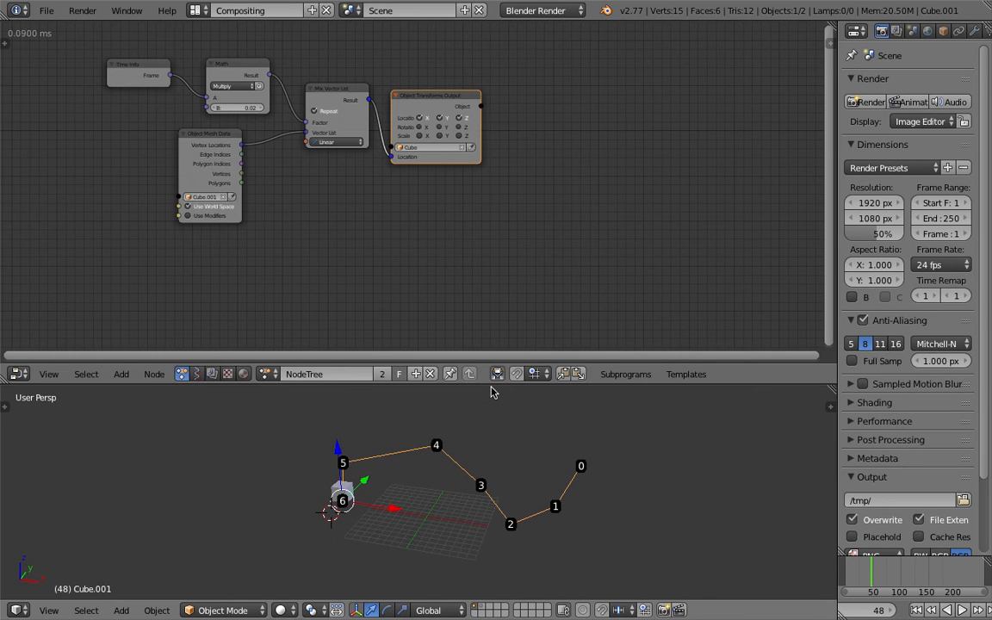
left_click_drag(493, 382, 491, 321)
scroll(414, 517, "up", 3)
middle_click_drag(417, 507, 449, 492)
key("shift+a")
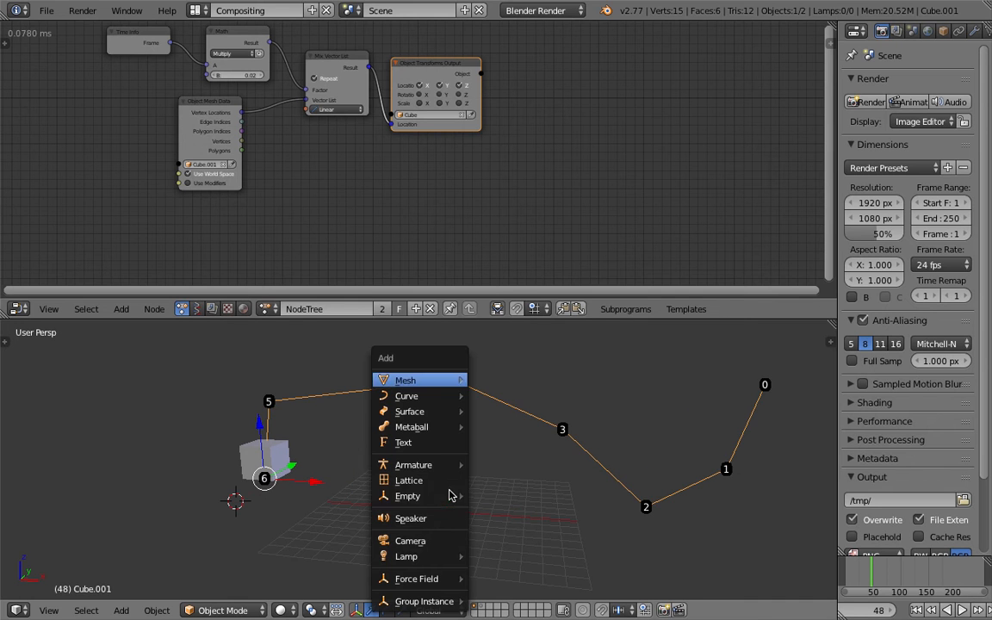
mouse_move(445, 385)
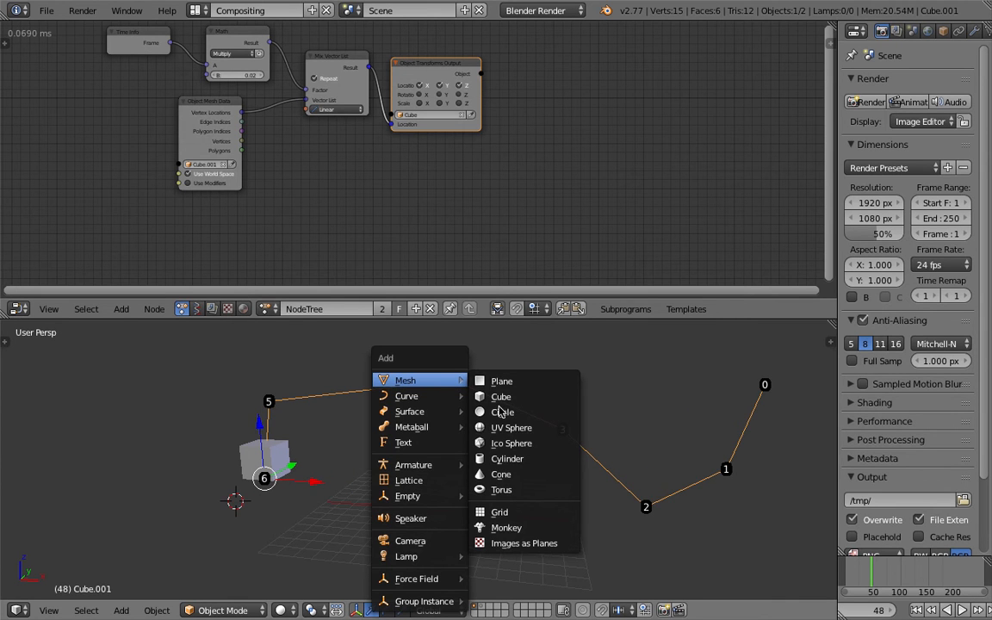
left_click(507, 475)
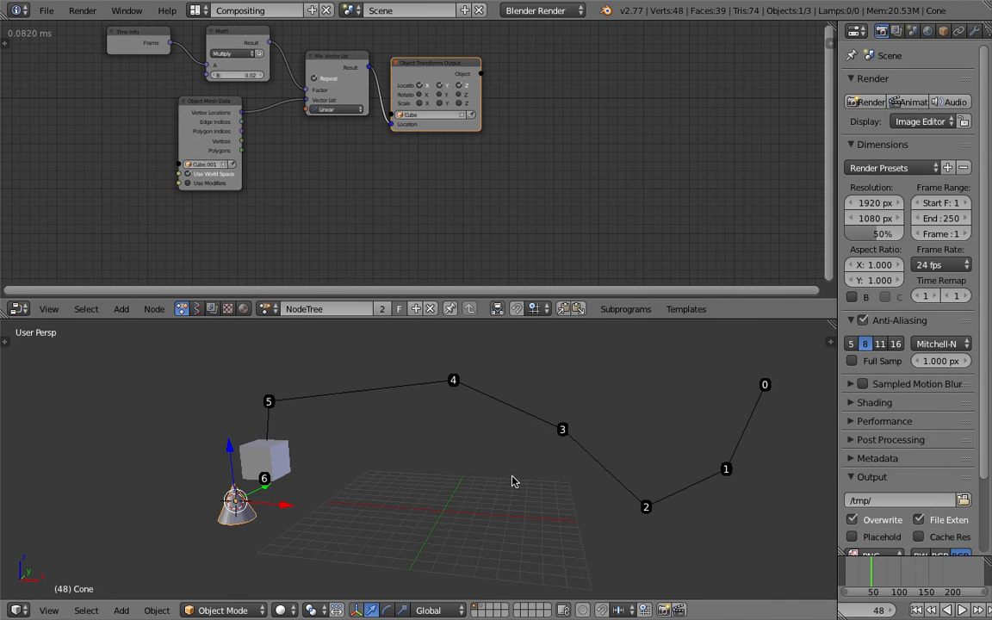
key("alt+g")
scroll(503, 488, "up", 1)
scroll(483, 504, "up", 1)
- In Edit Mode, raise the cone's mesh along Z above its origin and scale it down
middle_click_drag(465, 467, 469, 427)
scroll(469, 427, "up", 2)
key("Tab")
left_click_drag(441, 416, 441, 356)
key("s")
left_click(517, 434)
key("Tab")
middle_click_drag(517, 434, 465, 403)
scroll(476, 412, "up", 2)
scroll(472, 412, "up", 2)
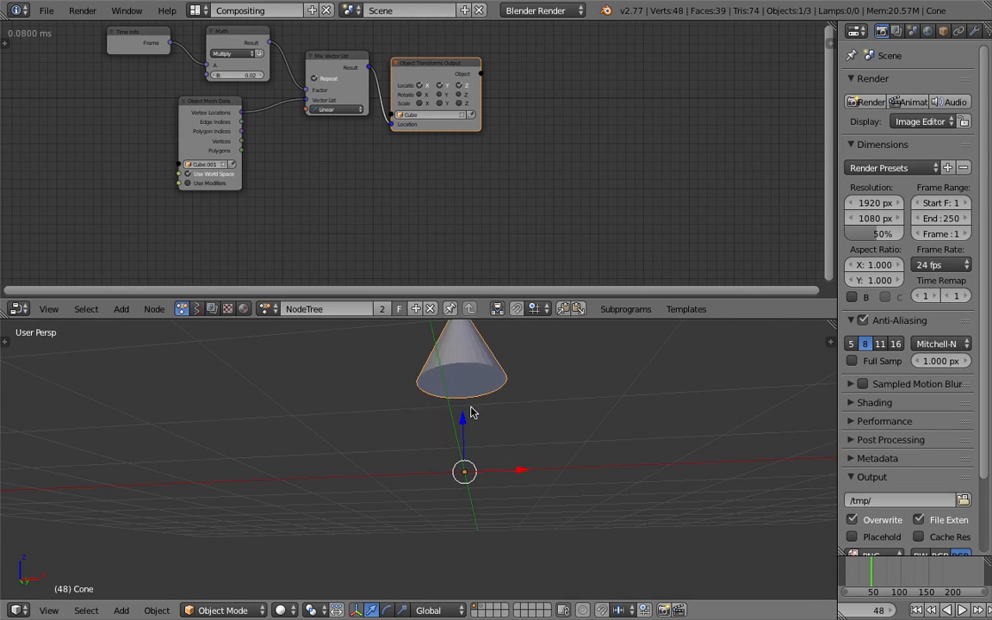
- Extrude the cone's base face in place and scale it inward to about 0.56
key("Tab")
middle_click_drag(498, 439, 506, 441)
left_click(481, 610)
right_click(484, 401)
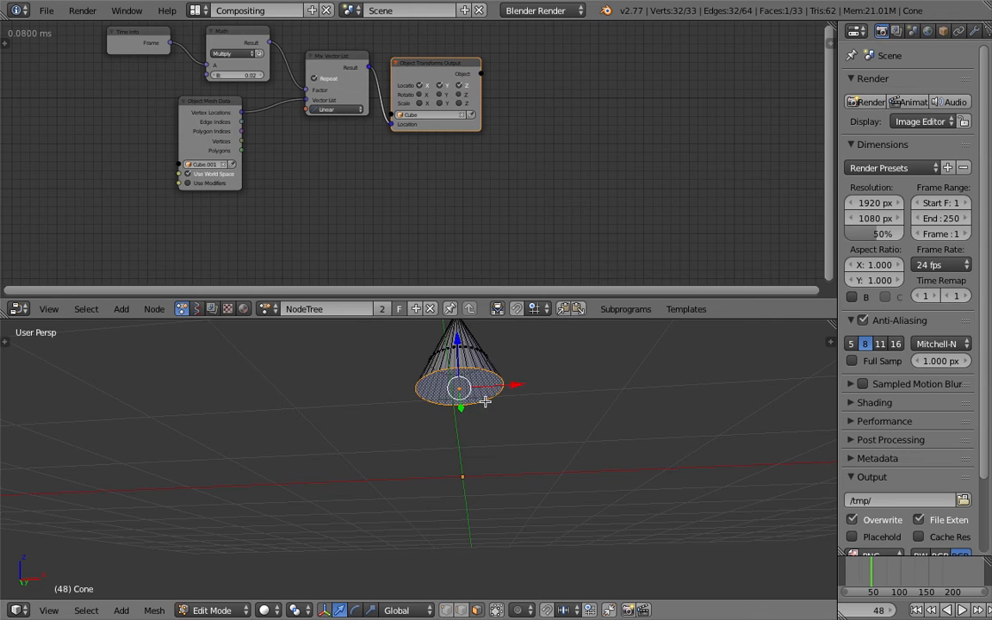
key("e")
right_click(629, 450)
key("s")
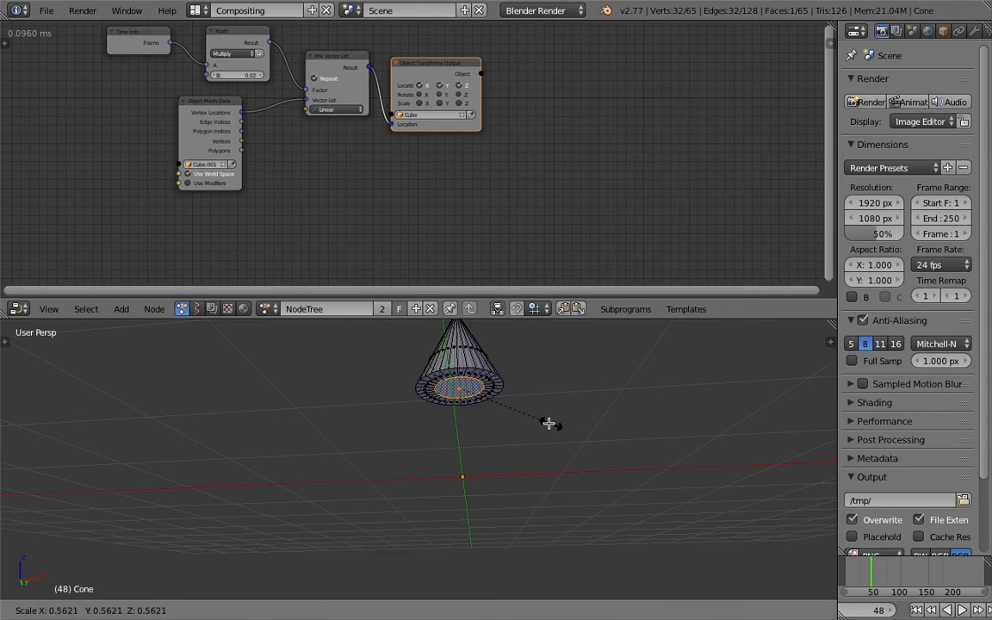
left_click(564, 390)
middle_click_drag(564, 390, 572, 376)
- Extrude the inner base face downward about 2.3 units to form the arrow's shaft
key("e")
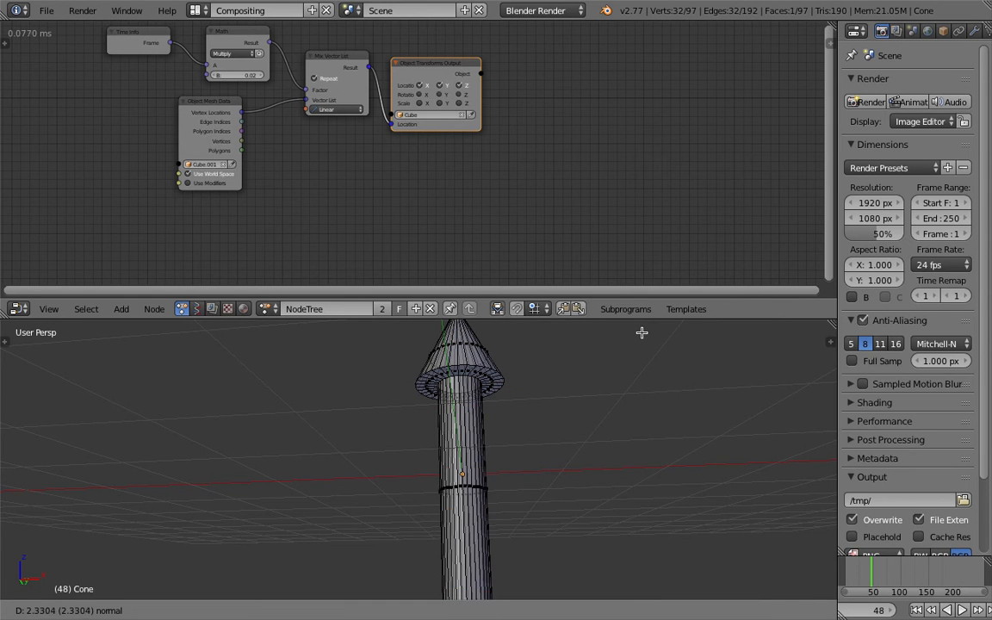
left_click(643, 588)
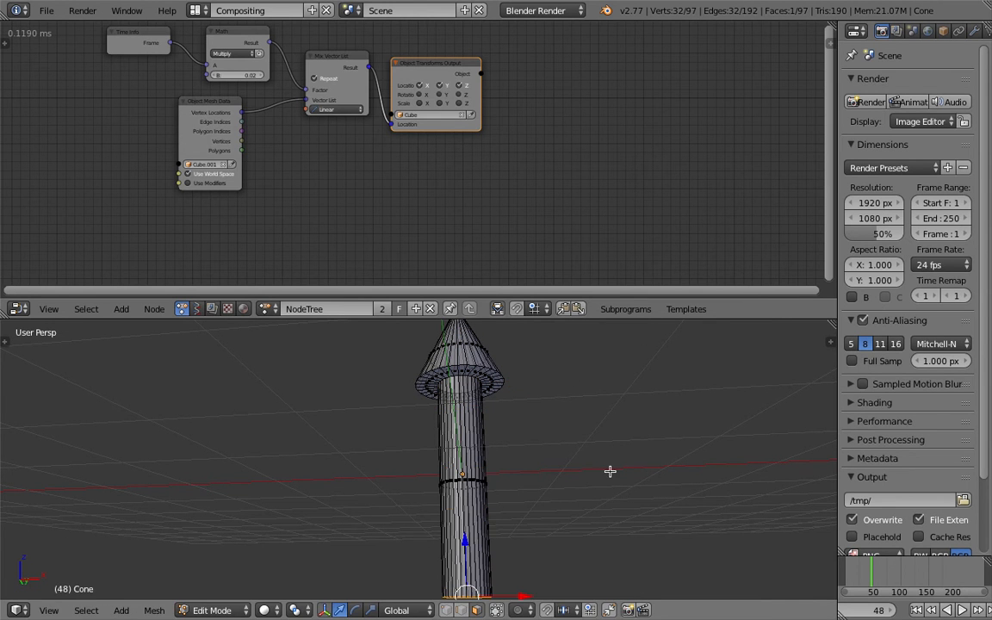
key("Tab")
- Scale the arrow's entire mesh down to about 0.39 in Edit Mode and return to Object Mode
middle_click_drag(551, 435, 553, 483)
scroll(553, 484, "down", 3)
key("s")
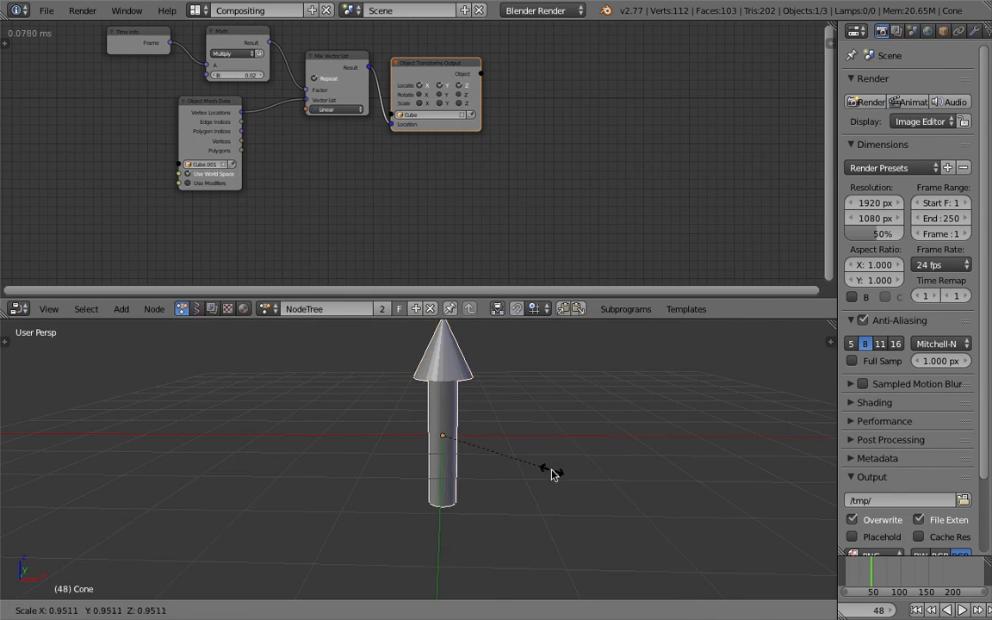
left_click(555, 471)
key("Tab")
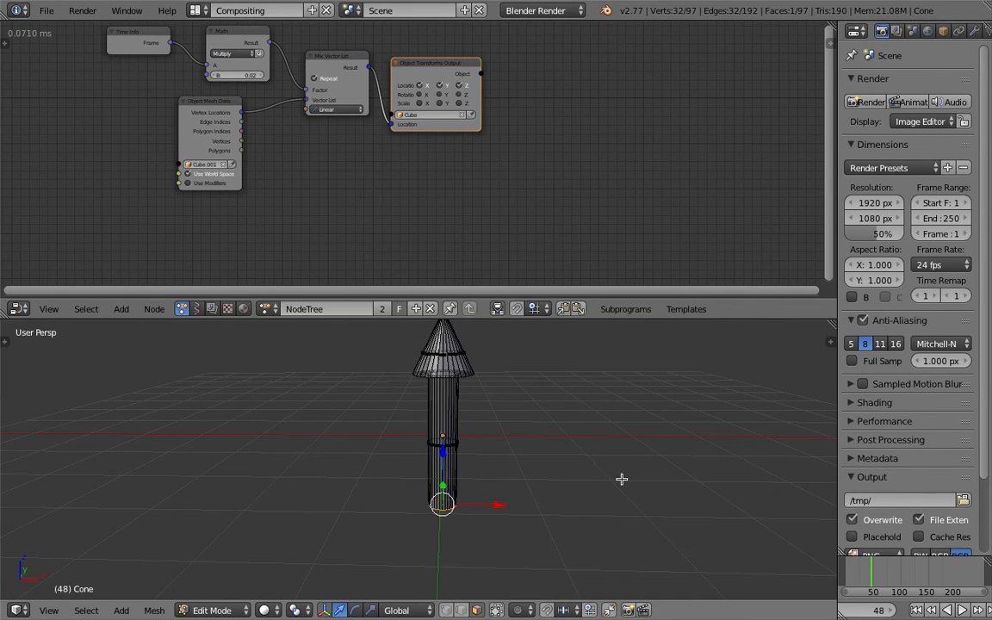
key("a")
key("s")
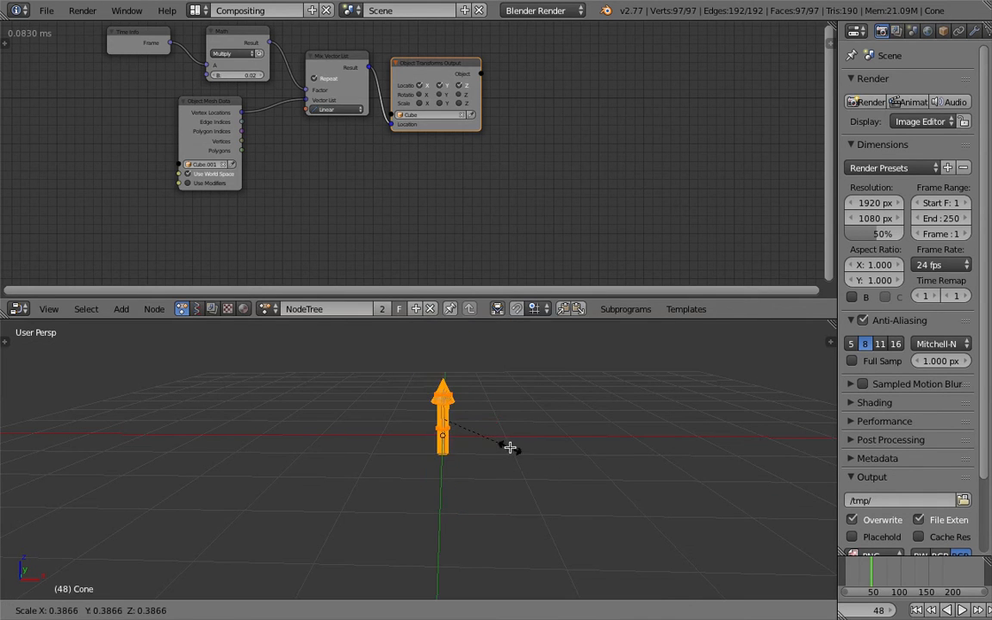
left_click(514, 448)
key("Tab")
middle_click_drag(507, 399, 481, 430)
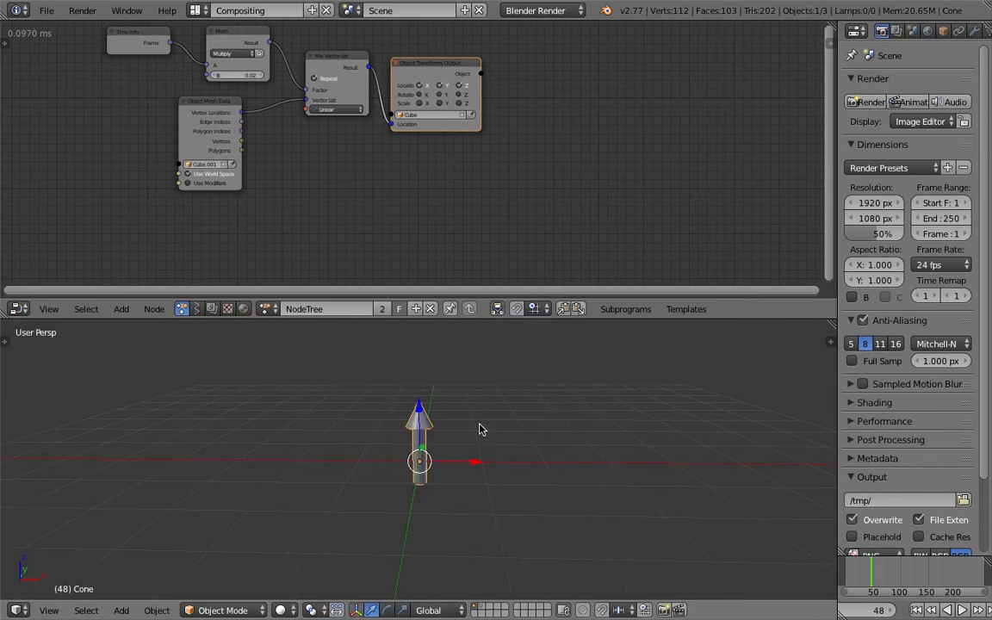
- Enlarge the node editor area by lowering its border with the 3D view
scroll(450, 211, "down", 3)
middle_click_drag(440, 399, 473, 452)
middle_click_drag(497, 229, 458, 184)
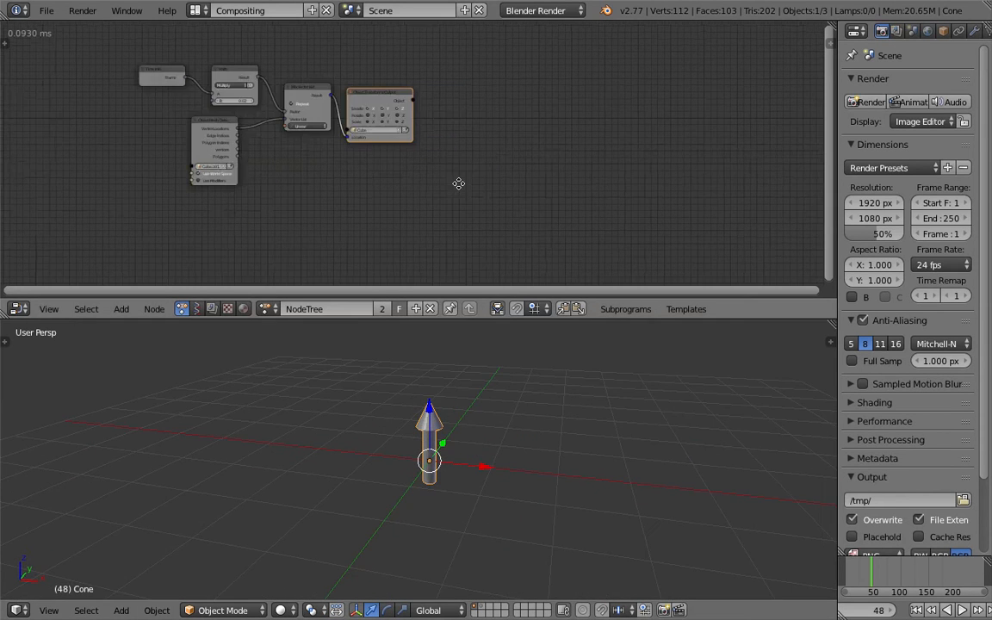
left_click_drag(593, 317, 593, 379)
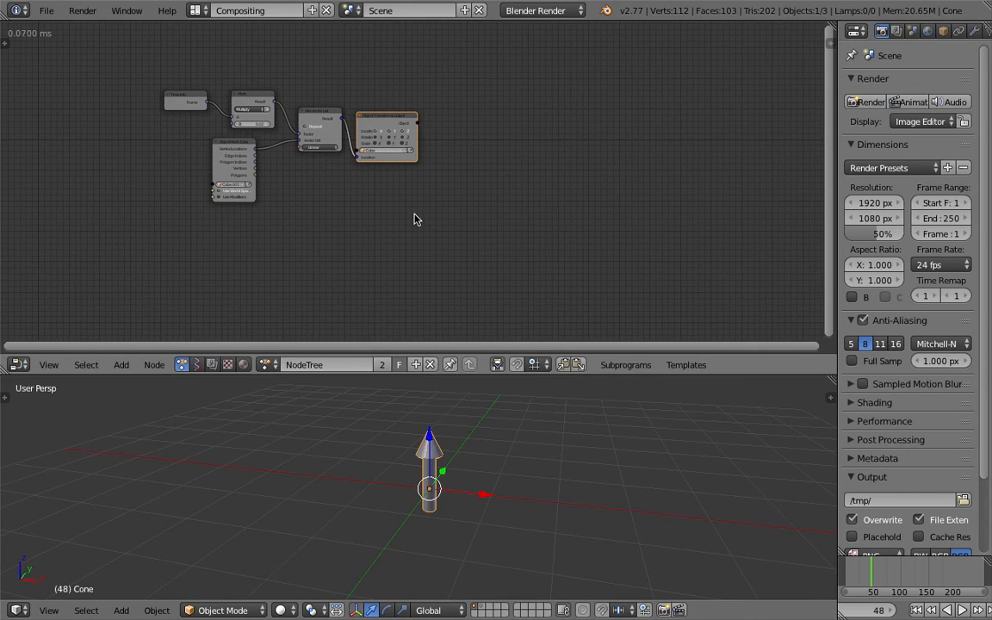
- Save the blend file
scroll(517, 450, "down", 5)
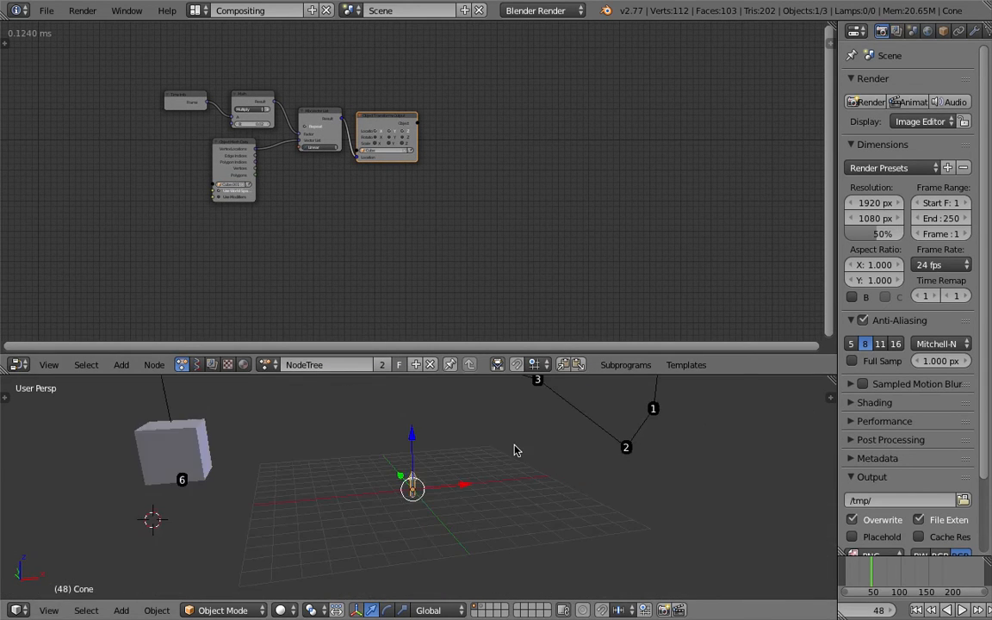
middle_click_drag(498, 449, 425, 467)
scroll(421, 466, "up", 3)
scroll(425, 467, "down", 3)
key("ctrl+s")
left_click(430, 469)
scroll(425, 467, "down", 2)
scroll(423, 466, "up", 3)
middle_click_drag(424, 466, 395, 465)
scroll(393, 465, "up", 2)
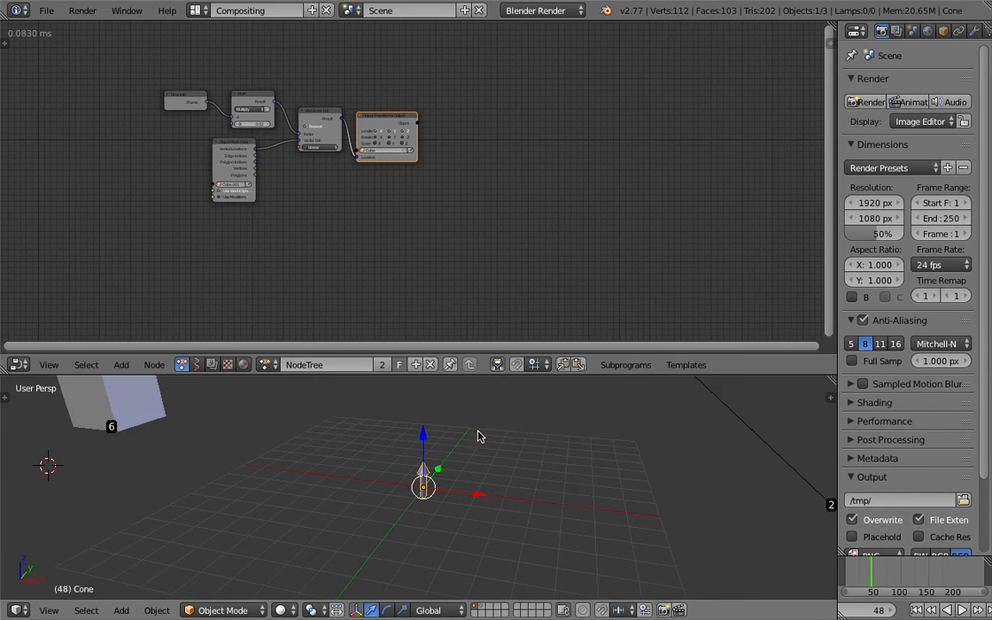
- Insert the Distribute Instances on Spline template and place its nodes in the empty area below the existing node setup
left_click(684, 365)
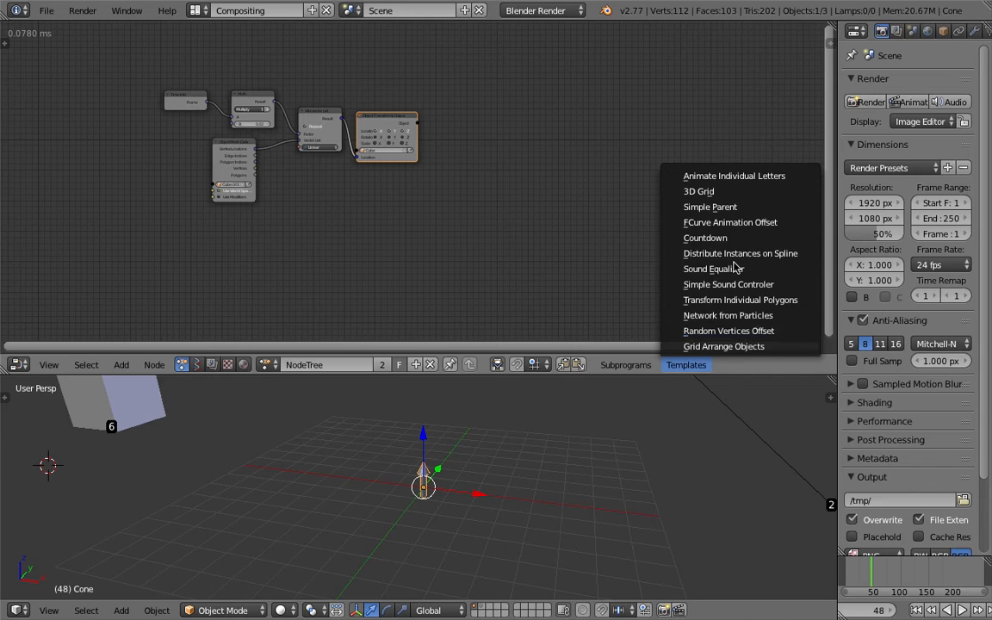
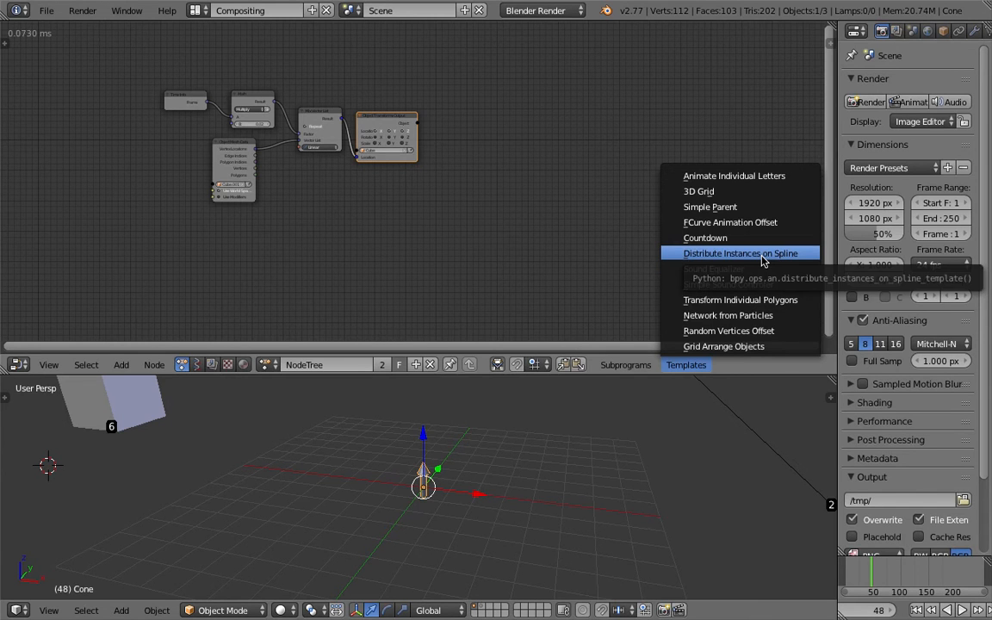
left_click(763, 256)
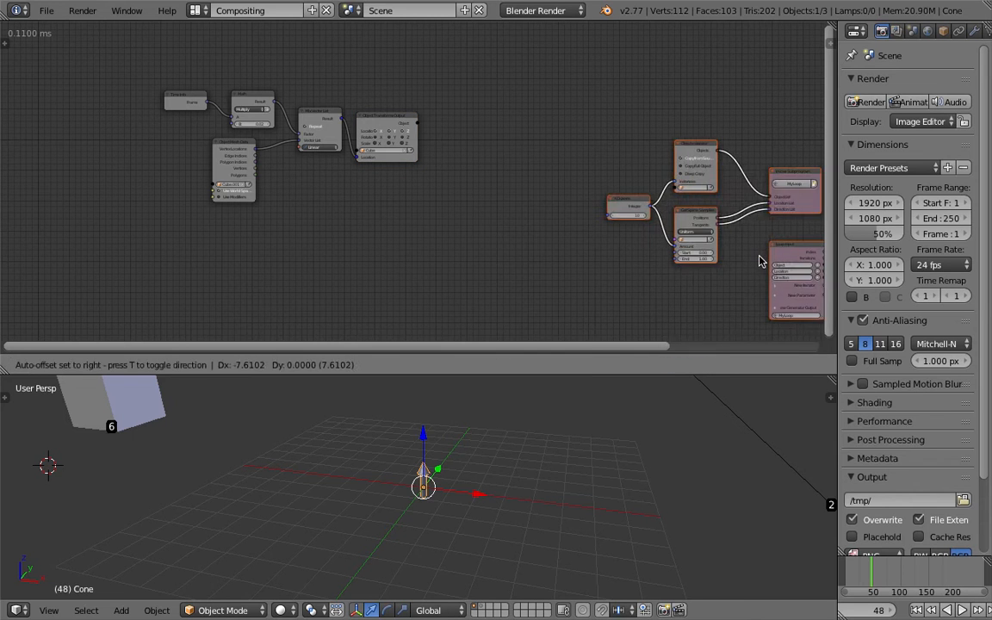
left_click(386, 332)
middle_click_drag(480, 272, 484, 176)
key("g")
left_click(500, 203)
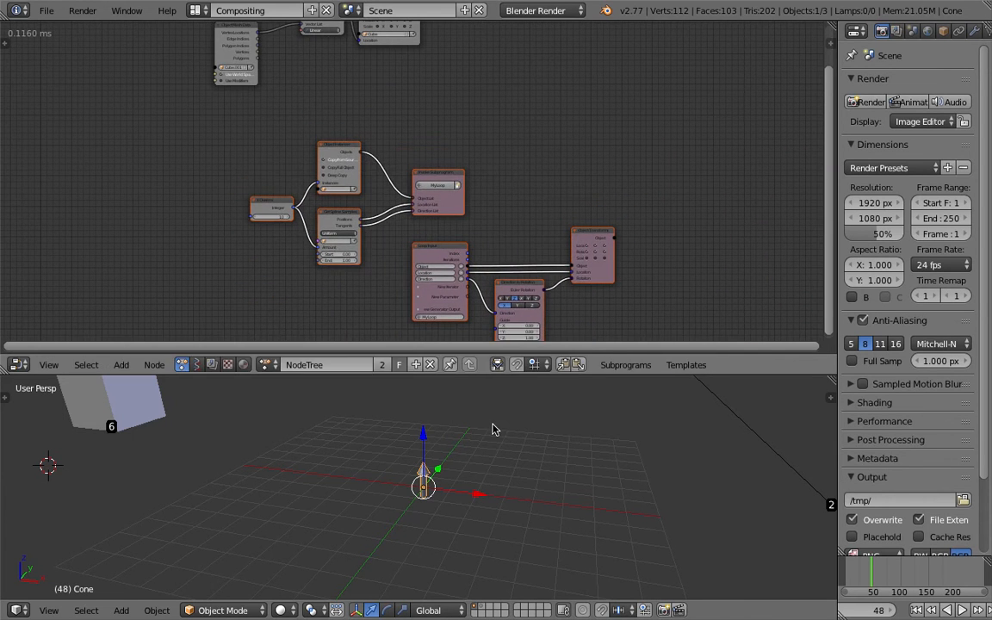
- Place the 3D cursor beside the arrow, toward the positive X side, and save the blend file again
scroll(492, 456, "down", 3)
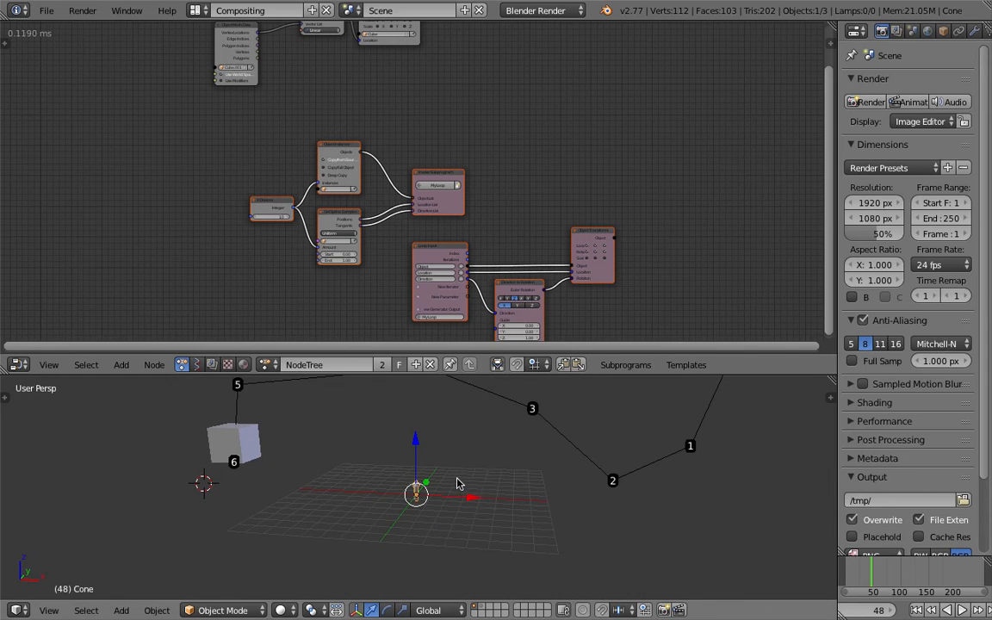
middle_click_drag(573, 308, 560, 272)
middle_click_drag(490, 475, 504, 465)
scroll(500, 463, "up", 1)
left_click(479, 520)
scroll(455, 506, "up", 1)
left_click(510, 465)
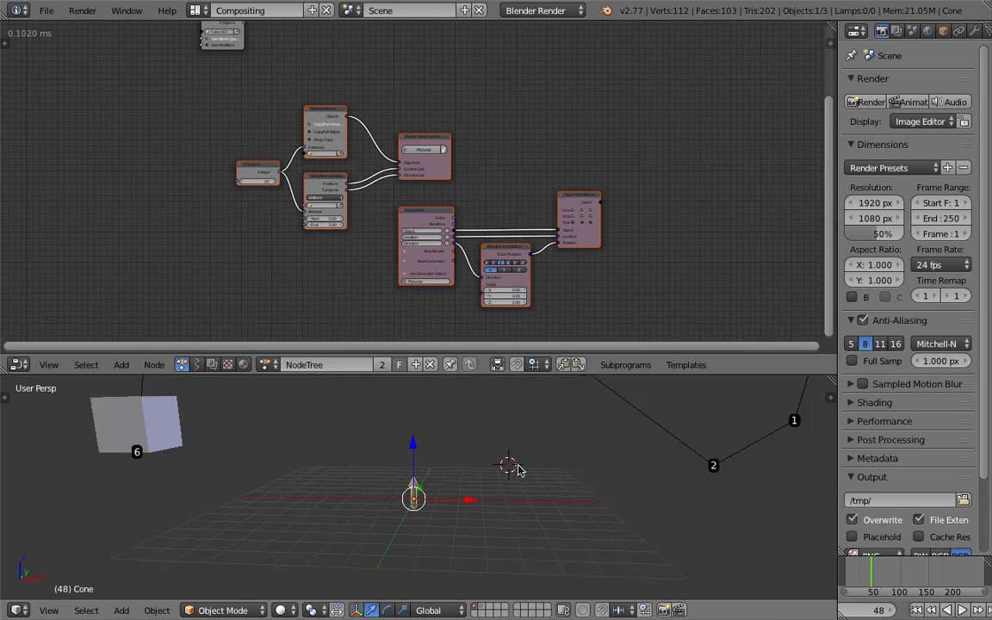
middle_click_drag(510, 465, 508, 465)
scroll(489, 500, "down", 4)
middle_click_drag(428, 482, 433, 514)
key("ctrl+s")
left_click(363, 518)
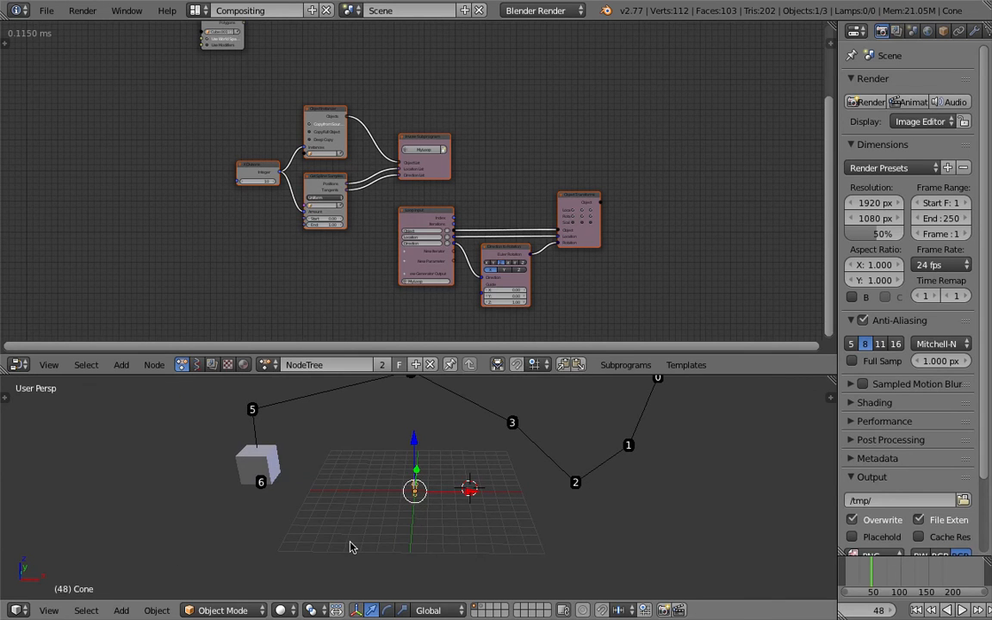
- Draw a freehand Grease Pencil spiral over the grid in front of the arrow
middle_click_drag(359, 525, 409, 533)
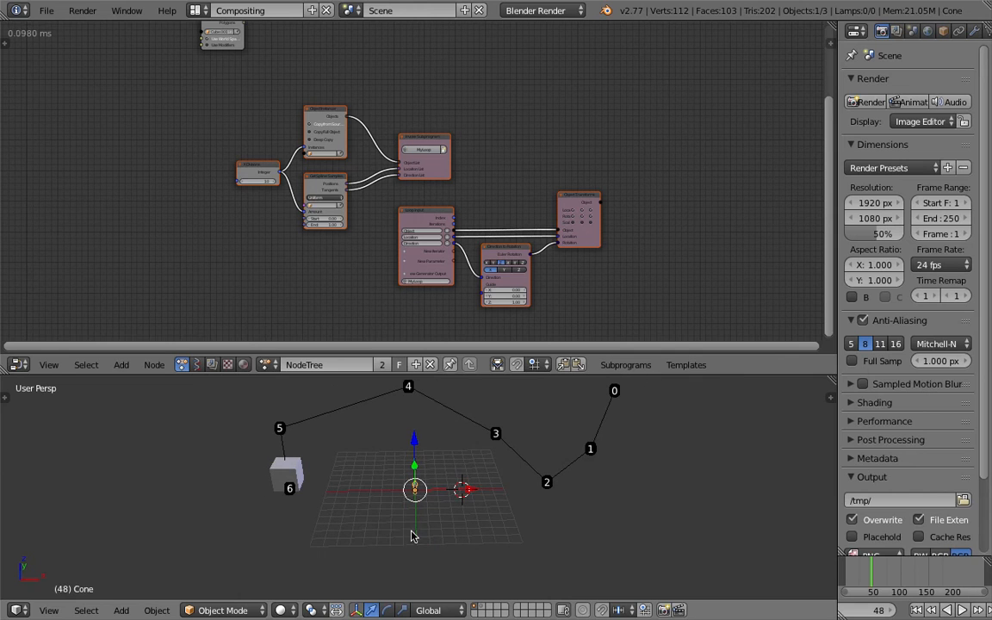
mouse_move(429, 534)
left_mouse_down()
mouse_move(400, 514)
mouse_move(388, 560)
mouse_move(433, 561)
left_mouse_up()
mouse_move(448, 526)
left_mouse_down()
mouse_move(368, 481)
mouse_move(354, 565)
mouse_move(444, 583)
left_mouse_up()
left_click_drag(469, 550, 509, 528)
scroll(459, 479, "down", 2, "shift")
middle_click_drag(456, 475, 456, 480)
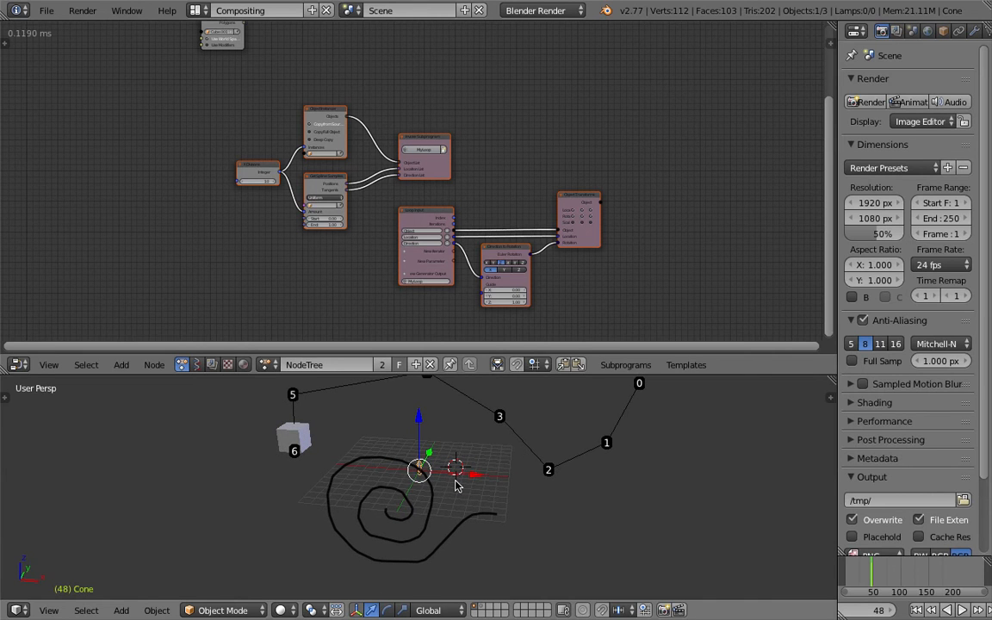
- Try to convert the spiral using the Convert to command's Curve from Mesh/Text option
key("ctrl+c")
middle_click_drag(457, 484, 452, 473)
key("space")
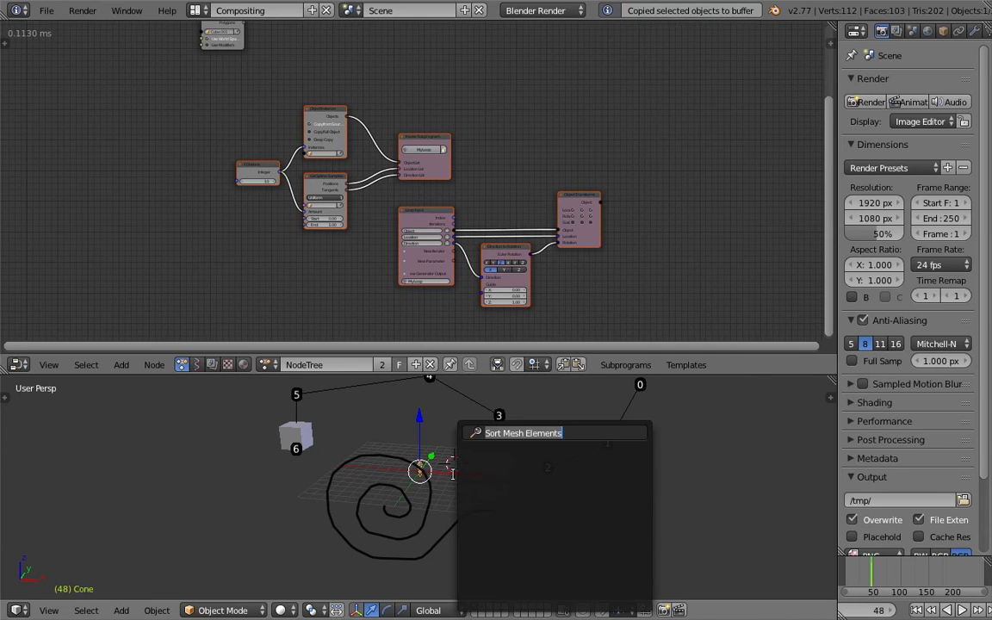
type("convert")
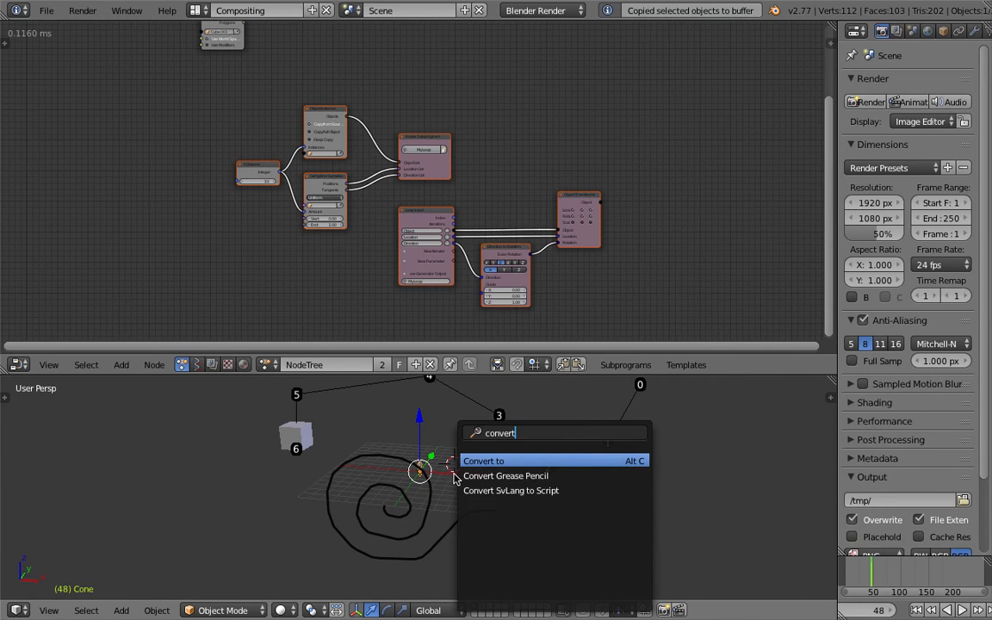
key("Return")
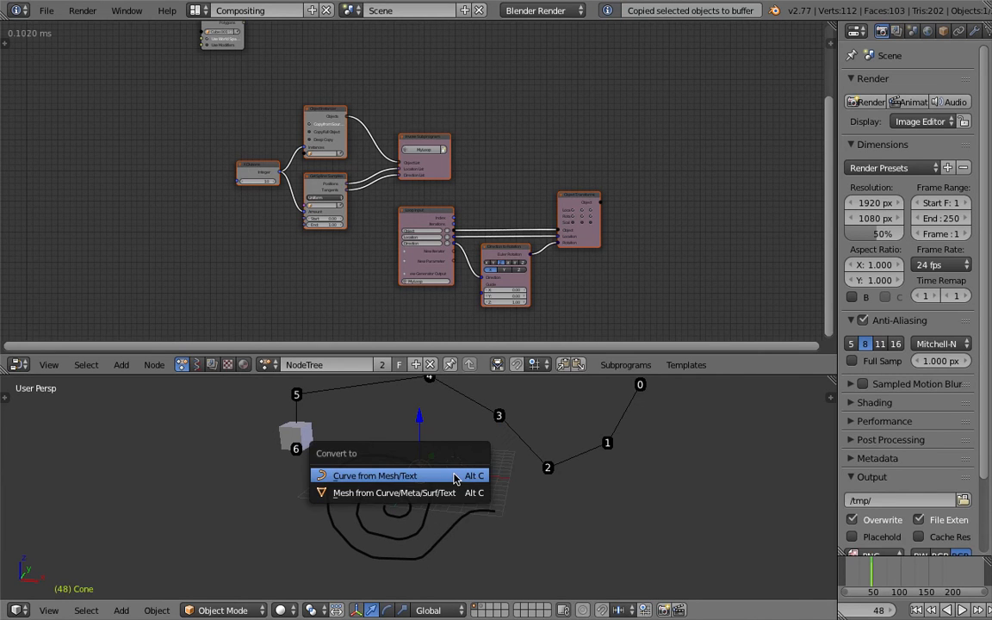
left_click(409, 476)
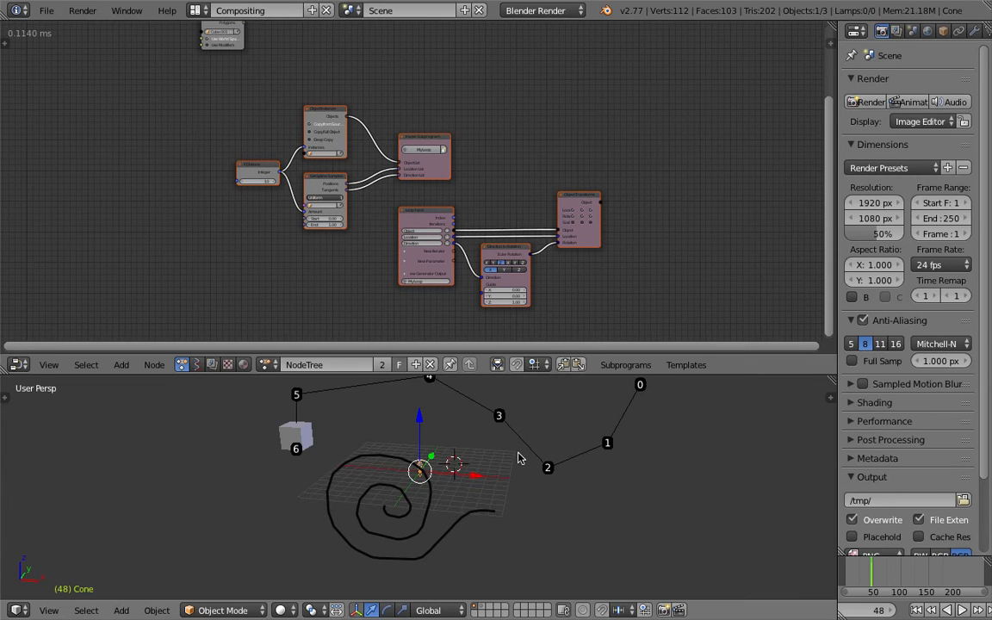
- Show the 3D view's properties region, expand its Display settings and bring the Grease Pencil layer settings into view
middle_click_drag(523, 458, 418, 459)
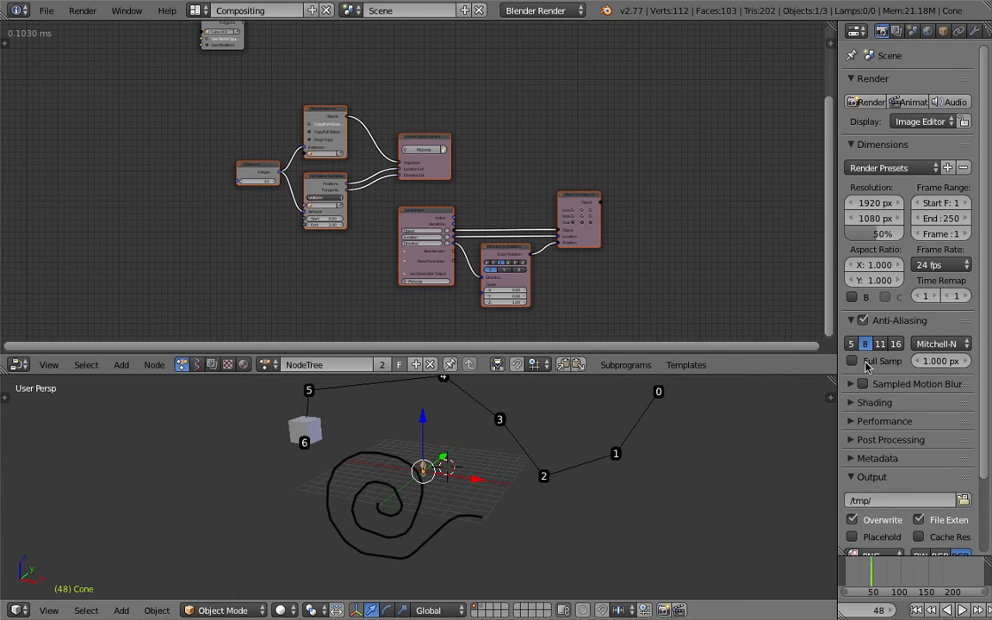
key("n")
scroll(795, 508, "down", 6)
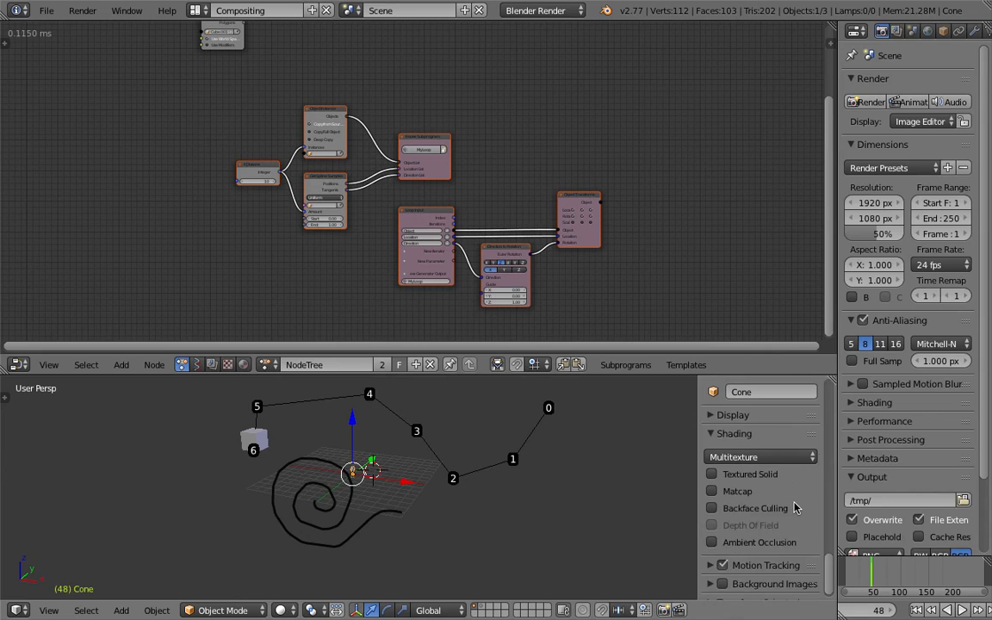
scroll(794, 509, "down", 1)
scroll(780, 500, "up", 3)
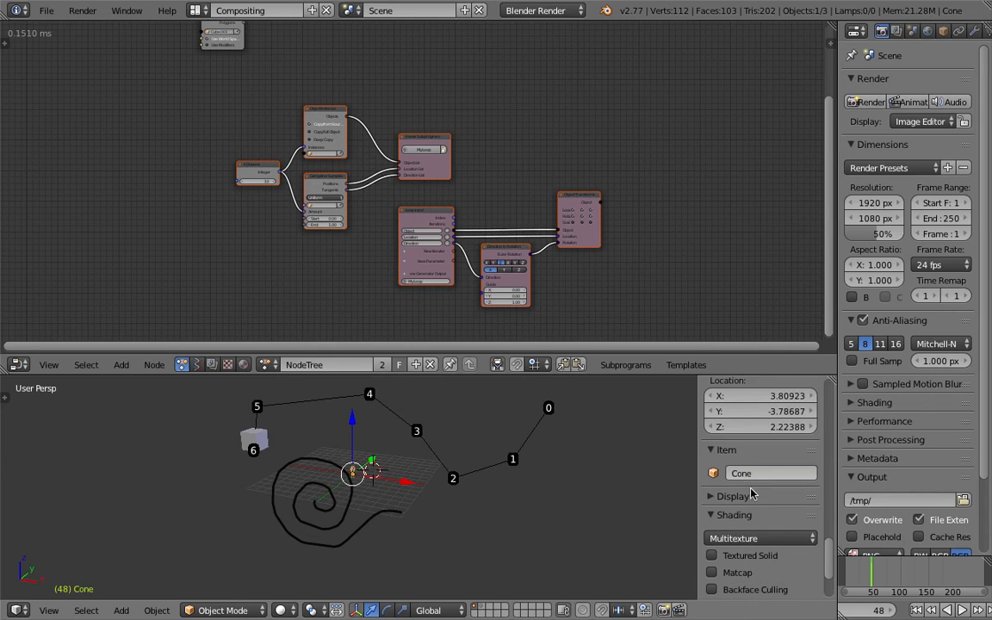
left_click(749, 497)
middle_click_drag(415, 485, 422, 484, "shift")
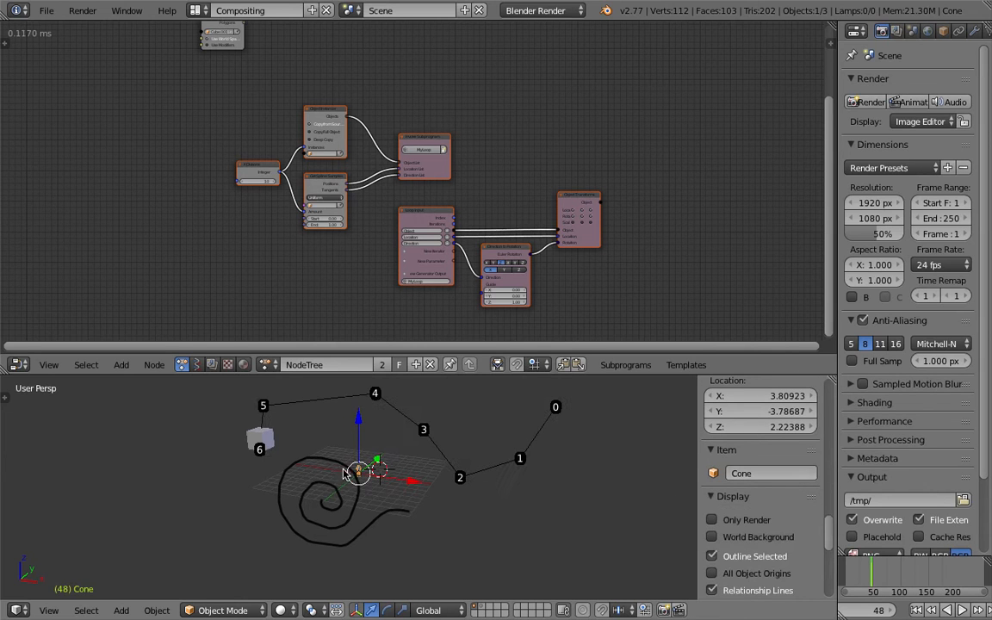
scroll(769, 494, "up", 8)
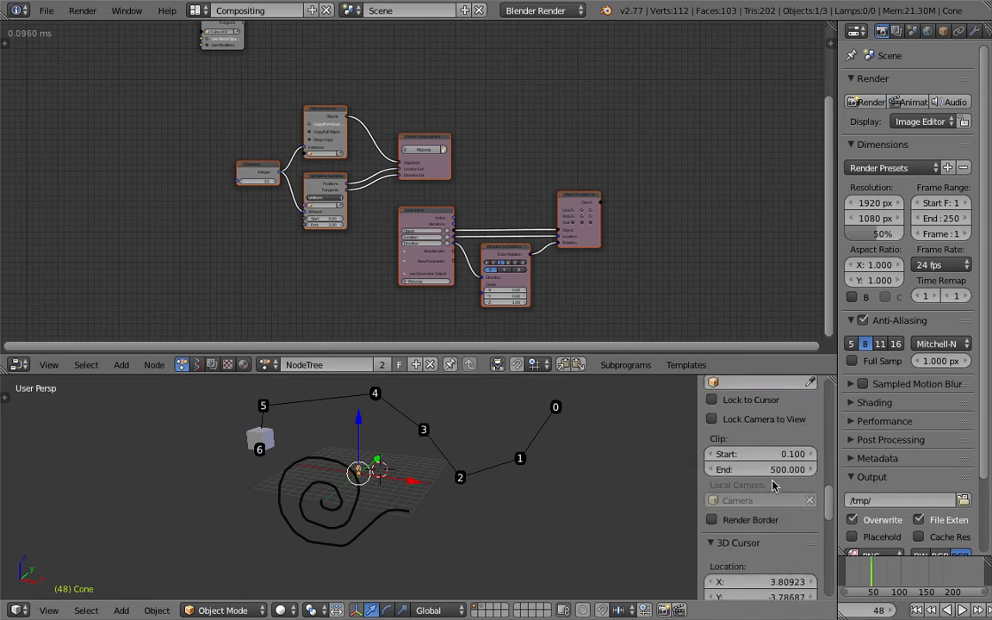
scroll(761, 482, "up", 3)
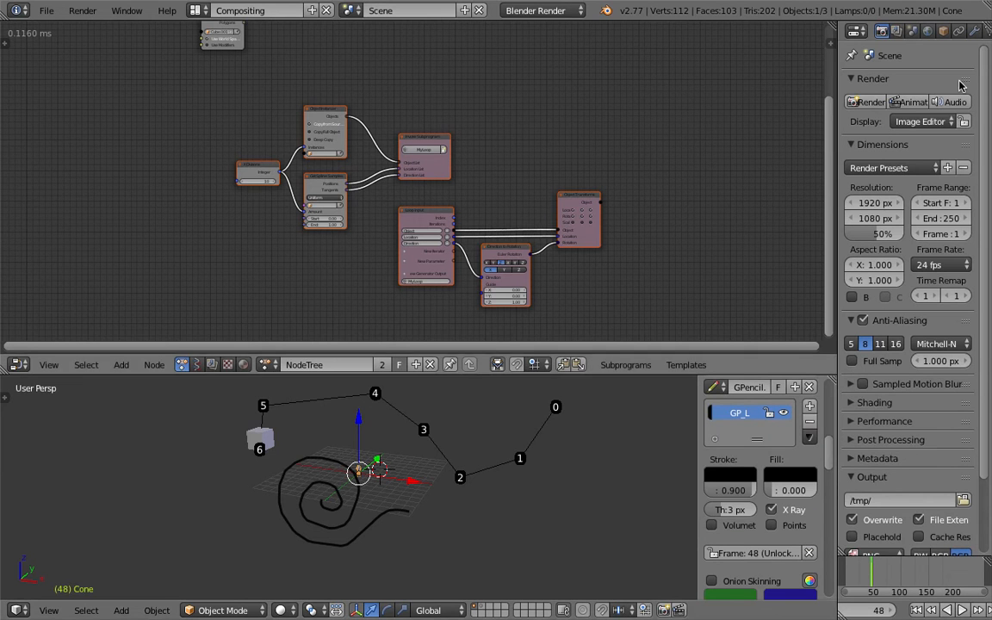
- Split the Properties editor, switch the upper part to an Outliner and enlarge it to show the scene's objects
left_click_drag(987, 23, 982, 101)
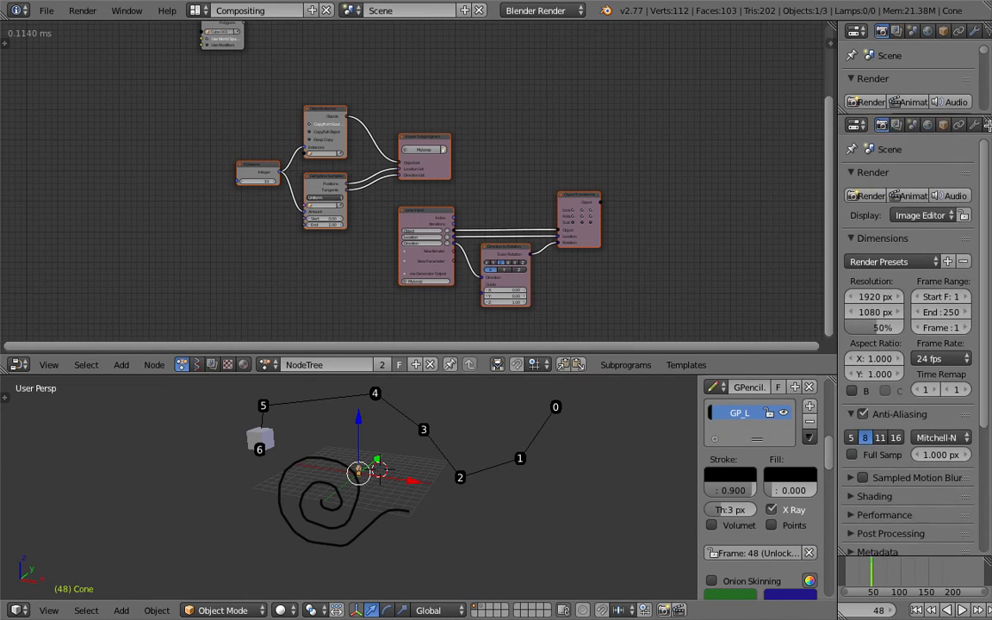
left_click(854, 31)
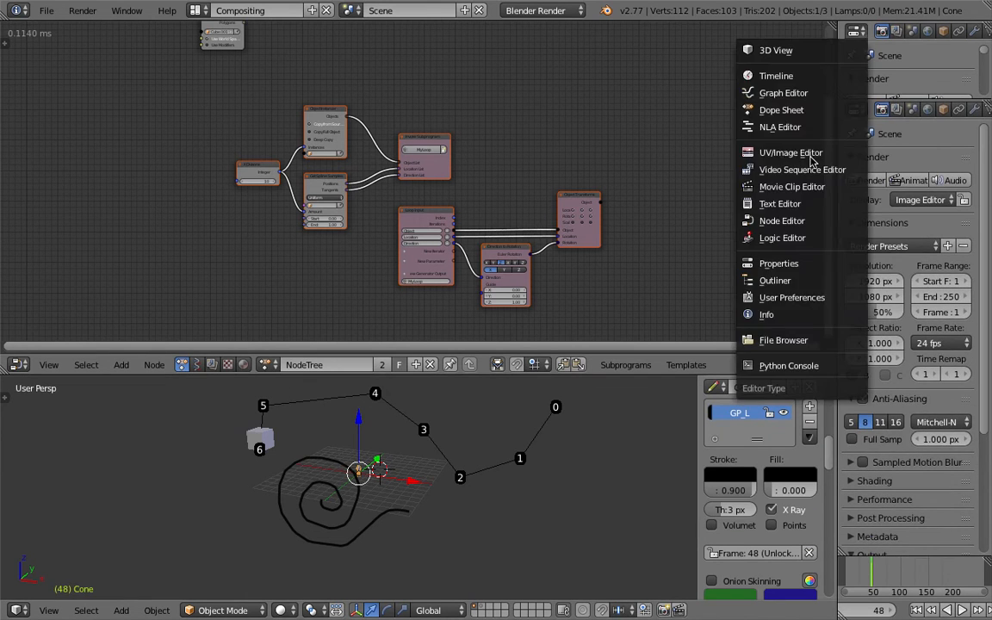
left_click(775, 281)
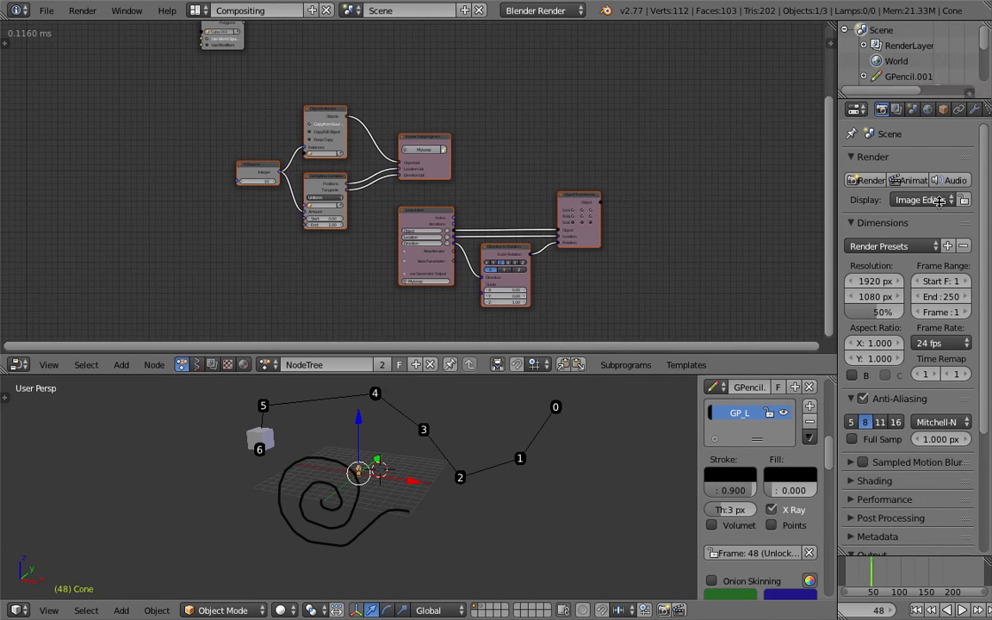
left_click_drag(936, 99, 926, 238)
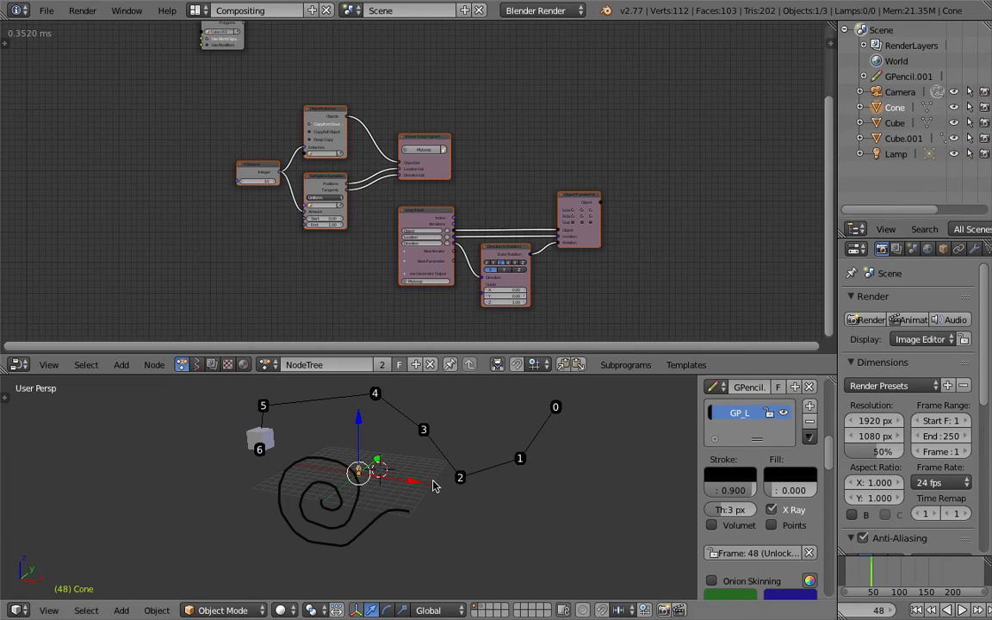
- Delete the first spiral's Grease Pencil layer and, with no objects selected, draw a new freehand spiral in front of the arrow
left_click(810, 421)
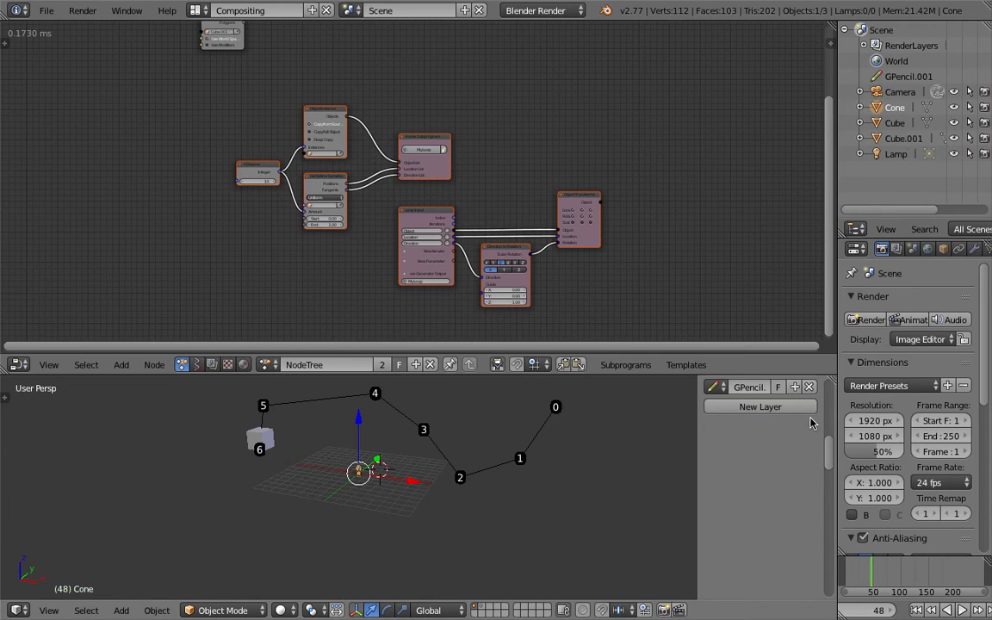
mouse_move(371, 486)
middle_mouse_down()
mouse_move(390, 501)
mouse_move(373, 503)
middle_mouse_up()
key("a")
key("d")
mouse_move(348, 508)
left_mouse_down()
mouse_move(368, 512)
mouse_move(337, 512)
mouse_move(350, 530)
mouse_move(400, 505)
mouse_move(388, 483)
mouse_move(320, 476)
mouse_move(332, 543)
mouse_move(370, 550)
mouse_move(420, 492)
left_mouse_up()
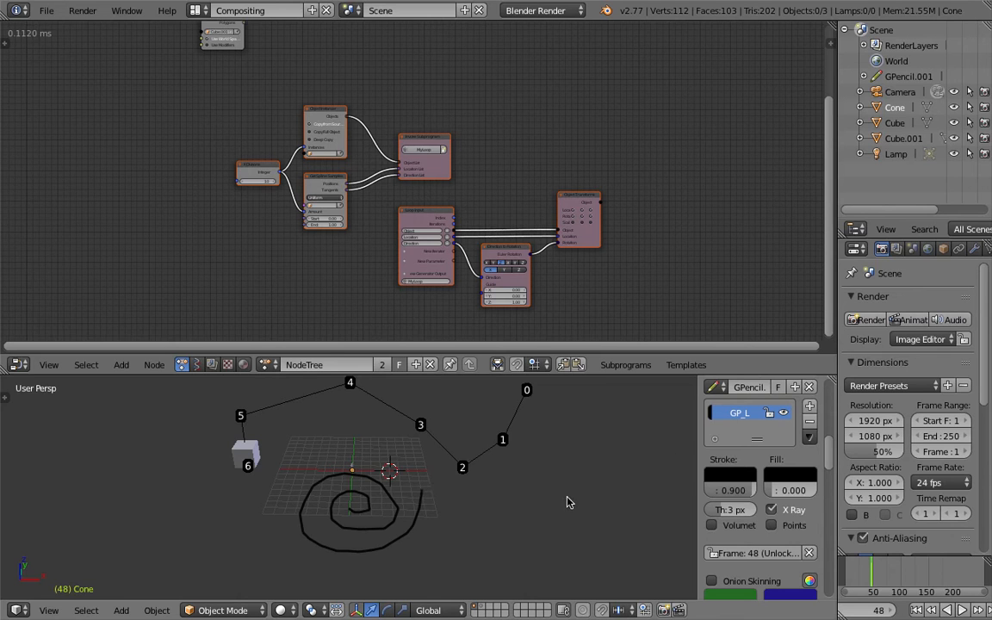
- Convert the Grease Pencil spiral to a Bezier Curve and delete its source Grease Pencil layer
key("space")
type("conver")
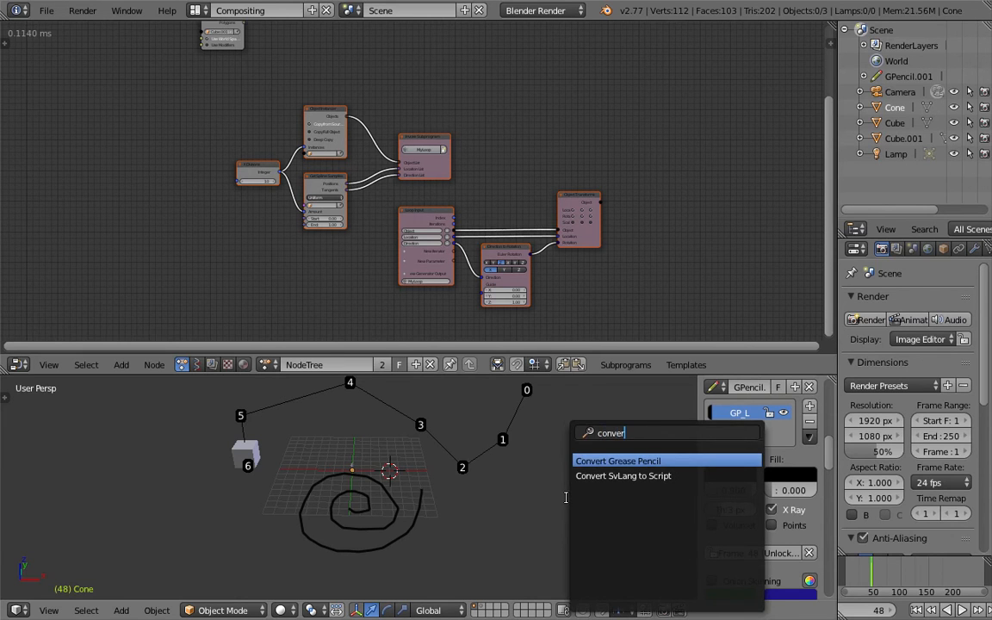
key("Return")
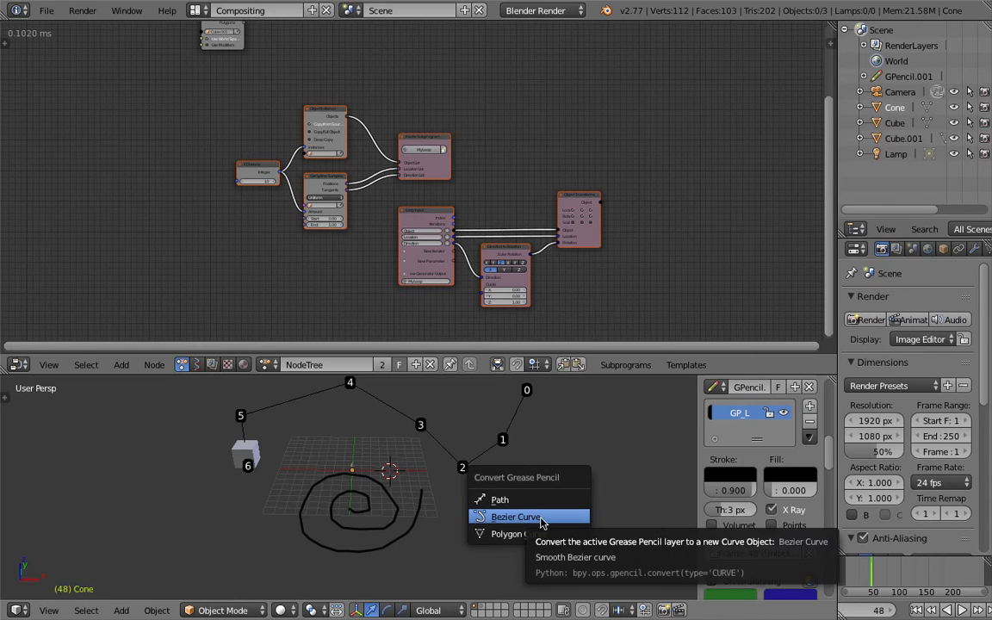
left_click(535, 520)
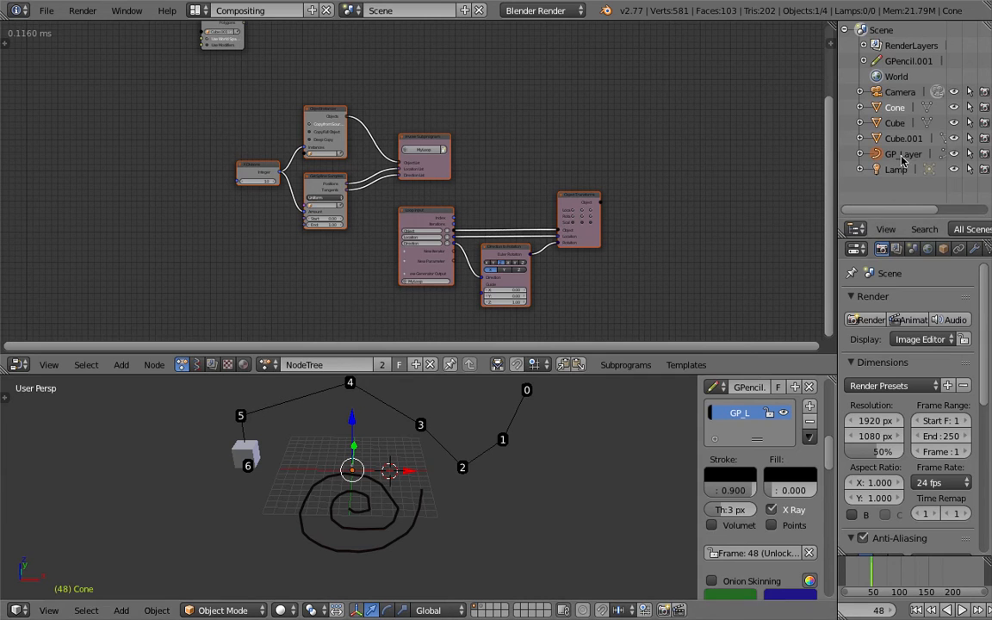
left_click(810, 421)
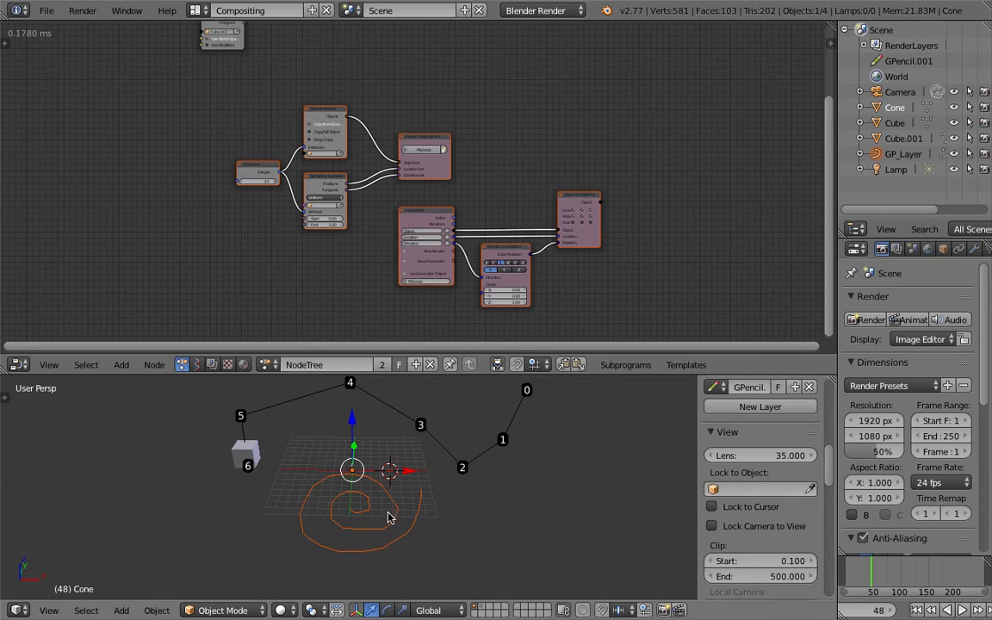
- Inspect the cone and the spiral GP_Layer curve by briefly switching each between Object Mode and Edit Mode
key("Tab")
key("Tab")
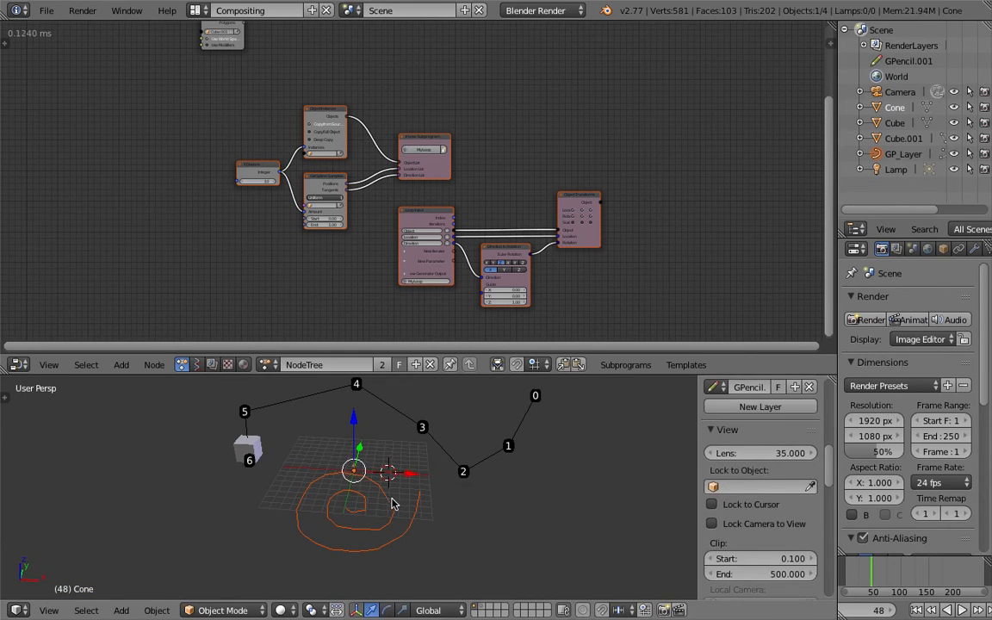
right_click(394, 497)
key("Tab")
key("Tab")
scroll(377, 500, "up", 1)
middle_click_drag(378, 501, 415, 491, "shift")
scroll(430, 496, "up", 2)
key("Tab")
key("Tab")
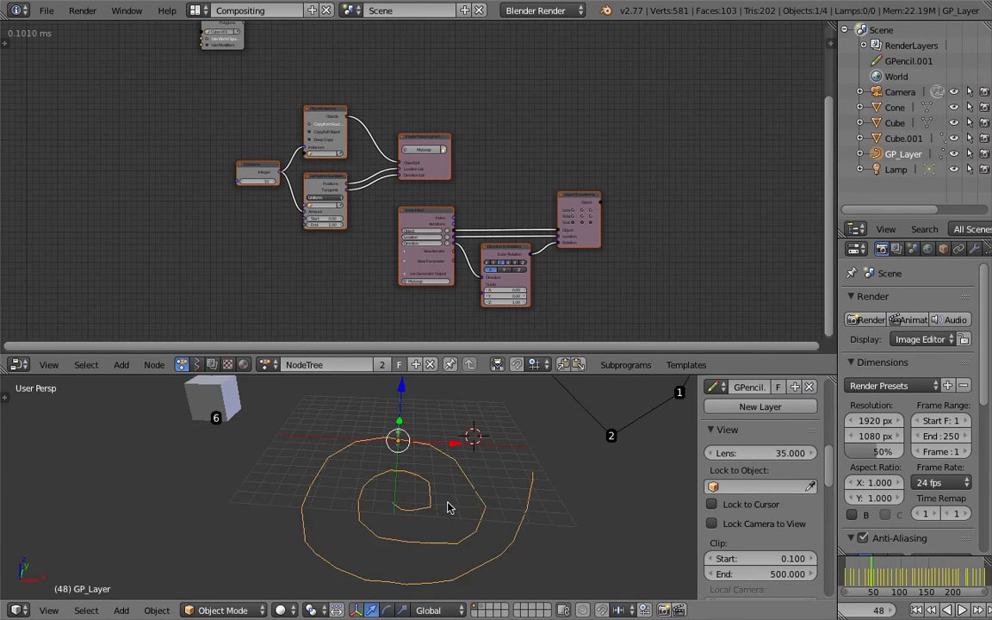
- Select the cone in the scene and assign it as the source object of the Object Instancer node
scroll(446, 506, "down", 1)
scroll(383, 237, "up", 3)
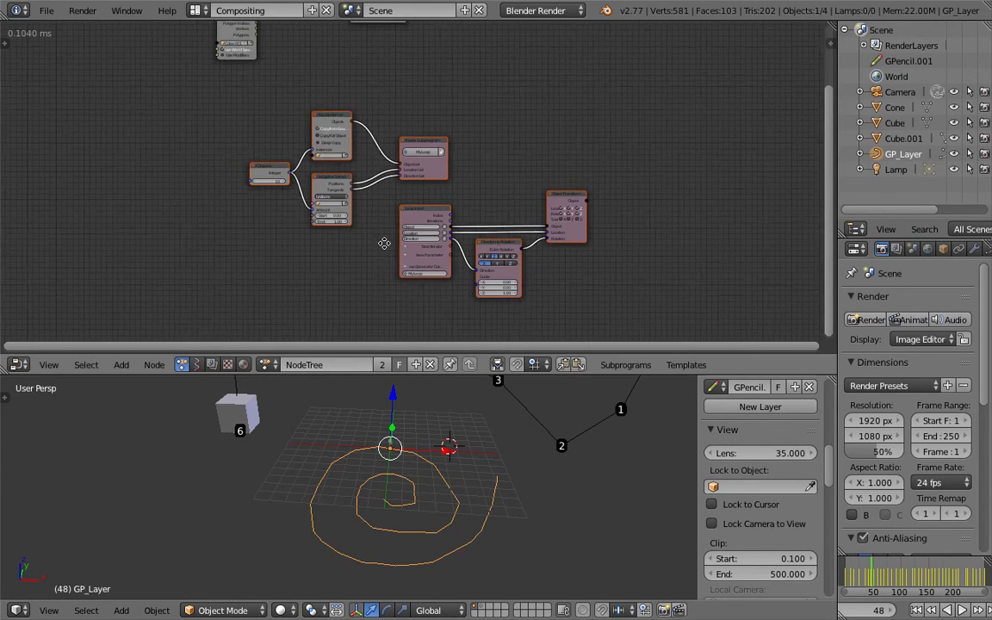
scroll(383, 229, "up", 2)
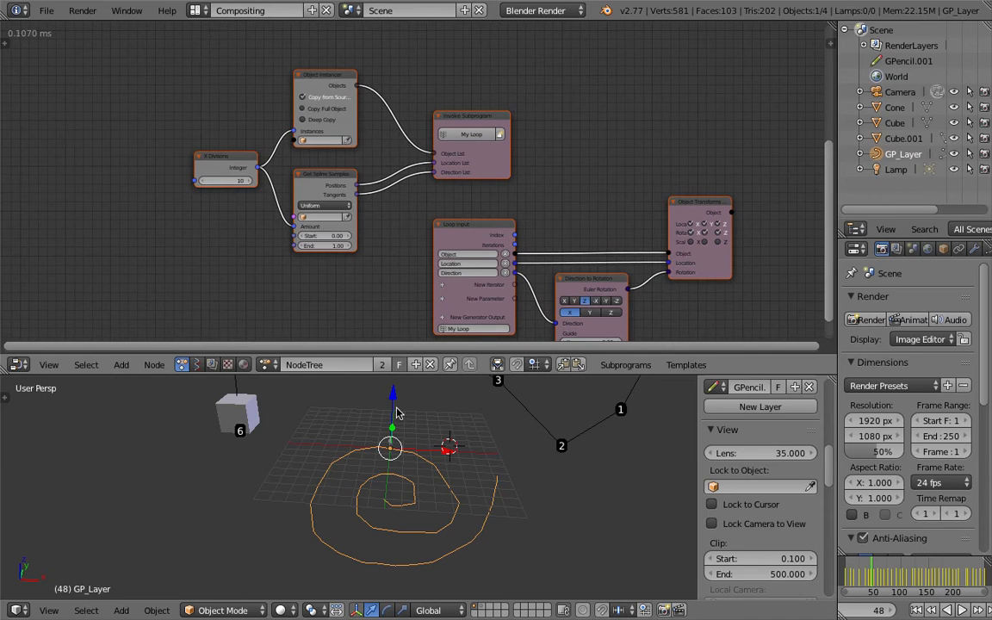
mouse_move(369, 398)
middle_mouse_down()
mouse_move(428, 448)
mouse_move(391, 430)
mouse_move(408, 414)
middle_mouse_up()
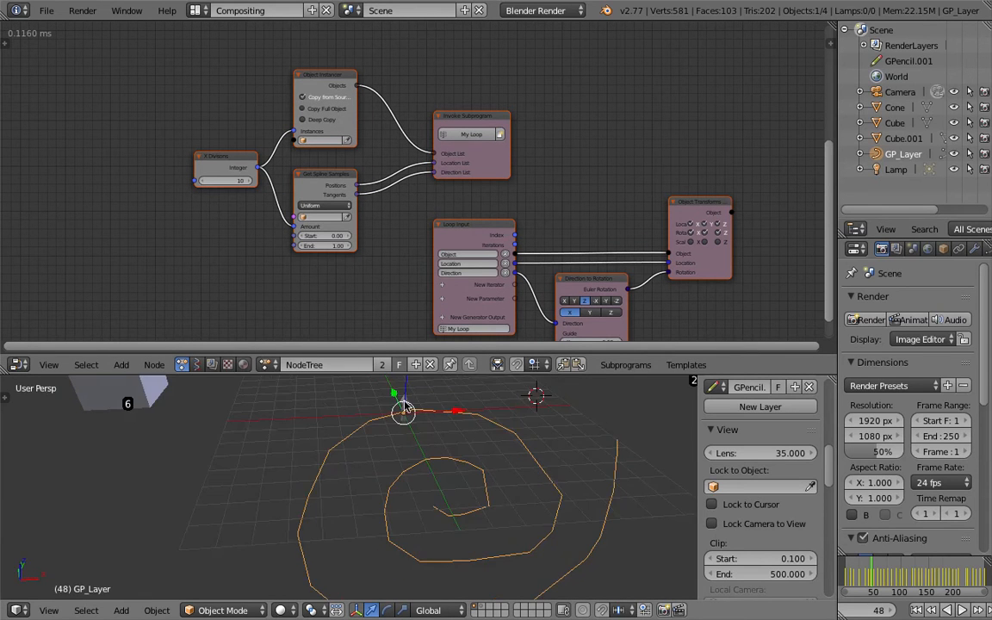
right_click(406, 407)
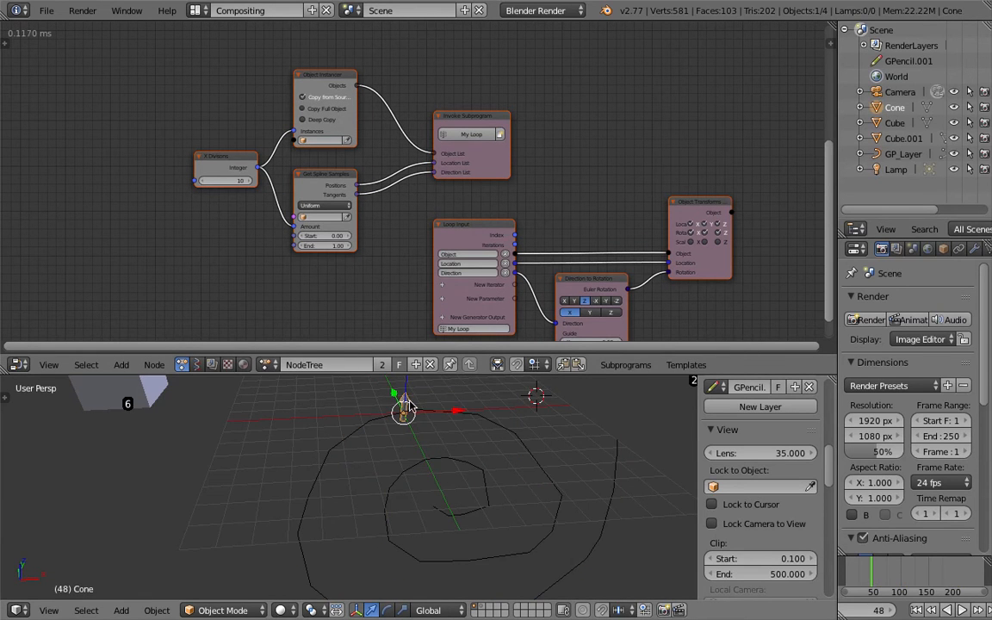
left_click(349, 142)
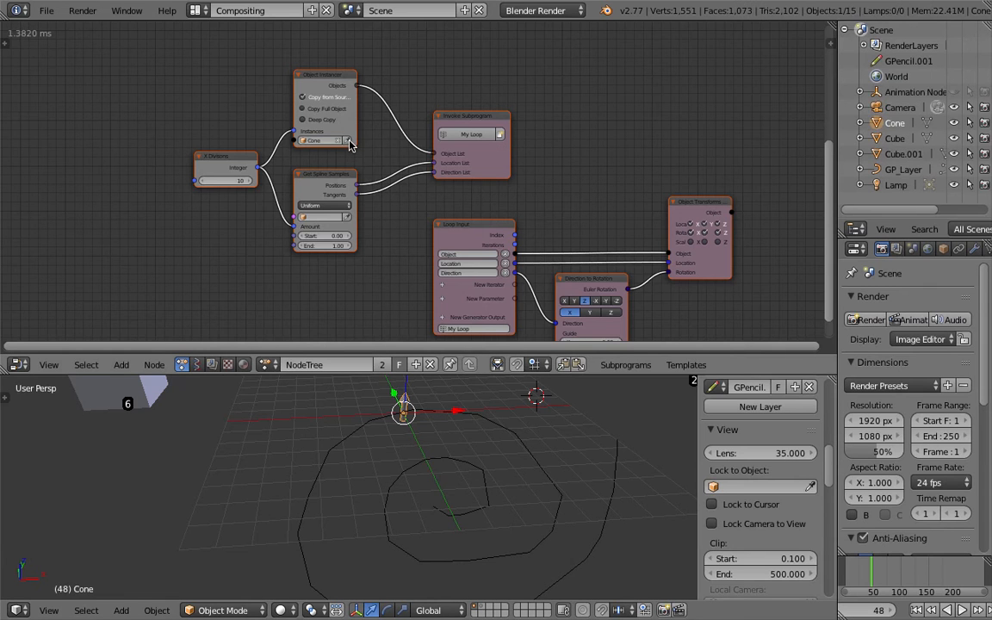
- Select the spiral GP_Layer curve and assign it as the spline source of the Get Spline Samples node
scroll(379, 242, "down", 2)
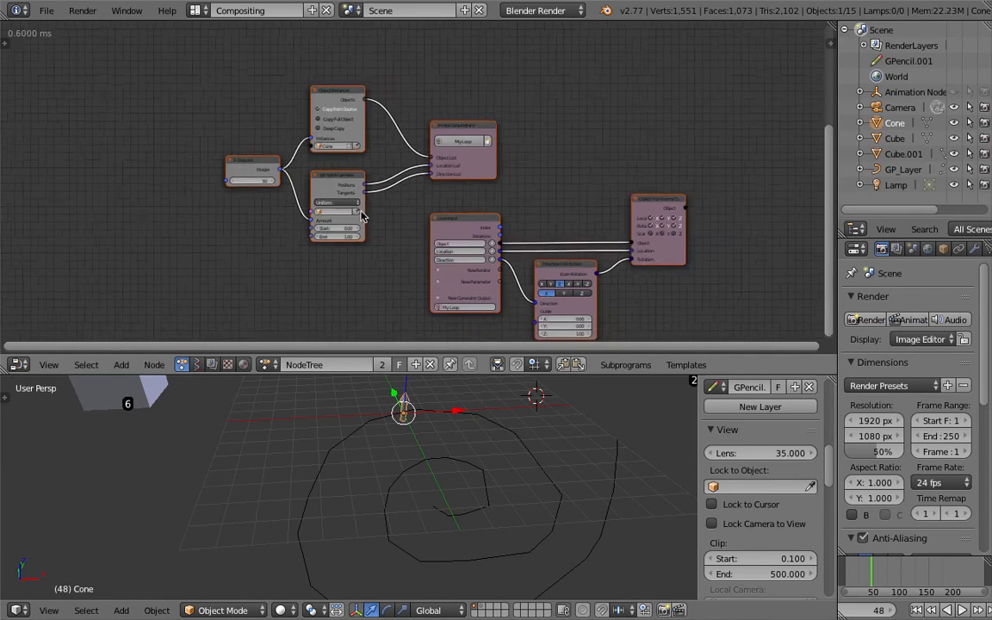
right_click(372, 430)
left_click(351, 214)
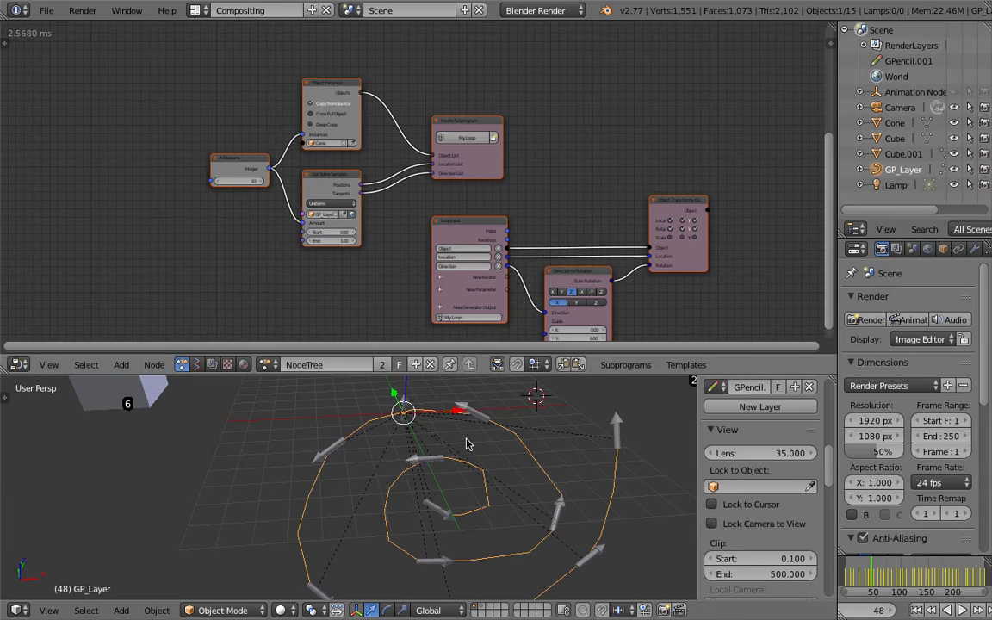
- Raise the X Divisions integer to 27 so more cone instances are placed along the spiral
middle_click_drag(483, 453, 358, 494)
scroll(336, 284, "up", 2)
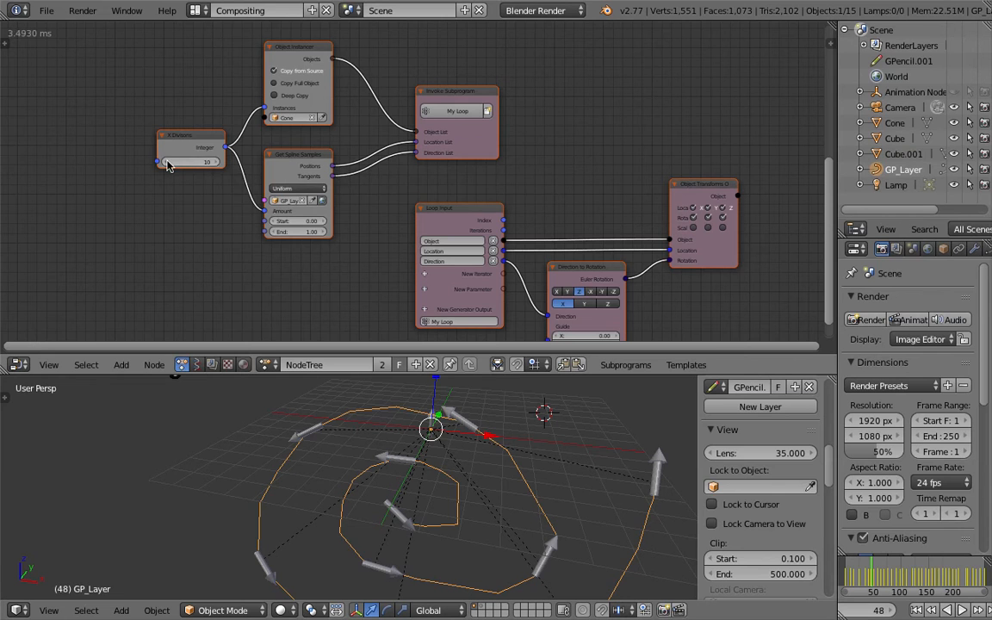
left_click(216, 163)
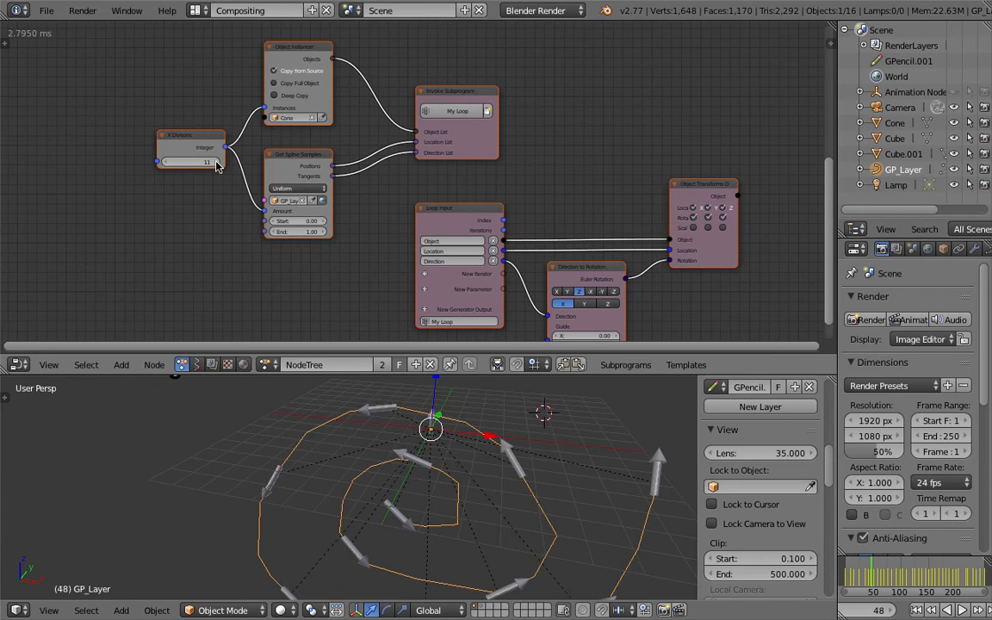
left_click(216, 163)
left_click(216, 163)
left_click(216, 162)
left_click(216, 163)
left_click(216, 162)
left_click(216, 163)
left_click(216, 163)
left_click(216, 163)
left_click(216, 163)
left_click(216, 162)
left_click(217, 162)
left_click(216, 163)
left_click(216, 162)
left_click(216, 163)
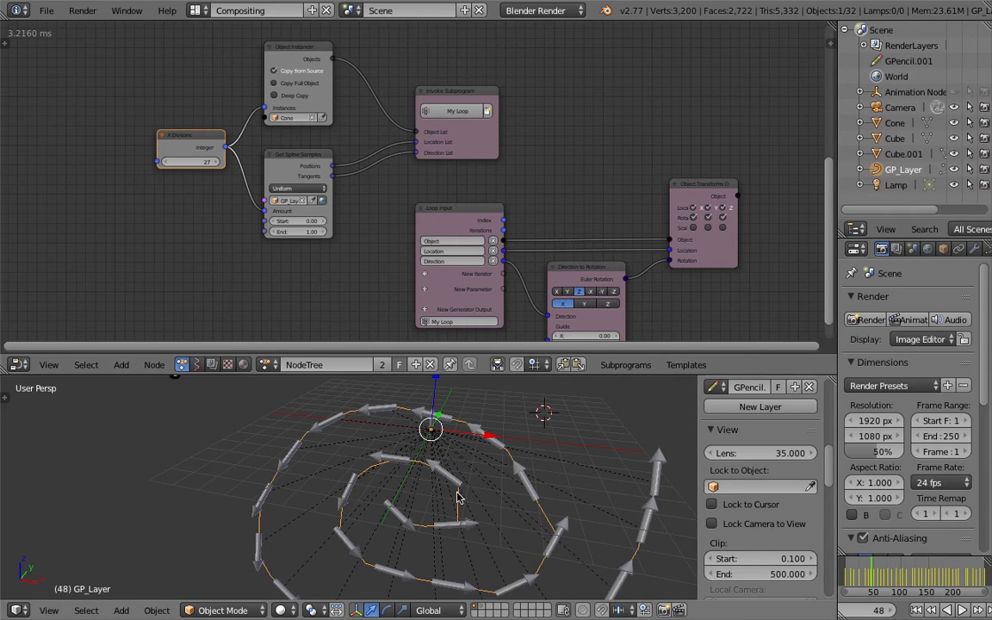
- Give the node editor more height and move the Invoke Subprogram node closer to the Get Spline Samples node
middle_click_drag(443, 490, 461, 496)
middle_click_drag(336, 184, 295, 146)
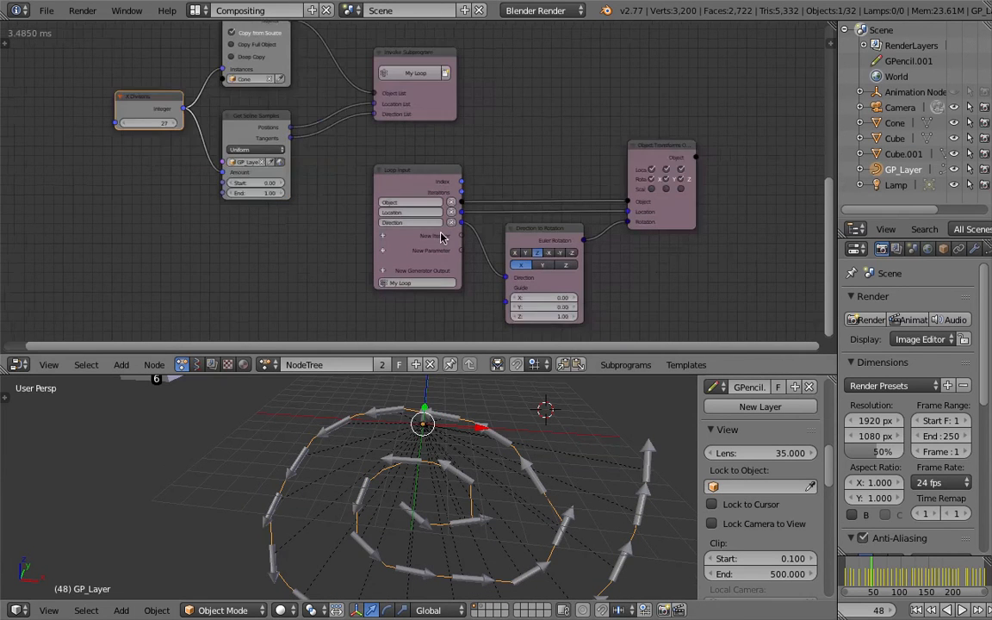
left_click_drag(598, 376, 598, 407)
left_click_drag(446, 127, 417, 121)
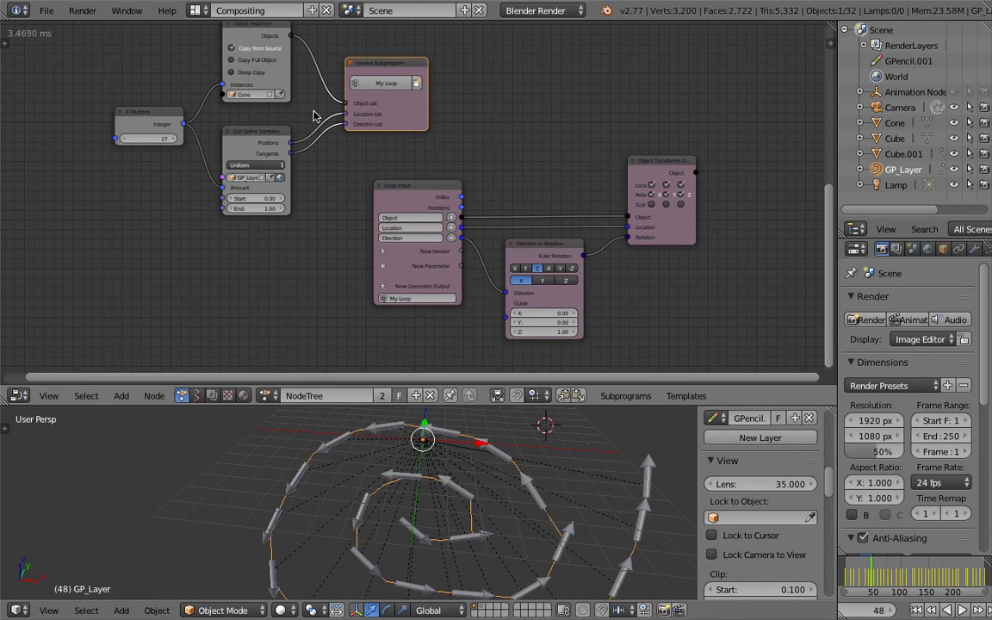
- Save the project over the existing file AN_Mix_List_Anim_002.blend
middle_click_drag(472, 504, 493, 508)
key("ctrl+s")
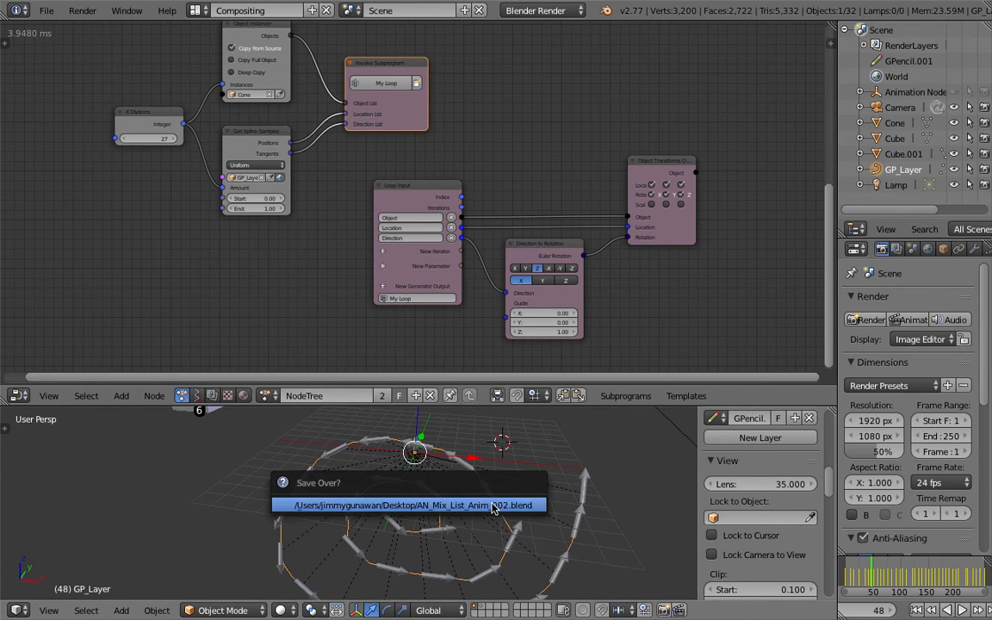
left_click(493, 507)
- Move the Object Transforms node slightly farther from the Direction to Rotation node
left_click_drag(678, 163, 704, 159)
middle_click_drag(570, 165, 557, 161)
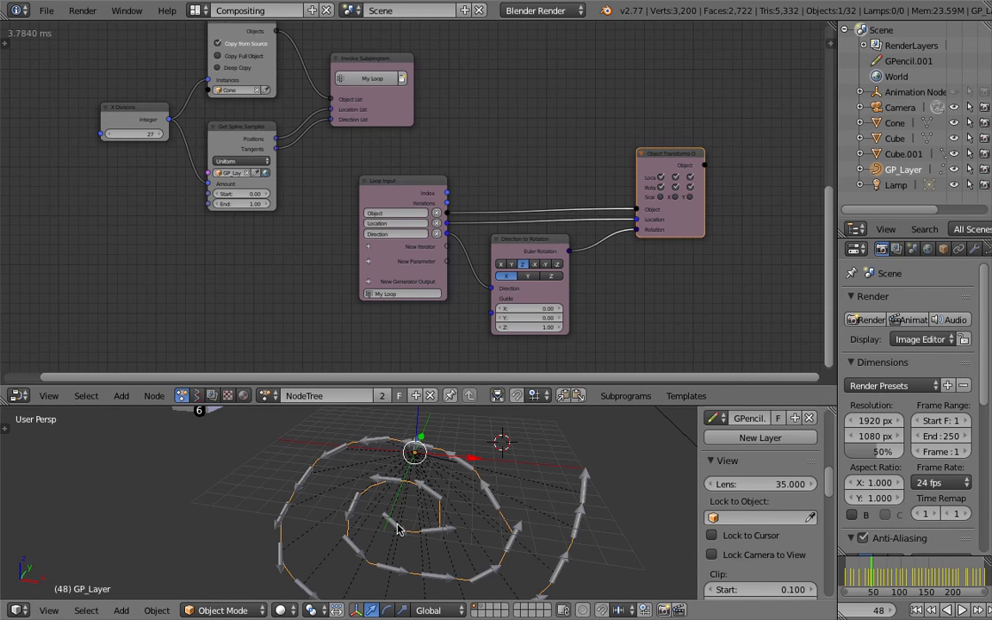
middle_click_drag(487, 516, 454, 520)
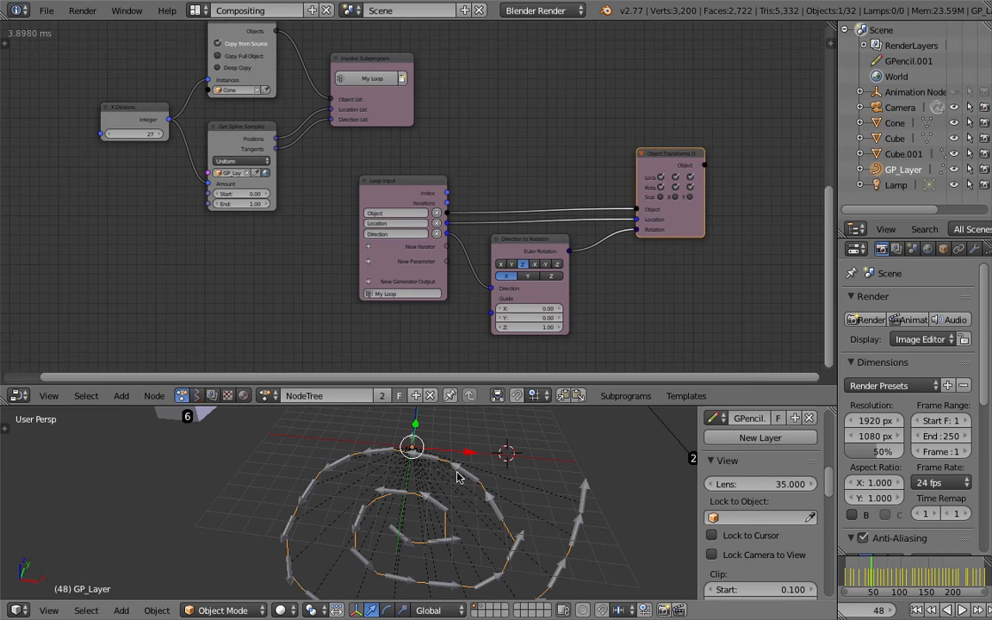
- Adjust the boundary between the node editor and the 3D view to give the 3D view more height
left_click_drag(495, 406, 498, 368)
middle_click_drag(506, 138, 471, 122)
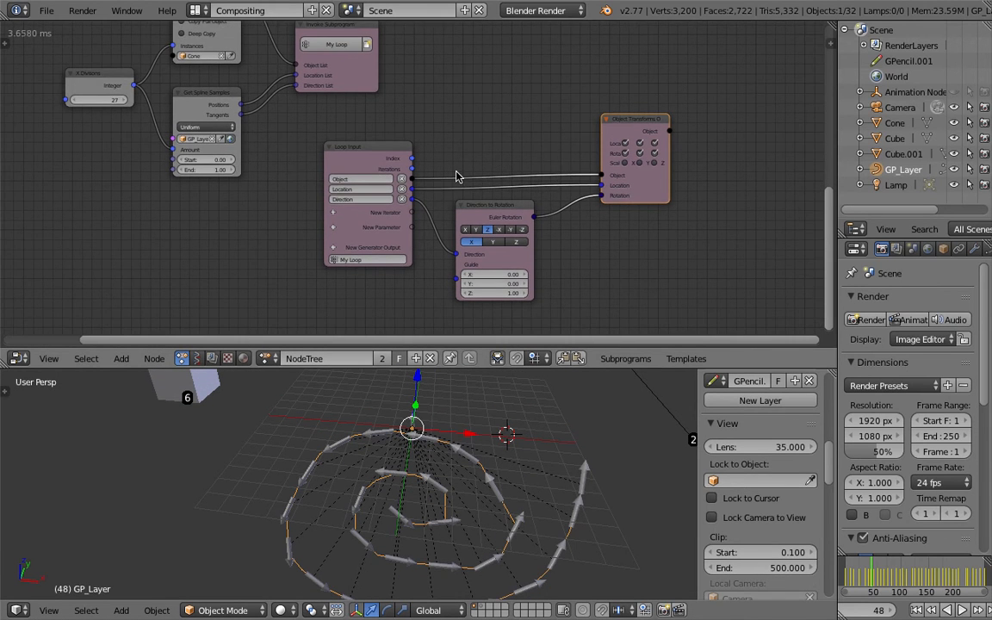
scroll(455, 173, "up", 2)
middle_click_drag(277, 122, 299, 177)
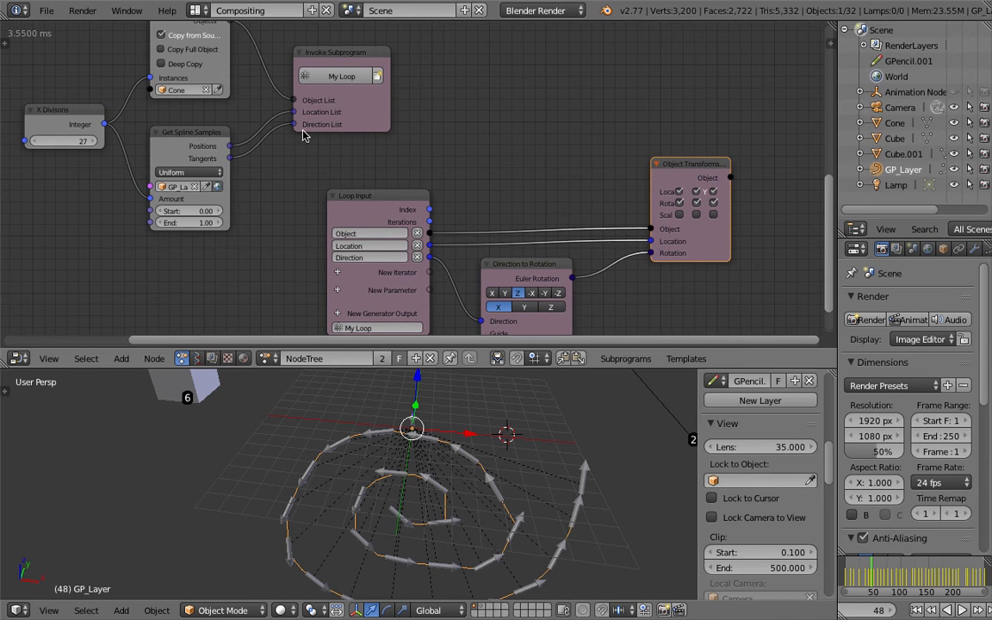
middle_click_drag(387, 167, 389, 161)
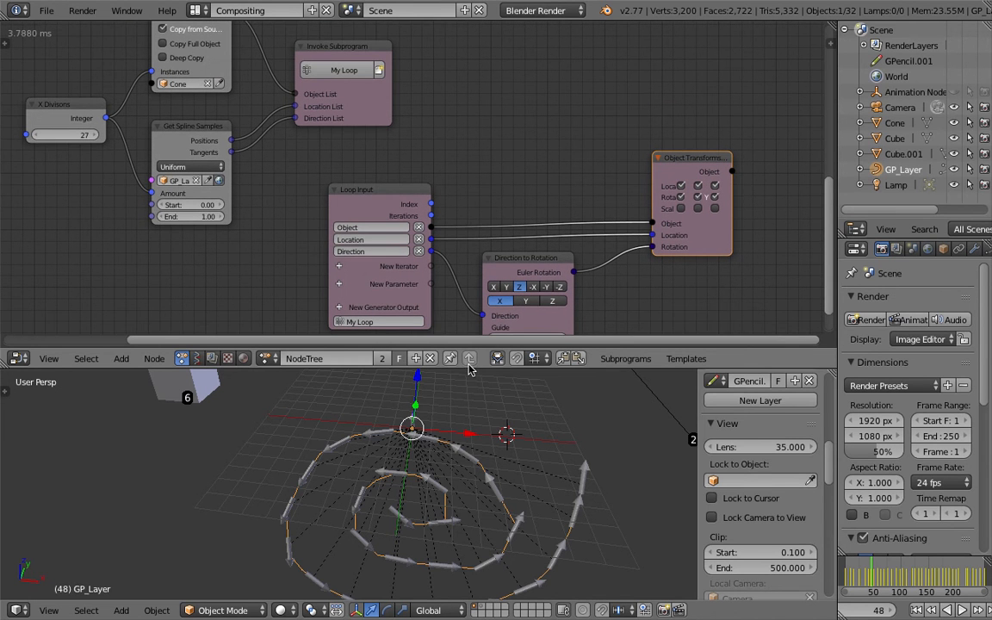
left_click_drag(469, 367, 472, 377)
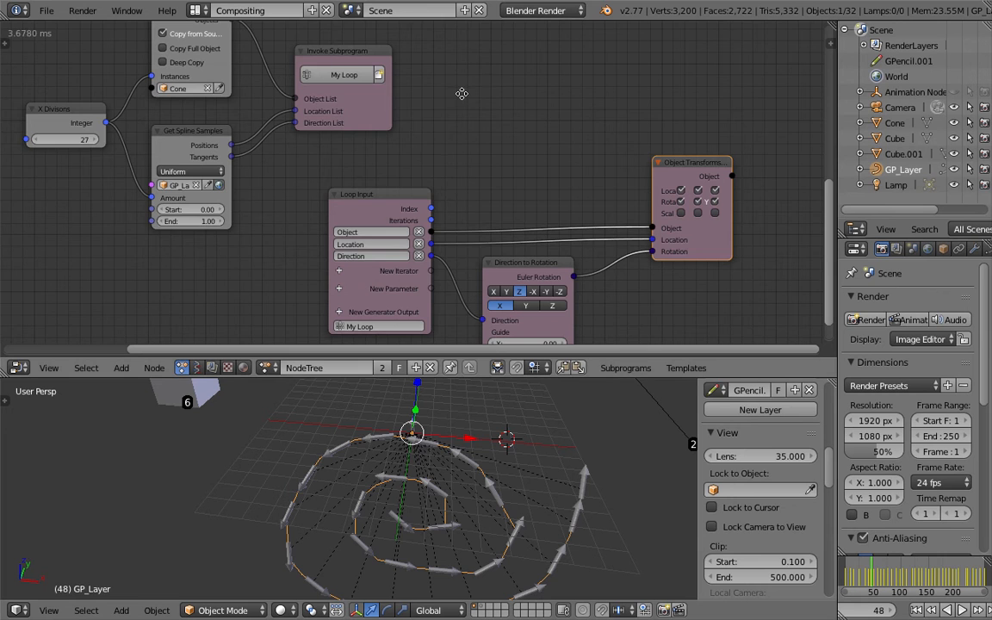
- Move the Object Transforms node slightly closer to the Direction to Rotation node
scroll(465, 95, "down", 3)
middle_click_drag(485, 87, 507, 94)
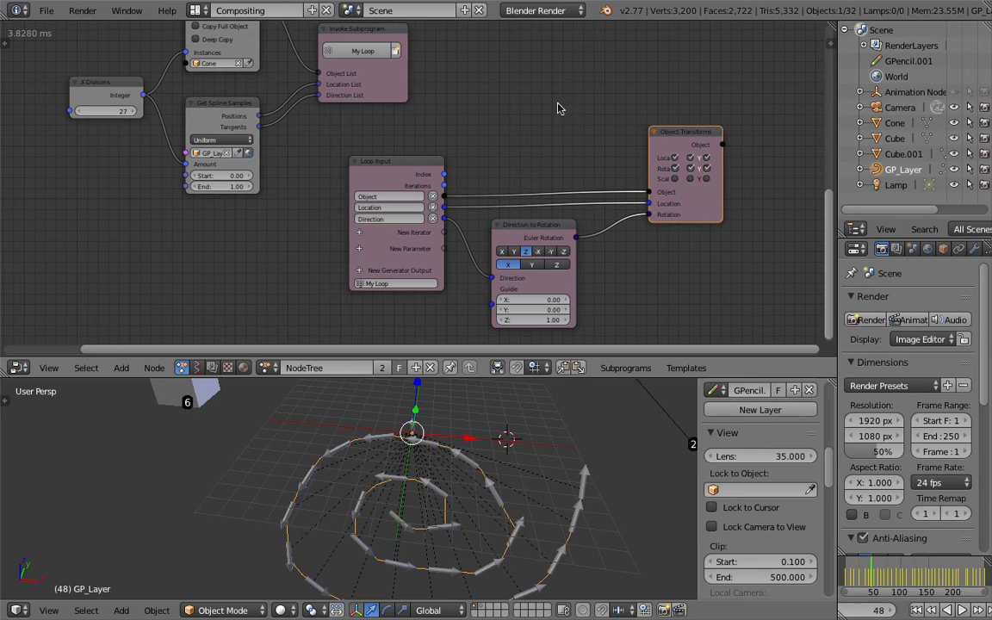
middle_click_drag(580, 115, 552, 98)
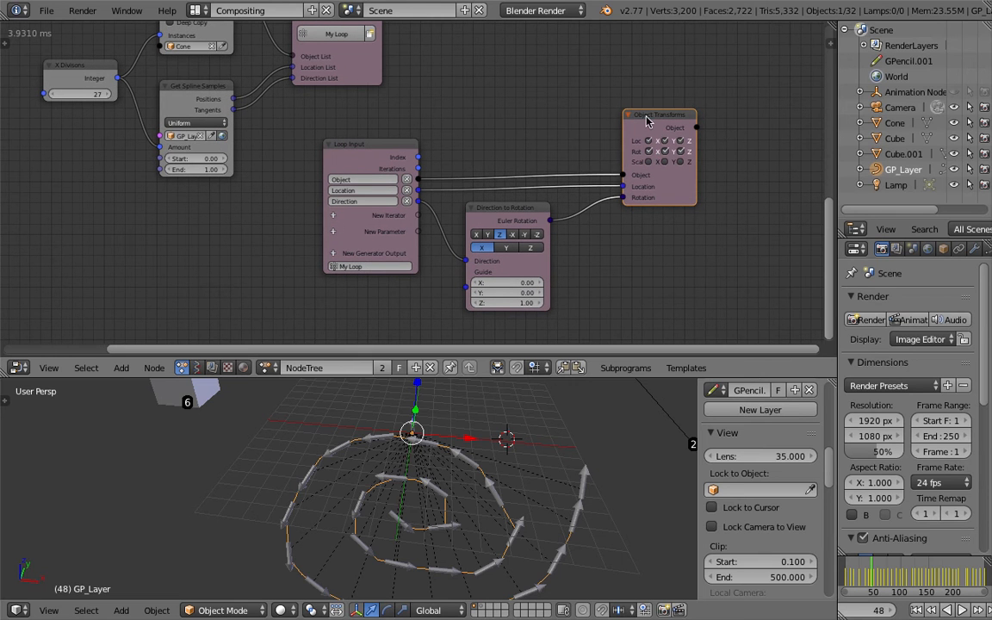
left_click_drag(657, 121, 630, 124)
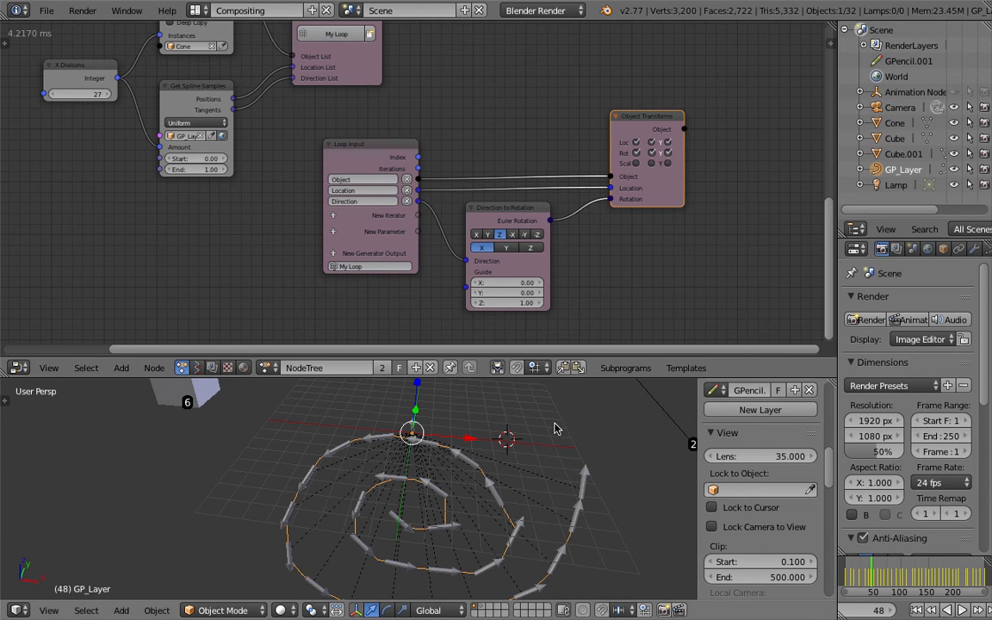
- Move the Invoke Subprogram node slightly away from the Object Instancer and Get Spline Samples nodes
scroll(556, 428, "down", 1)
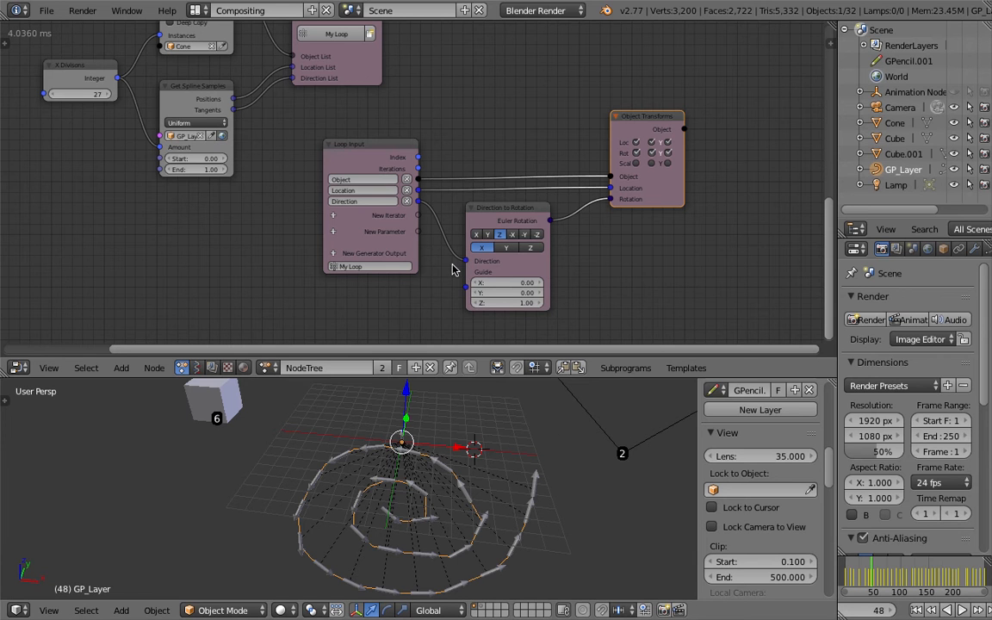
middle_click_drag(445, 92, 464, 140)
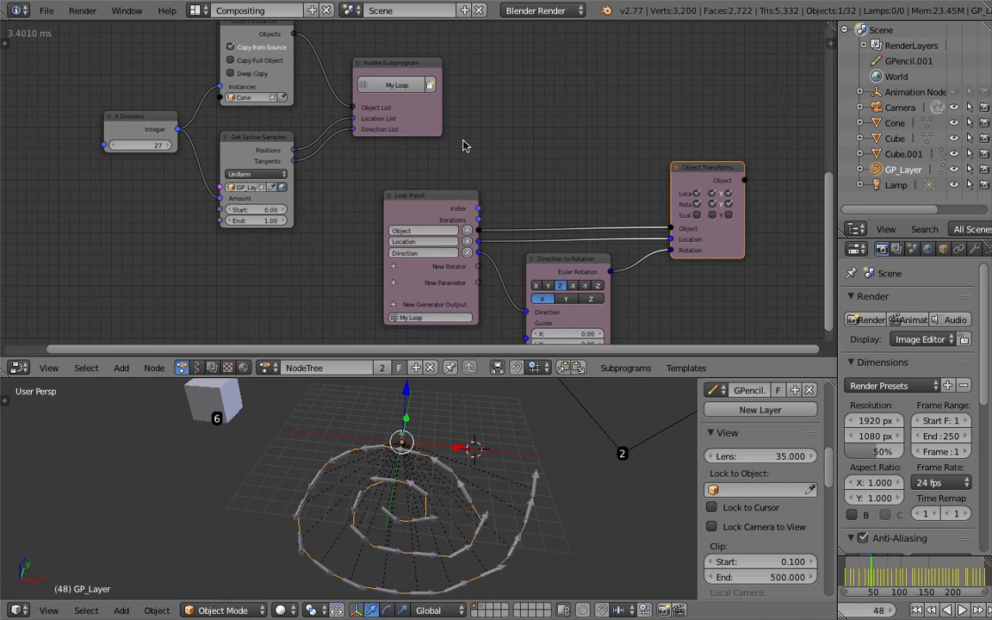
middle_click_drag(481, 150, 462, 139)
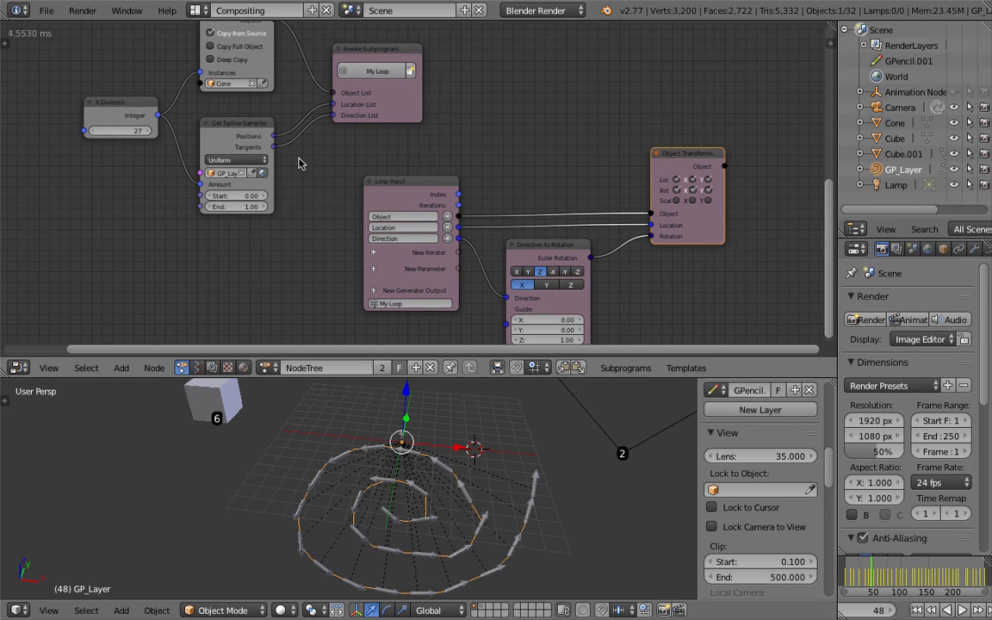
middle_click_drag(311, 172, 317, 198)
scroll(310, 194, "up", 1)
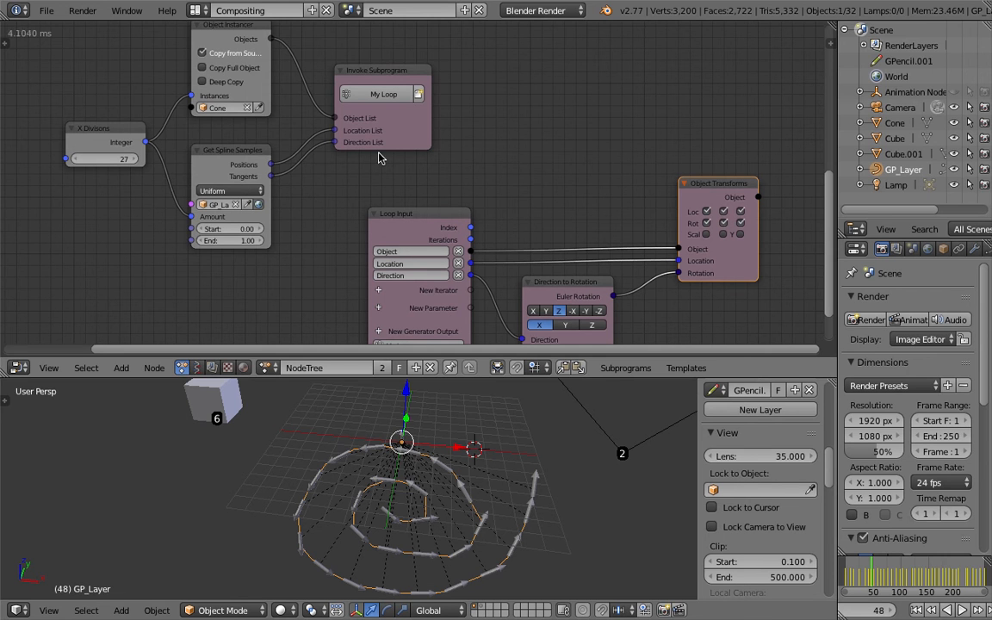
left_click(419, 139)
left_click_drag(421, 131, 440, 138)
scroll(448, 181, "down", 1)
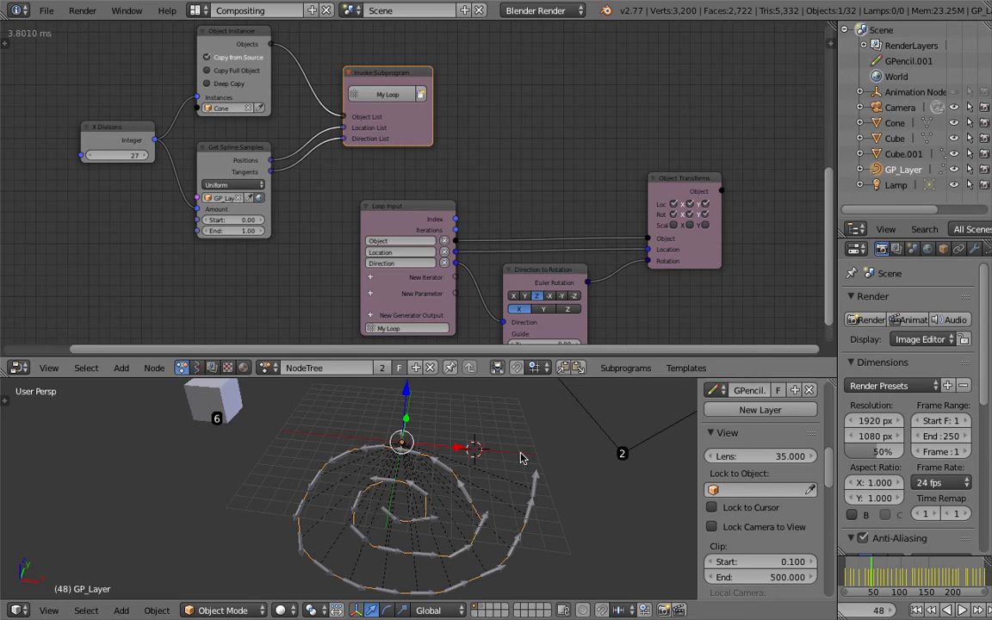
- Hide the dashed relationship lines of the cone instances using the Object Instancer node's advanced settings
middle_click_drag(477, 468, 438, 465)
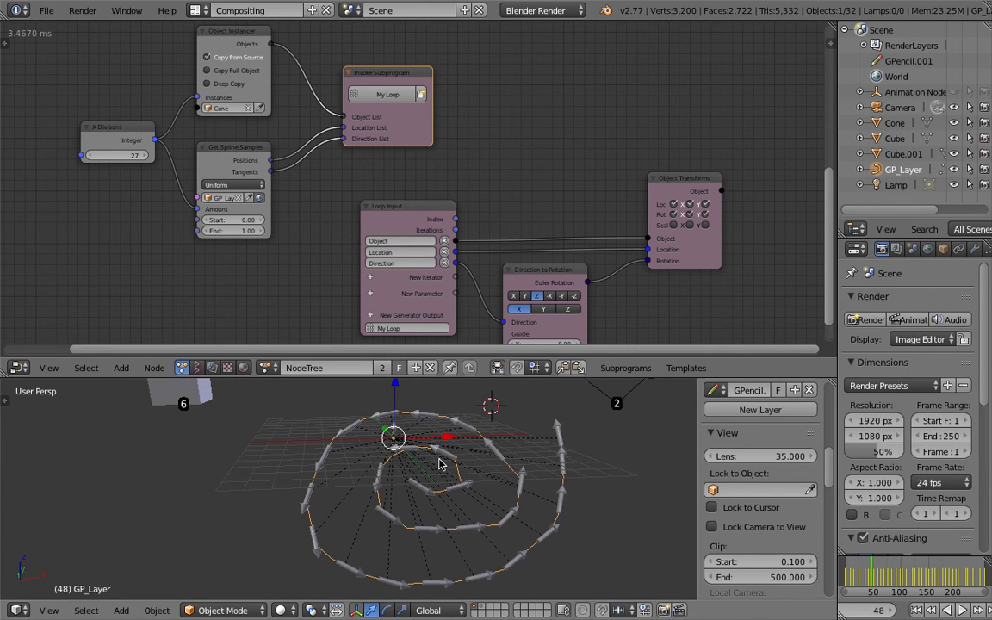
left_click(233, 151)
left_click(244, 31)
key("u")
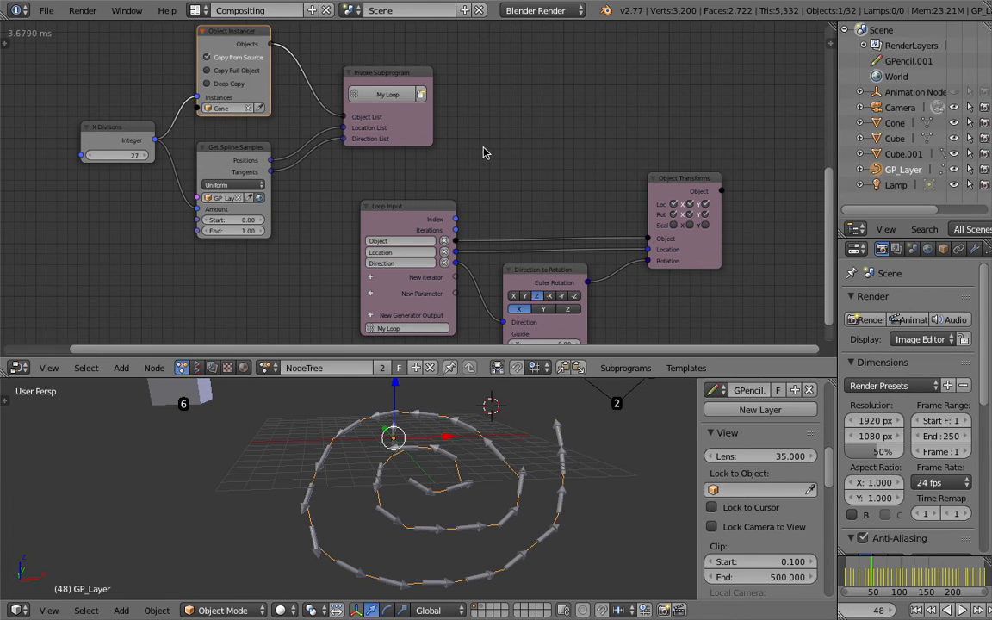
middle_click_drag(491, 490, 488, 489)
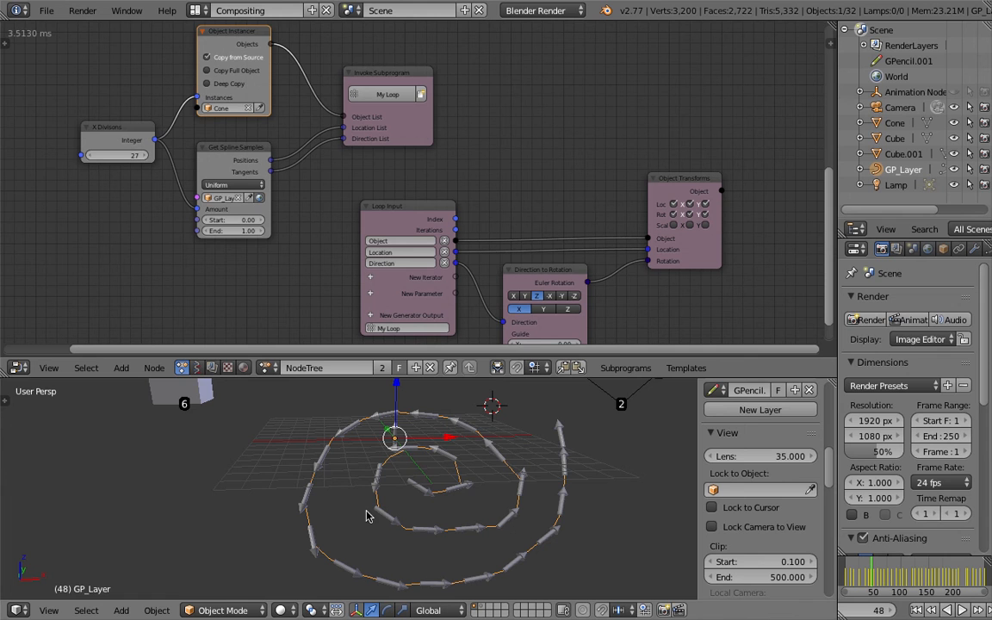
middle_click_drag(493, 435, 376, 428)
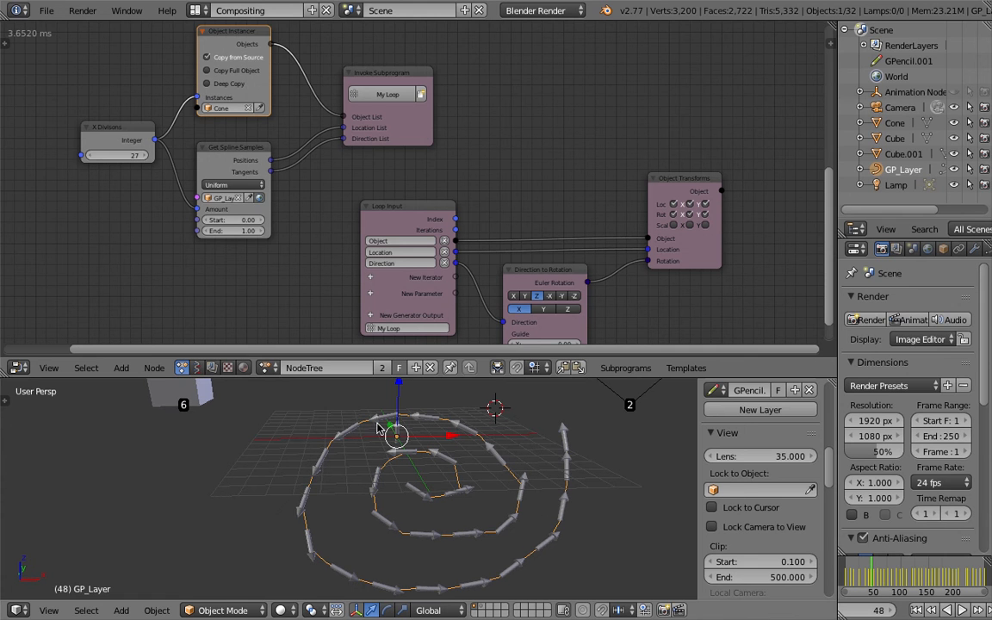
middle_click_drag(454, 216, 453, 207)
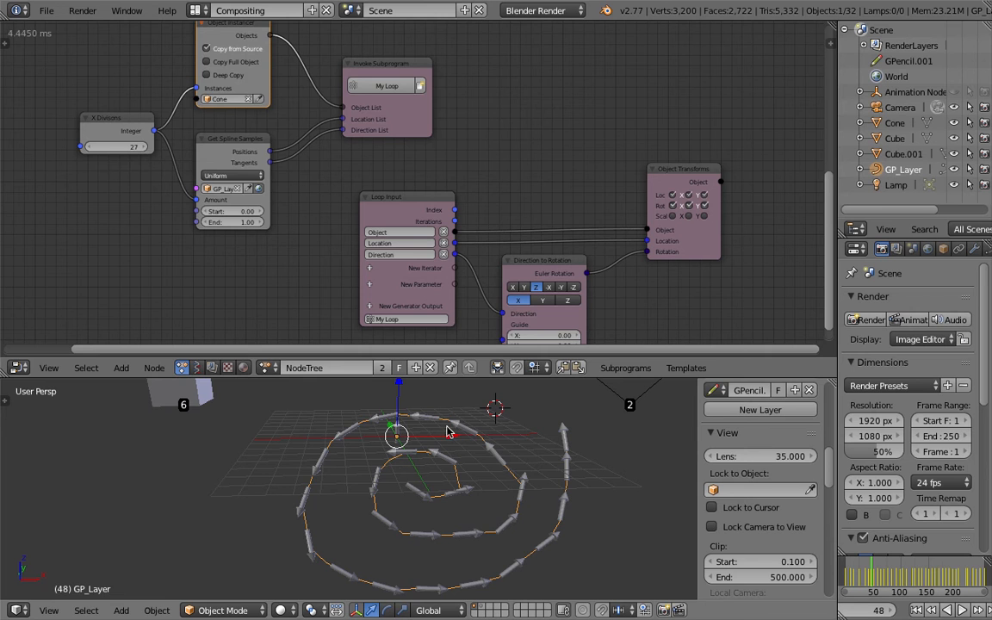
middle_click_drag(333, 125, 336, 187)
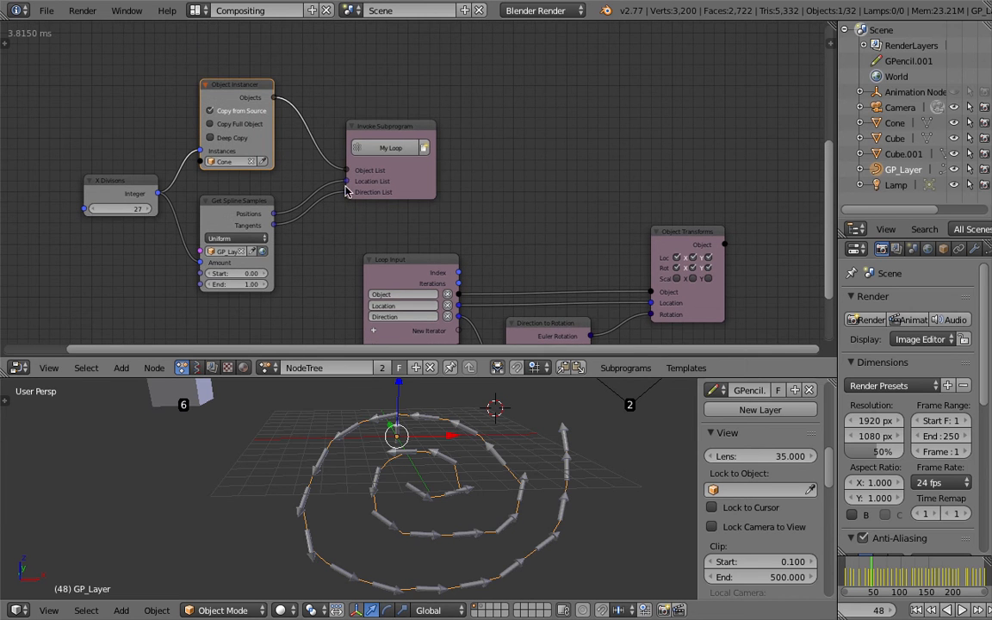
middle_click_drag(527, 93, 517, 111)
key("shift+a")
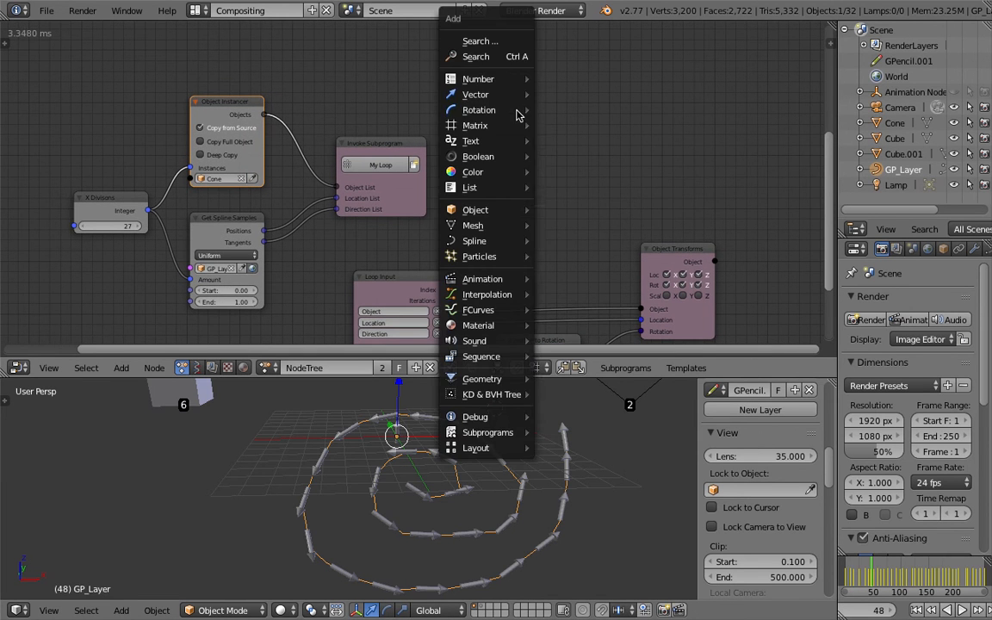
left_click(510, 57)
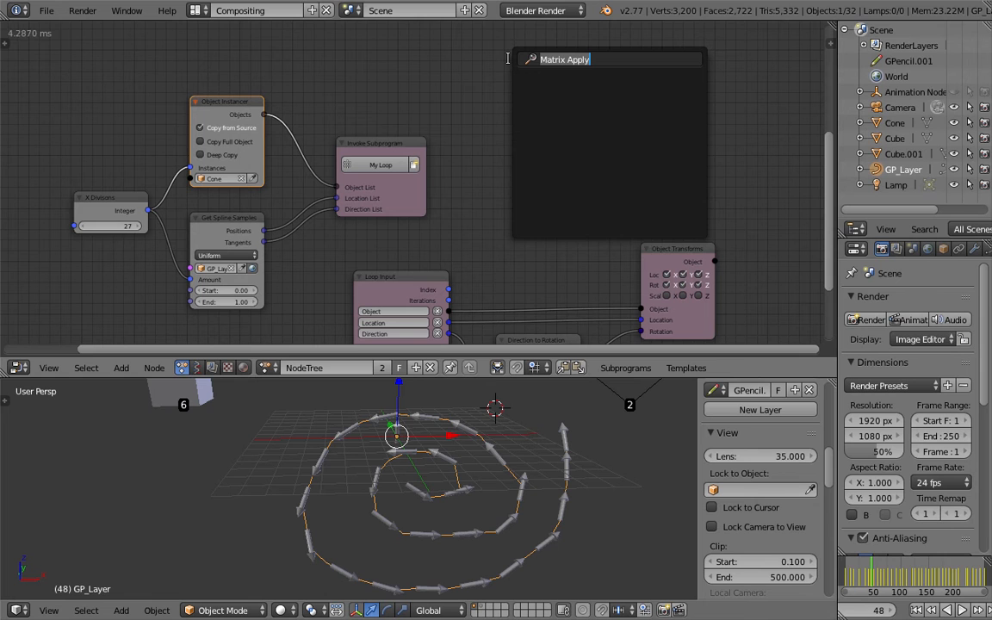
type("matrix lis")
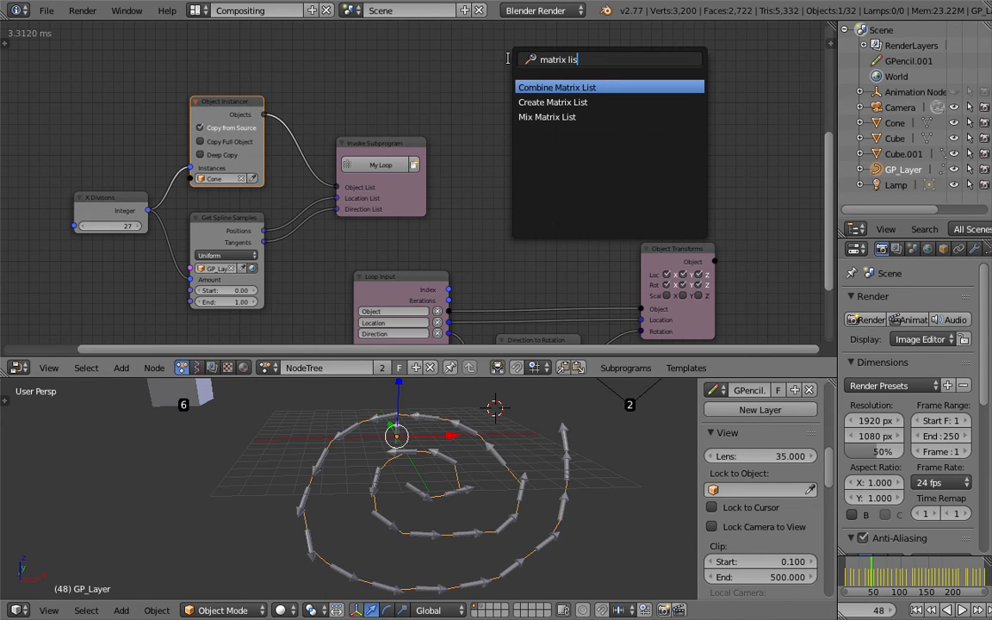
key("Down")
key("Down")
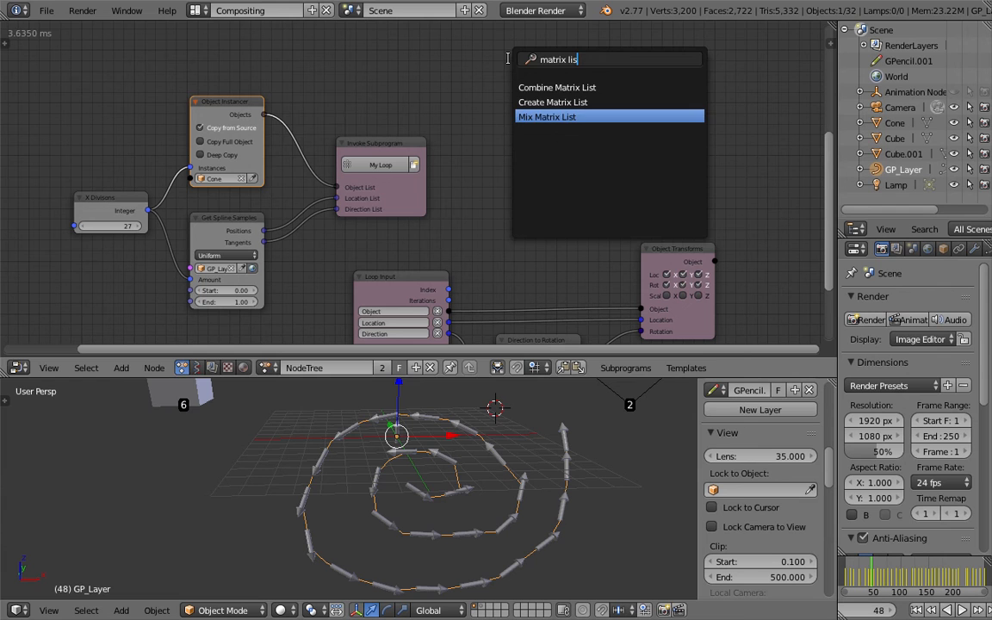
key("Return")
left_click(578, 87)
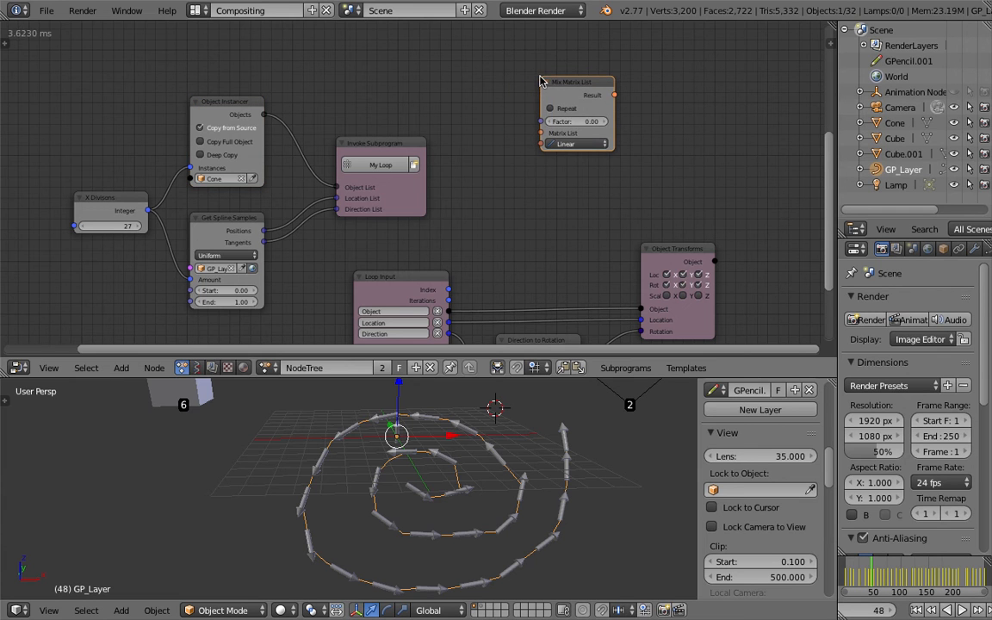
left_click_drag(579, 87, 658, 99)
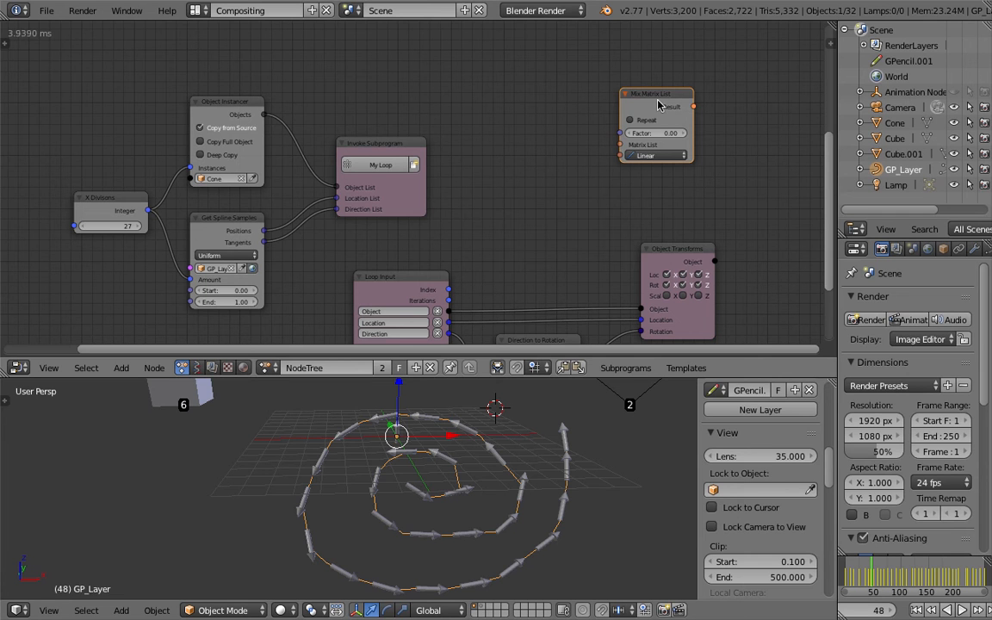
key("x")
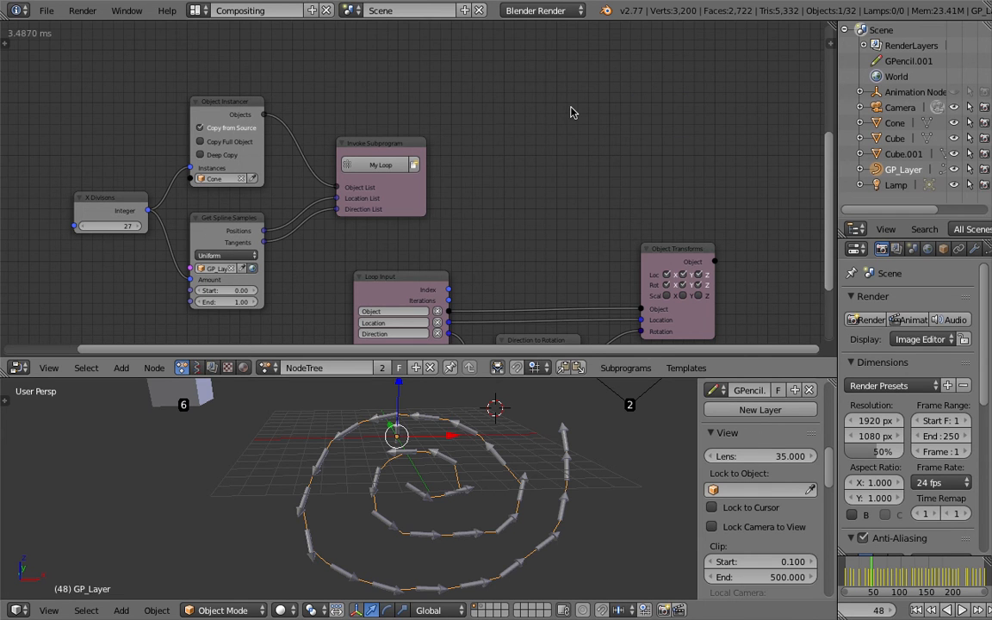
- Add a Mix Vector List node and feed its Vector List input from the Positions of the Get Spline Samples node
key("shift+a")
left_click(568, 108)
type("vec")
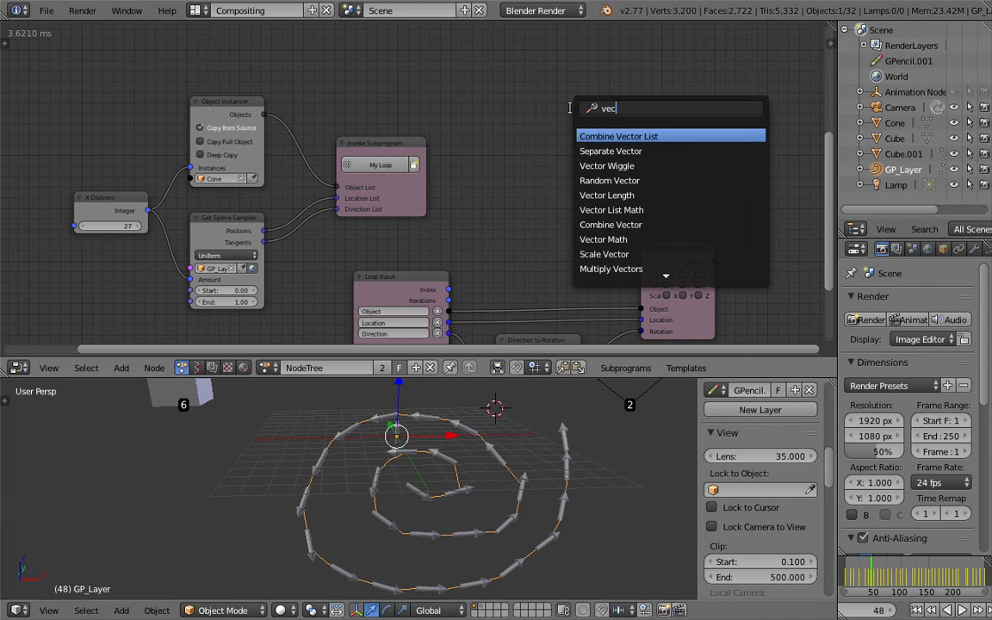
type("tor")
key("BackSpace")
key("BackSpace")
key("BackSpace")
key("BackSpace")
key("BackSpace")
key("BackSpace")
key("BackSpace")
type("mix v")
key("Down")
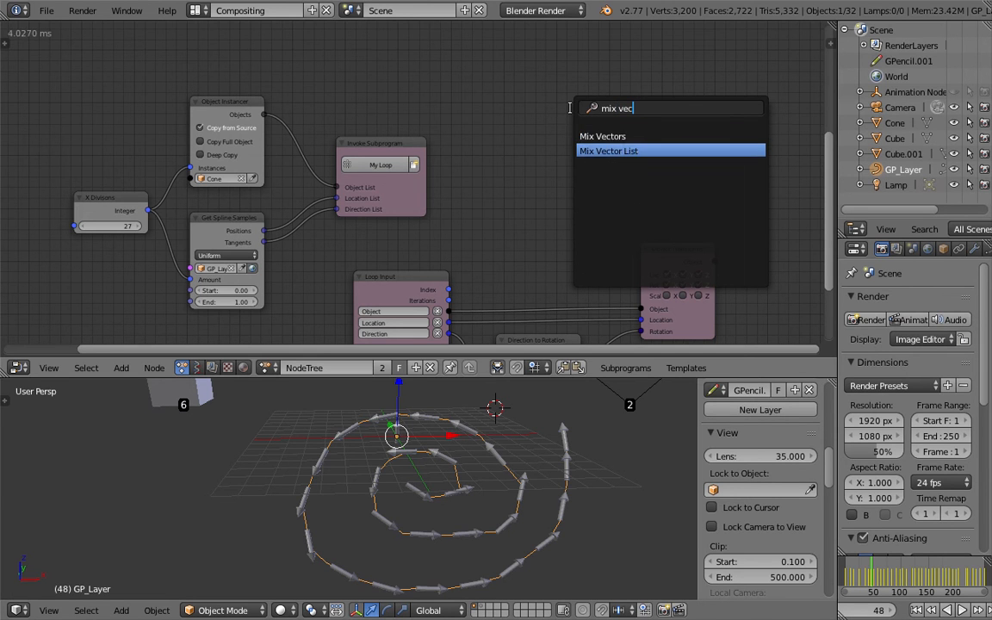
key("Return")
left_click(480, 98)
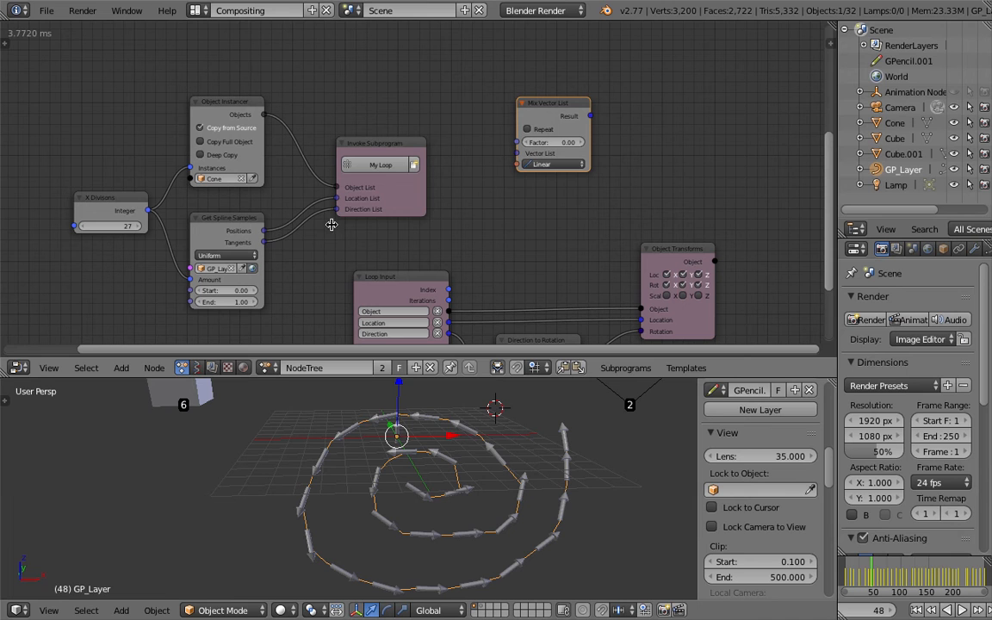
left_click_drag(266, 232, 516, 155)
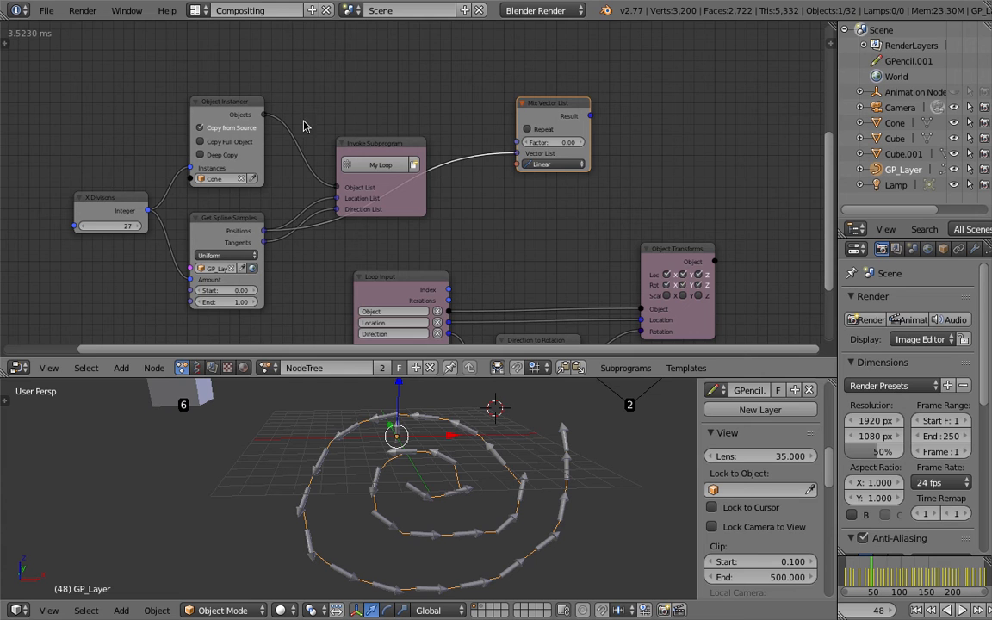
- Duplicate the Object Transforms node and place the copy above the original
middle_click_drag(664, 247, 649, 237)
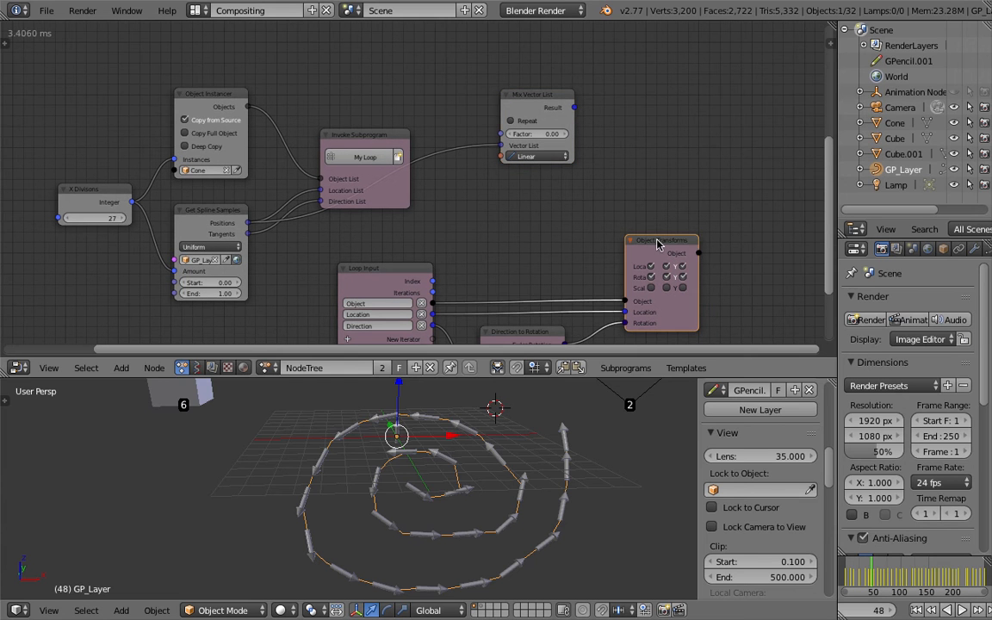
key("shift+d")
left_click(664, 57)
- Duplicate the original upright cone and place the copy a short distance beside it
middle_click_drag(512, 441, 361, 430)
scroll(376, 434, "up", 4)
middle_click_drag(390, 471, 411, 431)
right_click(412, 431)
key("shift+d")
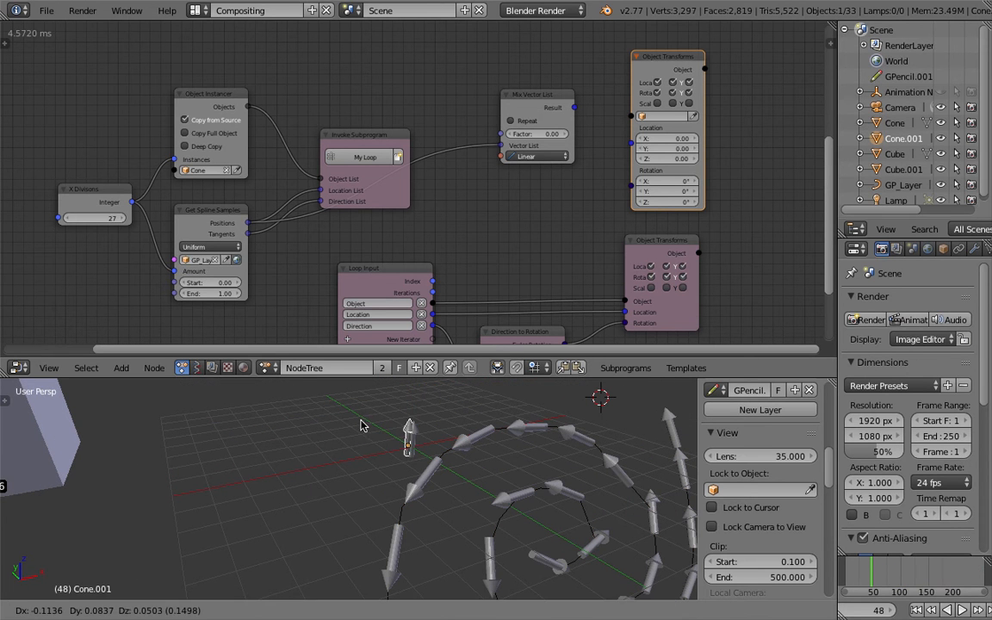
left_click(314, 426)
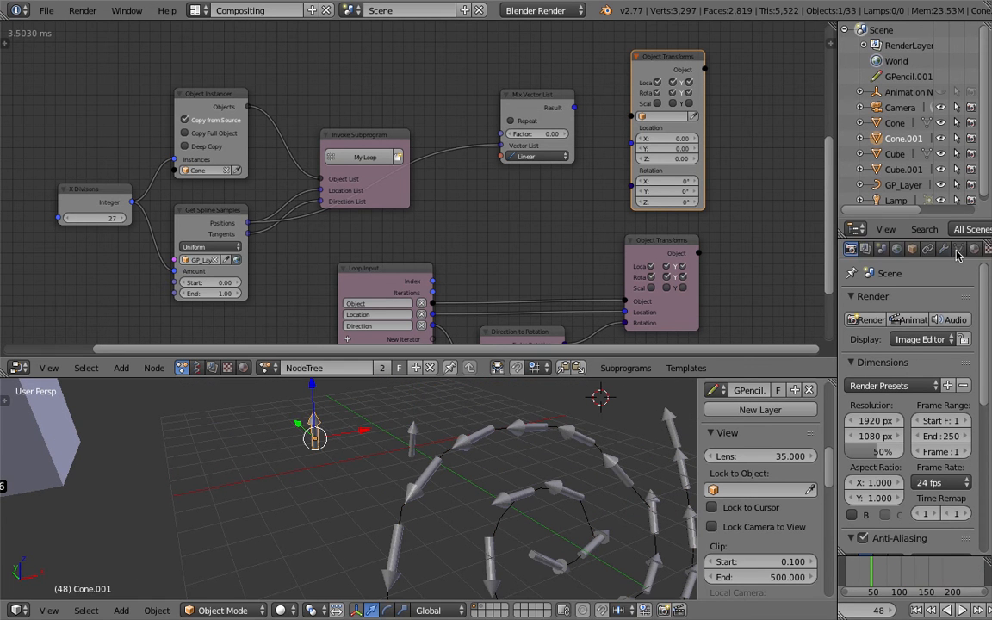
- Give the duplicated cone a new material with a saturated red diffuse color
left_click(974, 249)
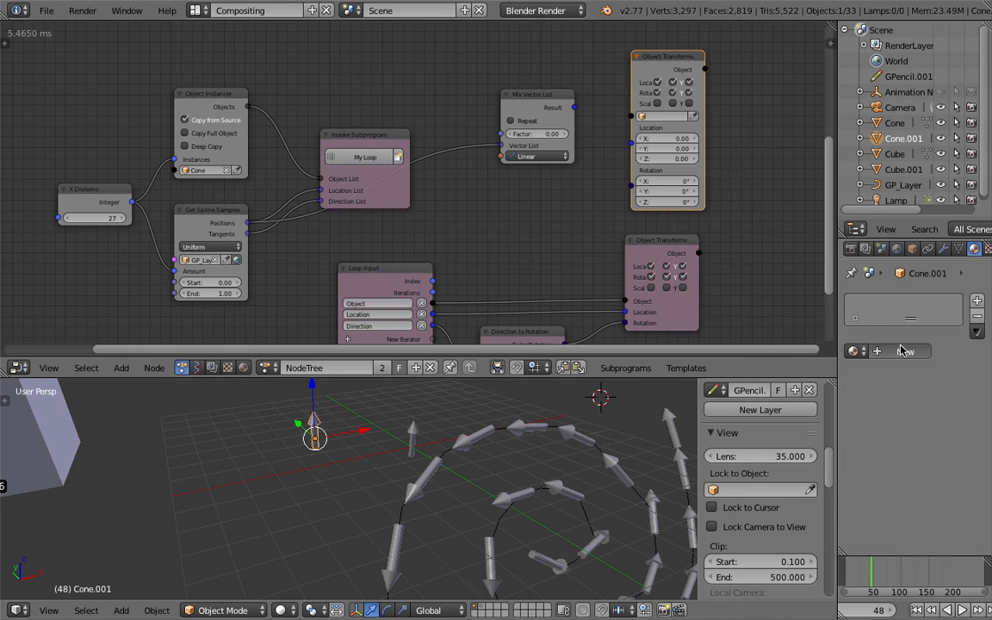
left_click(903, 351)
left_click(879, 542)
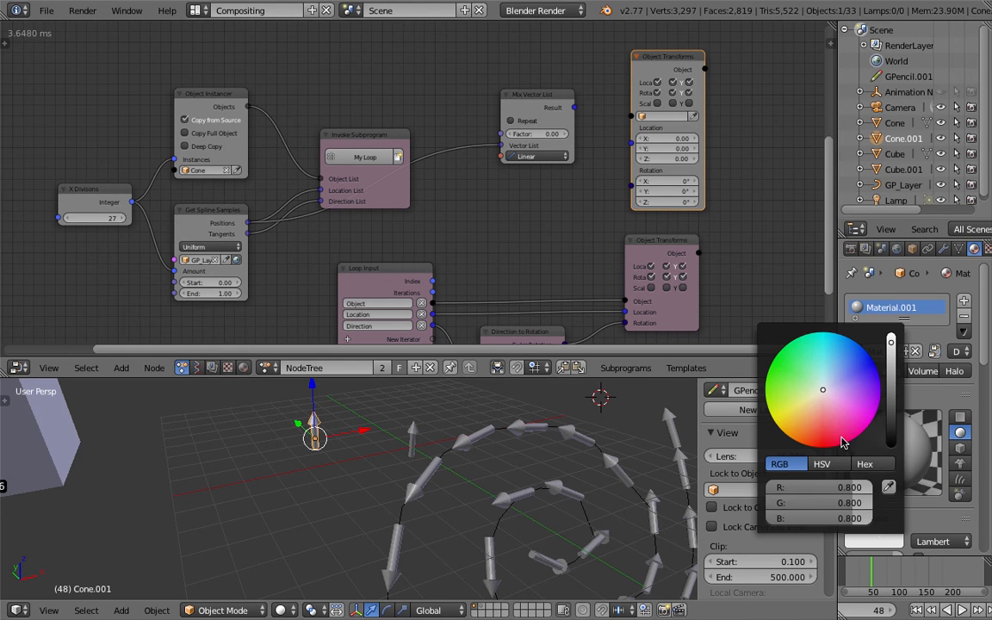
left_click(827, 447)
middle_click_drag(529, 472, 509, 387)
left_click(525, 469)
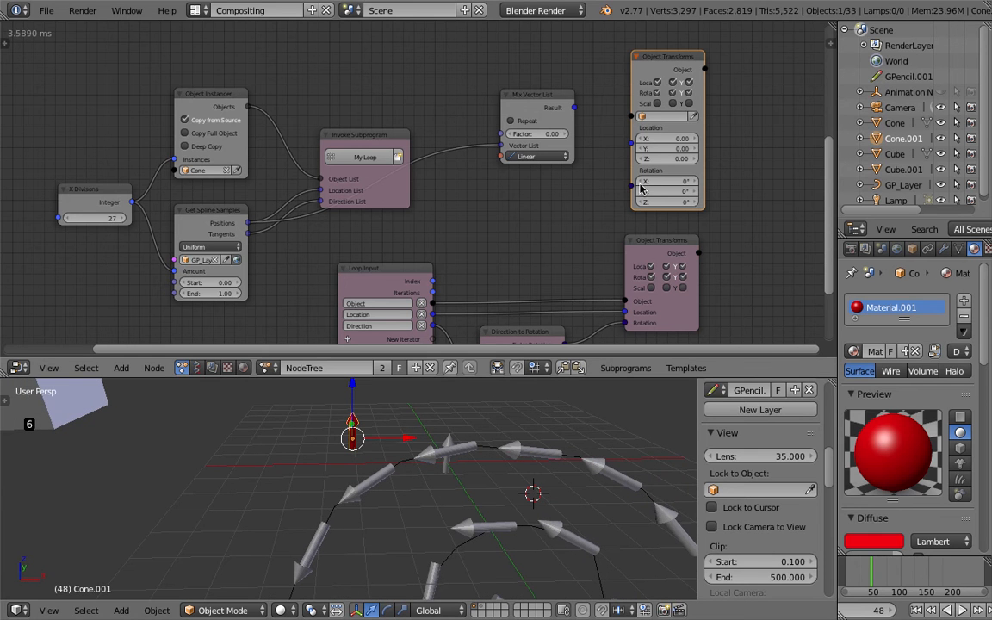
- Assign the red cone to the duplicated Object Transforms node and drive its Location from the Mix Vector List result
left_click(694, 116)
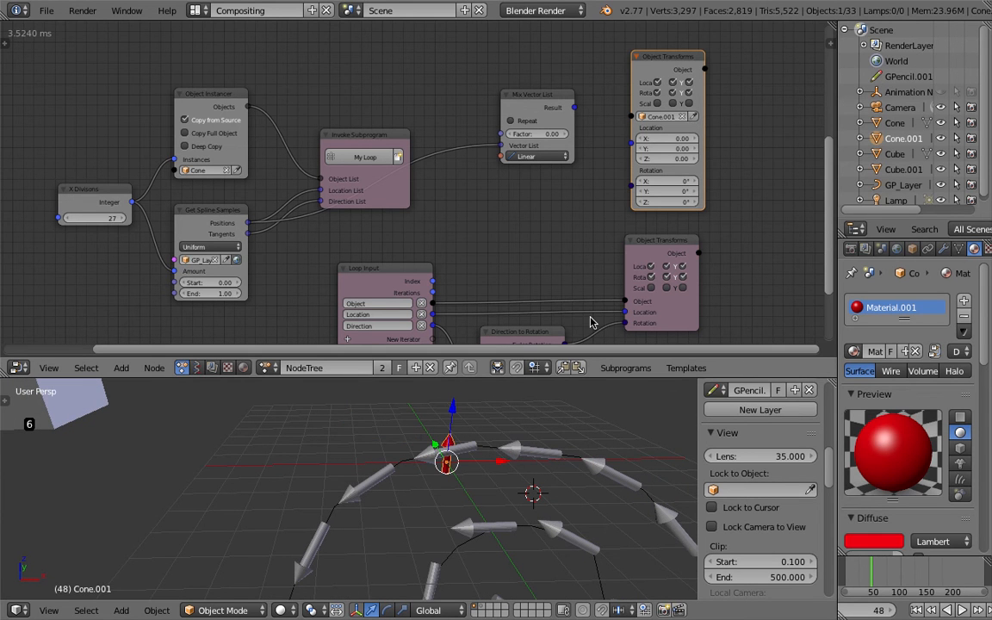
middle_click_drag(476, 411, 506, 396)
left_click(505, 109)
left_click_drag(506, 109, 475, 112)
left_click_drag(542, 110, 634, 146)
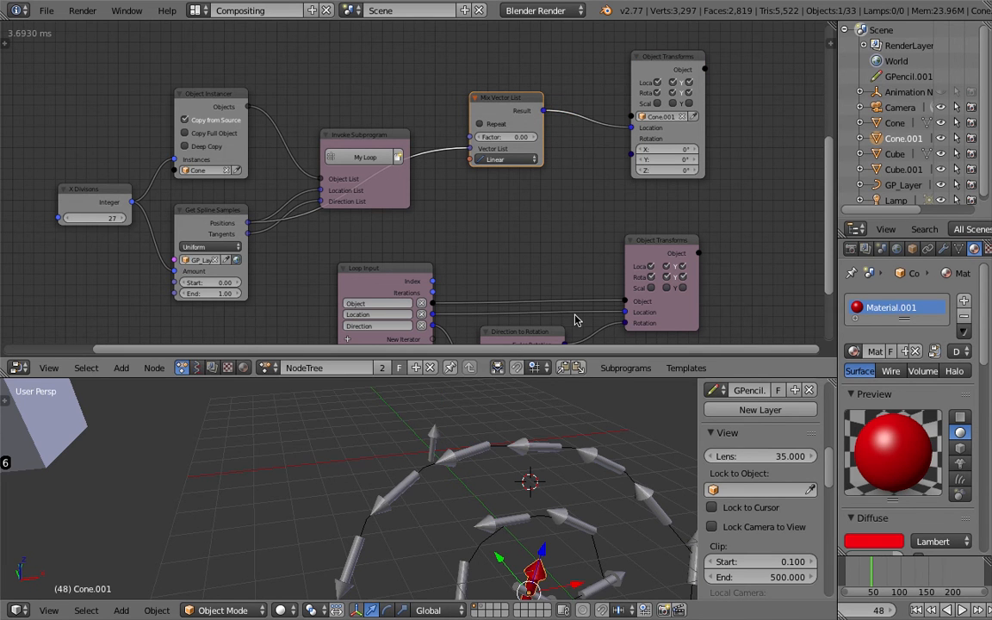
- Set the Mix Vector List factor to 0.21 to shift the red cone along the spiral
middle_click_drag(551, 516, 471, 501)
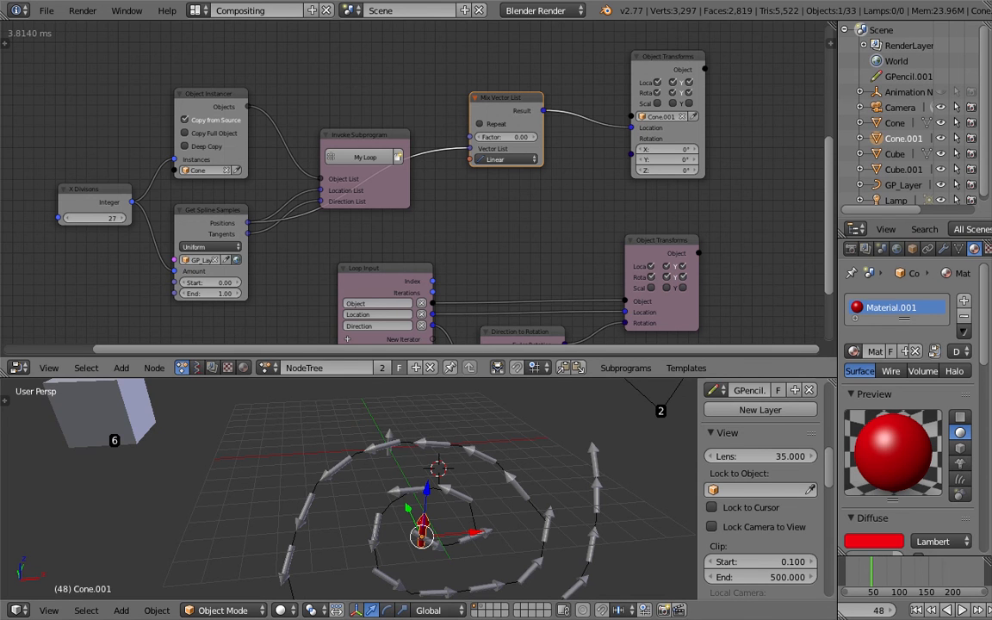
mouse_move(508, 137)
left_mouse_down()
mouse_move(534, 137)
mouse_move(515, 136)
left_mouse_up()
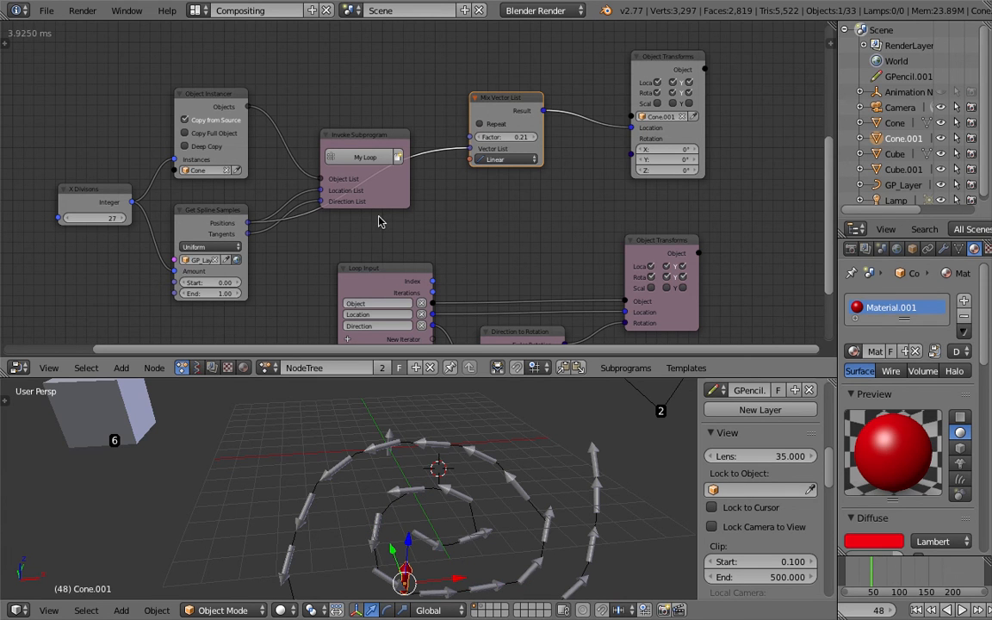
middle_click_drag(495, 208, 465, 195)
scroll(465, 194, "down", 2)
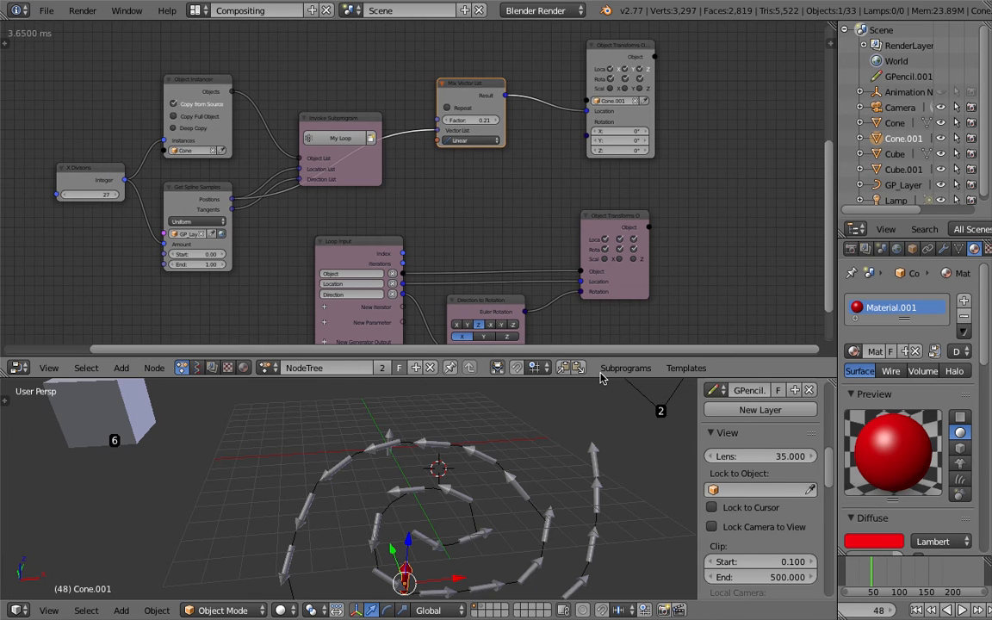
- Enlarge the node editor slightly and reposition the Mix Vector List and red cone's Object Transforms nodes with more space around them
left_click_drag(603, 379, 602, 397)
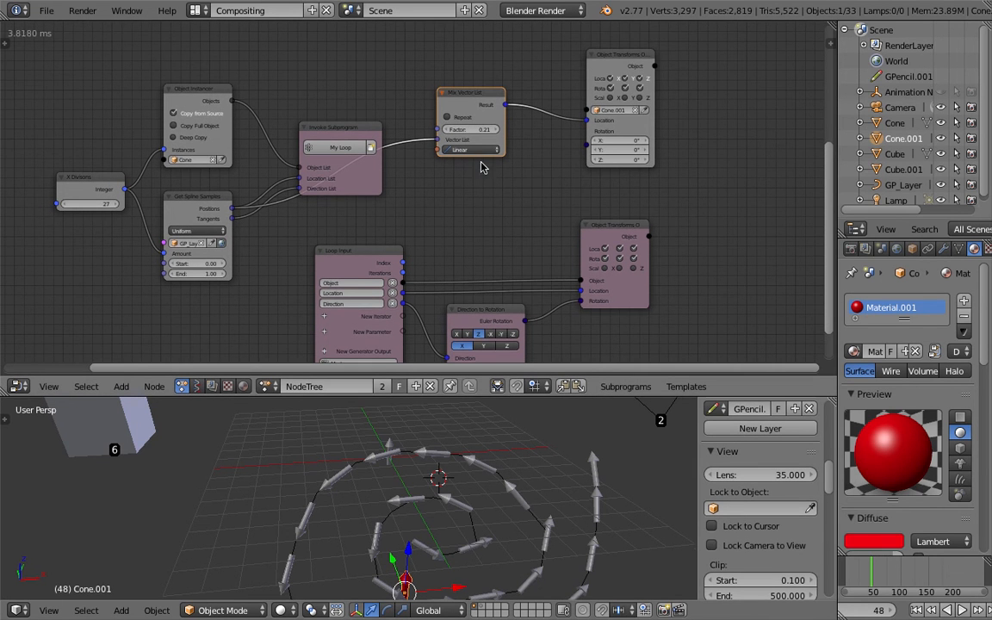
scroll(601, 169, "up", 1)
left_click_drag(641, 140, 670, 150)
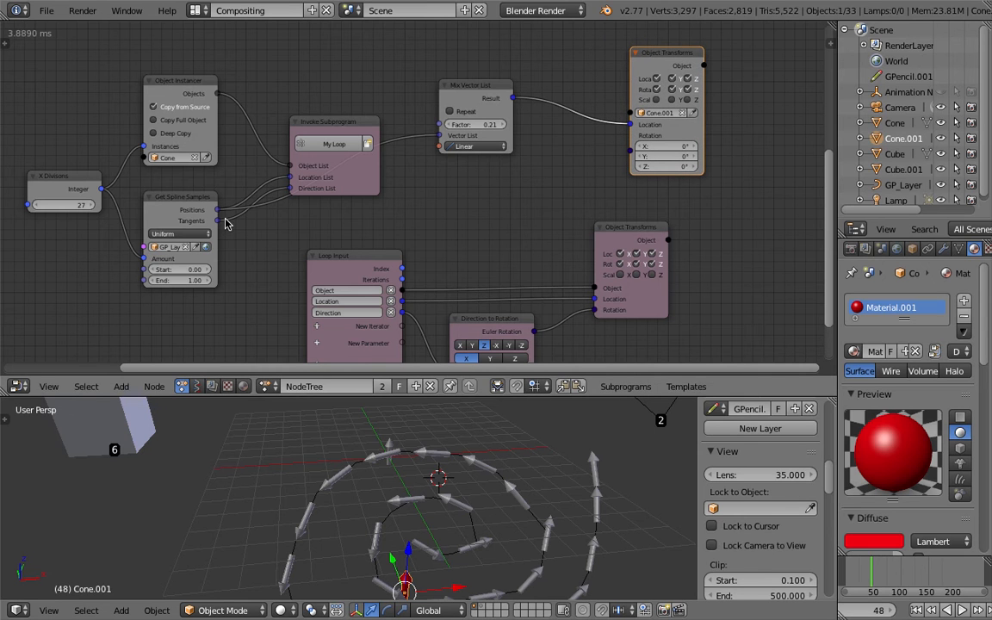
left_click_drag(217, 221, 629, 155)
left_click_drag(218, 223, 241, 228)
left_click_drag(693, 134, 722, 135)
left_click_drag(485, 87, 508, 76)
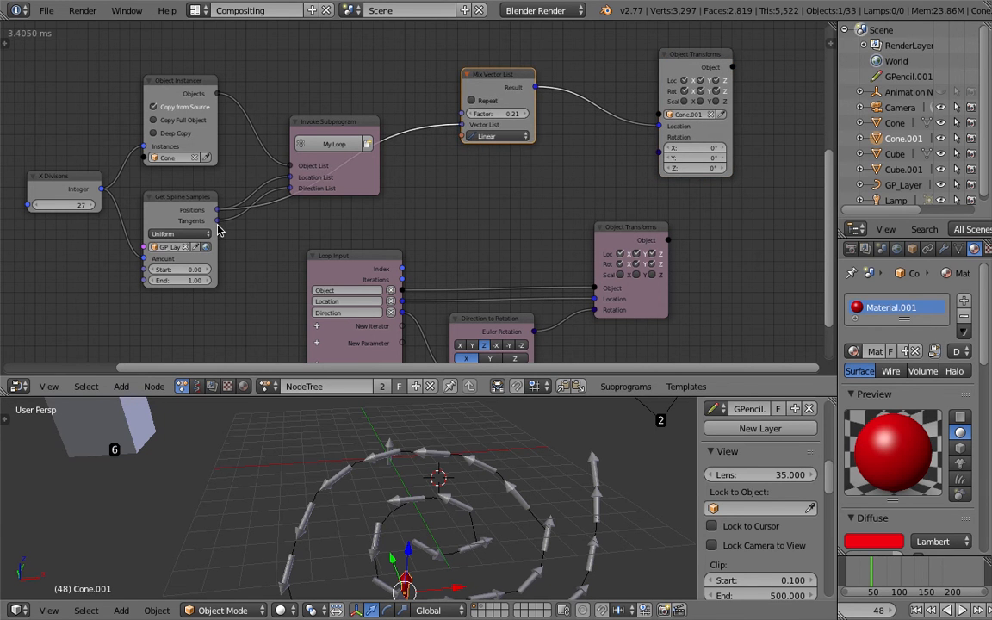
- Try to link the spline Tangents to the Rotation input of the red cone's Object Transforms node
middle_click_drag(375, 467, 398, 483)
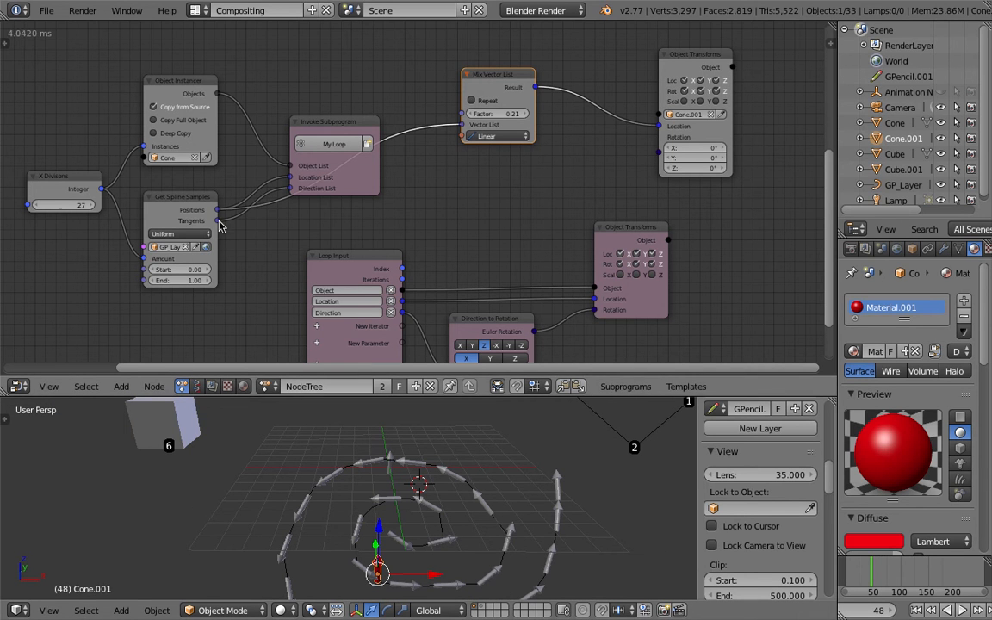
left_click_drag(219, 221, 659, 152)
- Shrink the node editor to give the 3D view with the spiral of cones more height
mouse_move(619, 395)
left_mouse_down()
mouse_move(624, 416)
mouse_move(622, 408)
left_mouse_up()
middle_click_drag(512, 245, 480, 186)
middle_click_drag(590, 165, 582, 181)
left_click(597, 198)
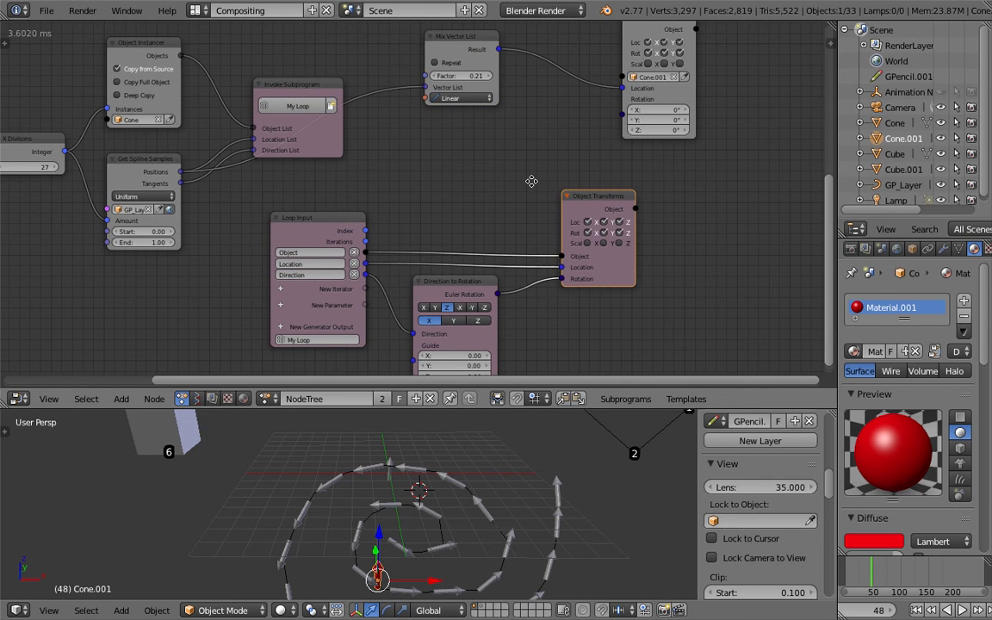
scroll(481, 233, "down", 2)
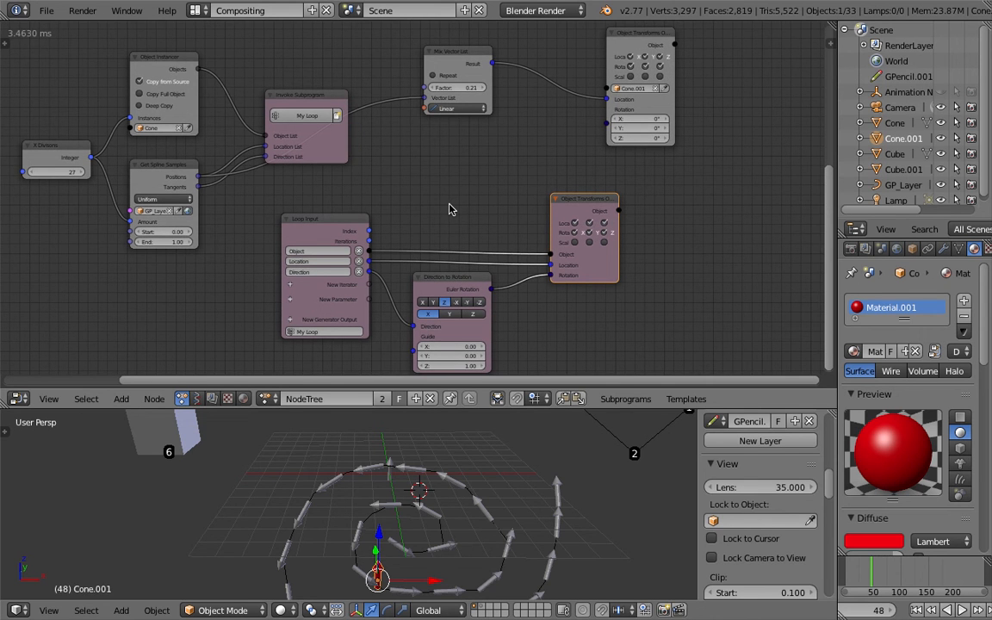
scroll(460, 215, "down", 1)
middle_click_drag(511, 485, 492, 420)
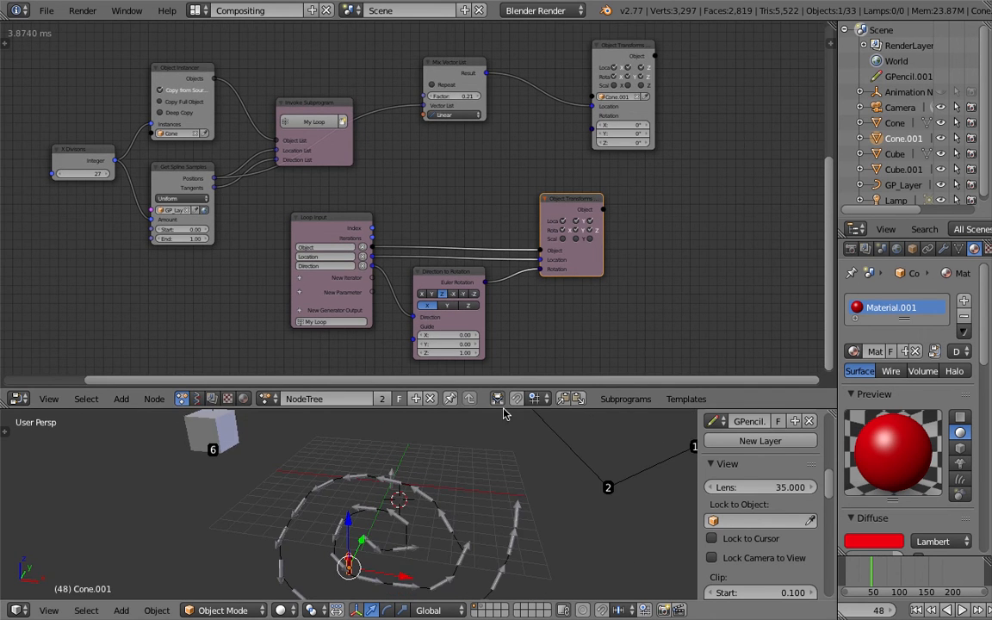
left_click_drag(512, 407, 508, 333)
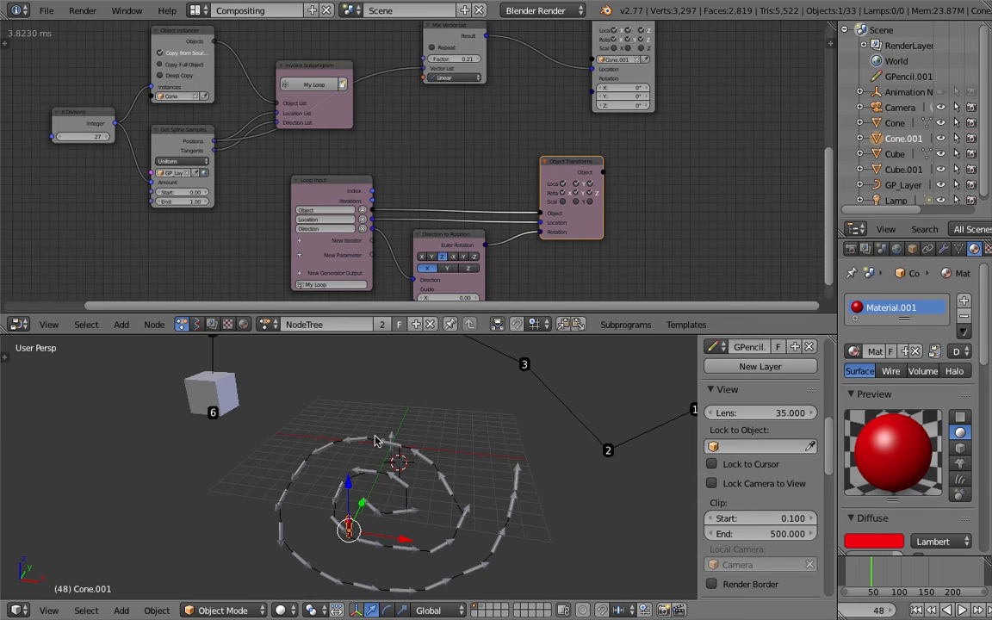
- Save the scene to the Desktop as AN_Mix_List_Anim_002.blend, overwriting the existing file
middle_click_drag(408, 445, 427, 437)
key("ctrl+s")
left_click(427, 437)
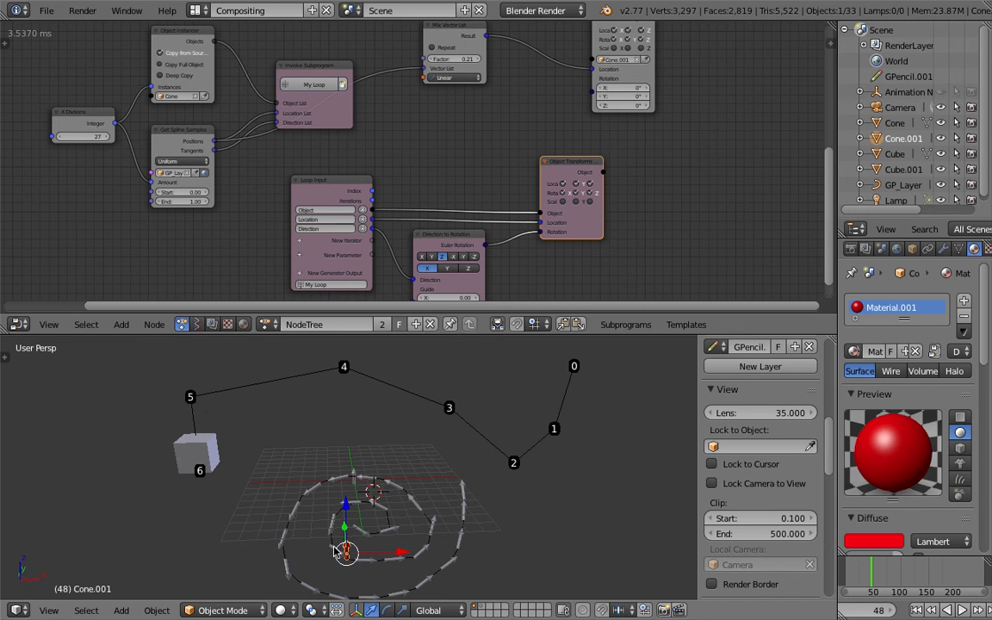
middle_click_drag(372, 463, 359, 441)
key("ctrl+s")
left_click(359, 439)
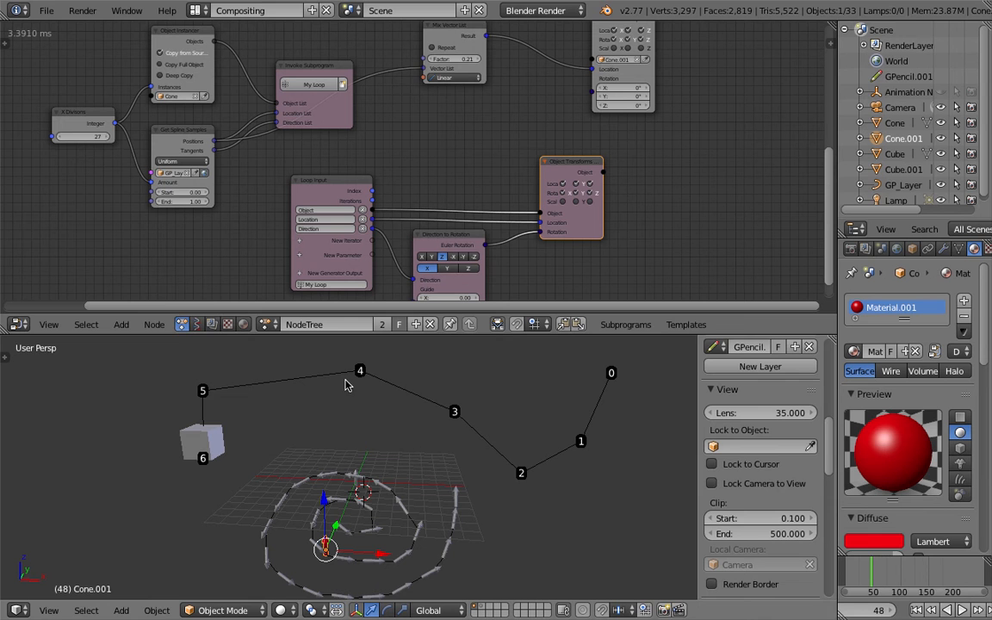
left_click(46, 10)
left_click(78, 144)
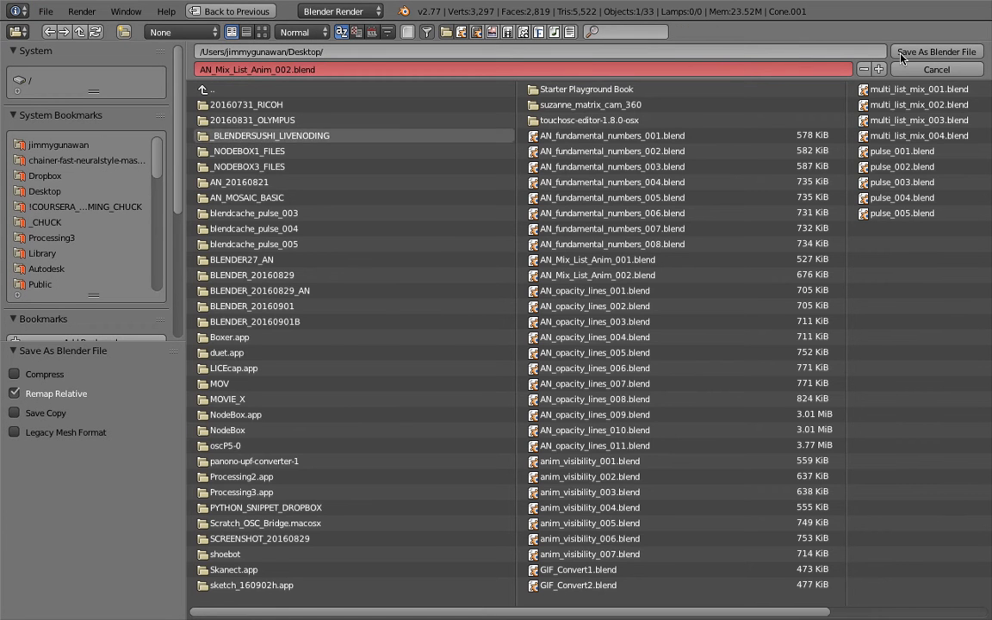
left_click(943, 52)
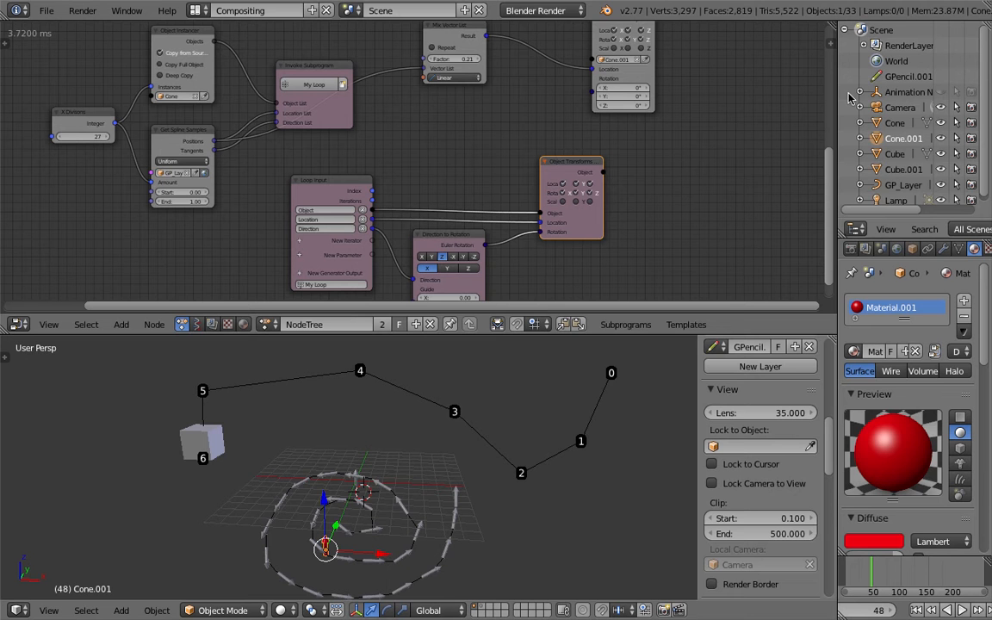
- Start a new default scene and switch to the Compositing screen layout
left_click(47, 12)
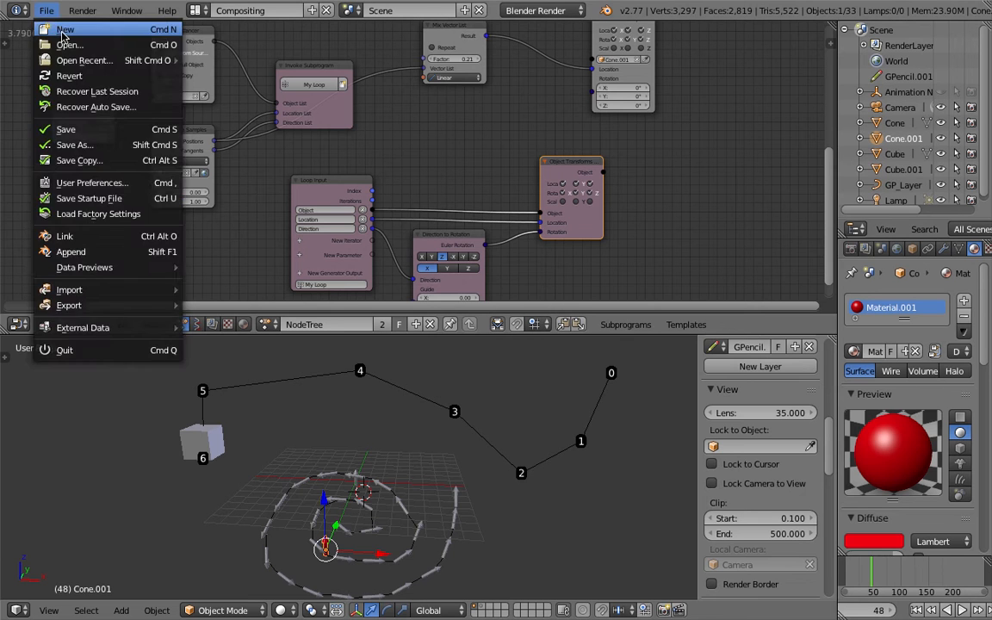
left_click(57, 27)
key("Return")
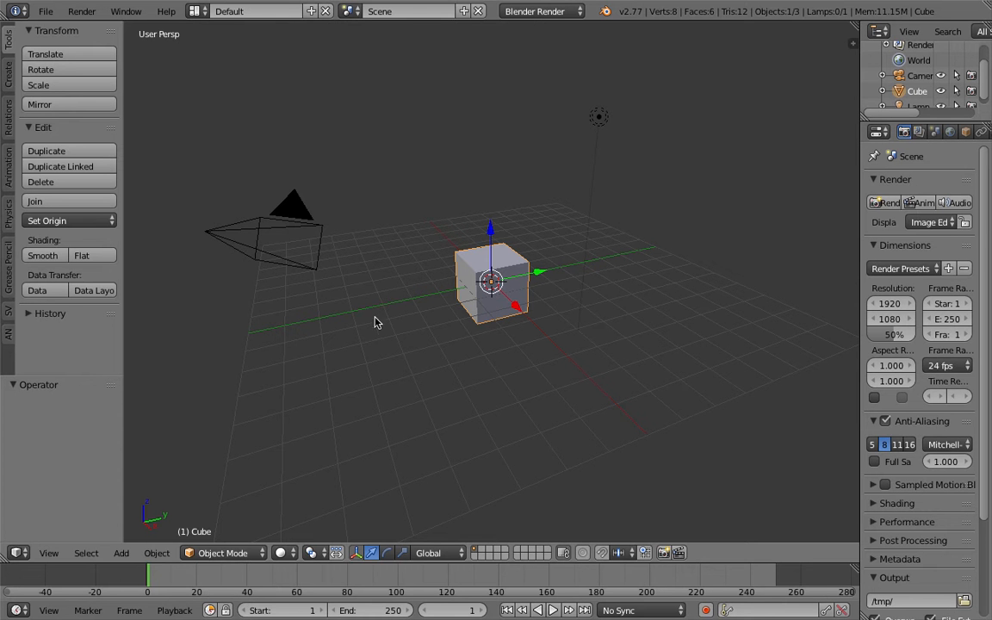
left_click(195, 11)
left_click(222, 66)
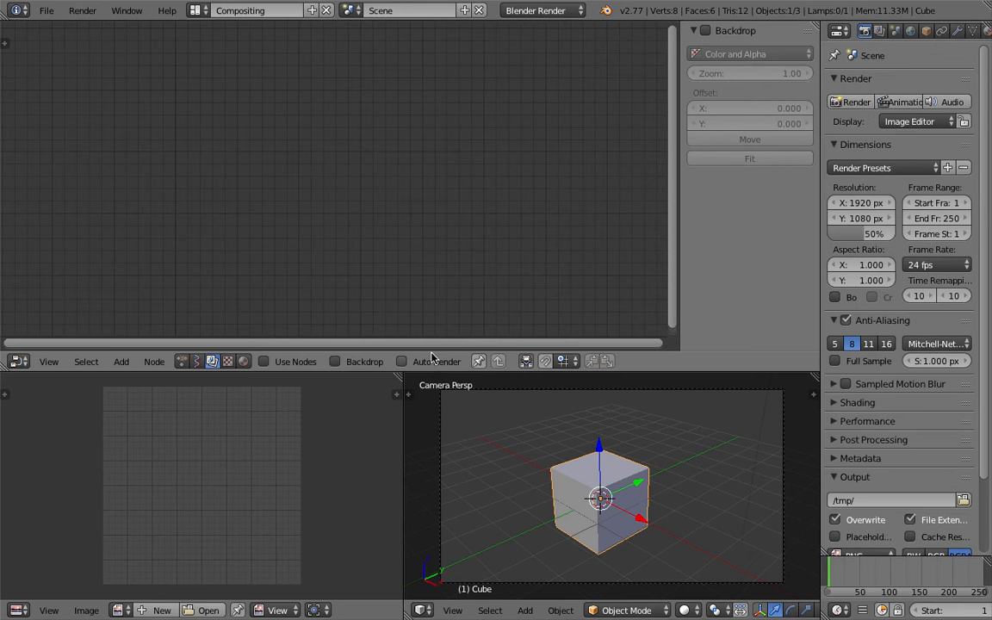
- Create a new Animation Nodes tree in a shortened node editor and merge the image editor area into the 3D view
left_click_drag(438, 371, 430, 307)
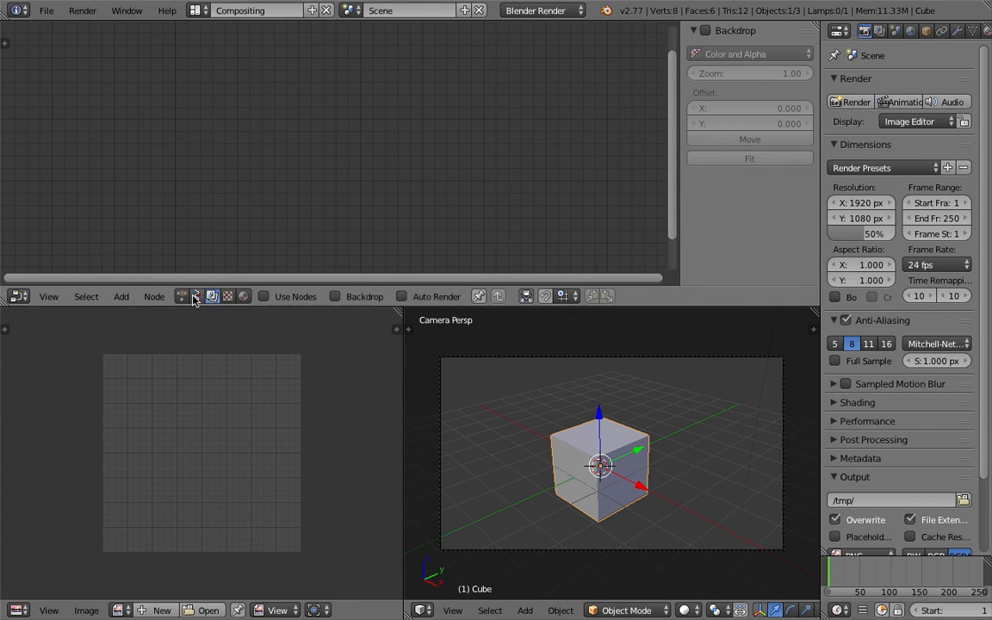
left_click(182, 296)
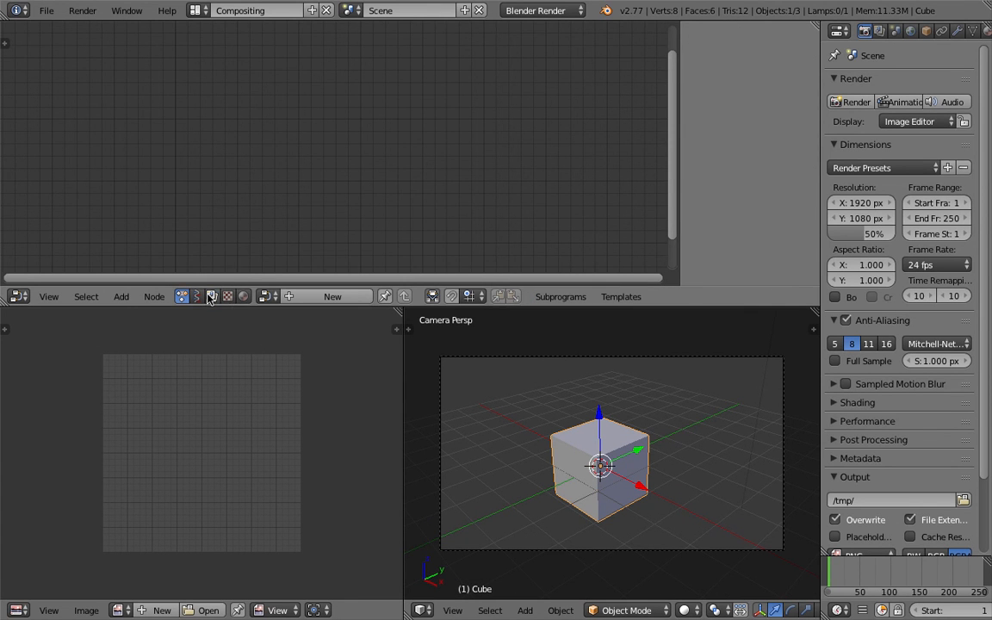
left_click(327, 296)
mouse_move(491, 405)
middle_mouse_down()
mouse_move(571, 432)
mouse_move(642, 425)
mouse_move(450, 361)
middle_mouse_up()
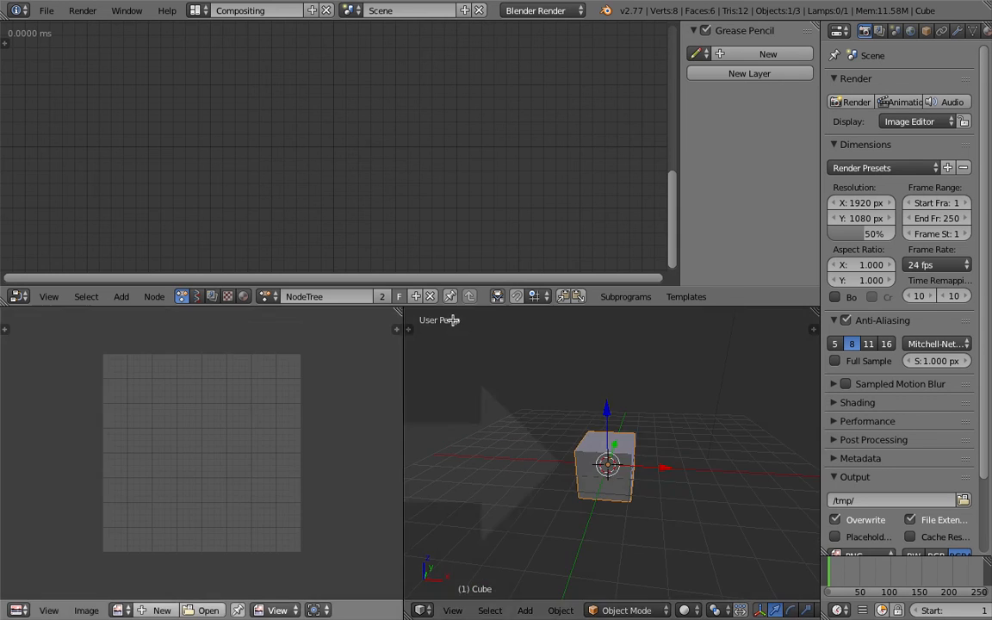
left_click_drag(452, 320, 216, 388)
- Add a Mix Matrix List node and place it near the centre of the node editor
key("shift+a")
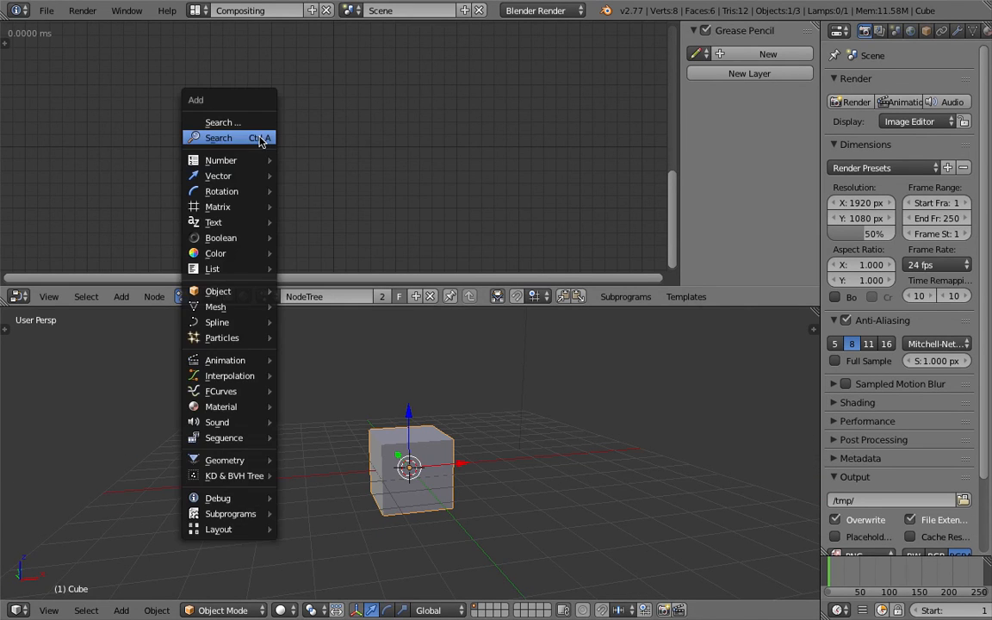
left_click(260, 137)
type("ma")
key("BackSpace")
key("BackSpace")
type("mix")
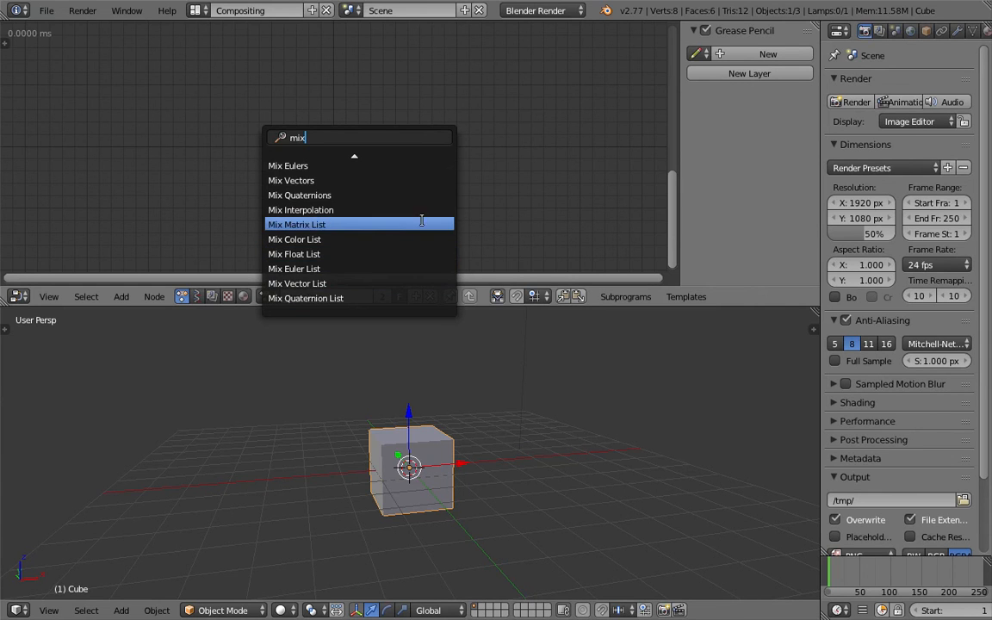
left_click(337, 224)
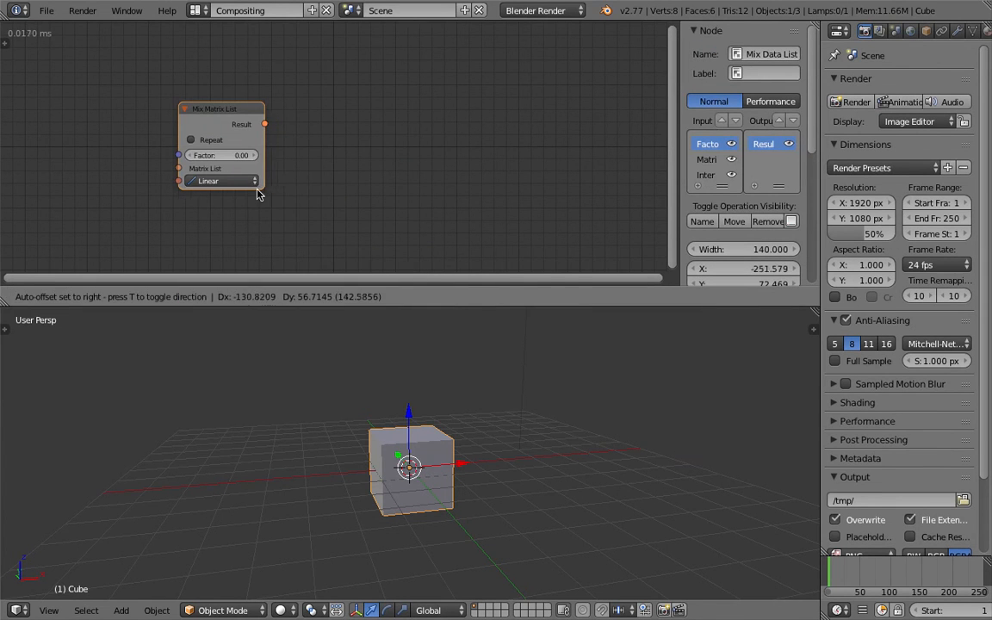
left_click(258, 195)
left_click_drag(230, 111, 405, 97)
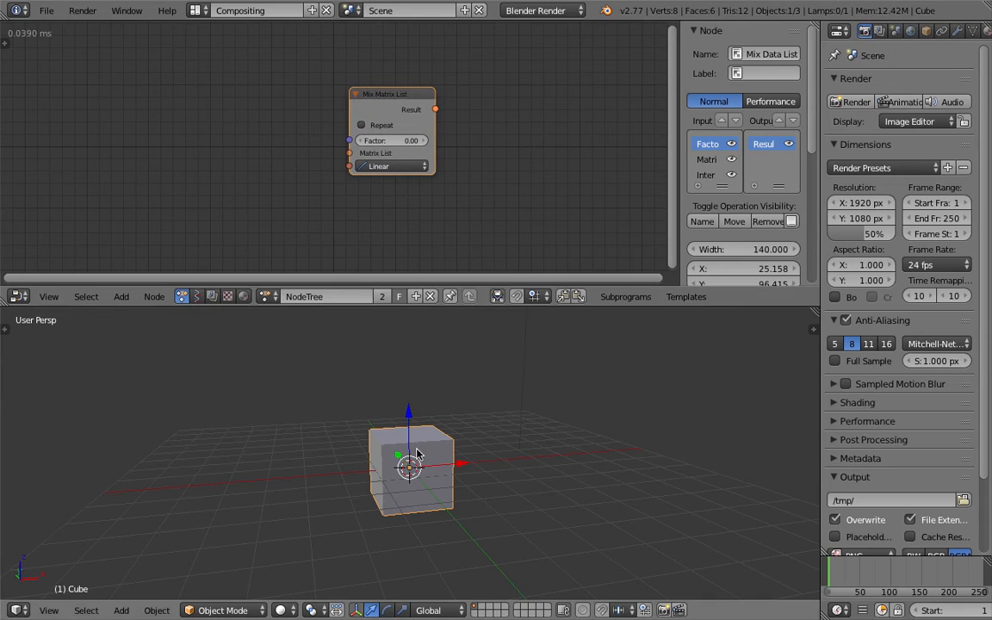
- Delete the default cube from the scene
middle_click_drag(405, 422, 456, 454)
key("x")
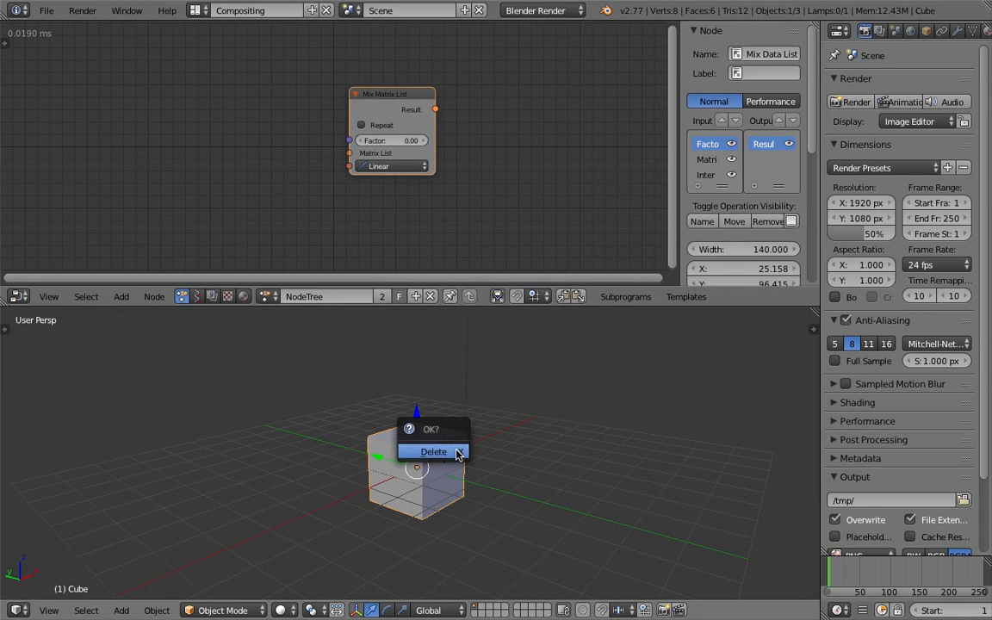
left_click(457, 452)
- Add a cube, move it to one side of the grid and stretch it along Z into a tall box
scroll(420, 447, "down", 5)
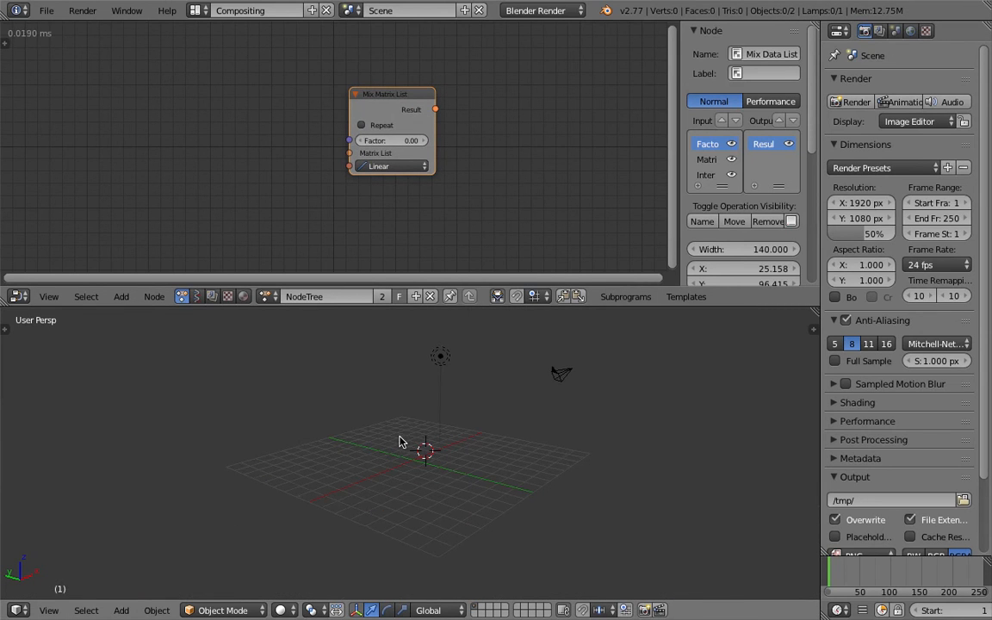
key("shift+a")
mouse_move(394, 381)
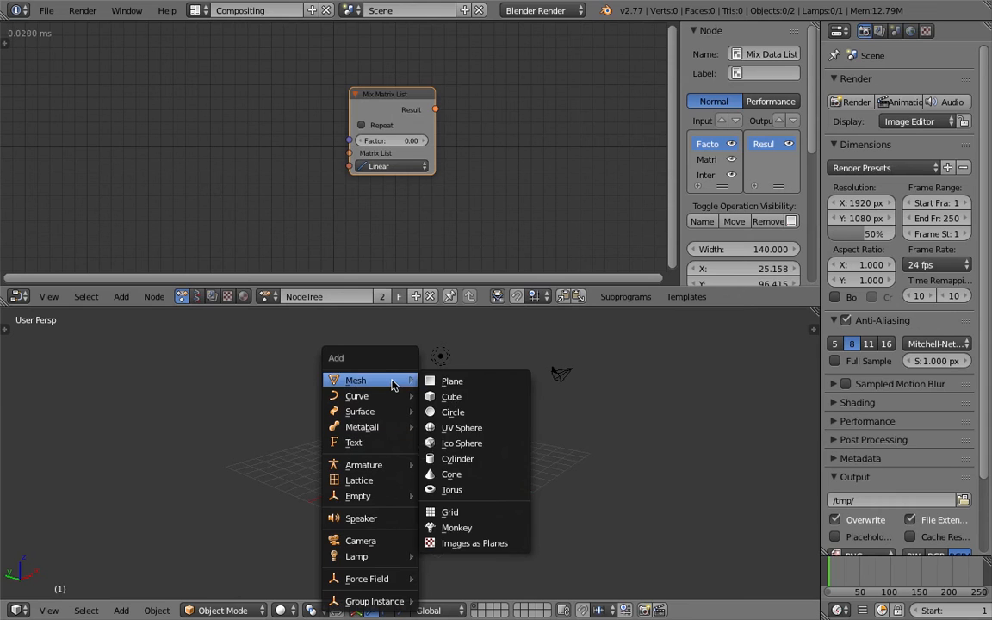
left_click(452, 397)
key("g")
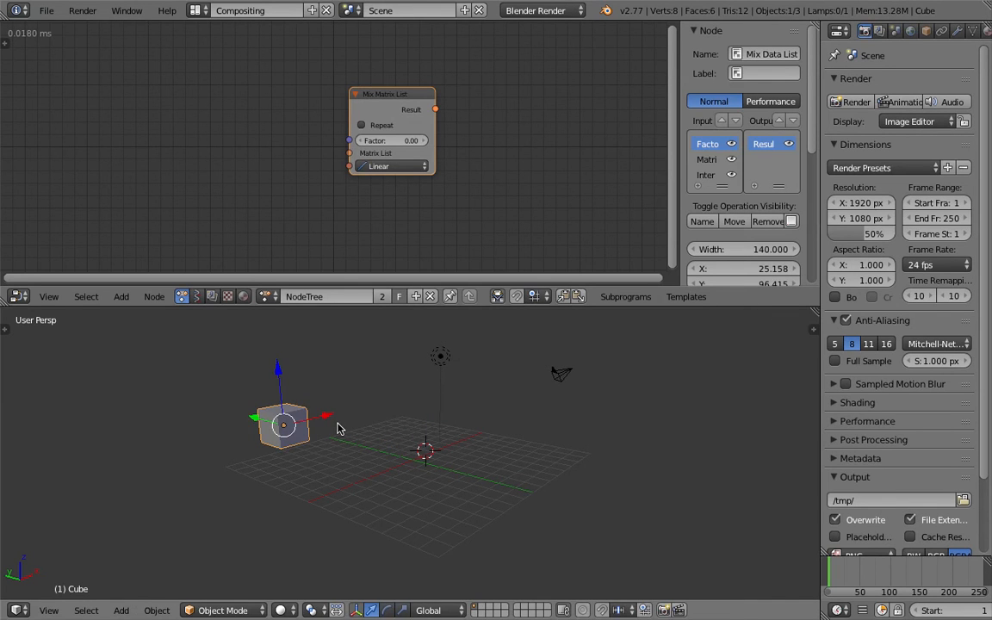
key("s")
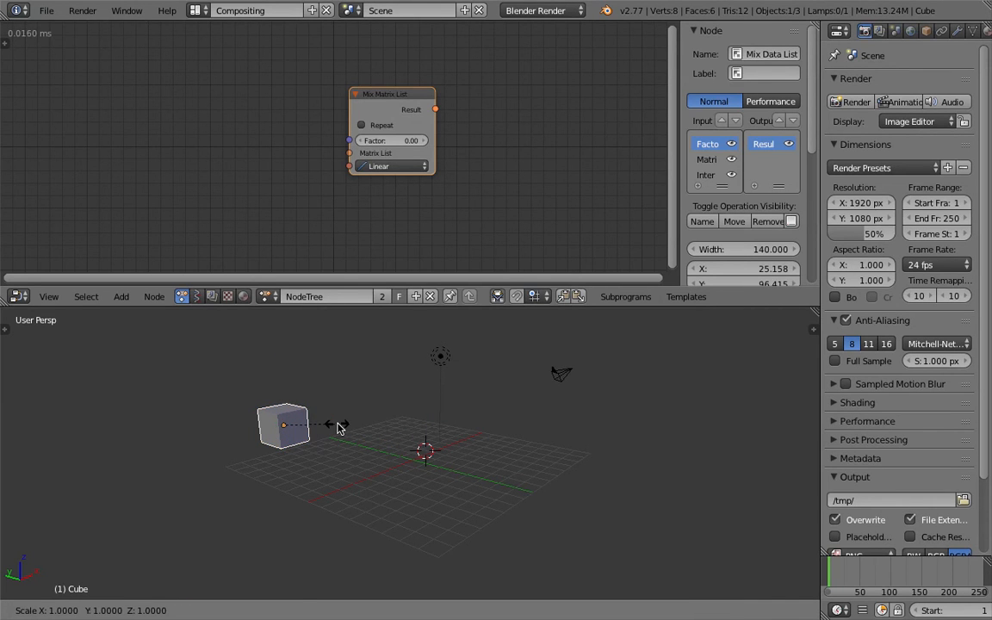
key("z")
left_click(398, 543)
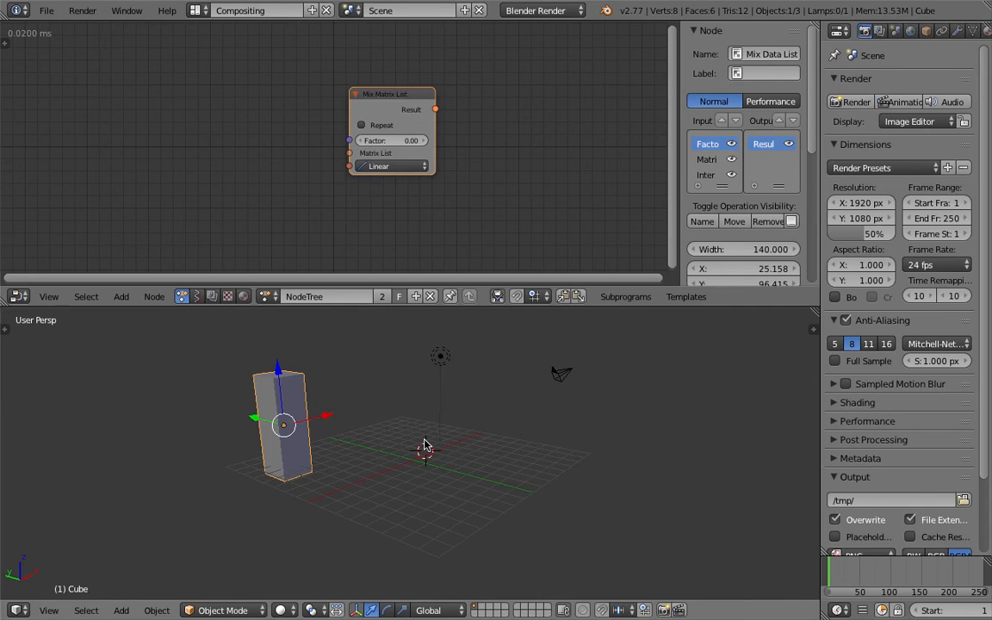
- Add a second cube and place it near the middle of the grid, apart from the tall box
key("shift+a")
mouse_move(428, 382)
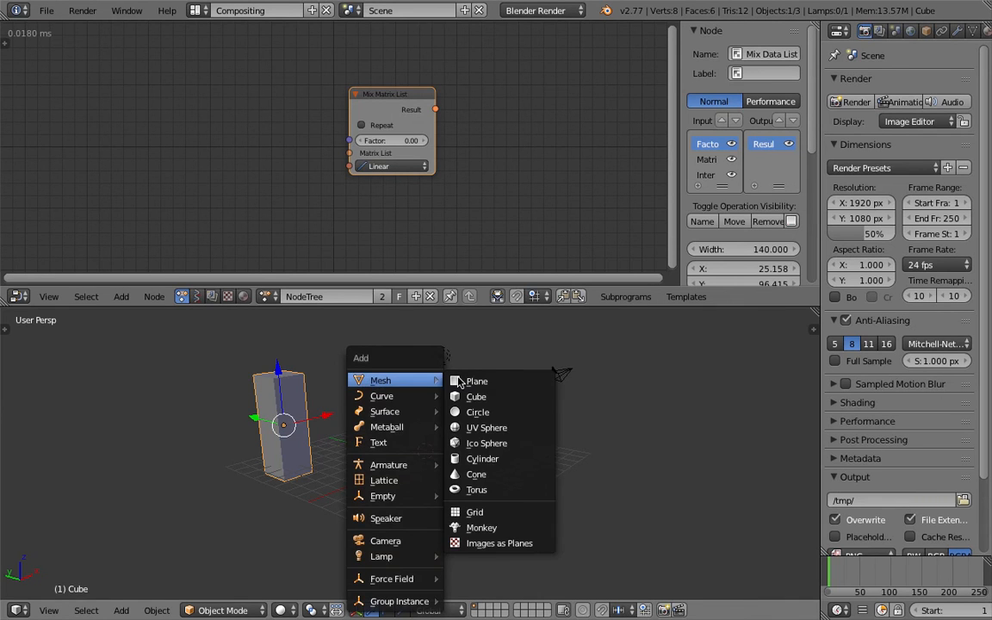
left_click(476, 396)
key("g")
left_click(422, 448)
- Tilt the tall box with a free trackball rotation
right_click(282, 413)
key("r")
key("r")
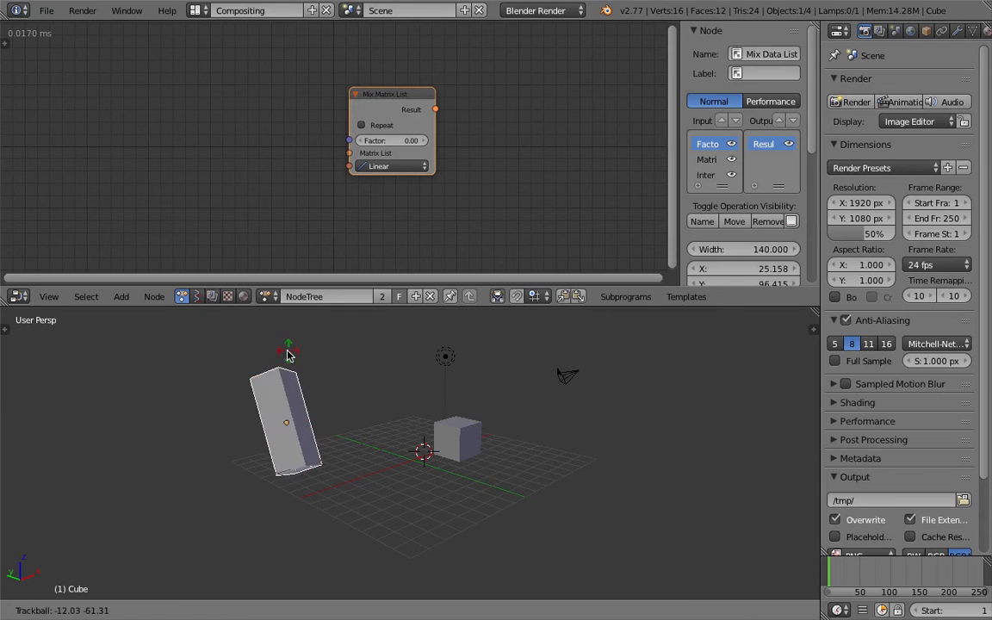
left_click(321, 388)
- Tilt the second cube with a free trackball rotation
right_click(444, 431)
key("r")
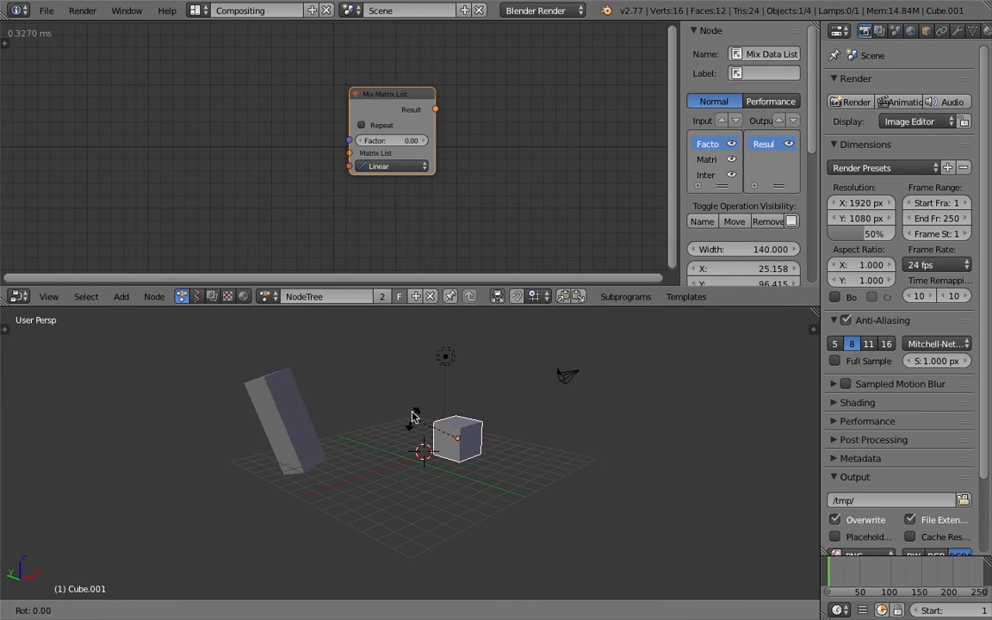
key("r")
left_click(493, 424)
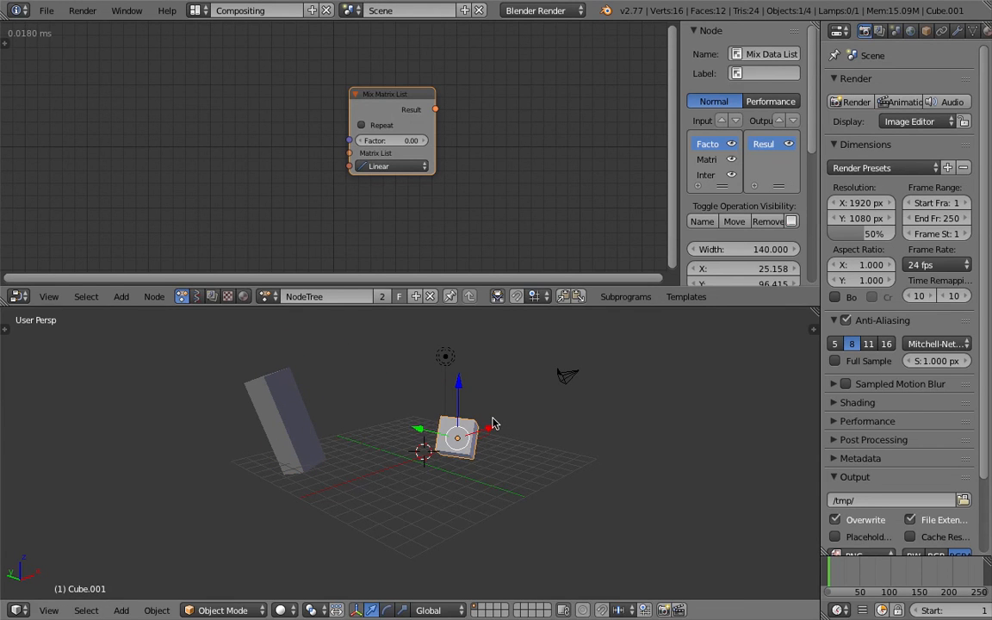
key("x")
left_click(545, 438)
left_click(521, 419)
key("s")
key("x")
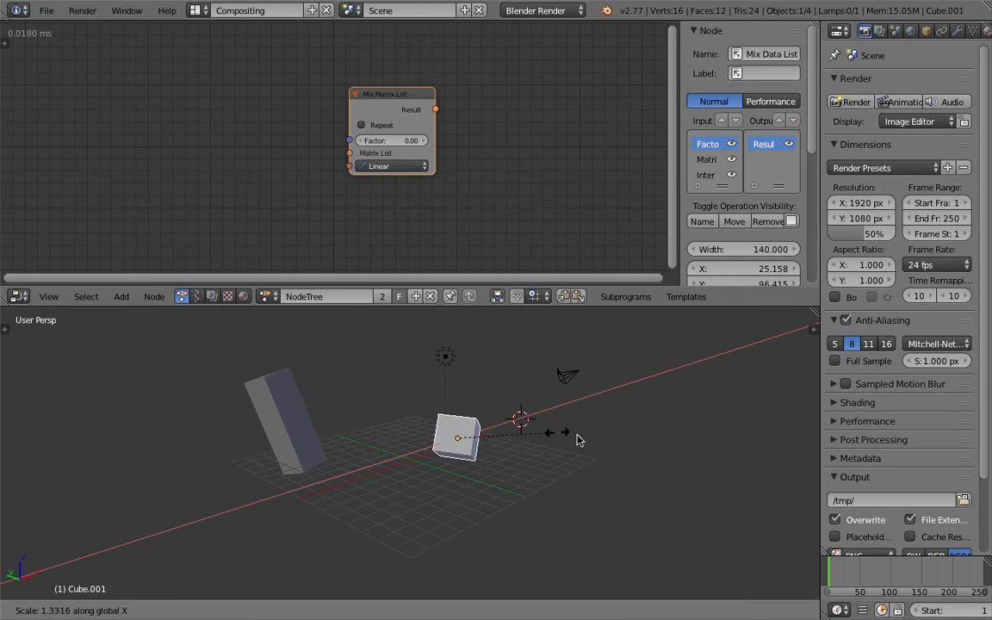
right_click(577, 449)
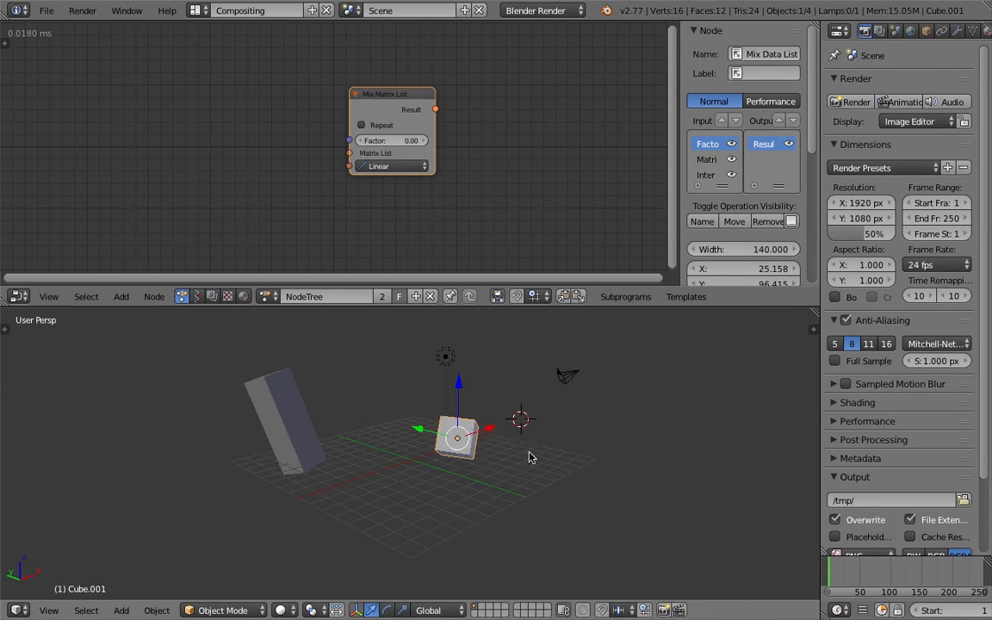
- Set the 3D view's transform orientation to Local
left_click(311, 610)
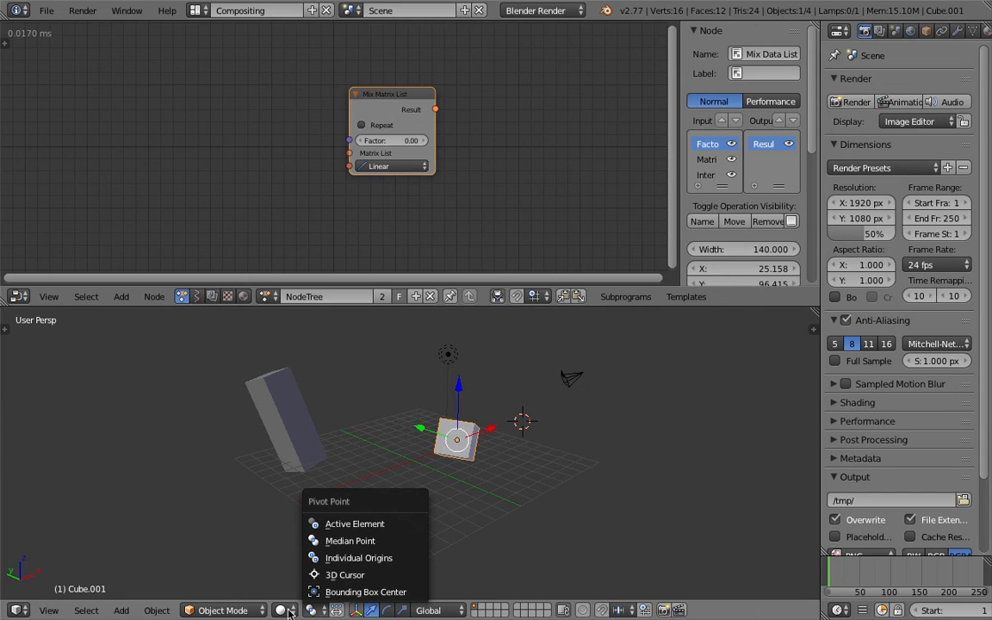
left_click(280, 610)
mouse_move(312, 610)
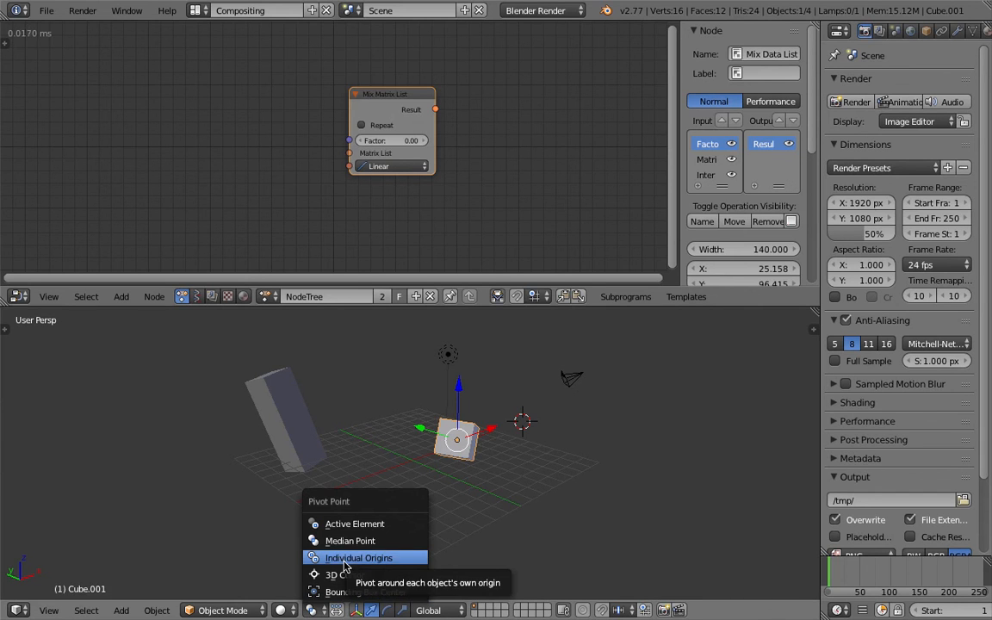
left_click(428, 610)
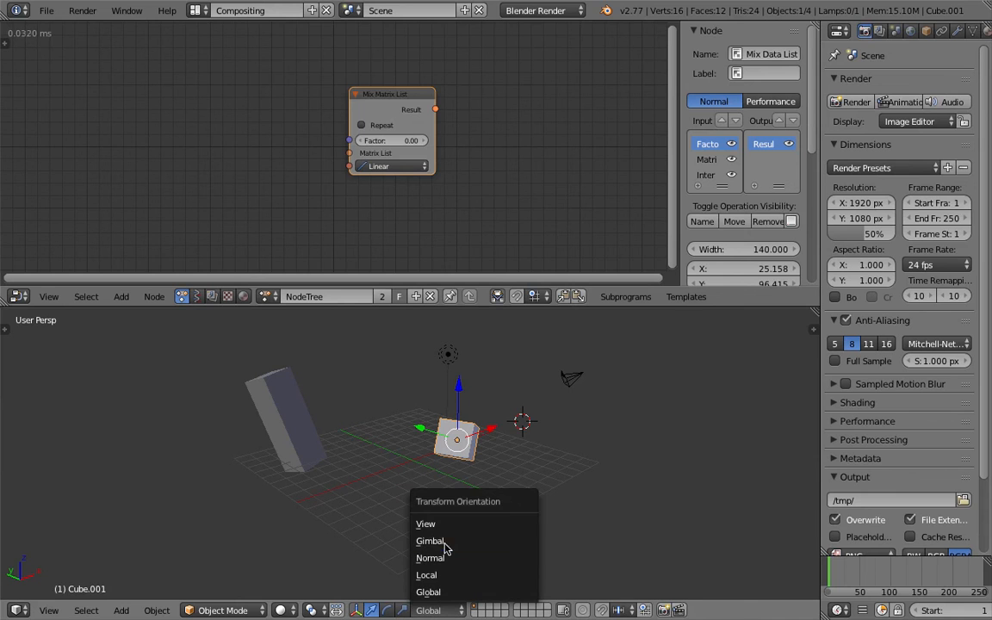
left_click(444, 572)
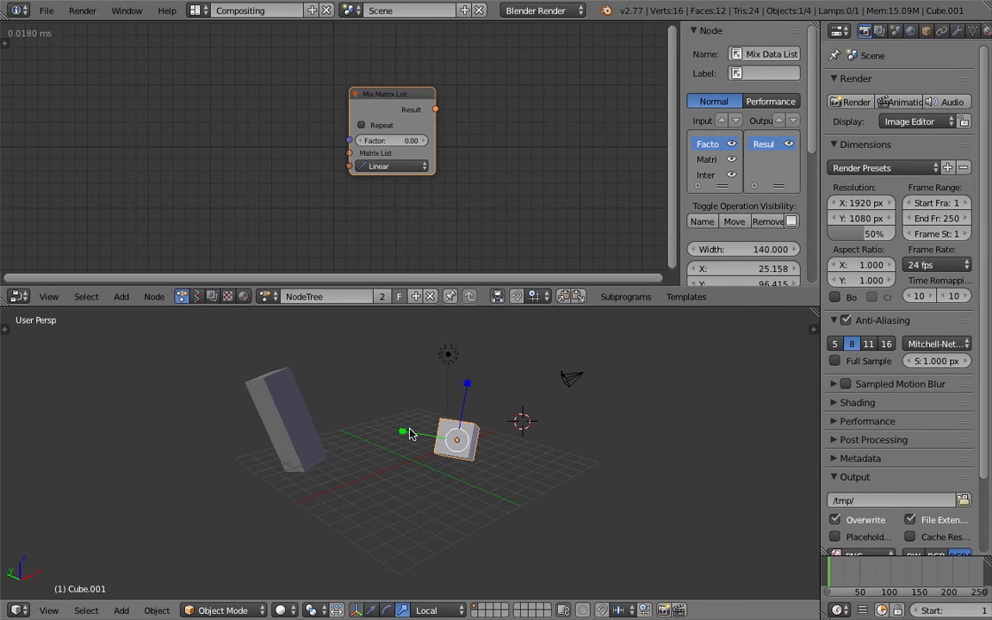
- Stretch the second cube along its local Y axis into a wider block
key("s")
key("y")
key("y")
left_click_drag(360, 433, 358, 432)
- Duplicate the stretched block and place the copy beyond the grid, on the side away from the tall box
middle_click_drag(449, 443, 472, 440)
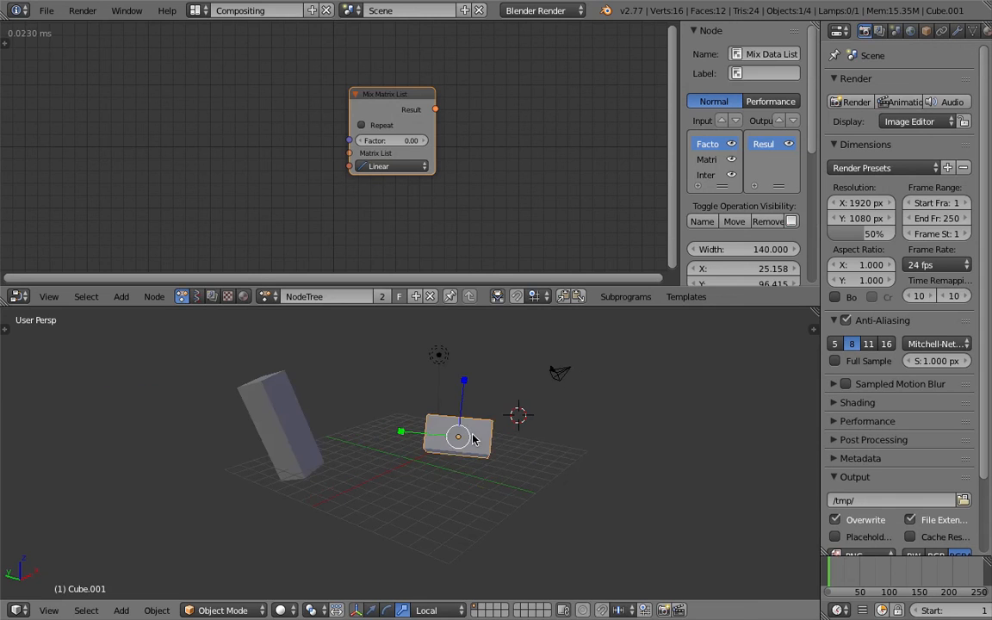
key("shift+d")
left_click(619, 449)
- Rotate the duplicated block freely so it is oriented differently from the other two boxes
key("r")
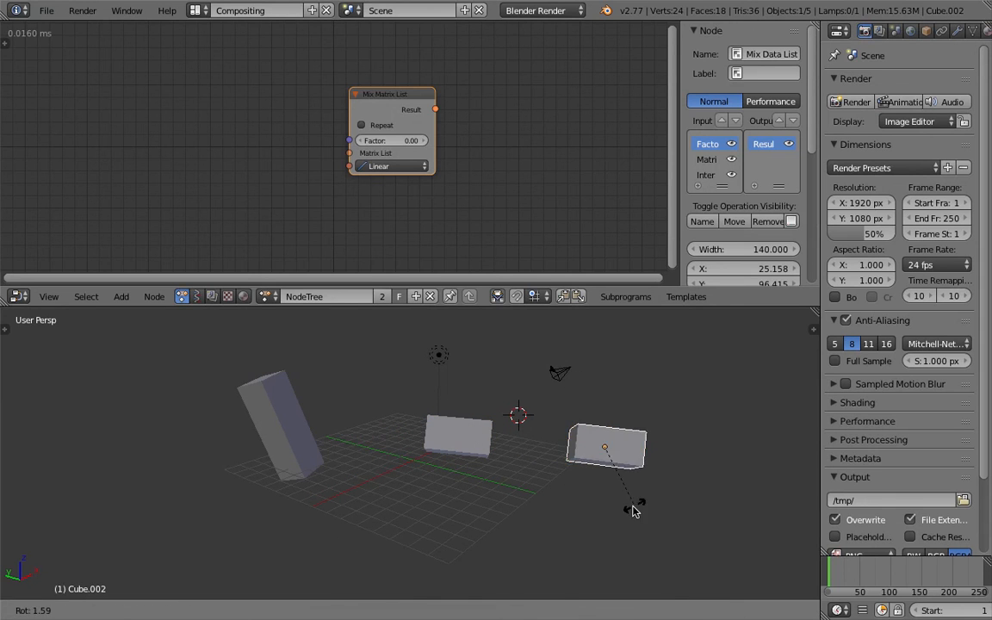
key("r")
key("r")
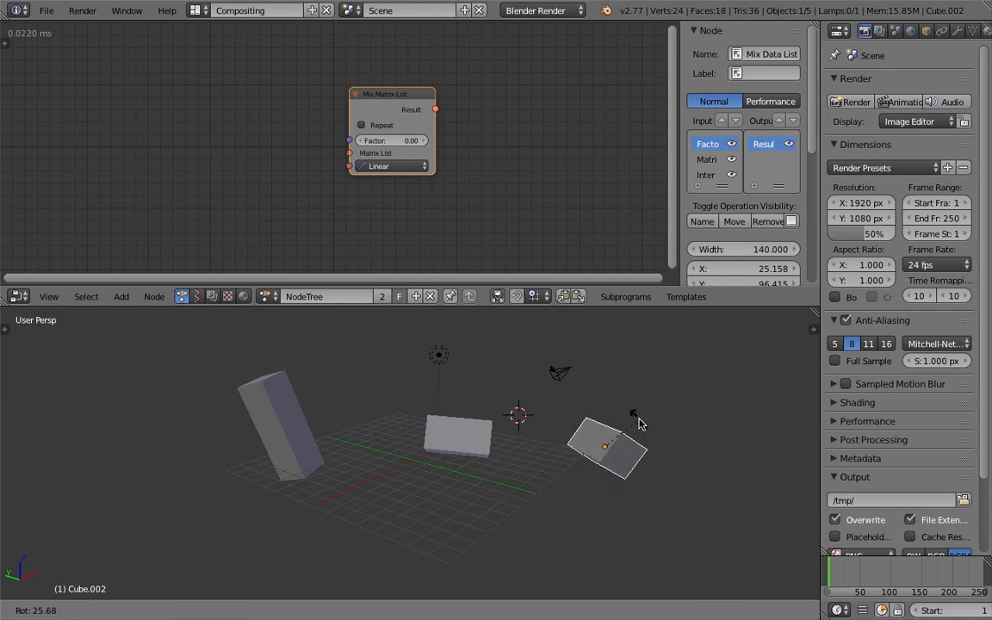
left_click(611, 452)
key("r")
key("r")
left_click(608, 477)
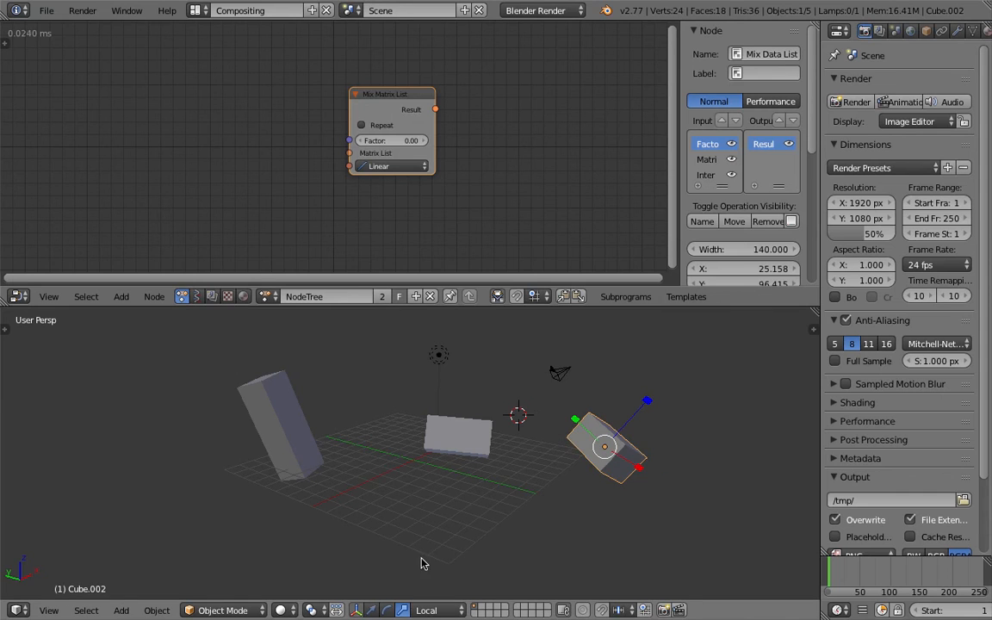
- Distort the duplicated block in Edit Mode by applying Randomize to its vertices four times, and return to Object Mode
scroll(559, 462, "up", 1)
key("Tab")
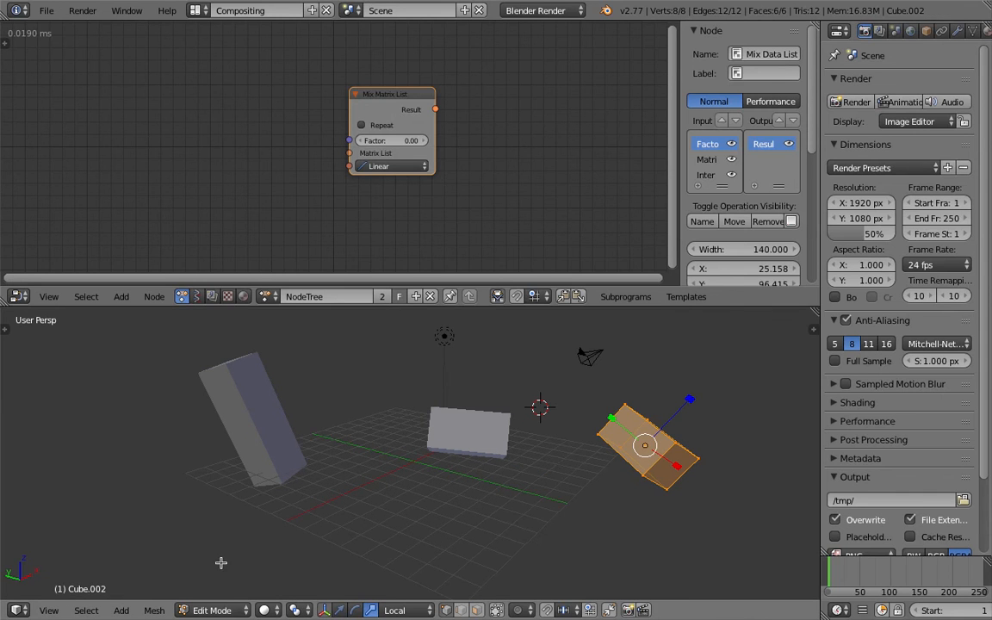
key("space")
type("ra")
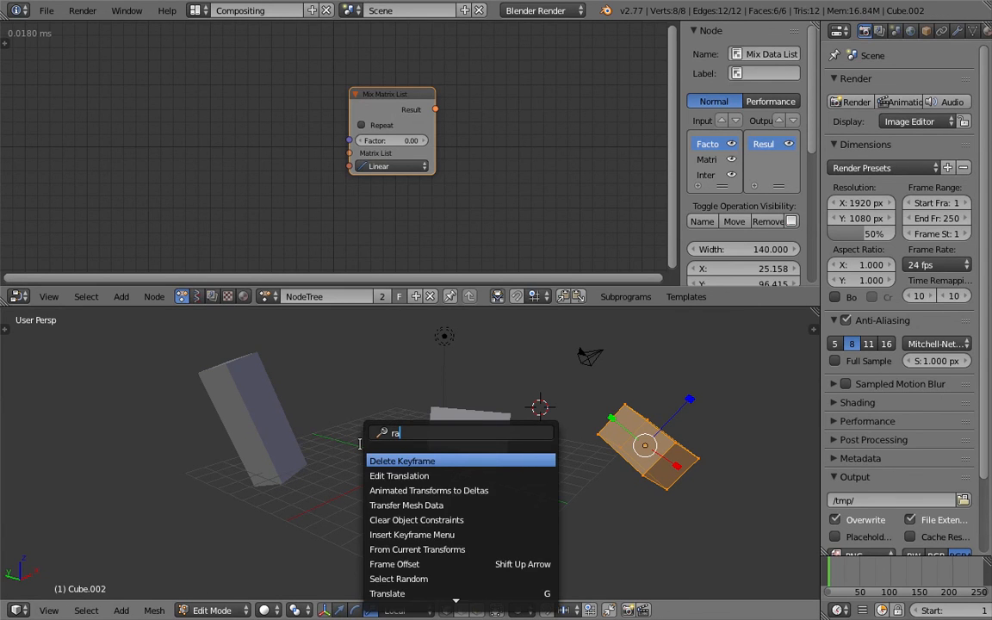
type("ndom")
key("Down")
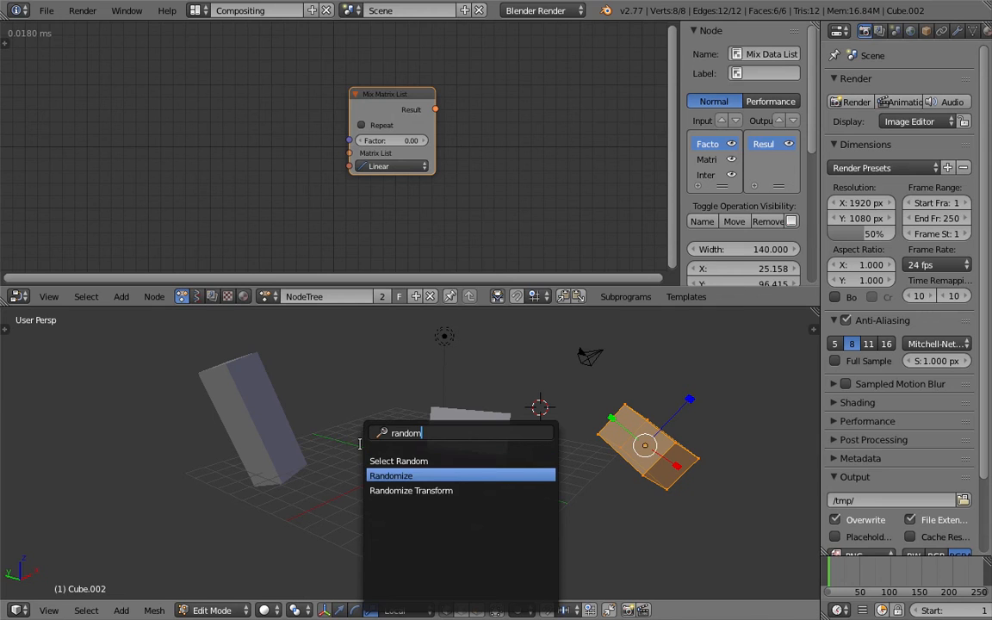
key("Return")
key("space")
key("Return")
key("space")
key("Return")
key("space")
key("Return")
key("Tab")
- Reposition the distorted block beside the grid, in line with the other two boxes
middle_click_drag(492, 394, 674, 462)
key("w")
left_click(662, 381)
key("g")
left_click(612, 445)
middle_click_drag(612, 444, 615, 480)
scroll(596, 474, "up", 1)
- Shift the Mix Matrix List node to leave free space before it, and select the tall box
right_click(453, 439)
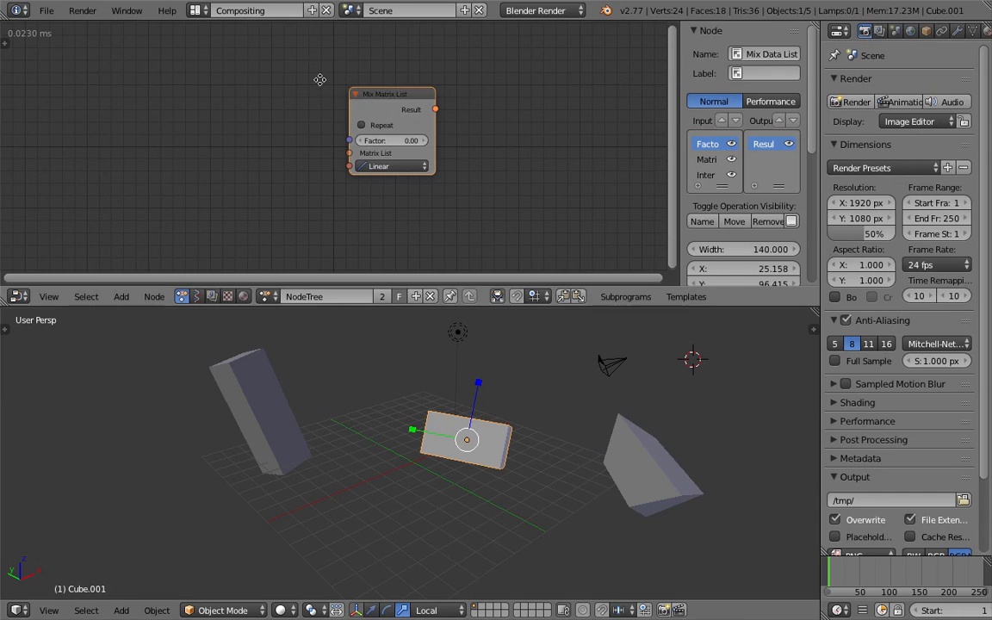
middle_click_drag(314, 73, 253, 82)
left_click_drag(328, 103, 394, 105)
right_click(287, 429)
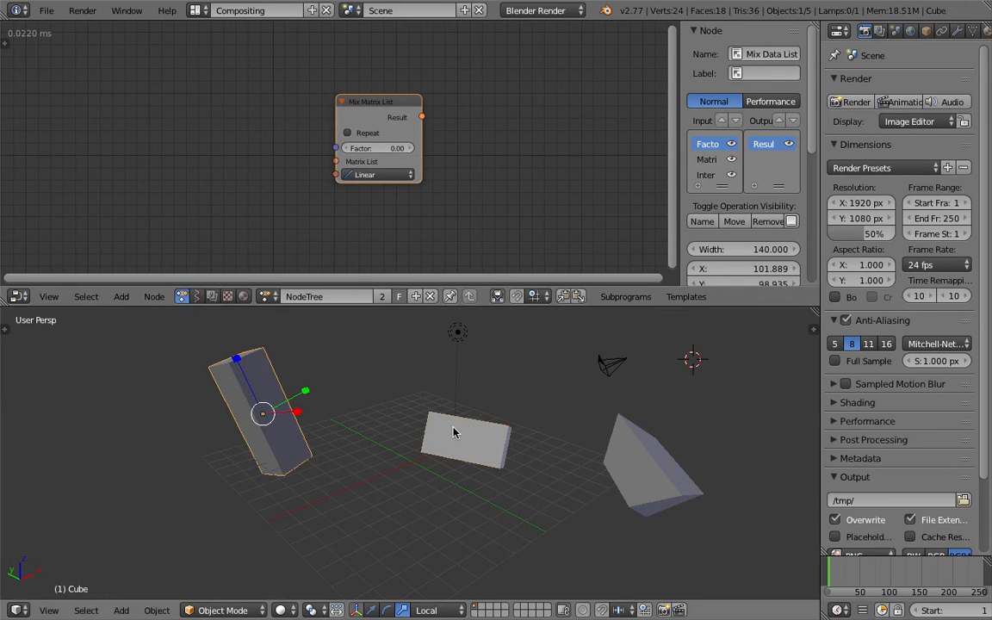
- Add the other two boxes to the selection, and place a Create Matrix List node before the Mix Matrix List node
right_click(608, 461, "shift")
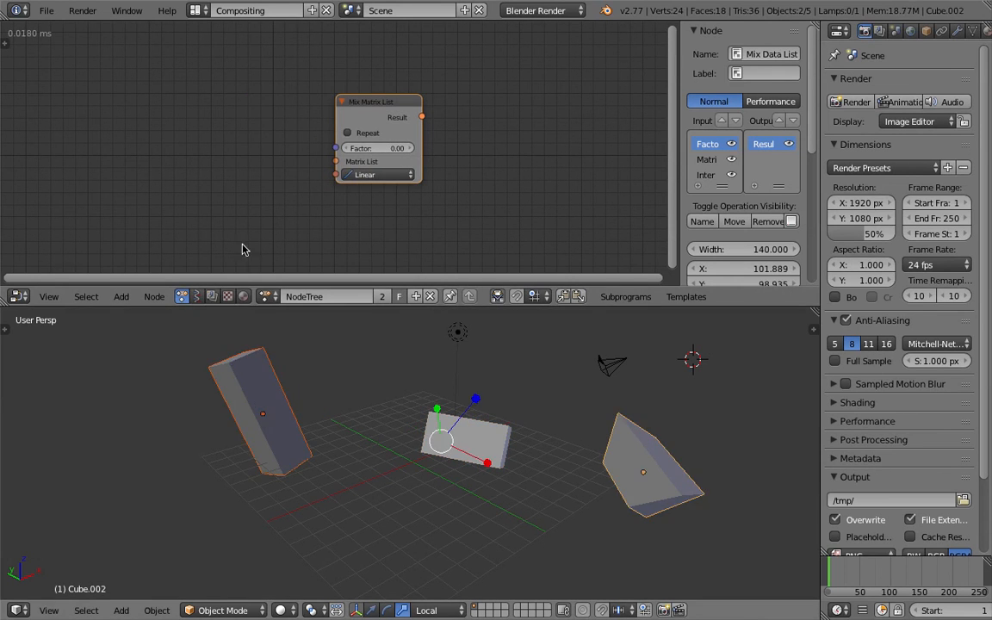
right_click(506, 453, "shift")
key("shift+a")
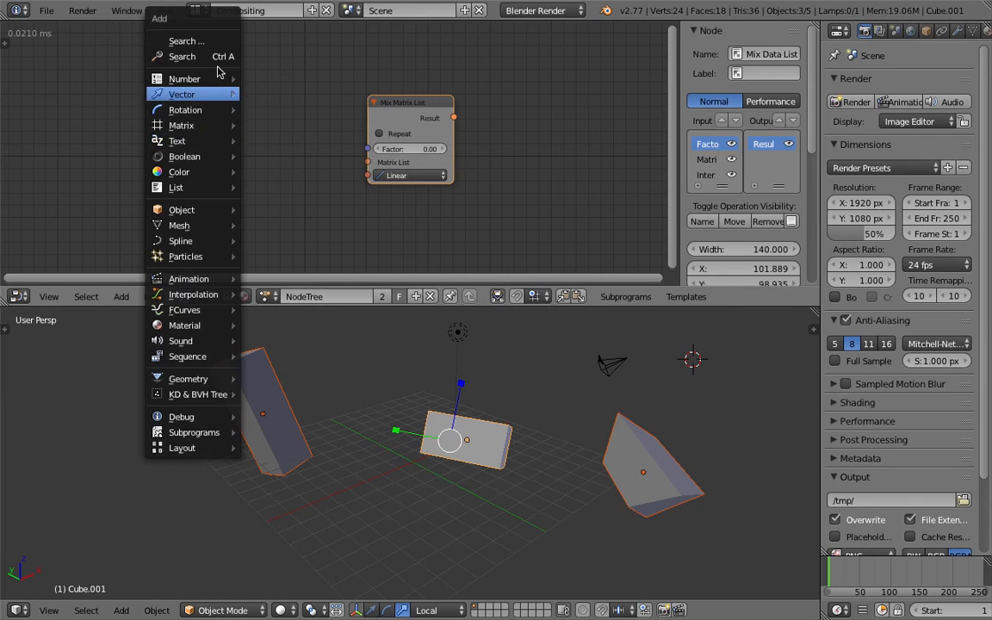
left_click(213, 55)
type("create matri")
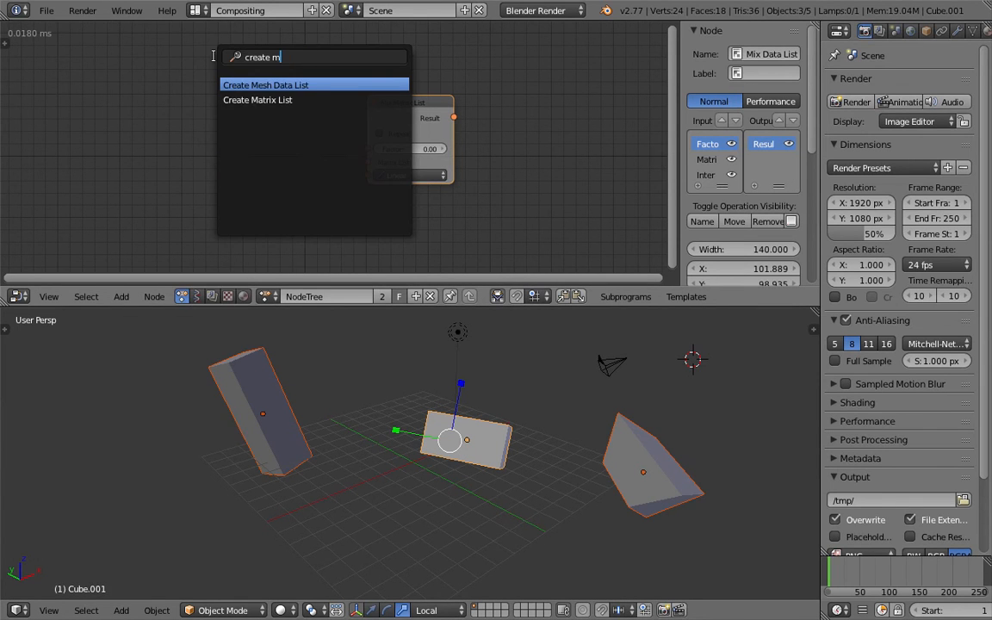
key("Return")
left_click(214, 60)
left_click_drag(250, 69, 228, 80)
- Remove the unlinked inputs from the Create Matrix List node and expand its advanced node settings
key("u")
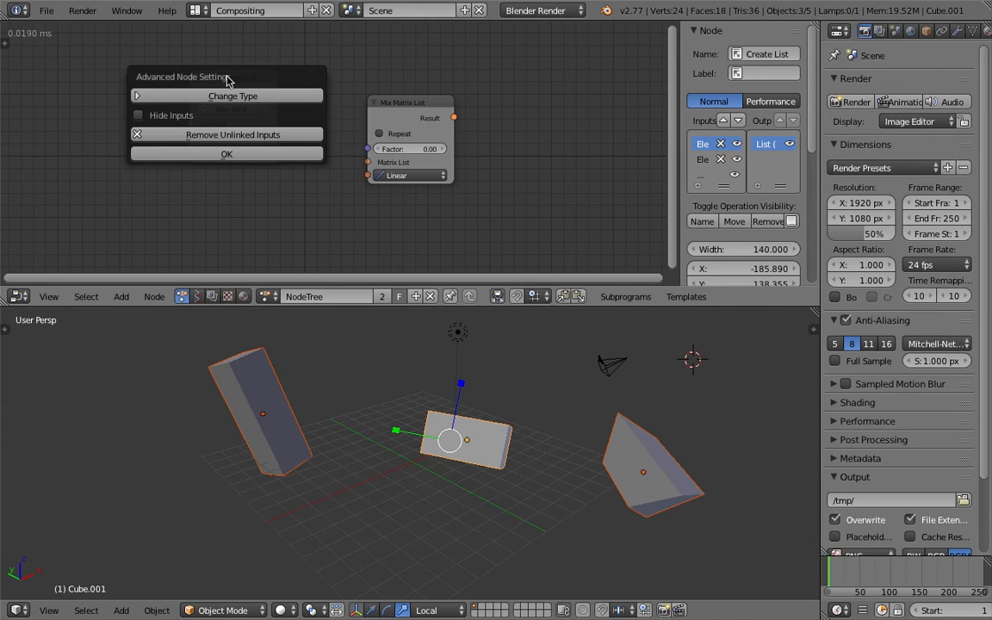
left_click(255, 134)
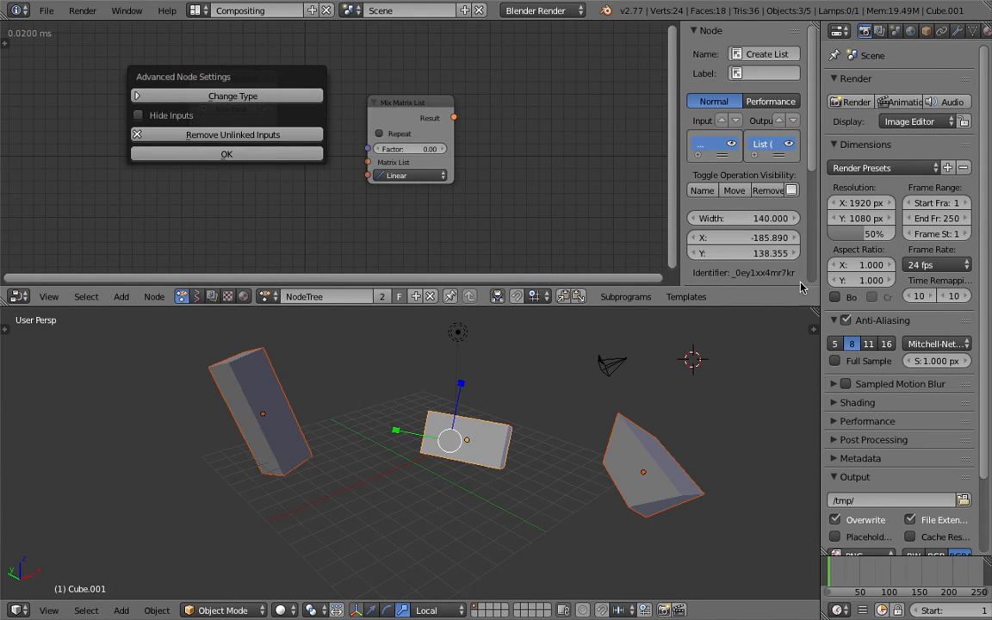
scroll(816, 204, "down", 5)
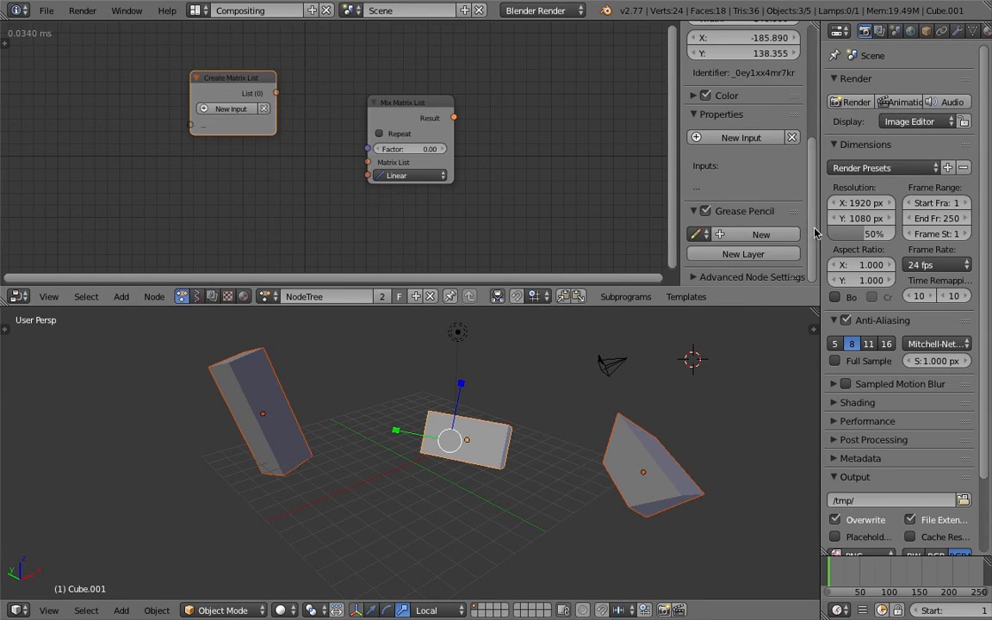
left_click(757, 279)
scroll(763, 282, "down", 2)
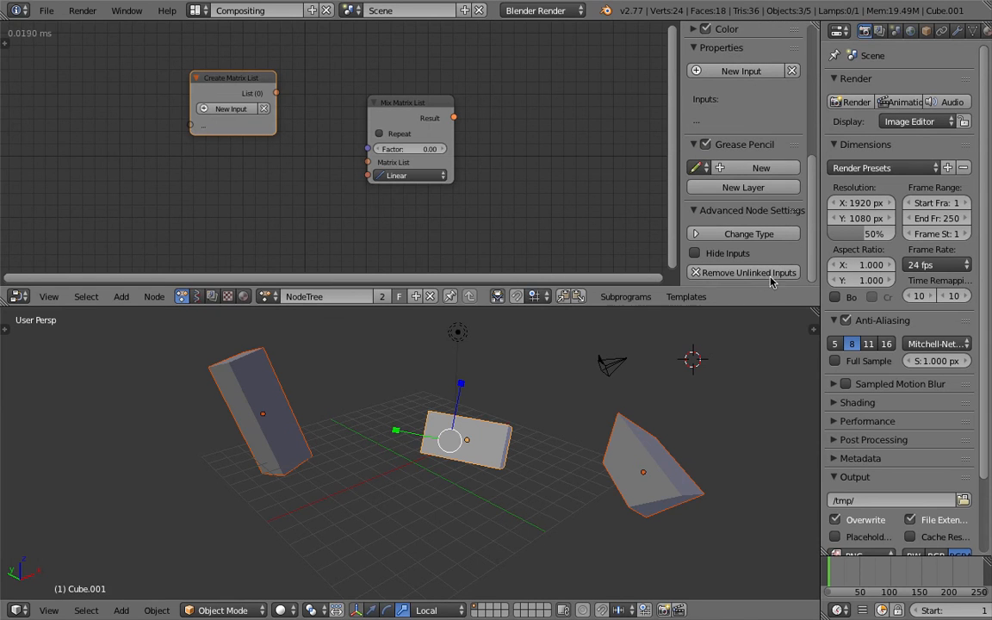
- Select the tall box, and shift the Create Matrix List and Mix Matrix List nodes to leave free space before them
right_click(261, 371)
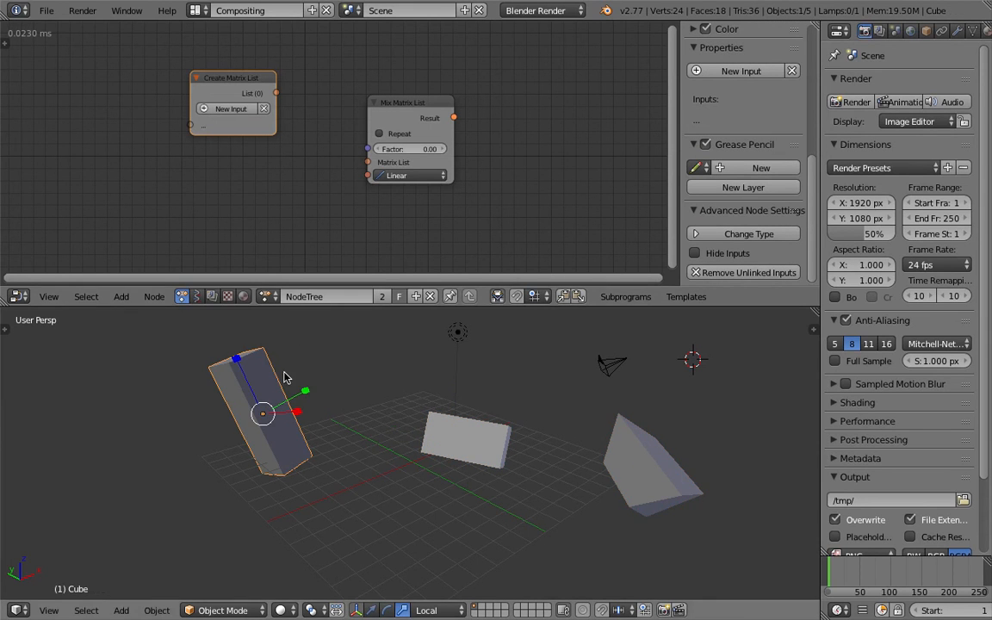
left_click_drag(234, 78, 270, 85)
left_click_drag(441, 110, 470, 106)
left_click_drag(276, 92, 295, 94)
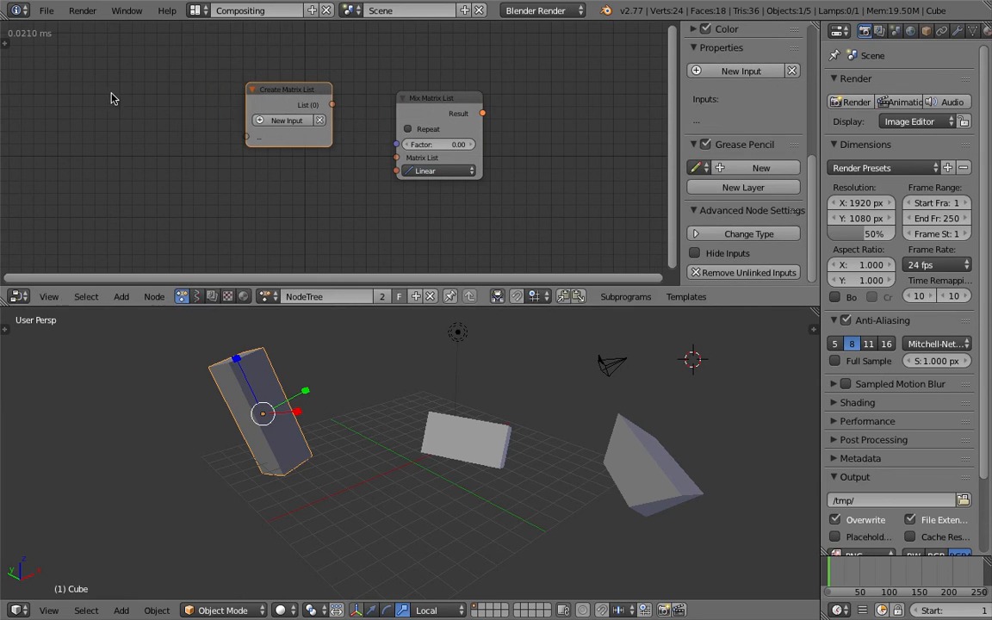
- Add an Object Matrix Input node in the free space before the Create Matrix List node
key("shift+a")
left_click(110, 93)
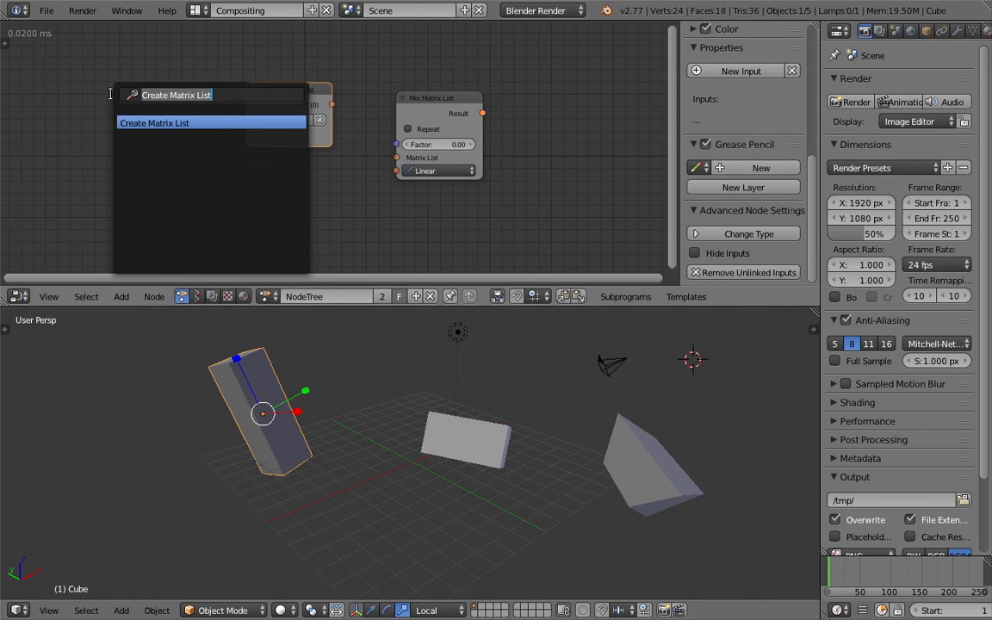
type("object mat")
key("Down")
key("Up")
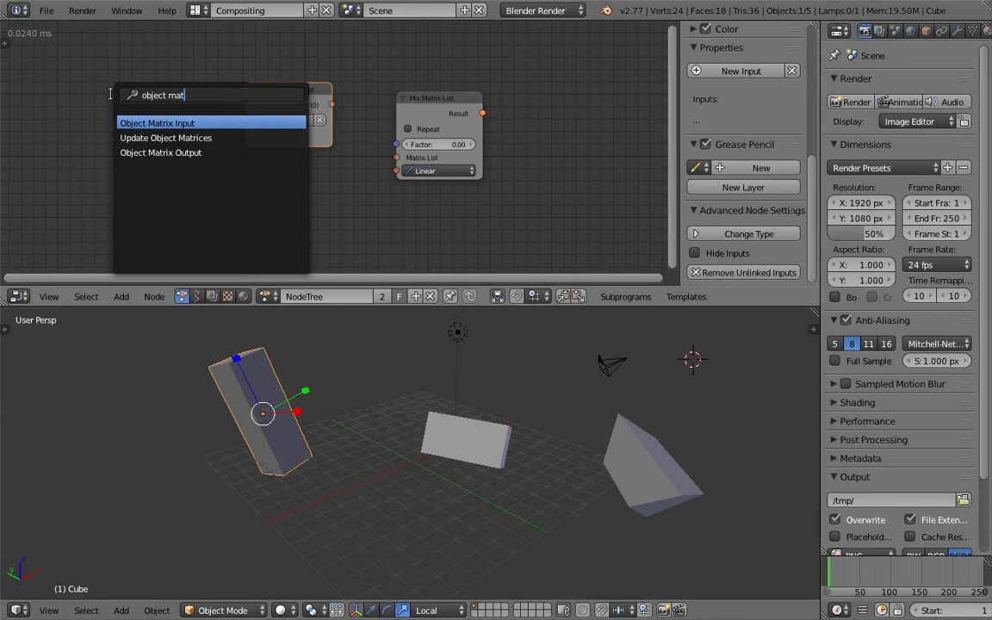
key("Return")
left_click(119, 138)
- Duplicate the Object Matrix Input node twice and stack the three nodes in a column
key("shift+d")
left_click(110, 150)
key("shift+d")
left_click(112, 196)
left_click_drag(136, 95, 136, 86)
left_click(135, 133)
left_click_drag(145, 185, 146, 199)
- Assign Cube, Cube.001 and Cube.002 to the three Object Matrix Input nodes, from the uppermost to the lowest
left_click(142, 79)
left_click(170, 111)
right_click(433, 428)
left_click(168, 166)
left_click(171, 200)
right_click(650, 465)
left_click(169, 224)
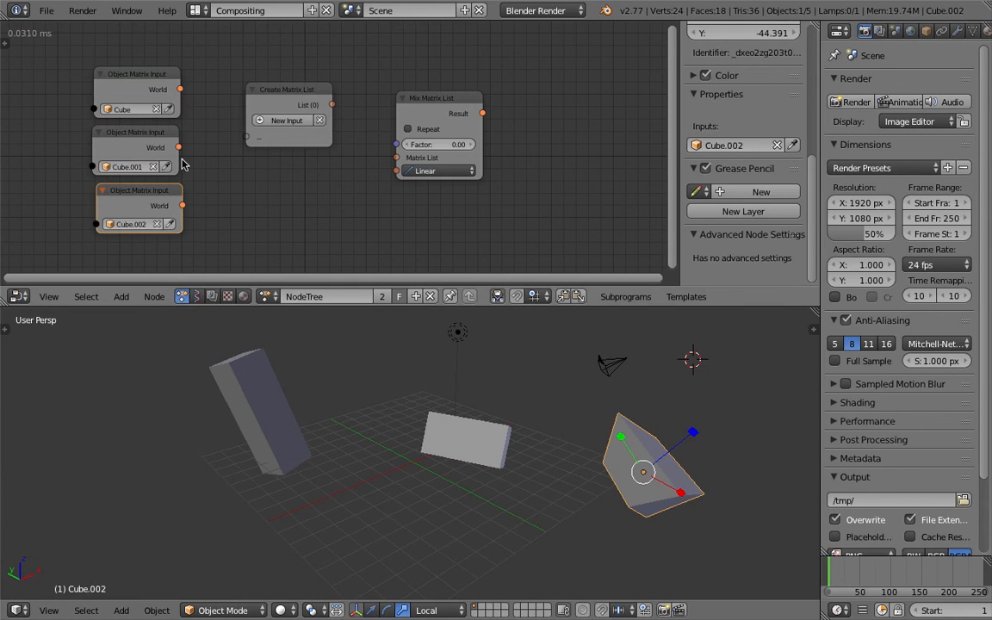
- Link the World outputs of the three Object Matrix Input nodes to Create Matrix List as three elements, keeping their order
key("g")
left_click(190, 103)
left_click_drag(187, 90, 245, 135)
left_click_drag(180, 148, 244, 159)
left_click_drag(179, 218, 250, 168)
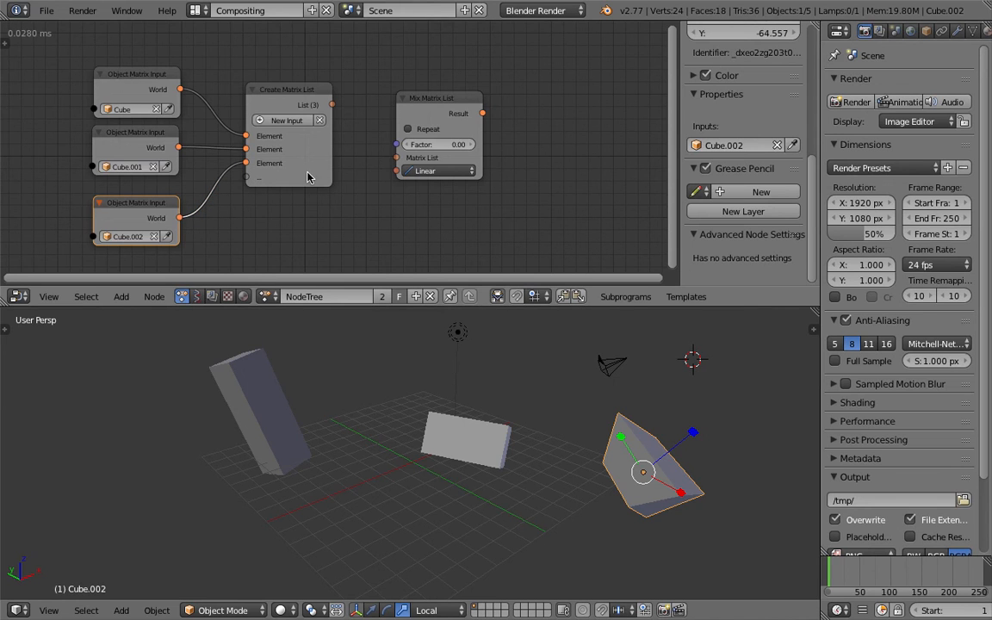
- Link the created list to the Matrix List input of Mix Matrix List and enable Repeat on that node
left_click_drag(439, 104, 455, 106)
left_click_drag(332, 105, 410, 164)
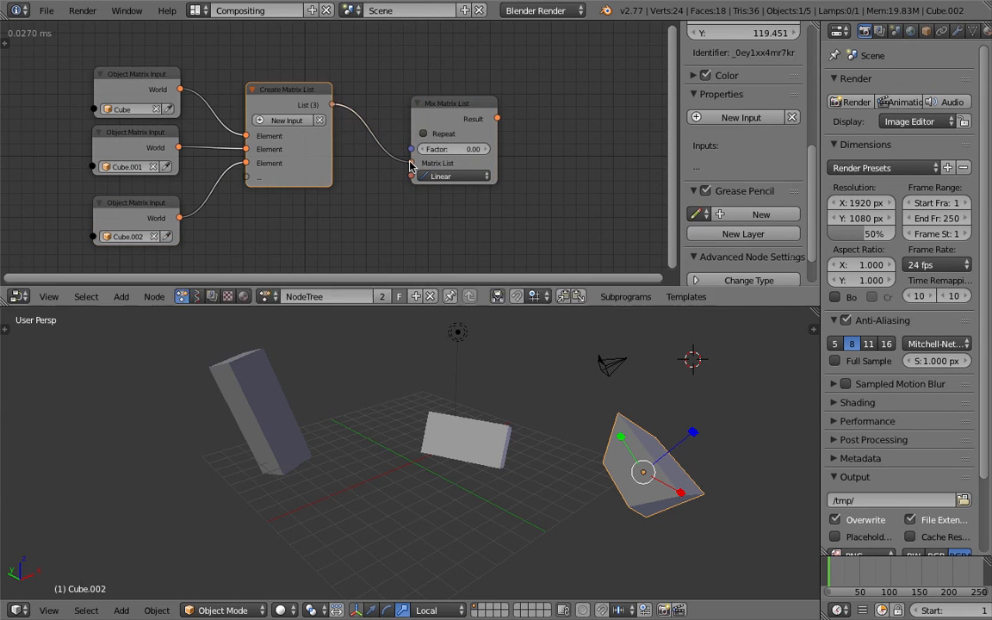
left_click(449, 135)
- Add an Object Matrix Output node after Mix Matrix List and link the Result output to its Matrix input
scroll(495, 121, "right", 3, "ctrl")
scroll(508, 127, "down", 1)
key("shift+a")
left_click(507, 122)
type("object matrix o")
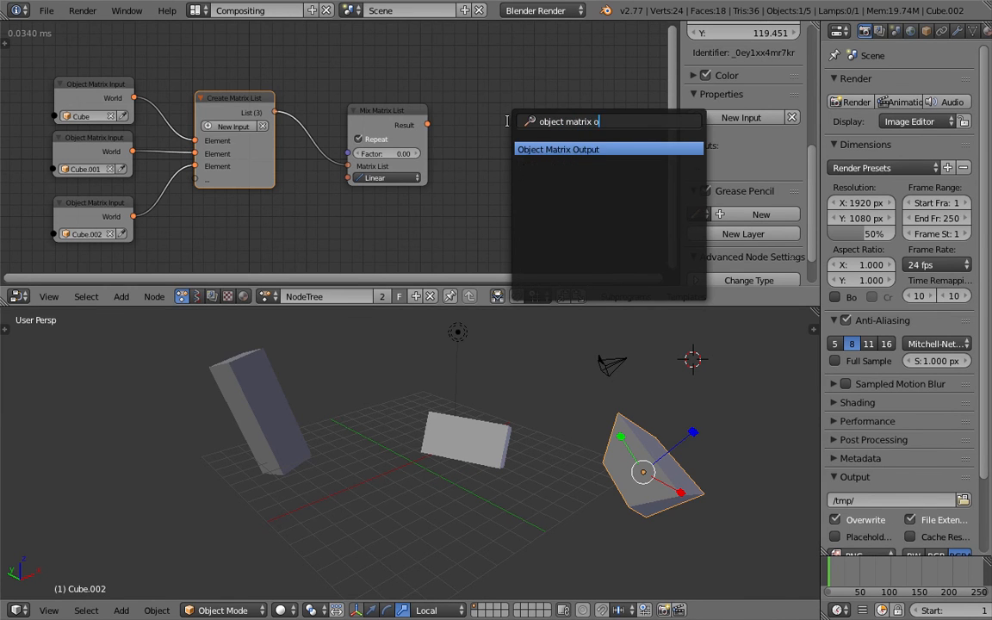
left_click(558, 164)
left_click(551, 160)
left_click_drag(427, 125, 509, 181)
- Add a monkey mesh to the scene and assign it as the object of the Object Matrix Output node
middle_click_drag(564, 455, 555, 403)
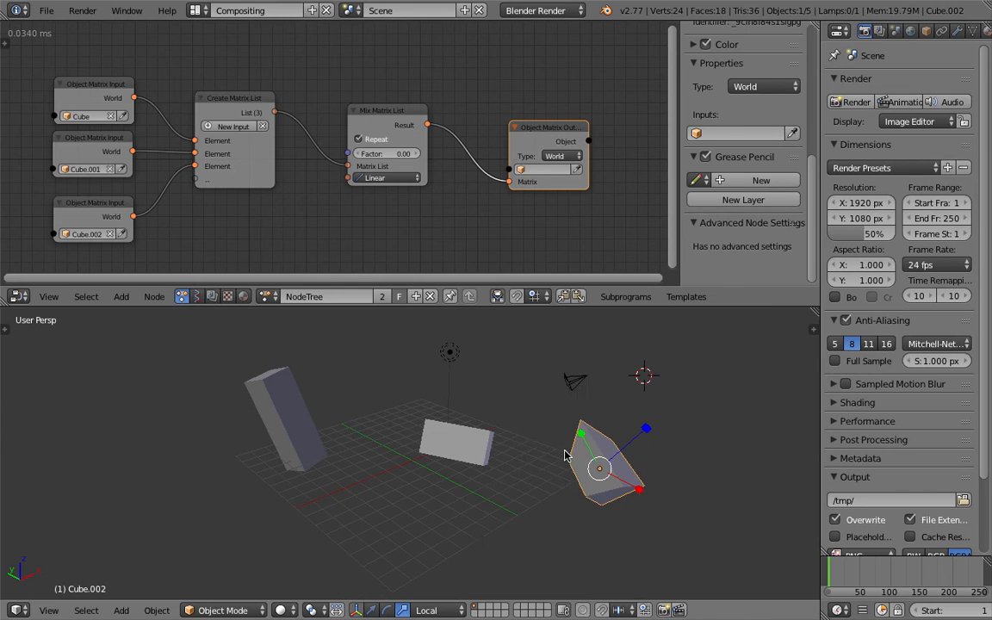
key("shift+a")
mouse_move(554, 390)
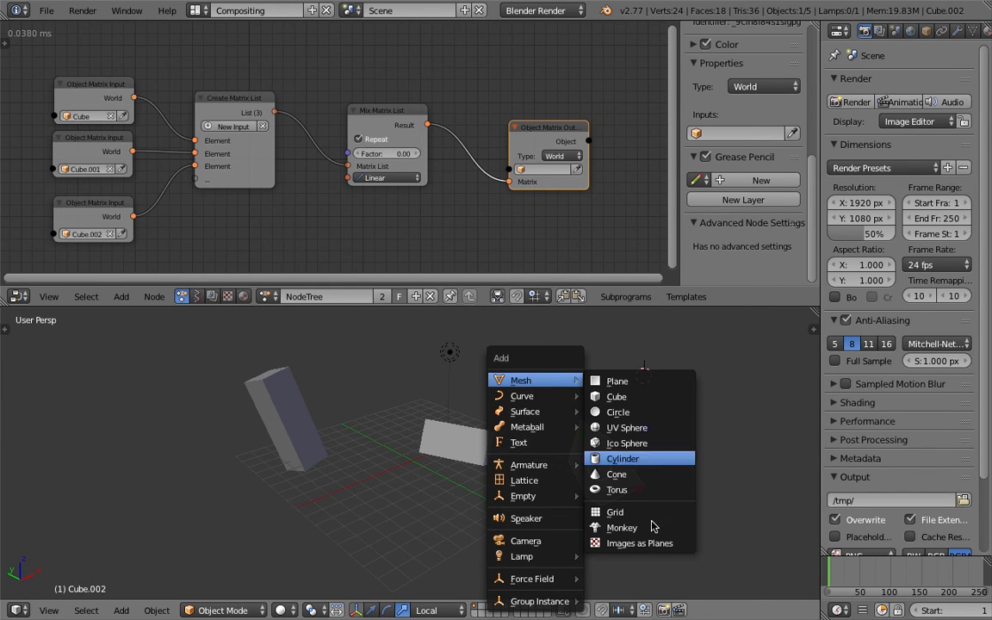
left_click(654, 527)
key("g")
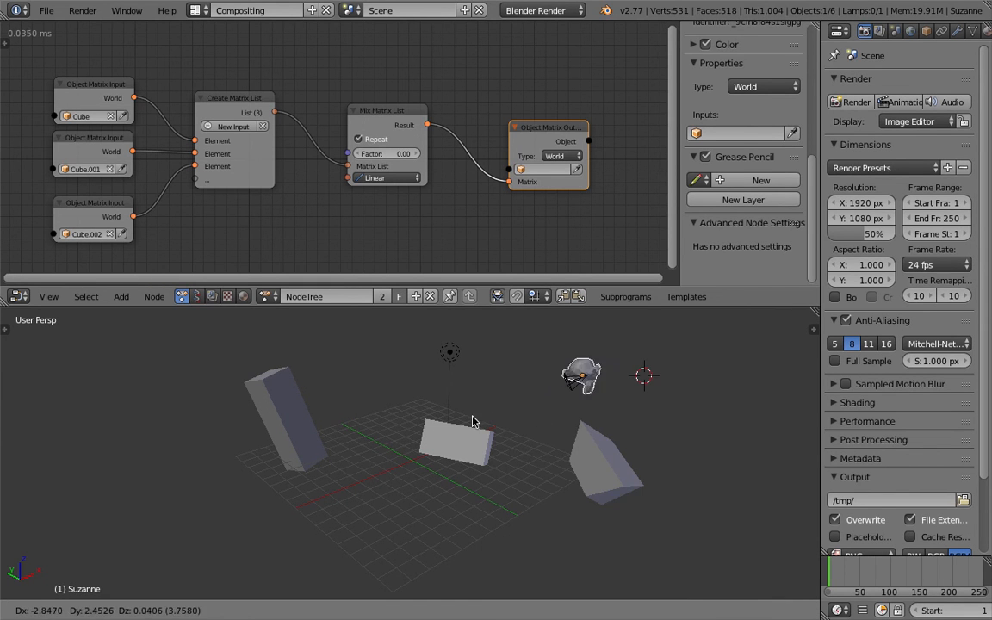
left_click(404, 403)
left_click(576, 169)
- Show the scene in wireframe, scrub the Mix Matrix List factor up to 5.64, and select the distorted block
mouse_move(412, 352)
middle_mouse_down()
mouse_move(395, 396)
mouse_move(379, 367)
middle_mouse_up()
key("z")
scroll(366, 387, "up", 1)
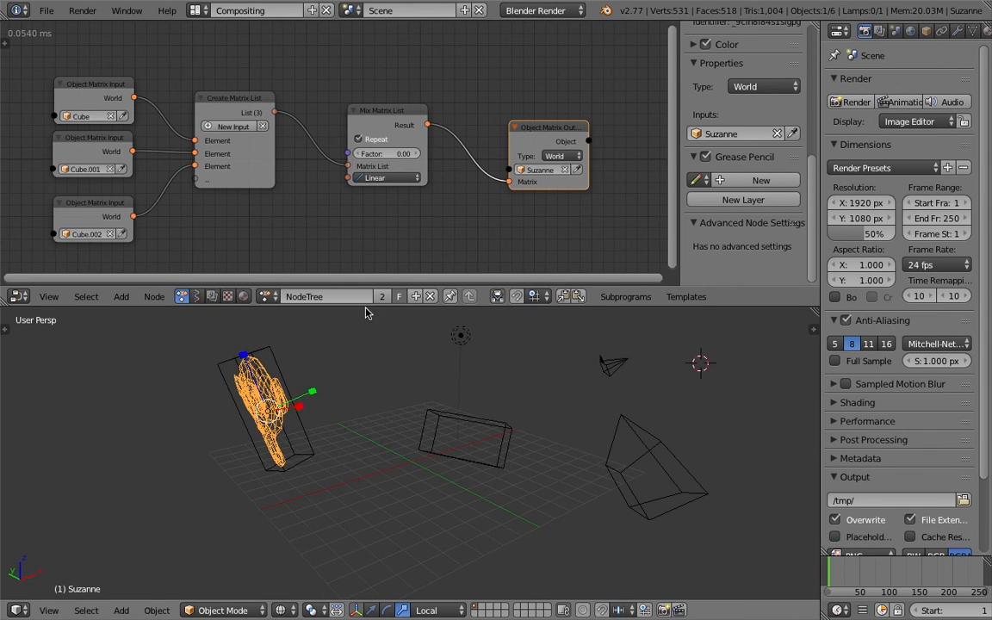
left_click_drag(388, 153, 500, 153)
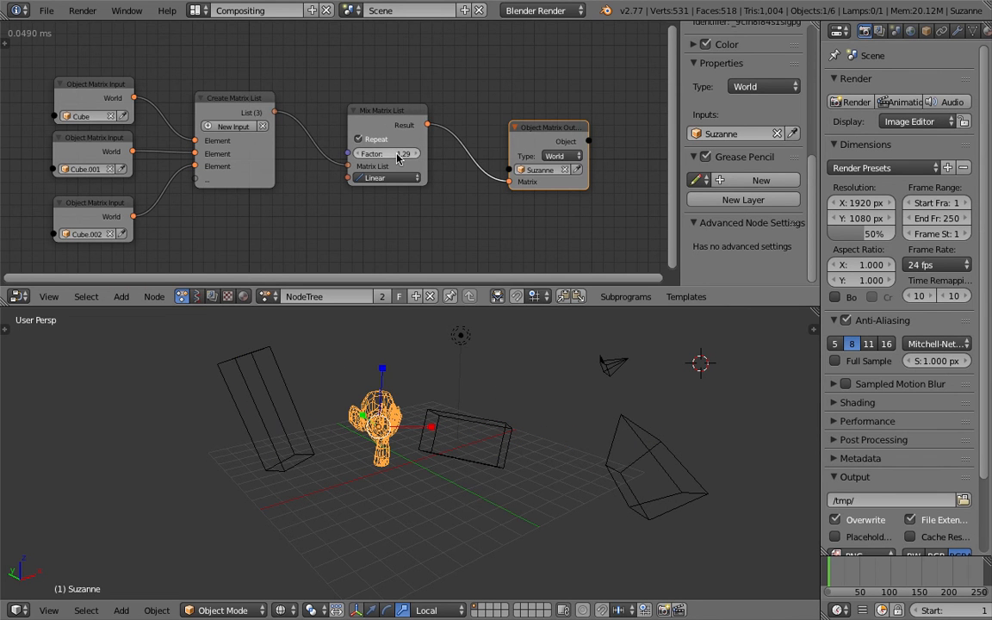
scroll(397, 157, "up", 1)
left_click_drag(397, 157, 758, 157)
right_click(629, 456)
scroll(640, 474, "down", 2)
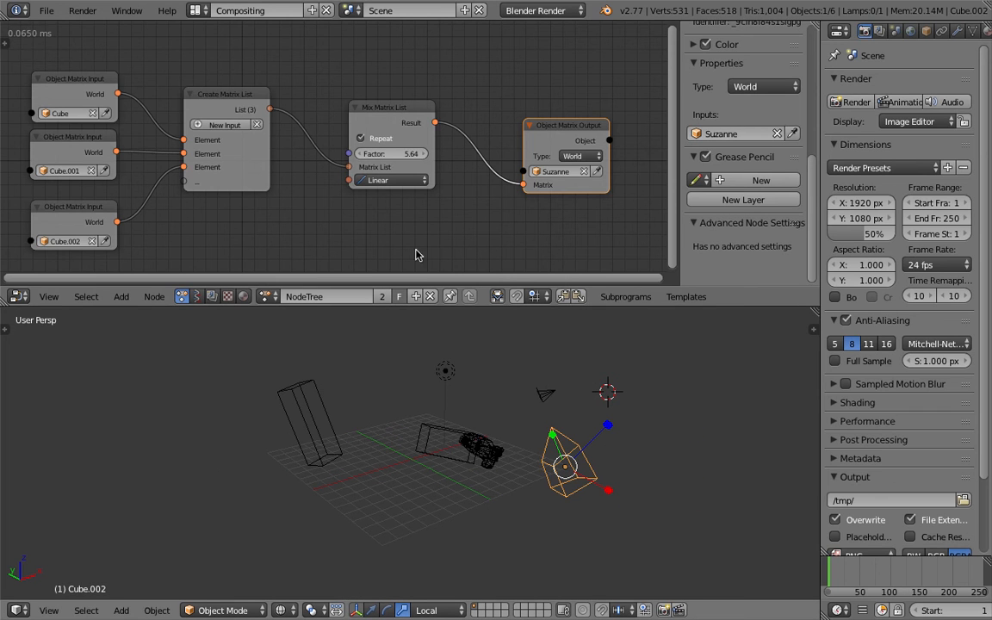
- Scrub the Mix Matrix List factor through 5.94 to 5.67 and return the viewport to solid shading
left_click_drag(372, 151, 398, 154)
middle_click_drag(504, 381, 528, 416)
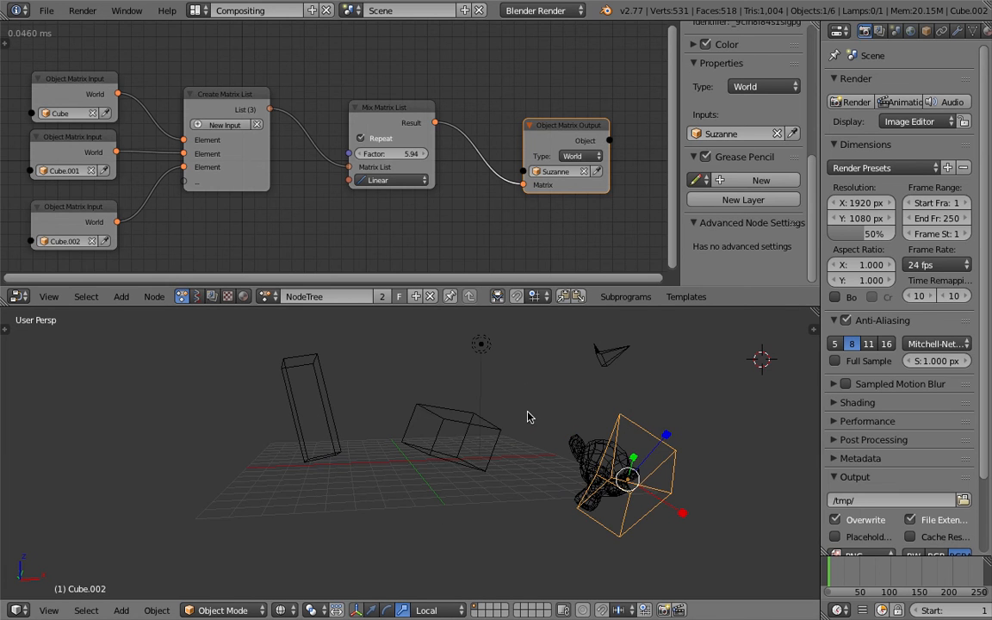
key("z")
mouse_move(382, 154)
left_mouse_down()
mouse_move(404, 156)
mouse_move(374, 156)
left_mouse_up()
middle_click_drag(538, 426, 545, 458)
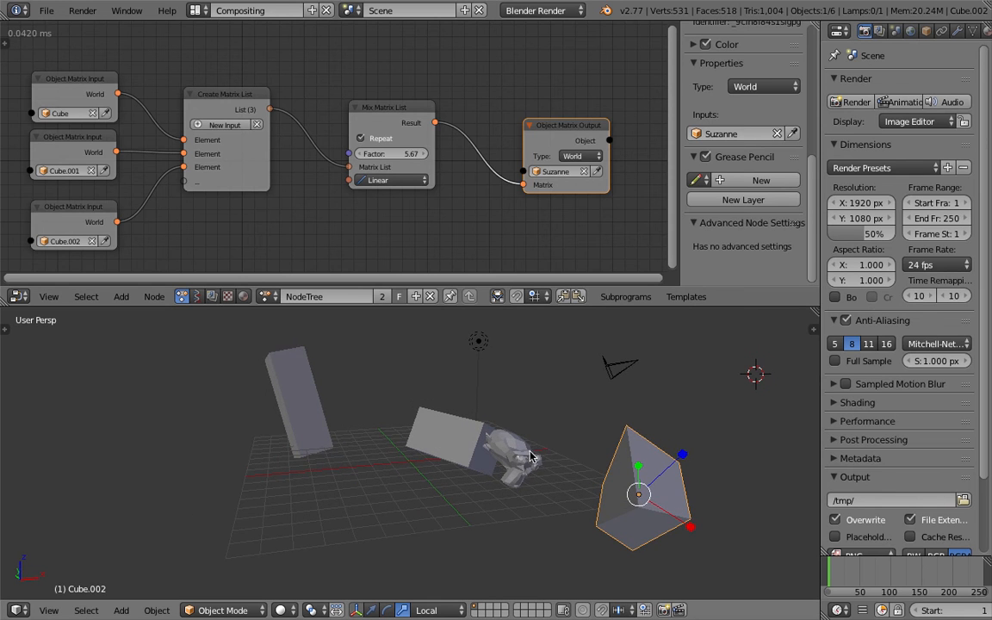
- Add a second monkey mesh and give it a Mesh Deform modifier
scroll(545, 458, "down", 2)
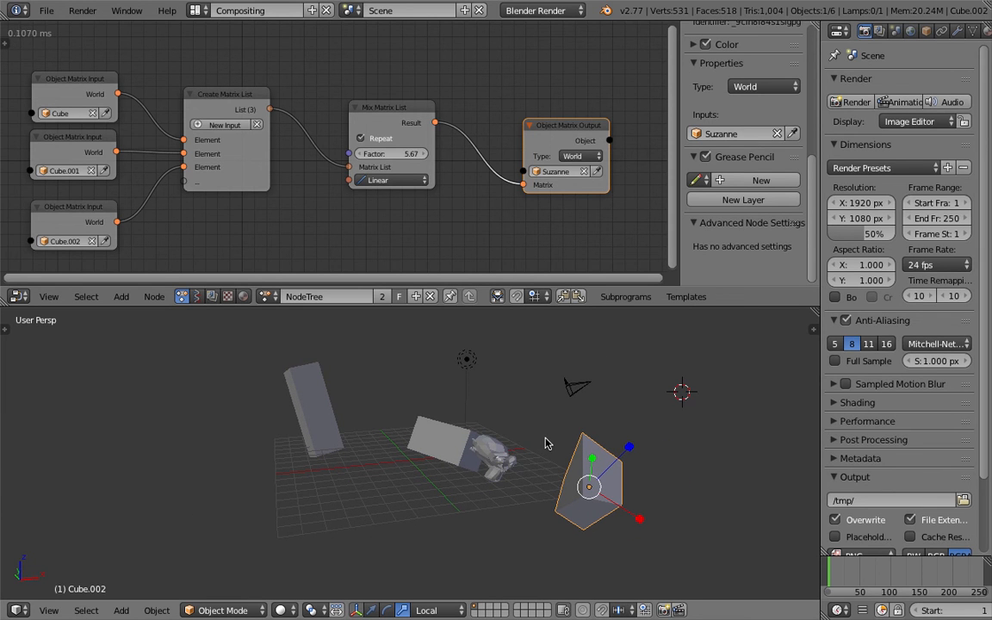
key("shift+a")
mouse_move(526, 379)
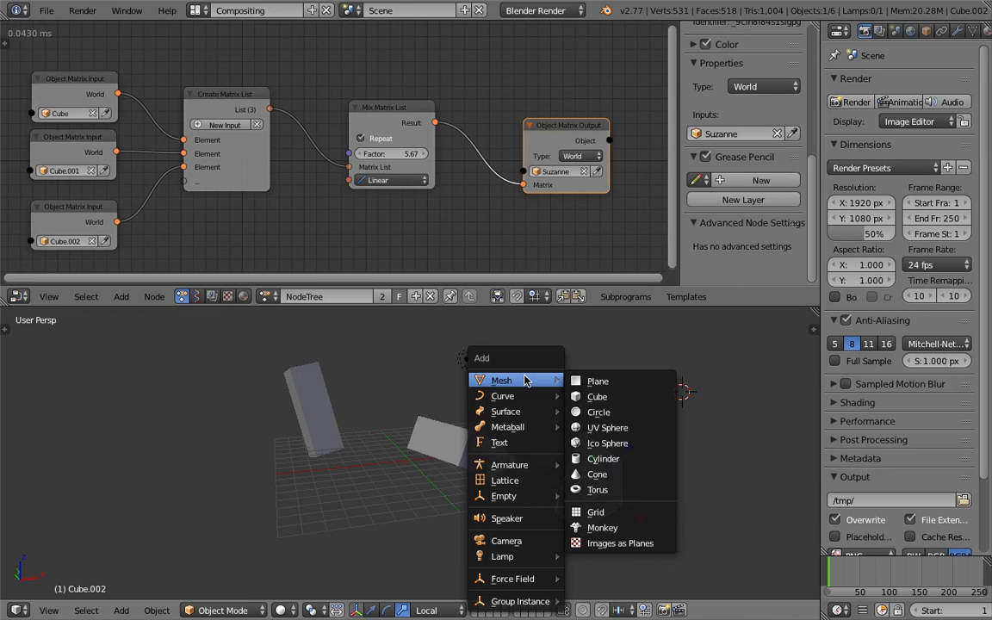
left_click(603, 527)
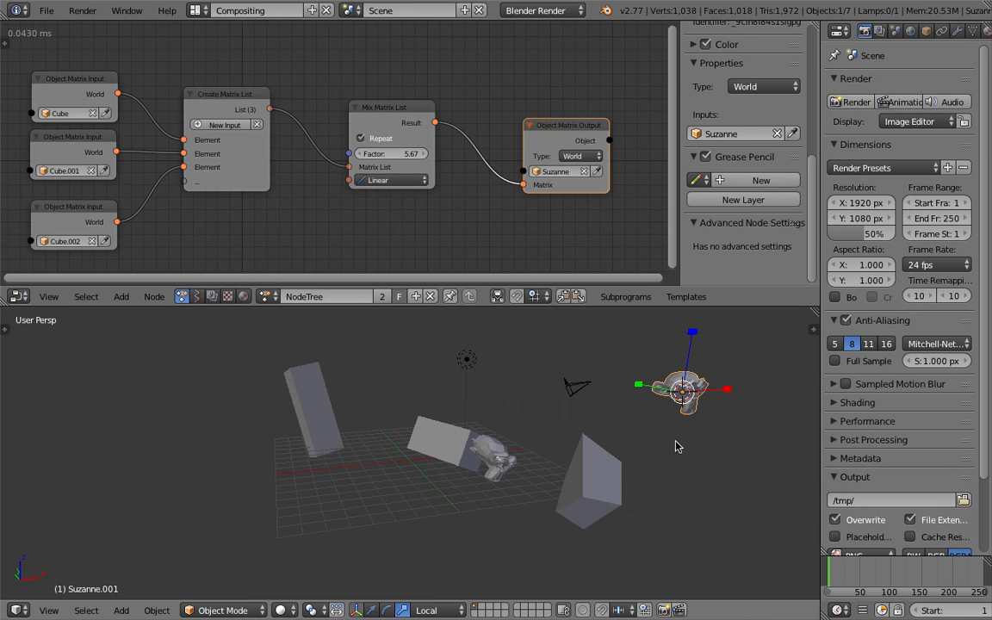
middle_click_drag(654, 428, 644, 430, "shift")
left_click(957, 33)
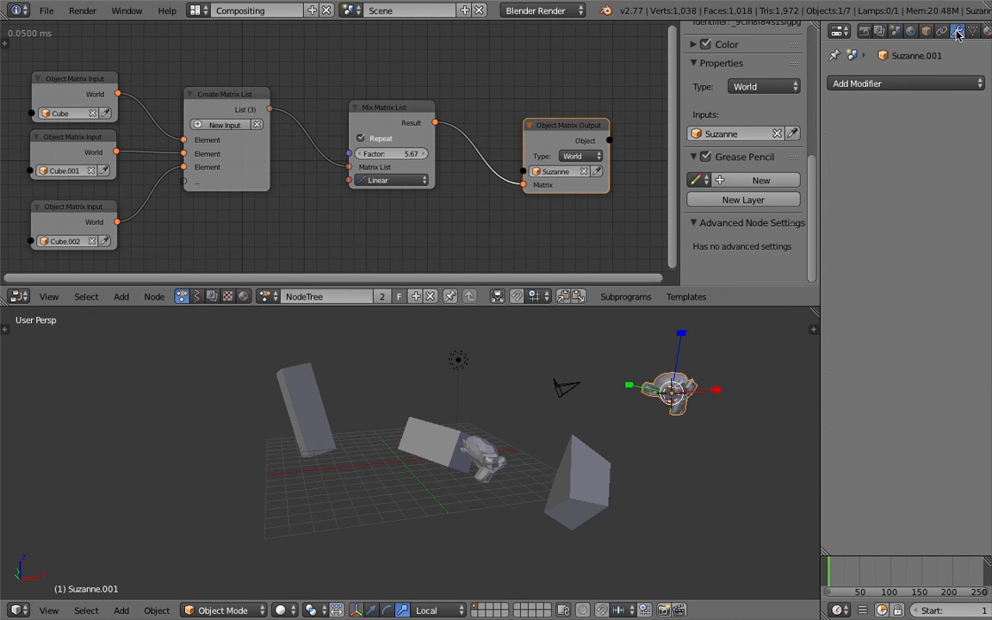
left_click(856, 81)
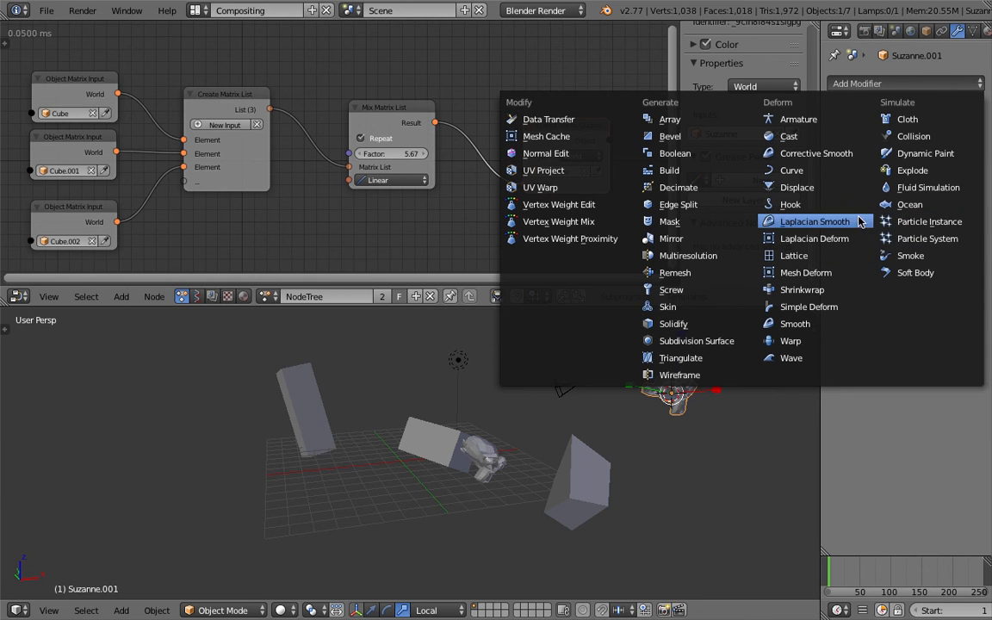
left_click(820, 273)
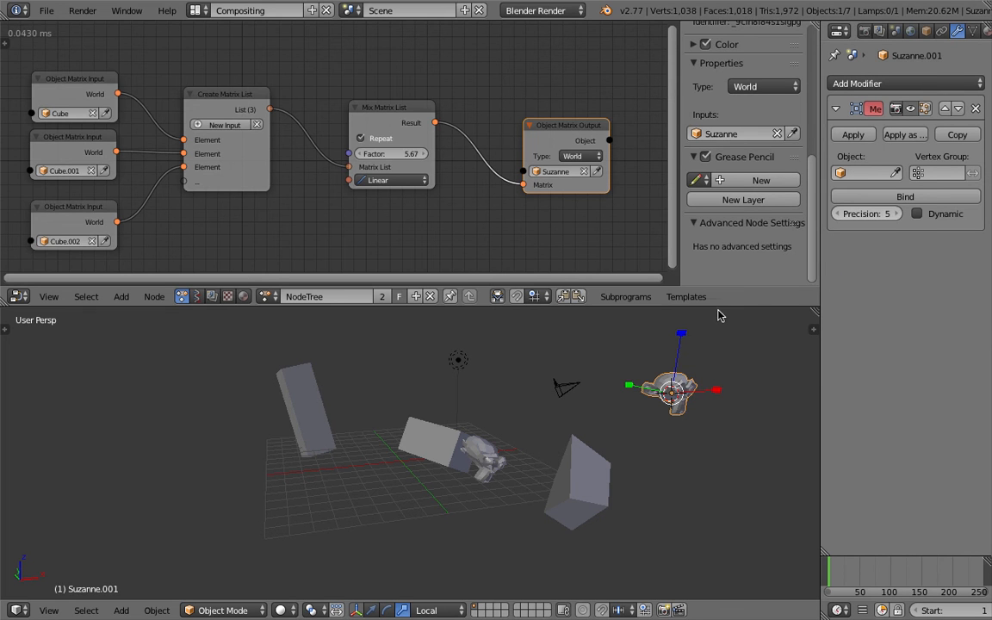
- Move the middle box up and away from the grid centre, and clear the second monkey's location
right_click(446, 442)
right_click(487, 447, "shift")
middle_click_drag(492, 425, 389, 452)
right_click(388, 452)
left_click_drag(390, 454, 489, 398)
right_click(620, 426)
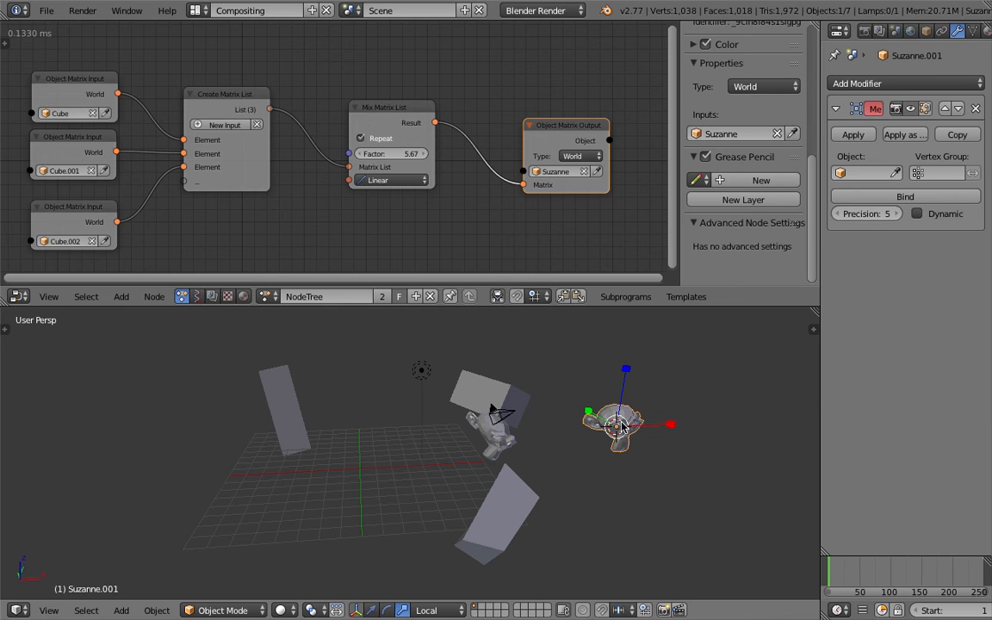
key("alt+g")
- Add a cube mesh and clear its location so it sits around the second monkey at the world origin
middle_click_drag(383, 453, 457, 436)
scroll(481, 426, "up", 4)
key("shift+a")
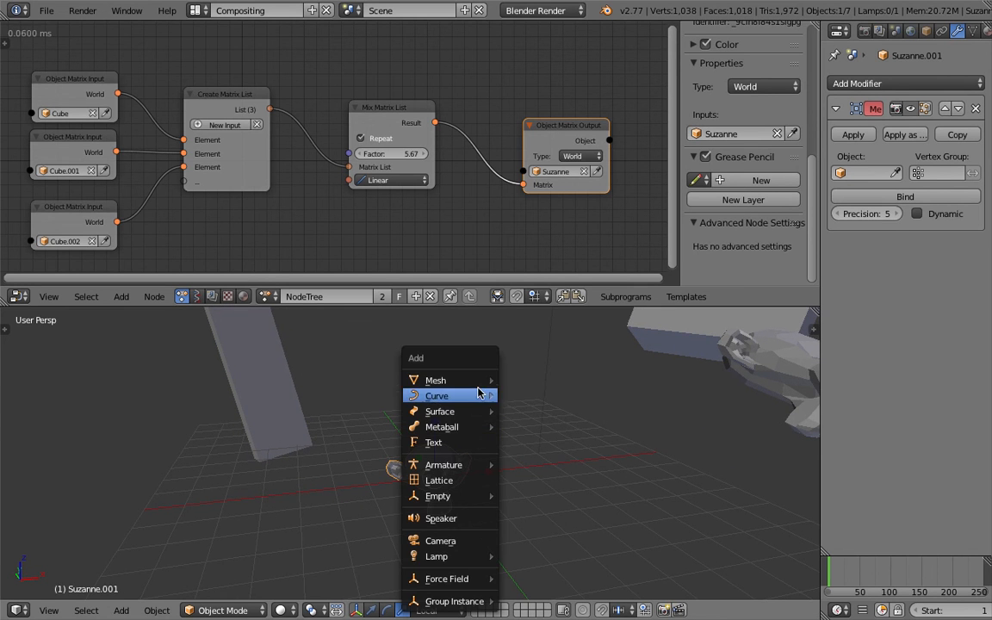
mouse_move(480, 383)
left_click(533, 399)
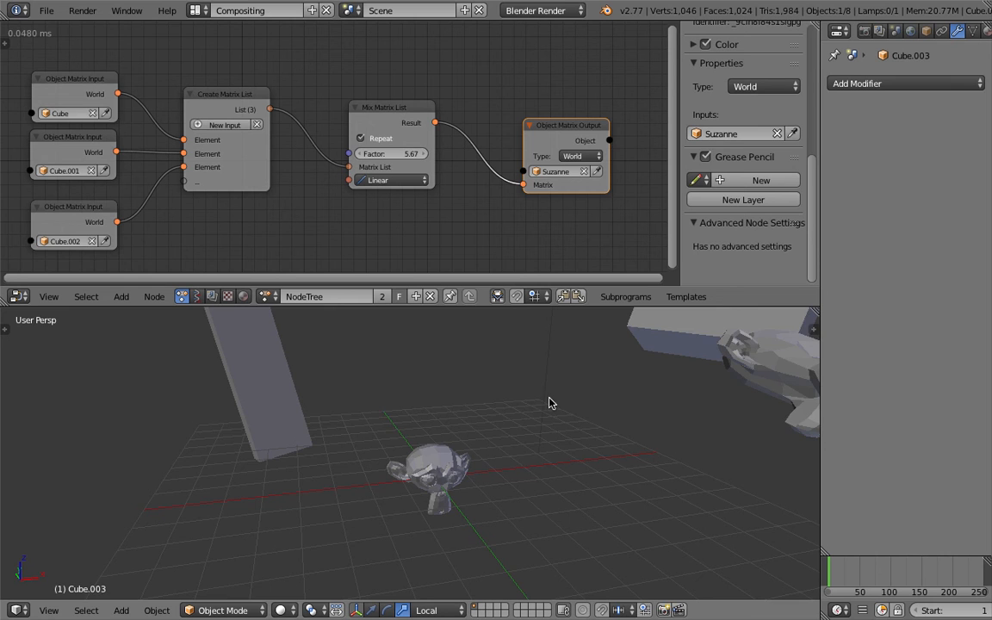
scroll(539, 421, "down", 3)
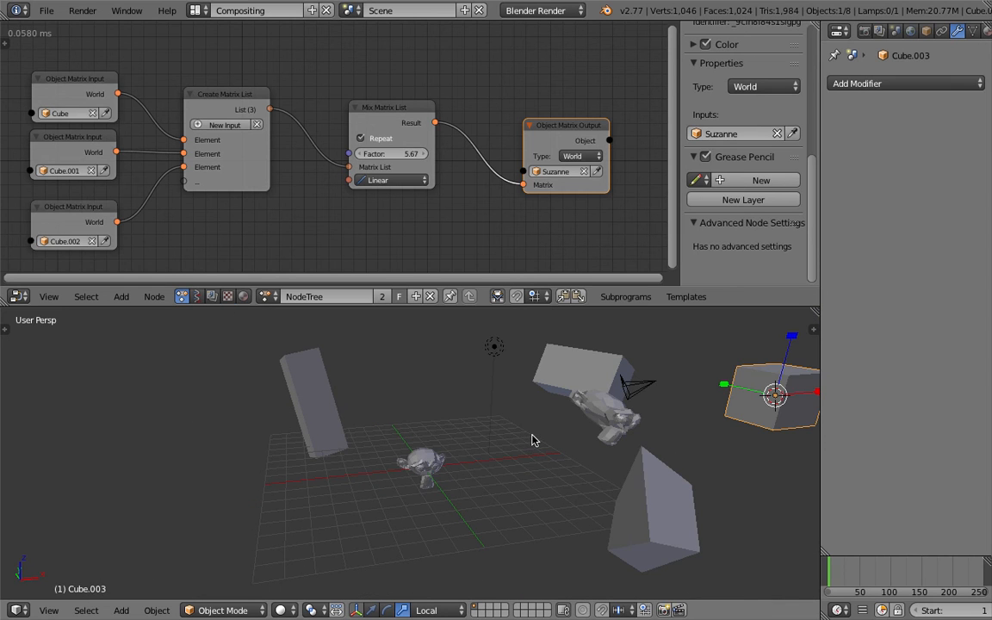
key("alt+g")
- Scale up the new cube's mesh in Edit Mode, widen it along X to enclose the monkey, and return to Object Mode
scroll(466, 440, "up", 2)
key("Tab")
key("s")
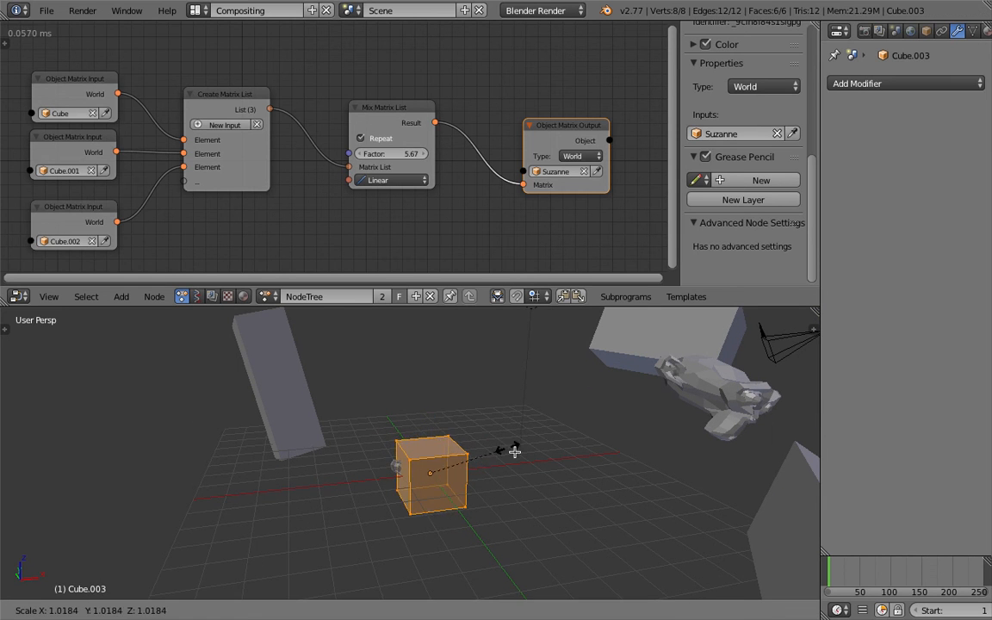
left_click(517, 453)
middle_click_drag(518, 453, 560, 446)
key("s")
key("x")
key("x")
left_click(495, 465)
key("Tab")
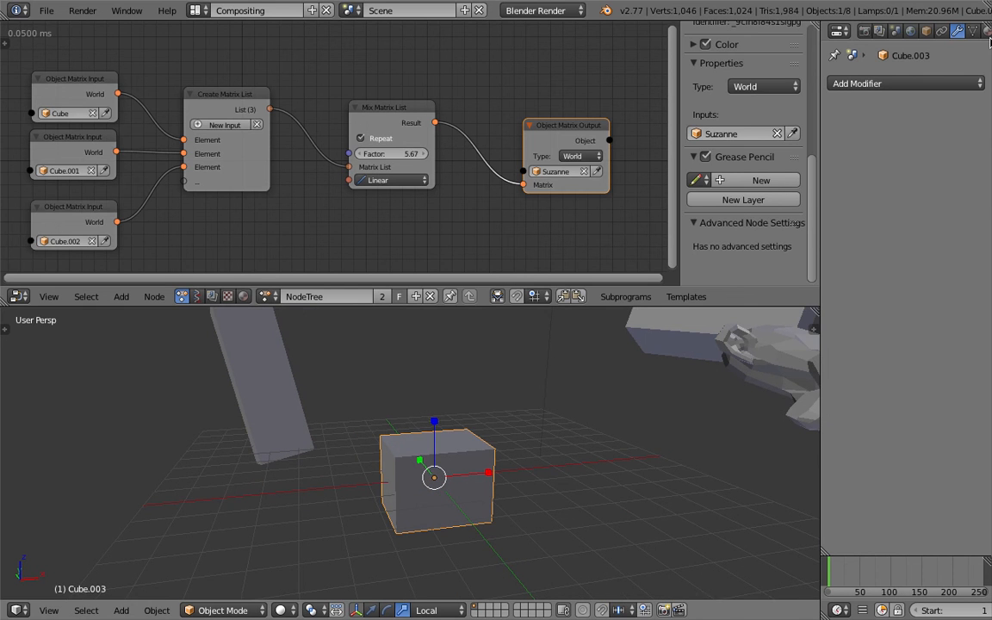
- Enable wire drawing on the cage cube and set its maximum draw type to Wire
left_click(928, 32)
left_click(834, 455)
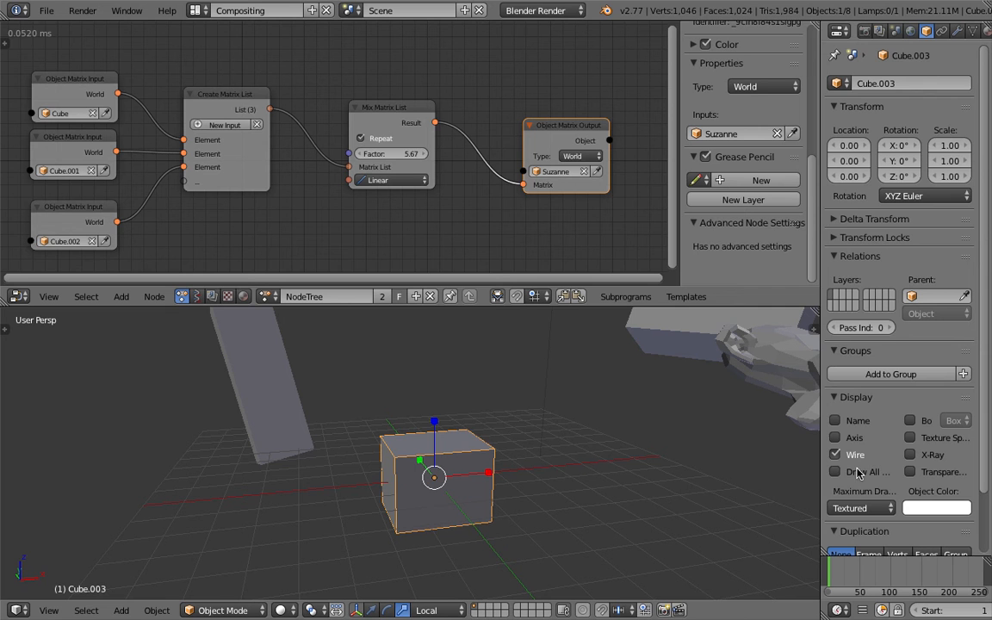
left_click(861, 508)
left_click(827, 473)
- Select the second monkey, set its Mesh Deform cage object to Cube.003 and bind the modifier
mouse_move(655, 439)
middle_mouse_down()
mouse_move(527, 440)
mouse_move(563, 436)
mouse_move(398, 456)
mouse_move(439, 454)
middle_mouse_up()
right_click(449, 461)
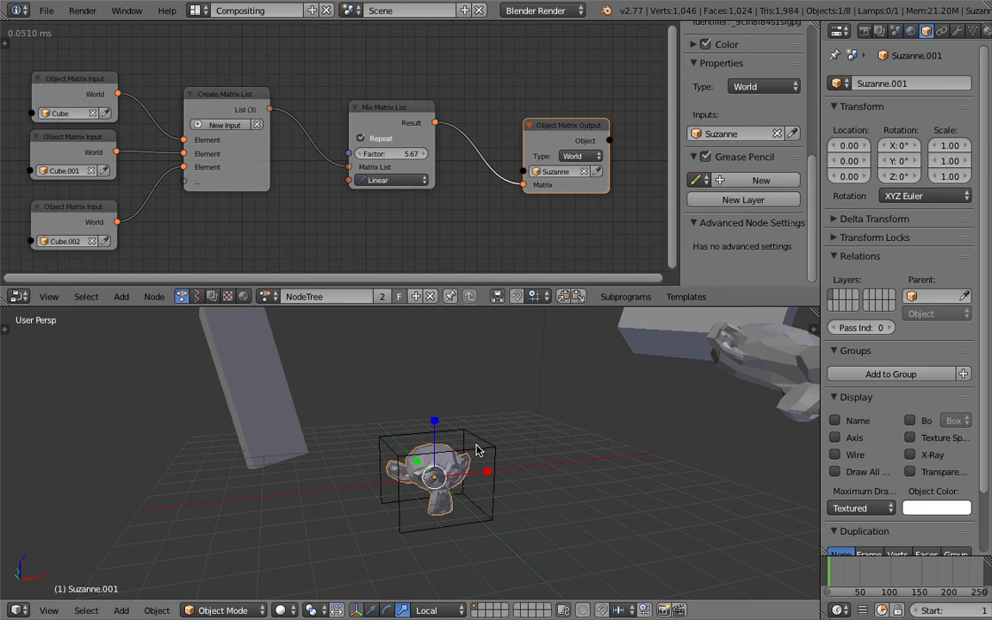
left_click(957, 30)
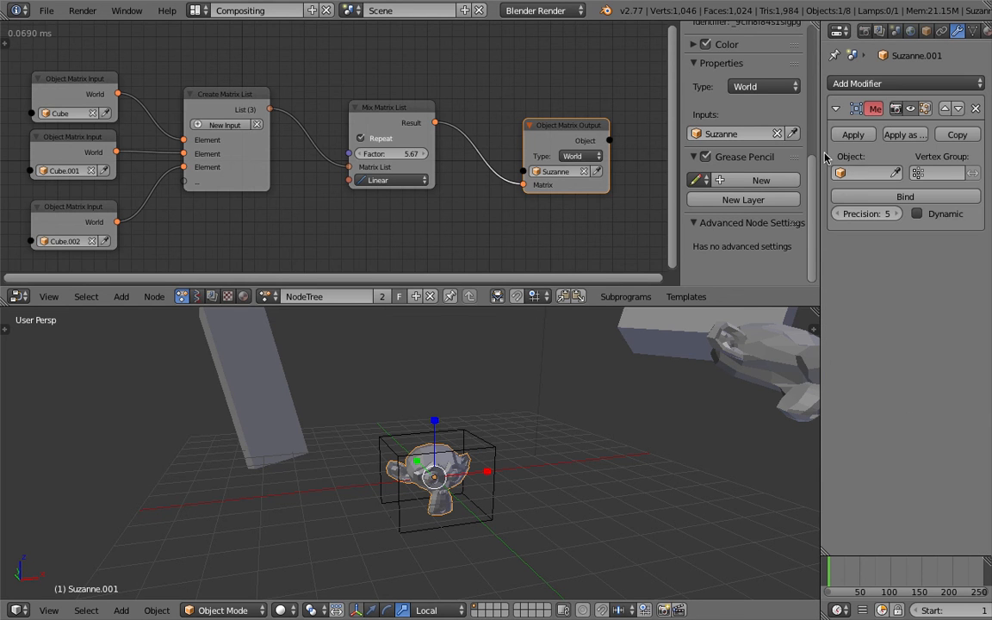
left_click_drag(821, 148, 720, 157)
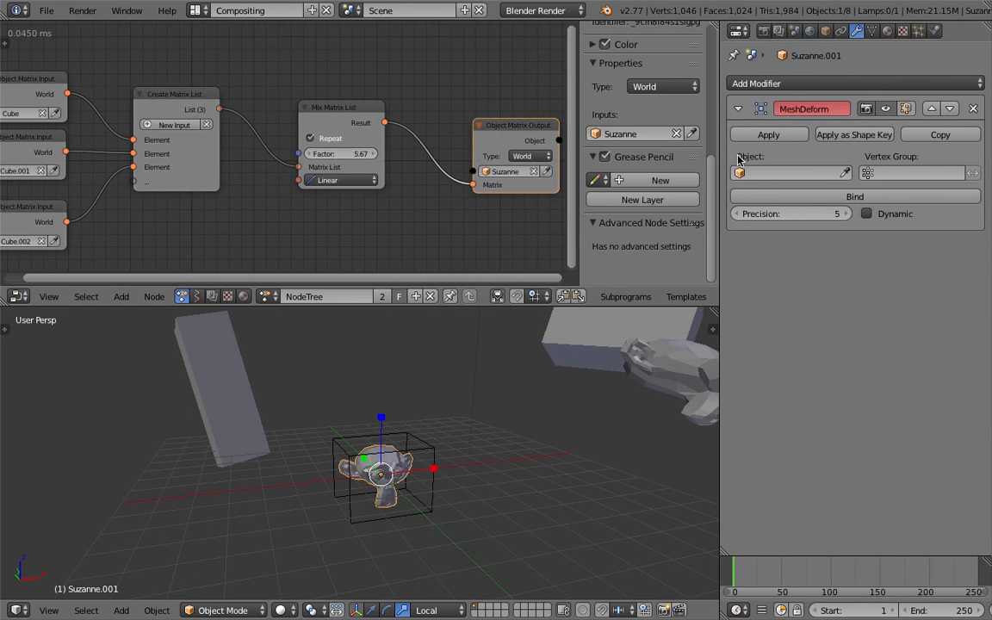
left_click(789, 174)
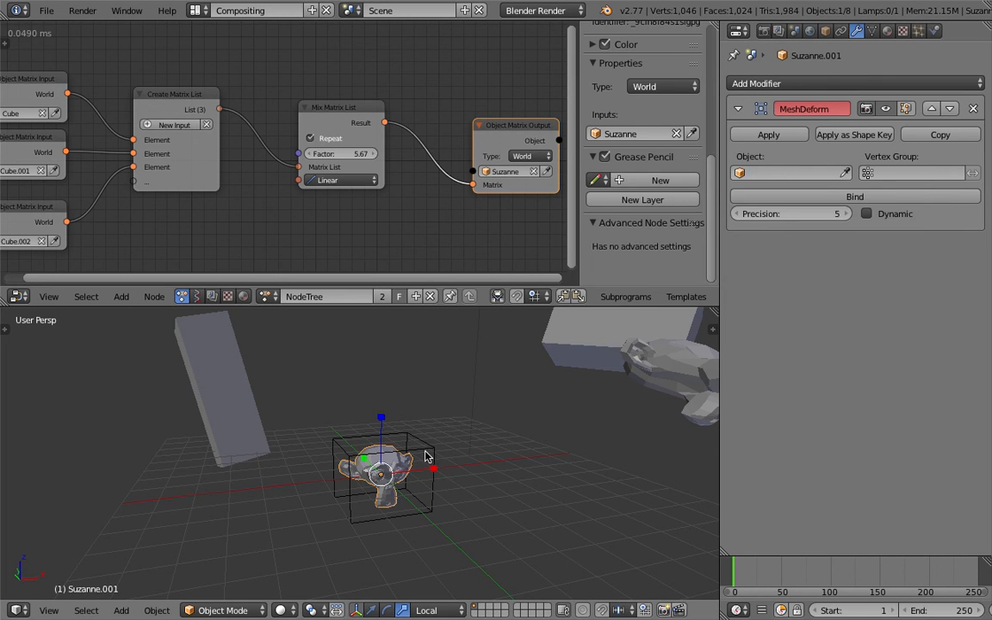
right_click(395, 463)
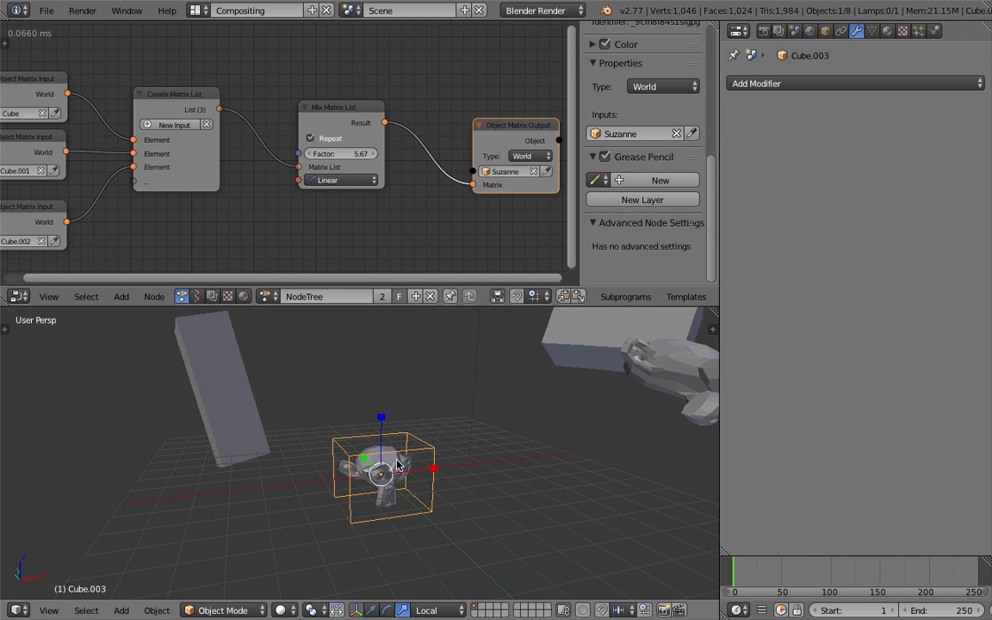
right_click(397, 465)
left_click(755, 175)
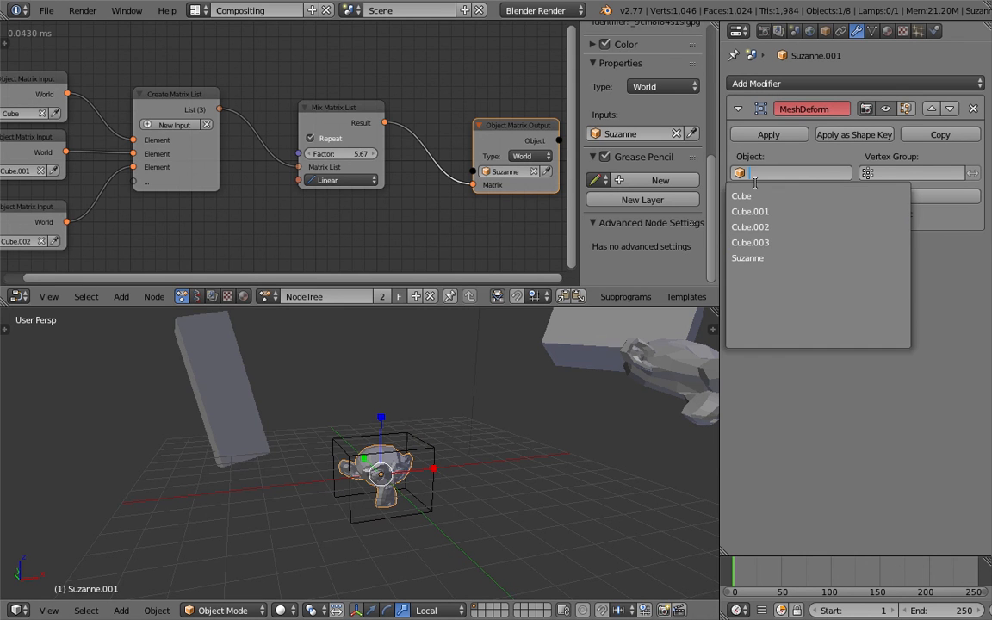
left_click(770, 243)
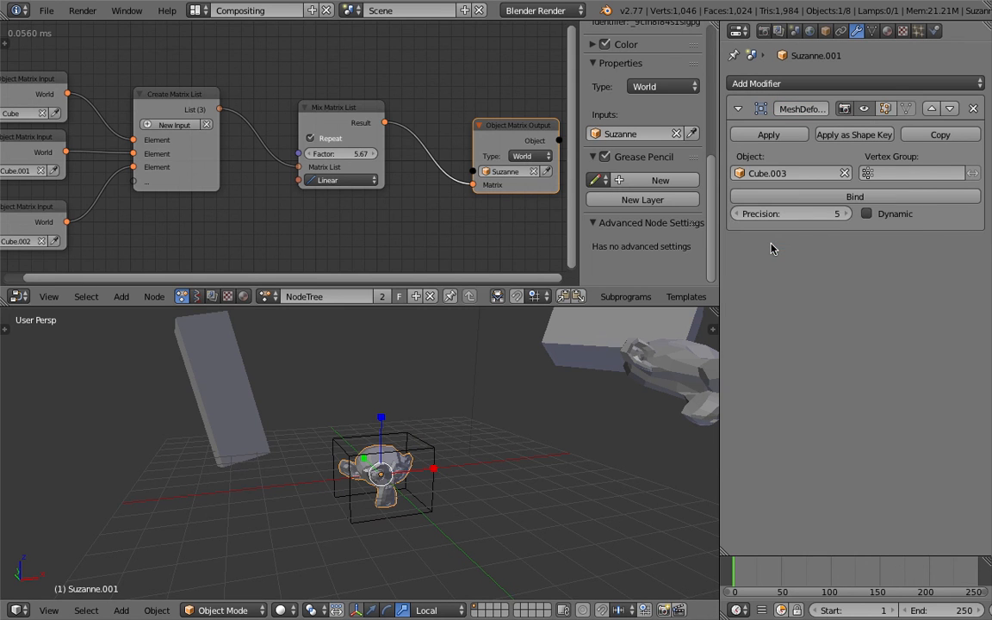
left_click(865, 199)
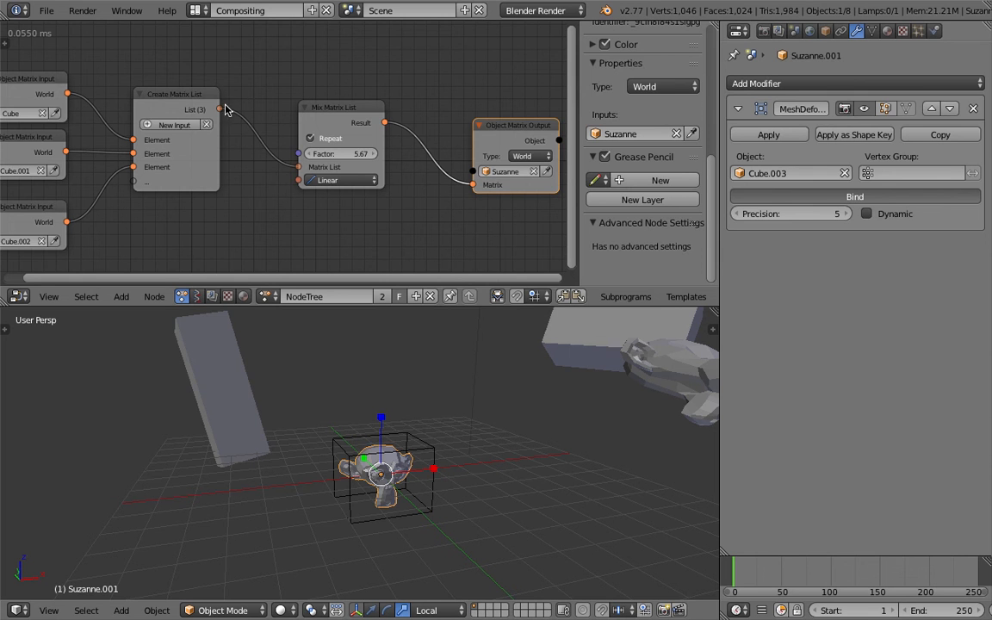
- Enter Edit Mode on the cage cube, test the deformation by moving its upper back corner vertex, and cancel the move
middle_click_drag(428, 431, 412, 436)
right_click(415, 440)
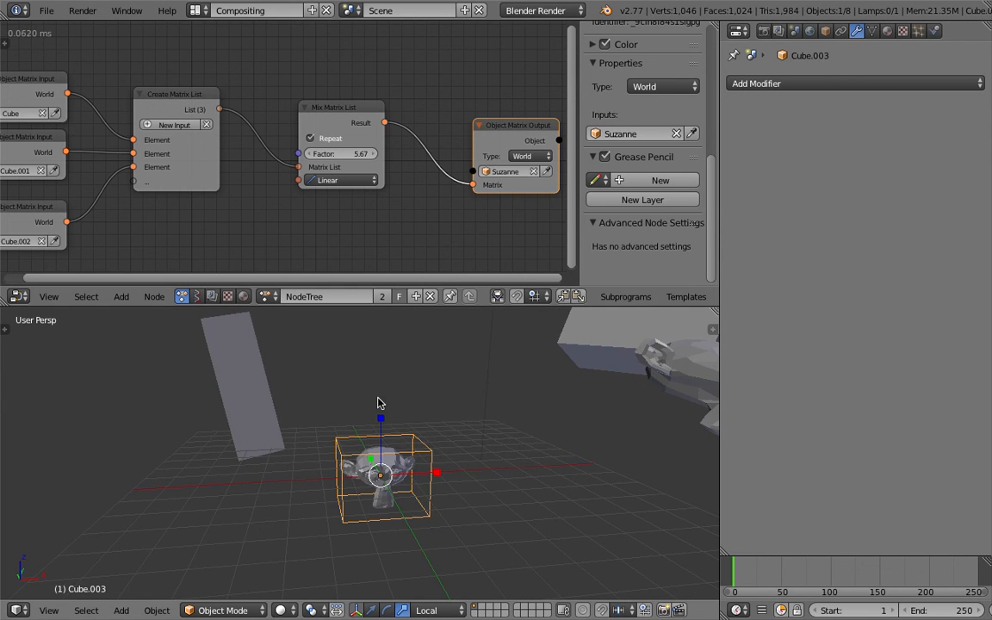
scroll(192, 132, "down", 1)
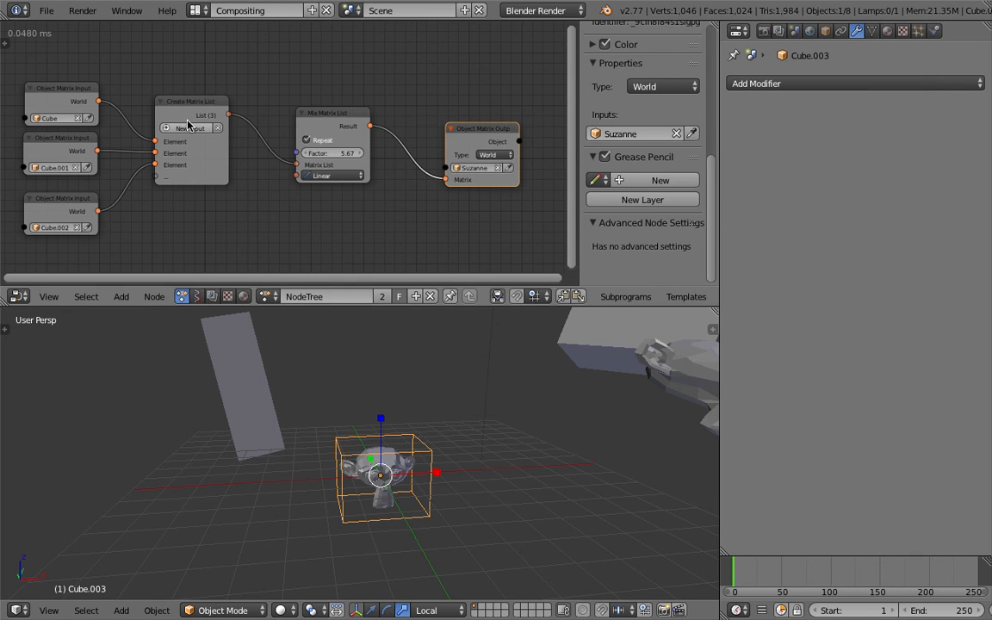
middle_click_drag(385, 413, 376, 411)
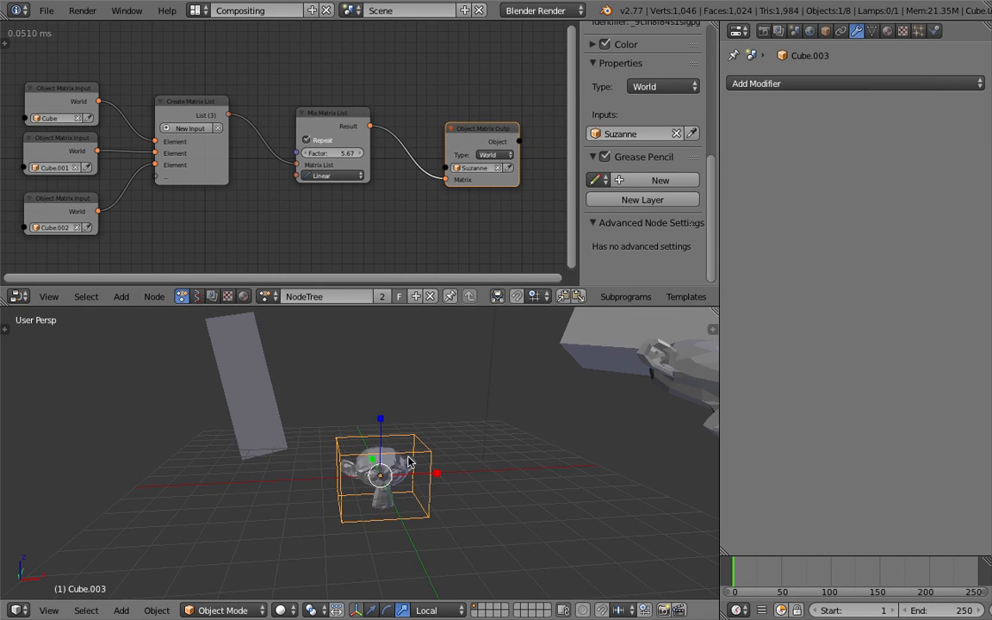
middle_click_drag(415, 471, 425, 438)
key("Tab")
key("Tab")
key("Tab")
right_click(425, 430)
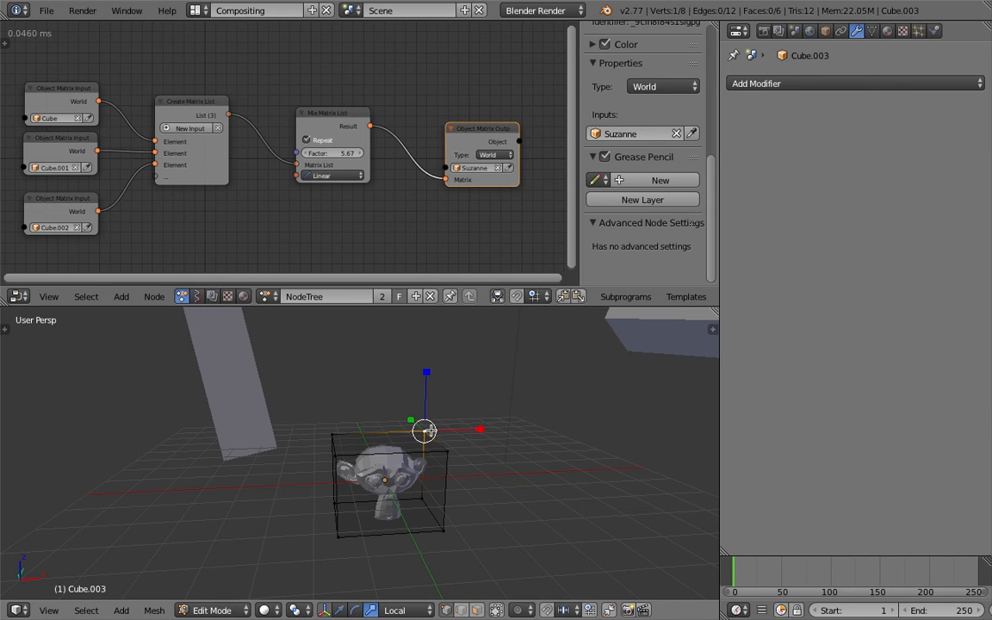
key("g")
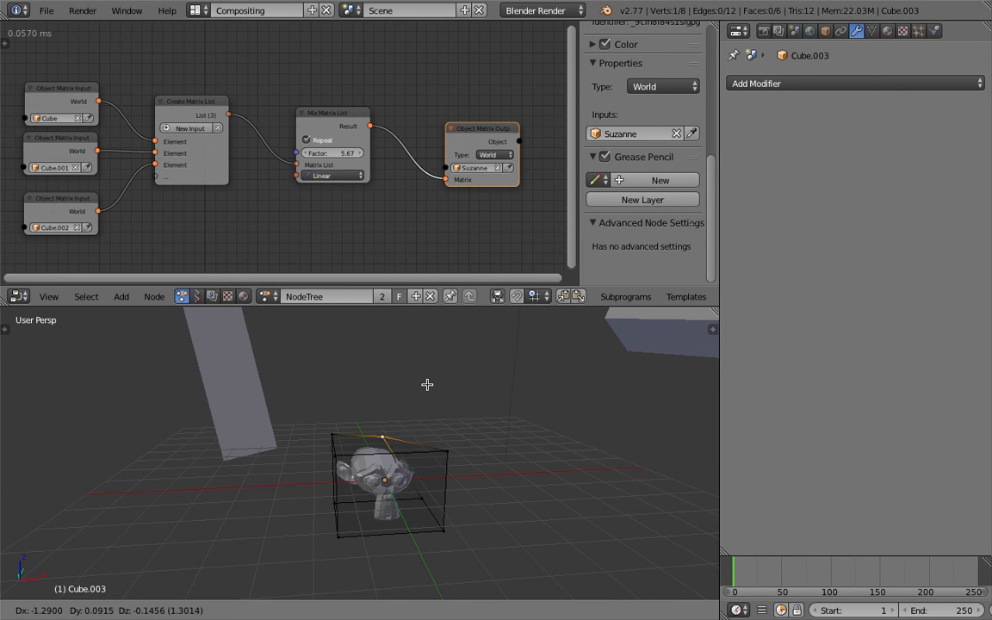
key("Escape")
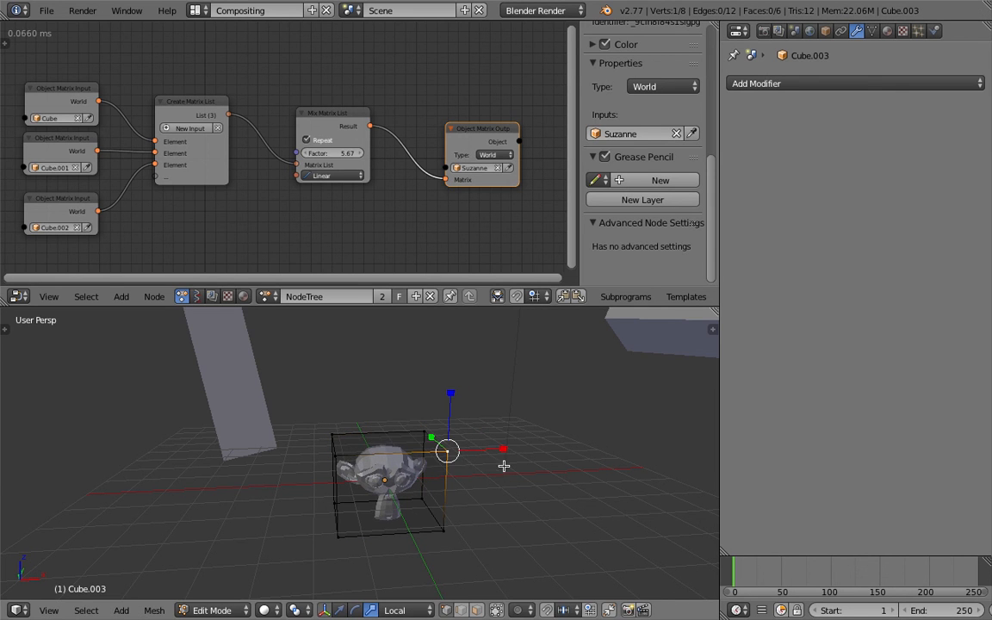
- Trial-move the cage's upper and lower front corner vertices, cancelling each move, and return to Object Mode
key("g")
right_click(494, 461)
middle_click_drag(471, 465, 448, 465)
right_click(447, 521)
key("g")
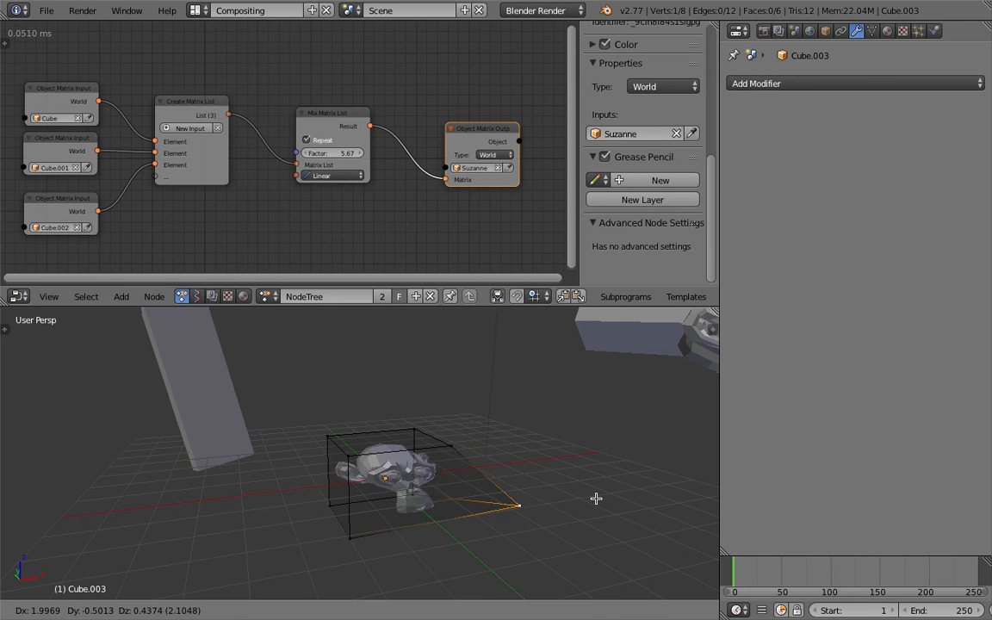
right_click(454, 483)
key("Tab")
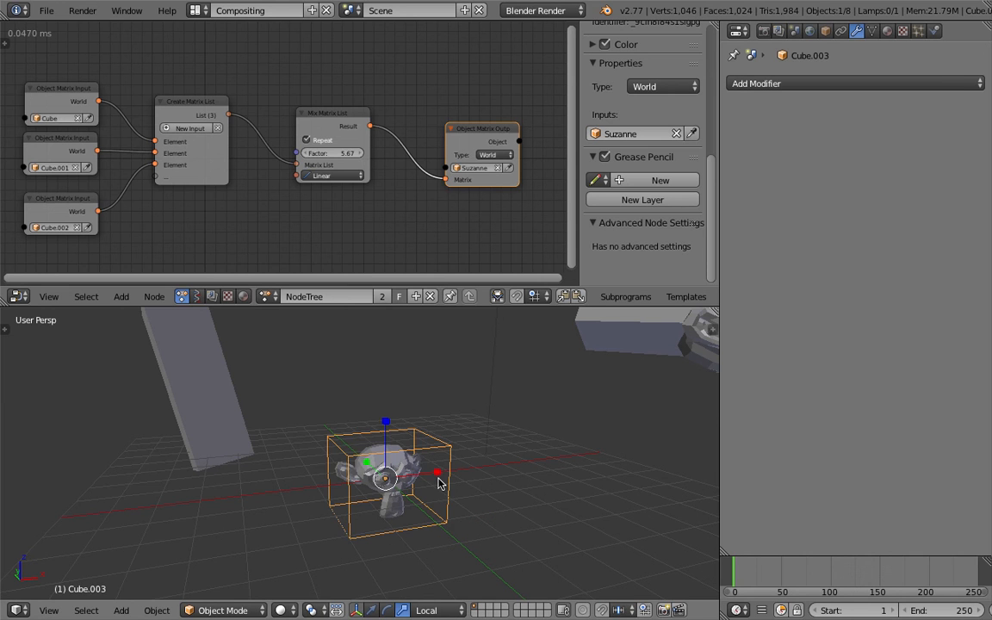
middle_click_drag(398, 437, 392, 430)
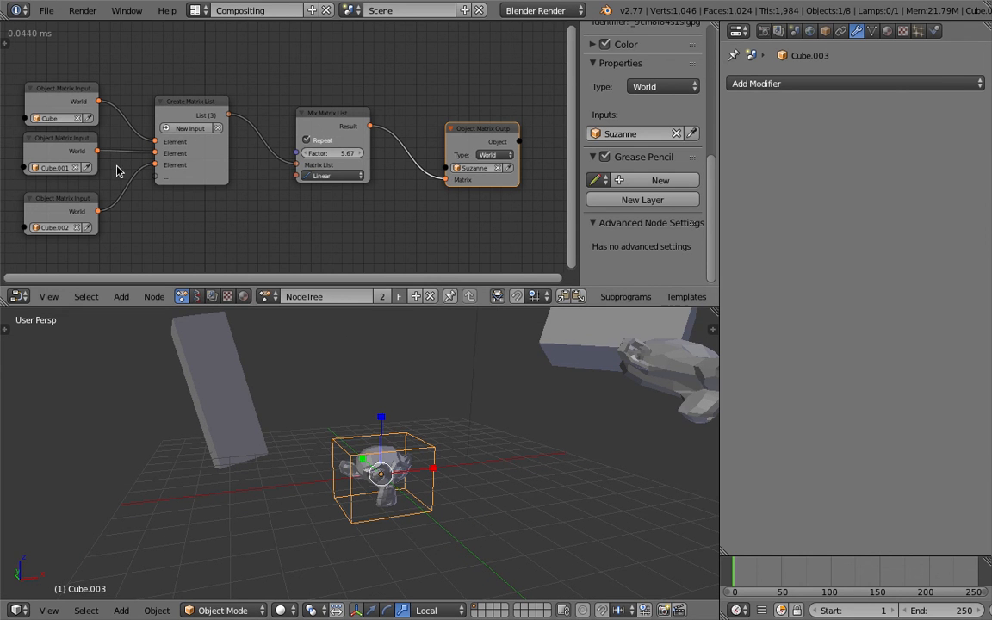
- Assign Cube.003 to the Object Matrix Output node, scrub the timeline back to frame 18 and set the mix factor to 7.29
left_click(508, 169)
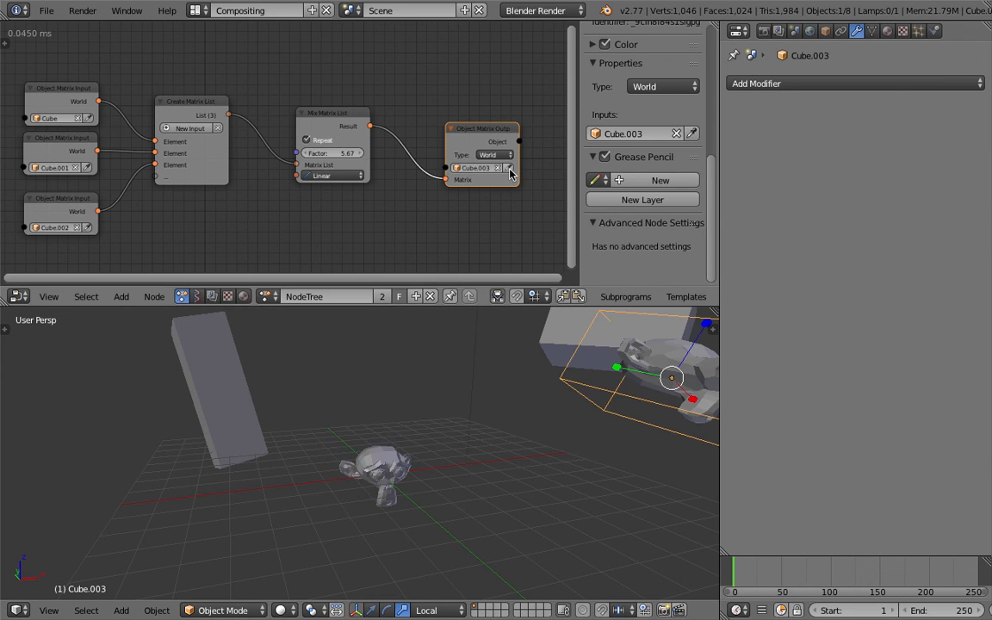
scroll(509, 383, "down", 2)
left_click_drag(736, 567, 767, 575)
left_click(750, 572)
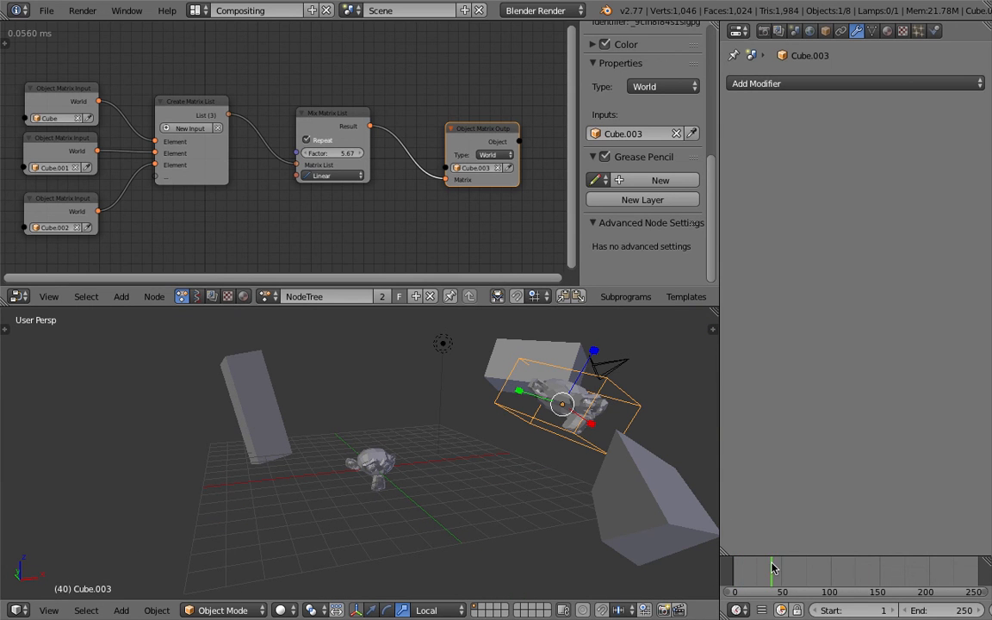
left_click_drag(328, 149, 394, 149)
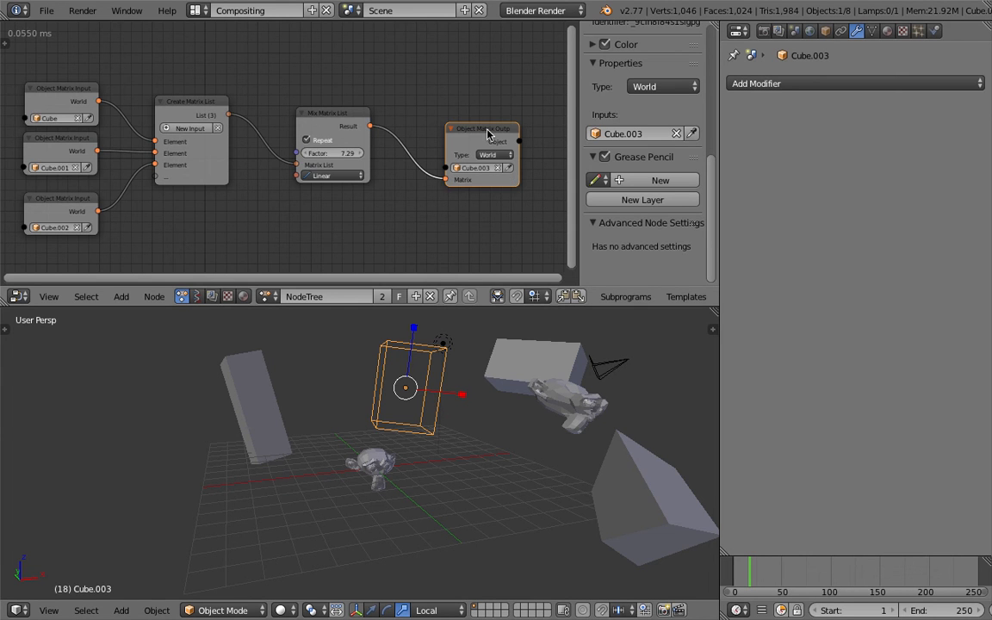
- Delete the Object Matrix Output node and clear the cage cube's location, rotation and scale
key("x")
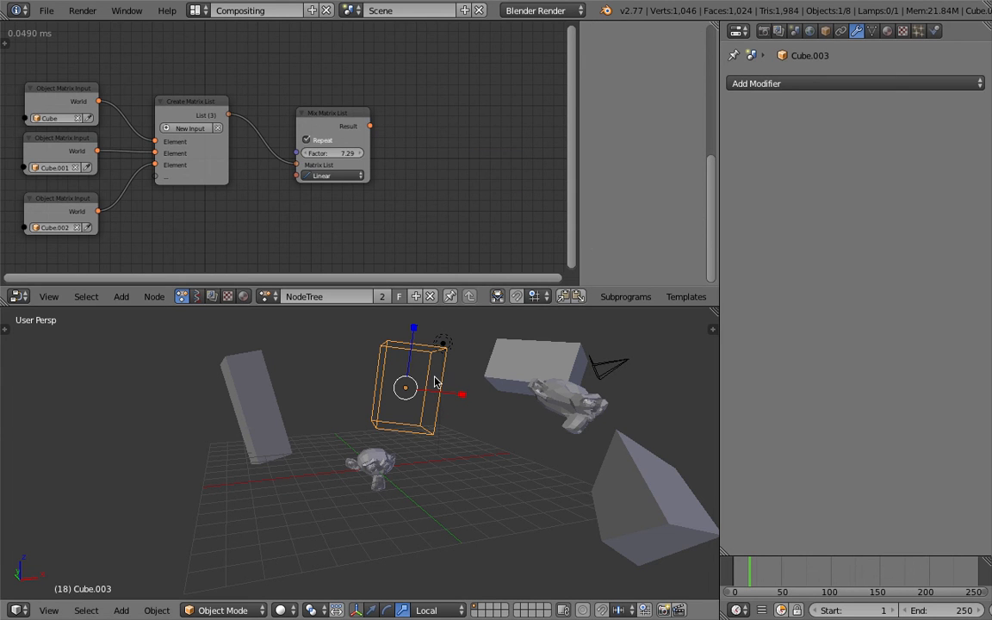
key("alt+g")
middle_click_drag(439, 416, 482, 432)
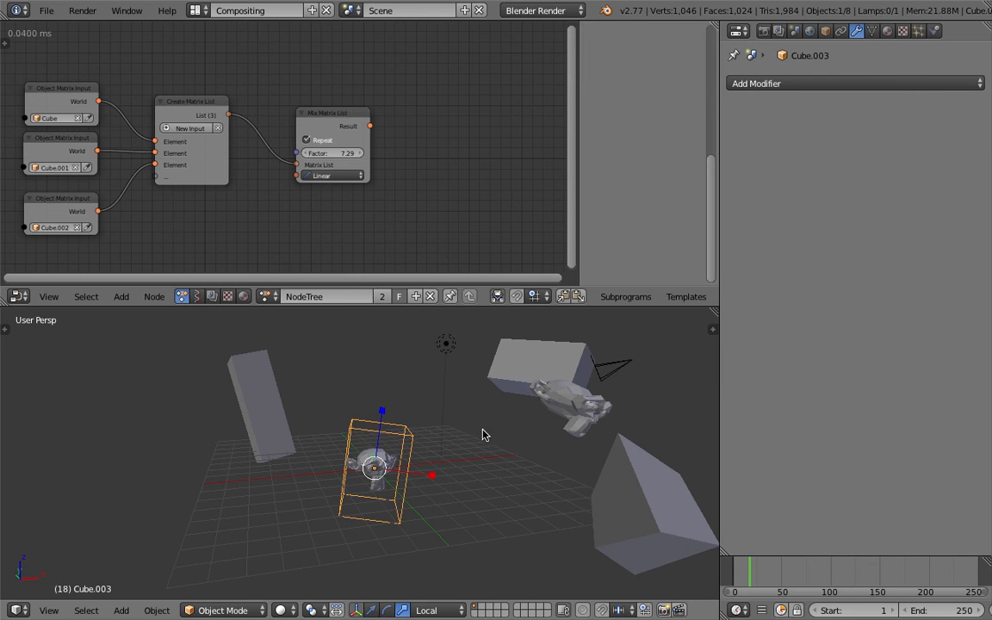
key("alt+r")
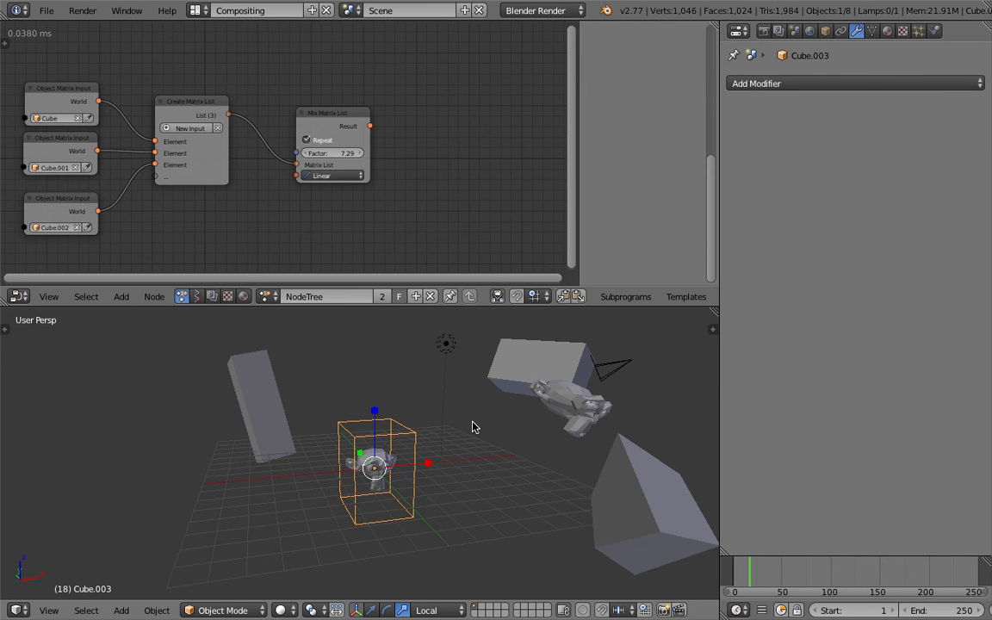
key("alt+s")
middle_click_drag(472, 427, 415, 442)
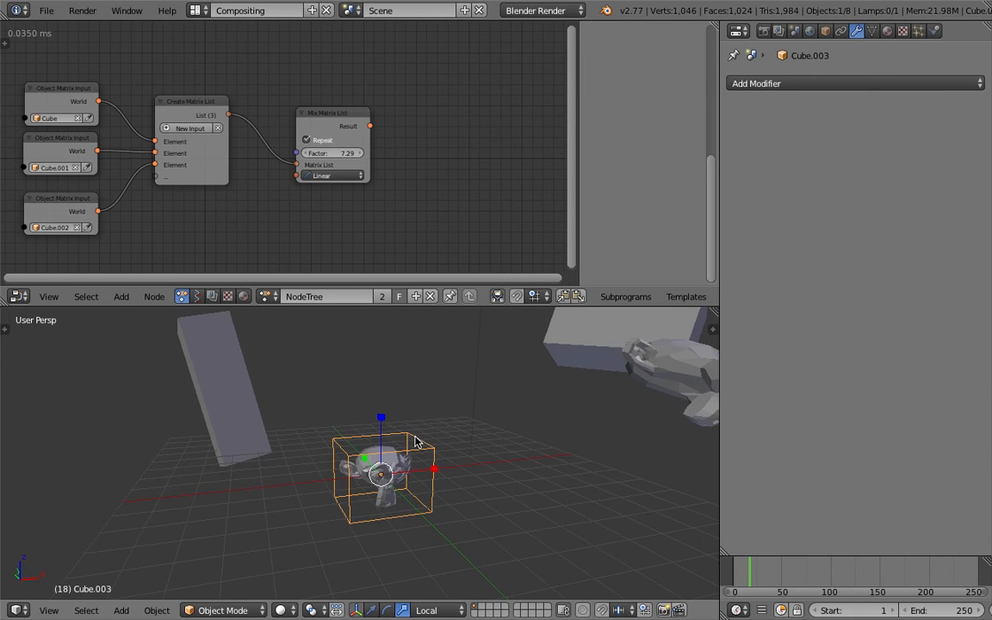
- Test moving individual corner vertices of the reset cage cube in Edit Mode, cancel each move, and return to Object Mode
key("Tab")
key("g")
right_click(445, 416)
right_click(439, 452)
key("g")
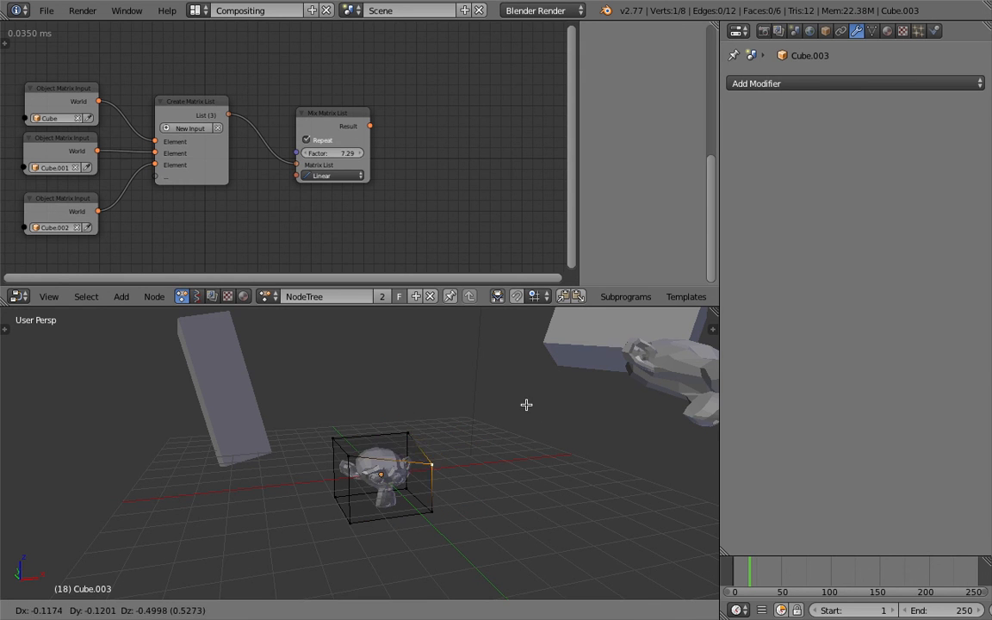
right_click(512, 410)
right_click(433, 510)
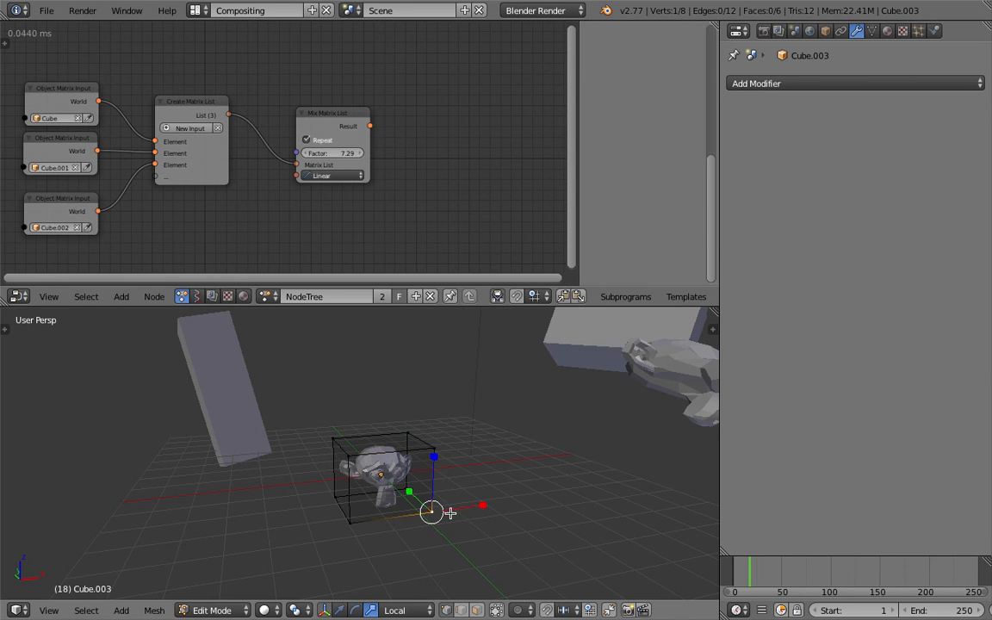
key("g")
right_click(489, 471)
key("Tab")
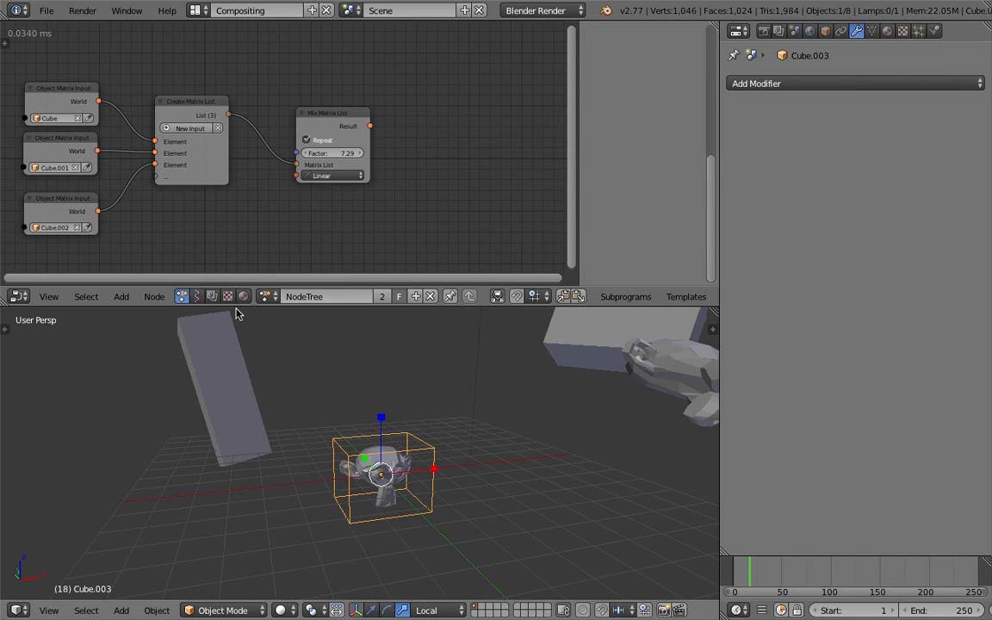
- Create a new Sverchok node tree and add an Objects_in node that loads the selected cage cube
left_click(197, 296)
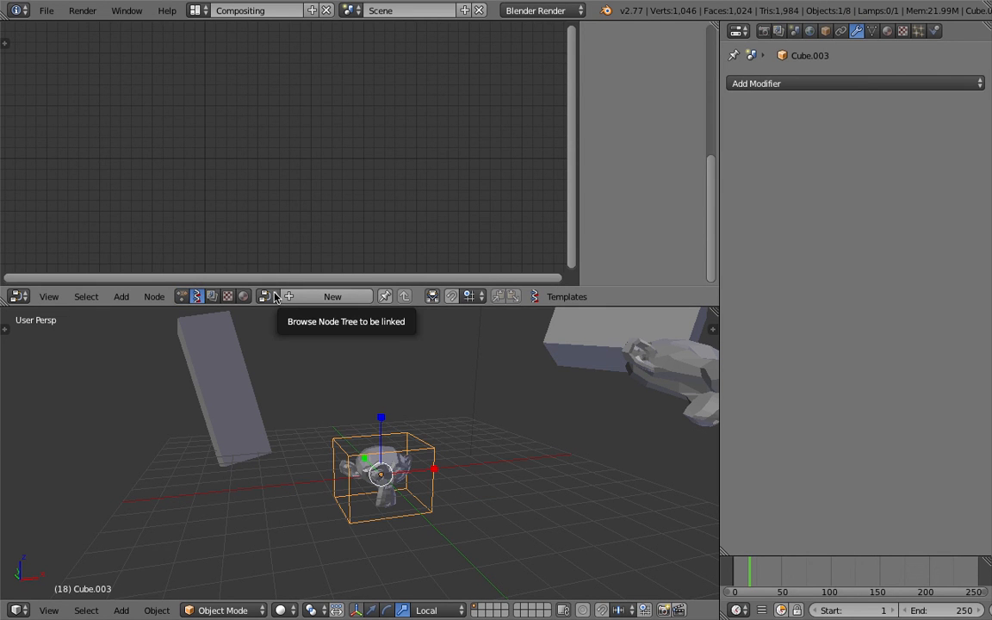
left_click(333, 296)
key("shift+a")
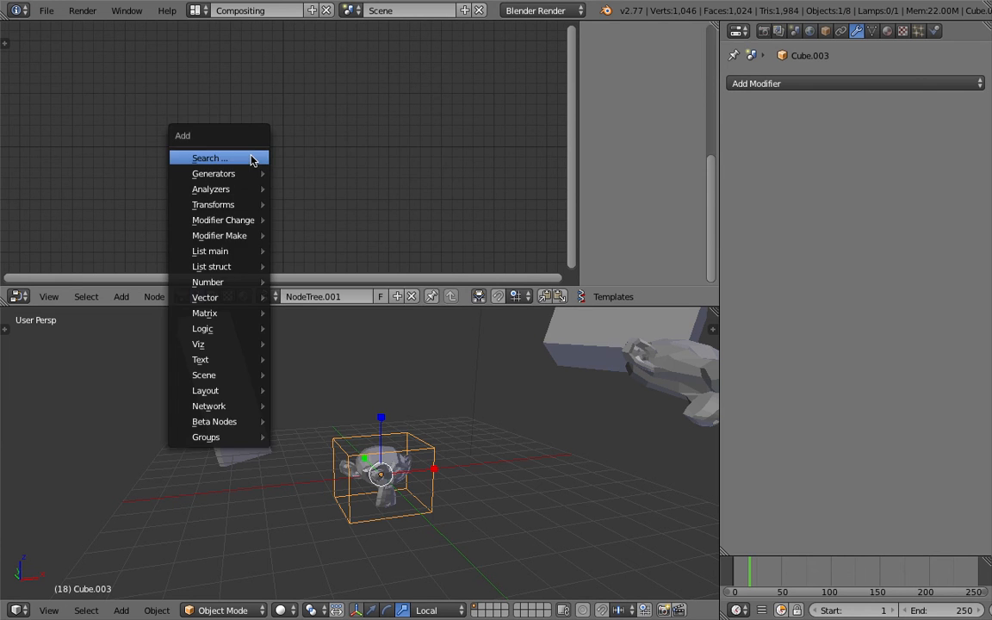
left_click(251, 159)
type("object m")
key("BackSpace")
key("BackSpace")
key("Down")
key("Return")
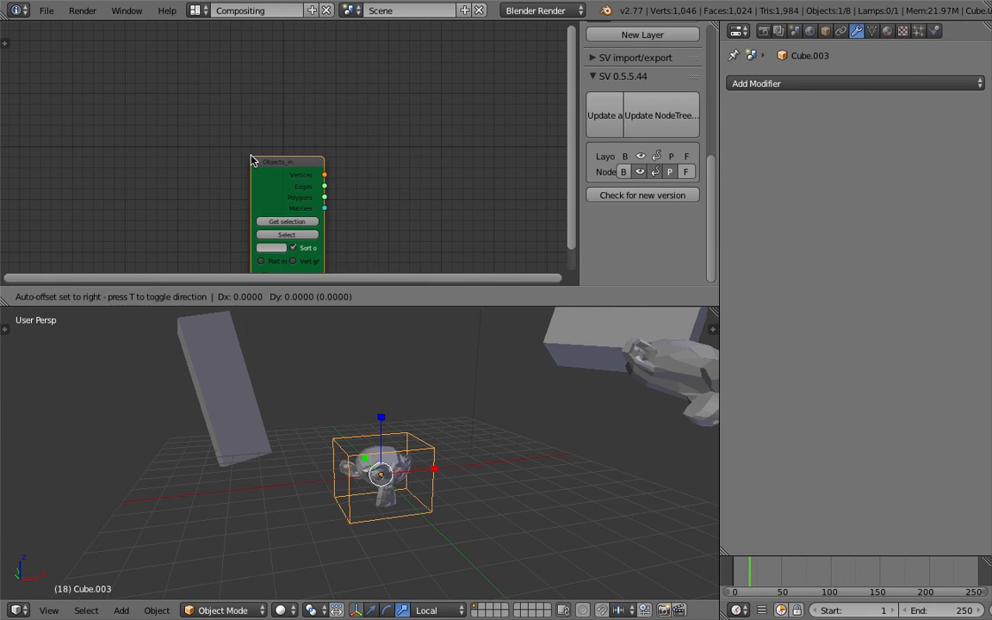
left_click(165, 112)
middle_click_drag(362, 466, 387, 455)
left_click(207, 177)
- Add a Randomize input vertices node beside Objects_in and connect the Vertices output to its vertices input
key("shift+a")
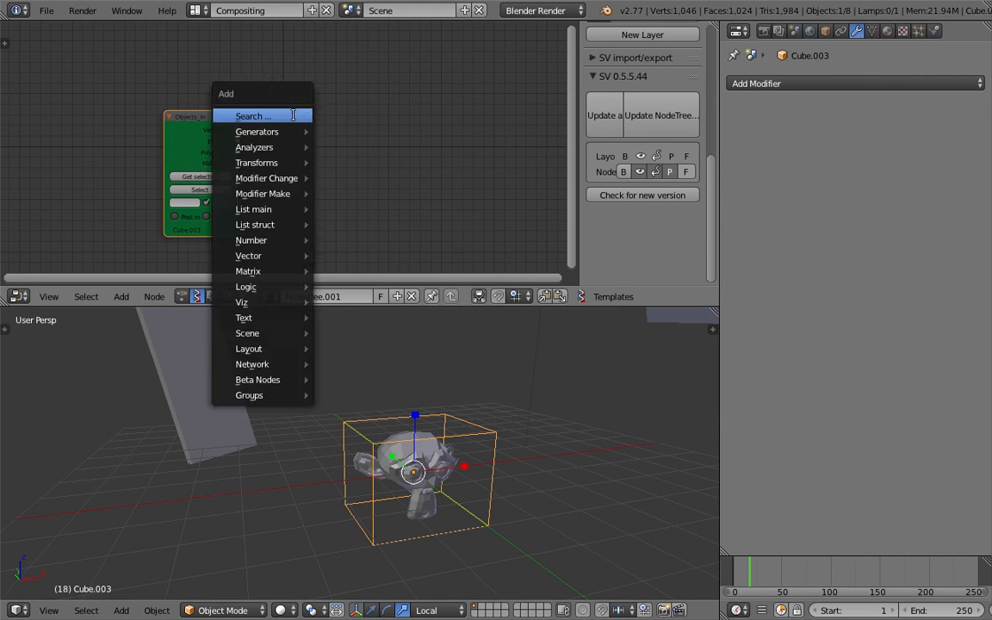
left_click(298, 116)
type("vecto")
key("BackSpace")
key("BackSpace")
key("BackSpace")
key("BackSpace")
key("BackSpace")
type("rand")
key("Down")
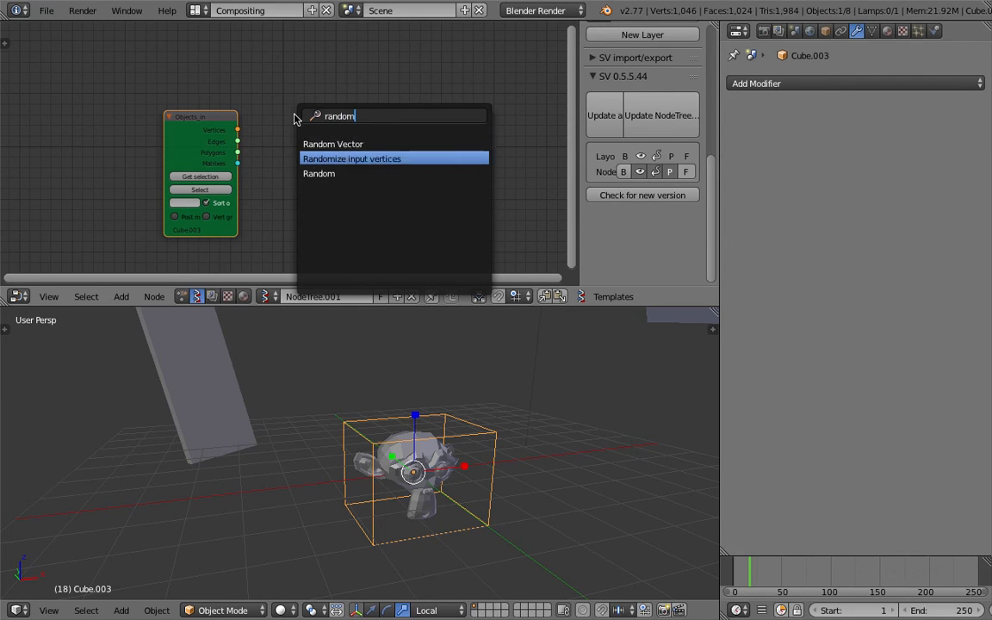
key("Return")
left_click(295, 118)
middle_click_drag(255, 111, 238, 109)
scroll(237, 109, "up", 1)
left_click_drag(216, 127, 278, 143)
- Add a Viewer BMeshMK2 node and connect Randomize Vertices' output to its vertices and Objects_in's Polygons to its faces
scroll(263, 96, "down", 4, "ctrl")
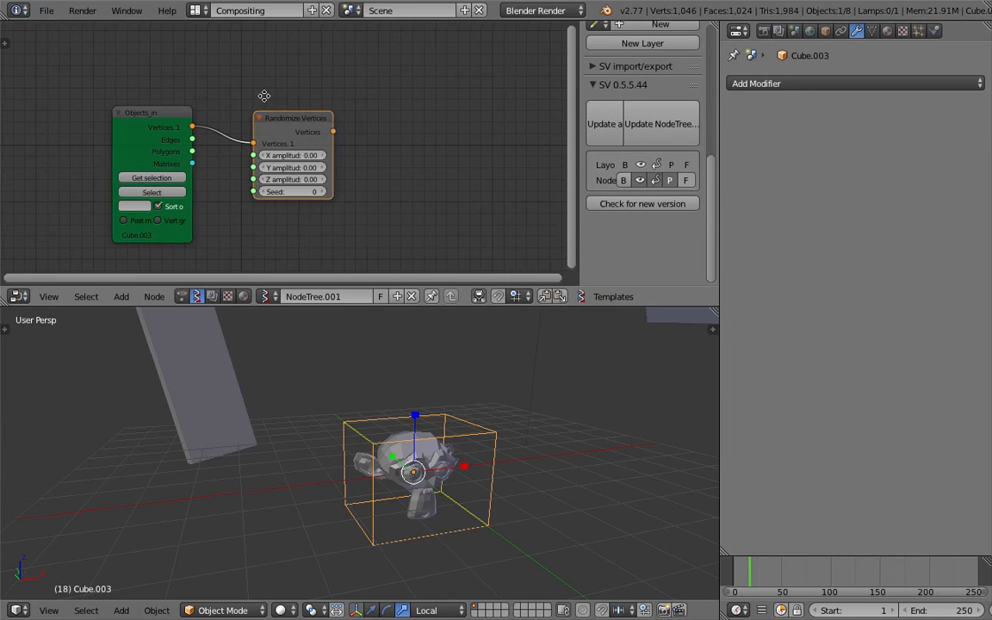
key("shift+a")
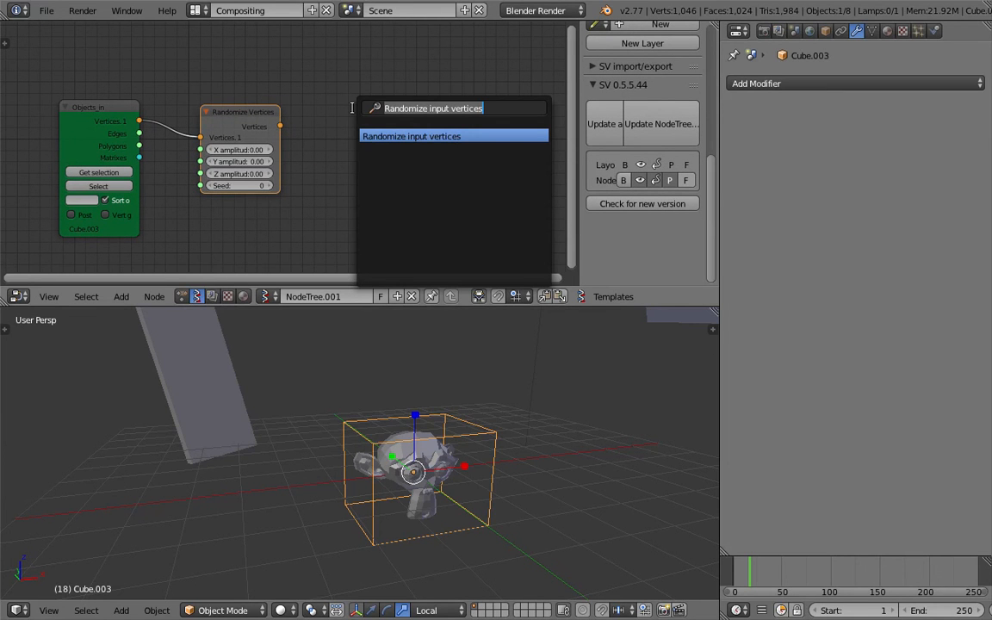
type("bme")
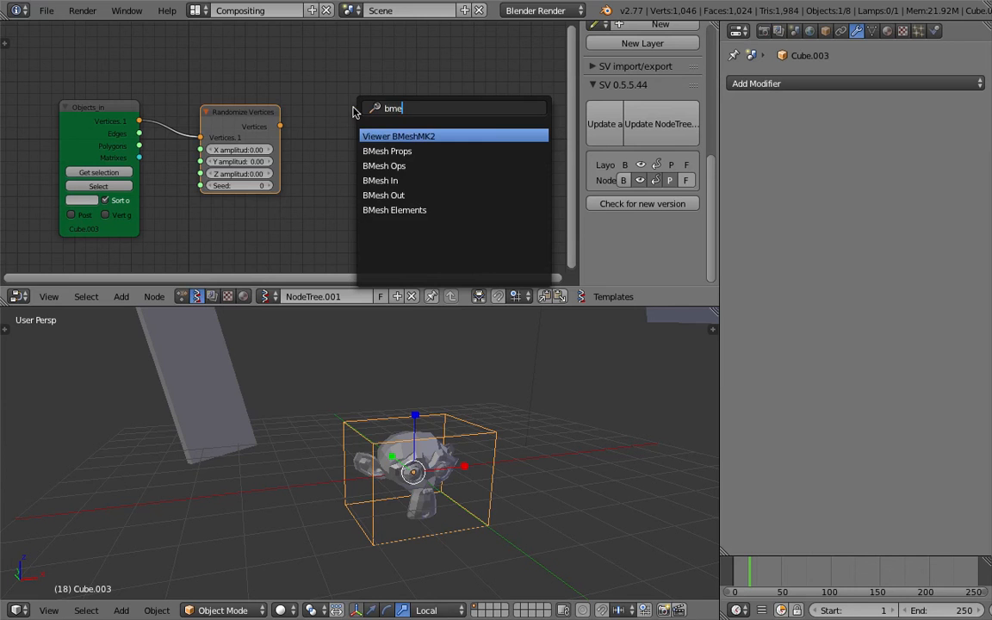
key("Return")
left_click(330, 127)
left_click_drag(280, 126, 353, 201)
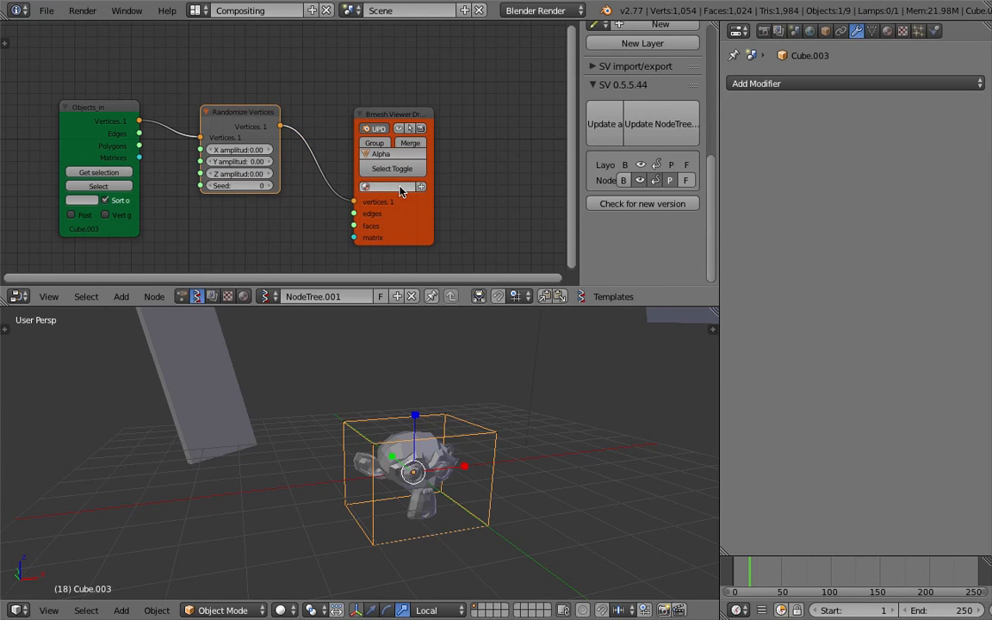
left_click_drag(245, 109, 239, 99)
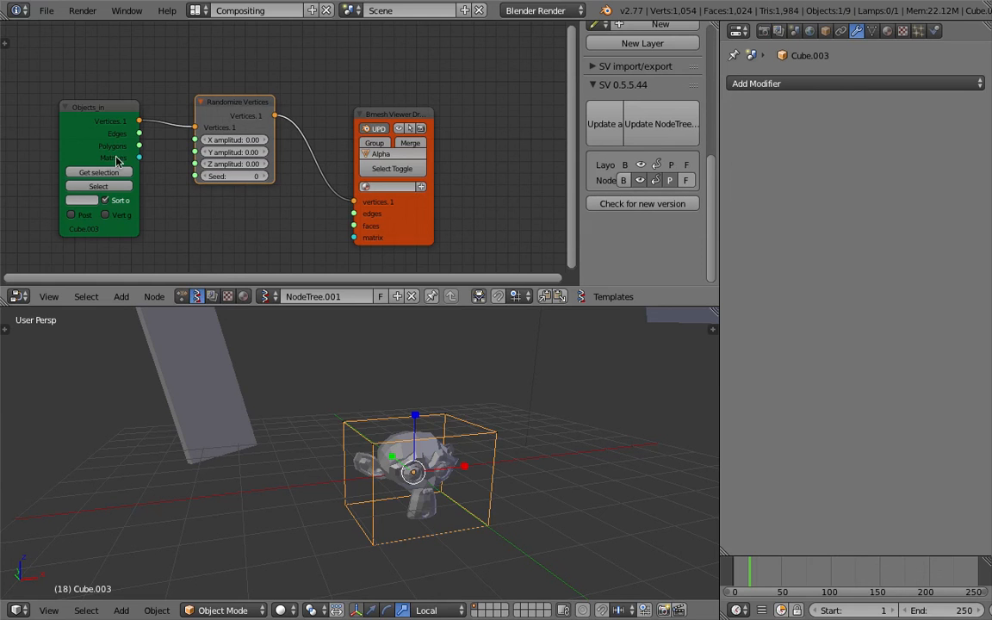
left_click_drag(139, 145, 353, 227)
- Unbind the caged monkey's Mesh Deform modifier and set its cage object to Alpha_0
key("z")
right_click(455, 443)
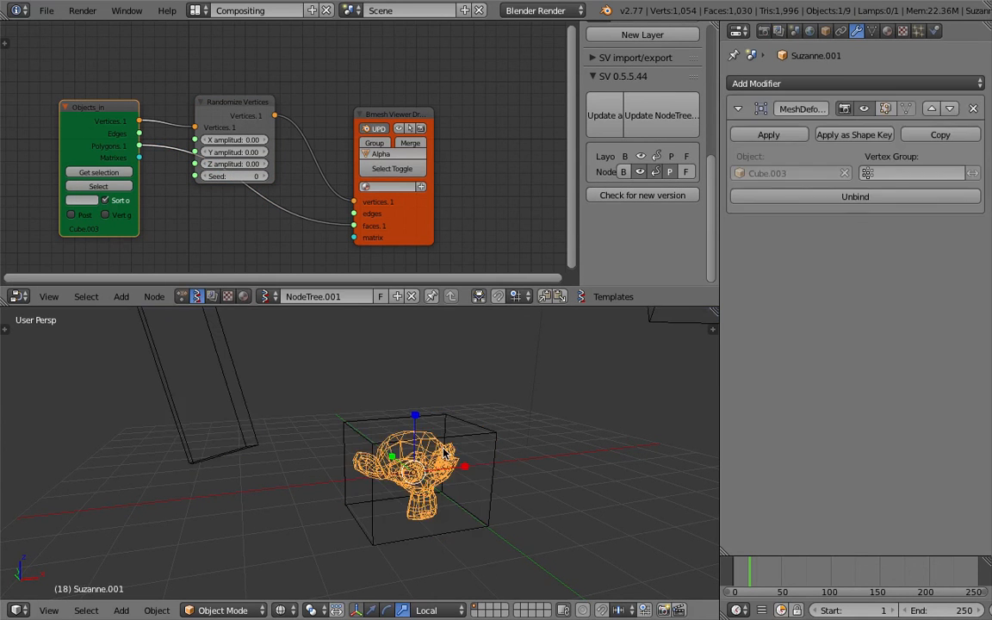
left_click(841, 197)
left_click(792, 173)
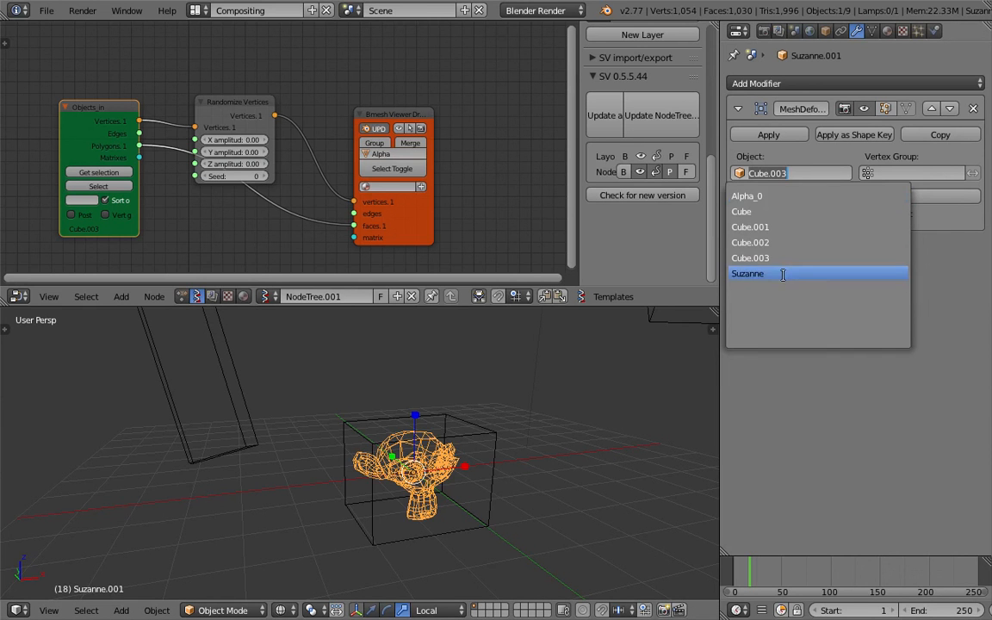
left_click(775, 196)
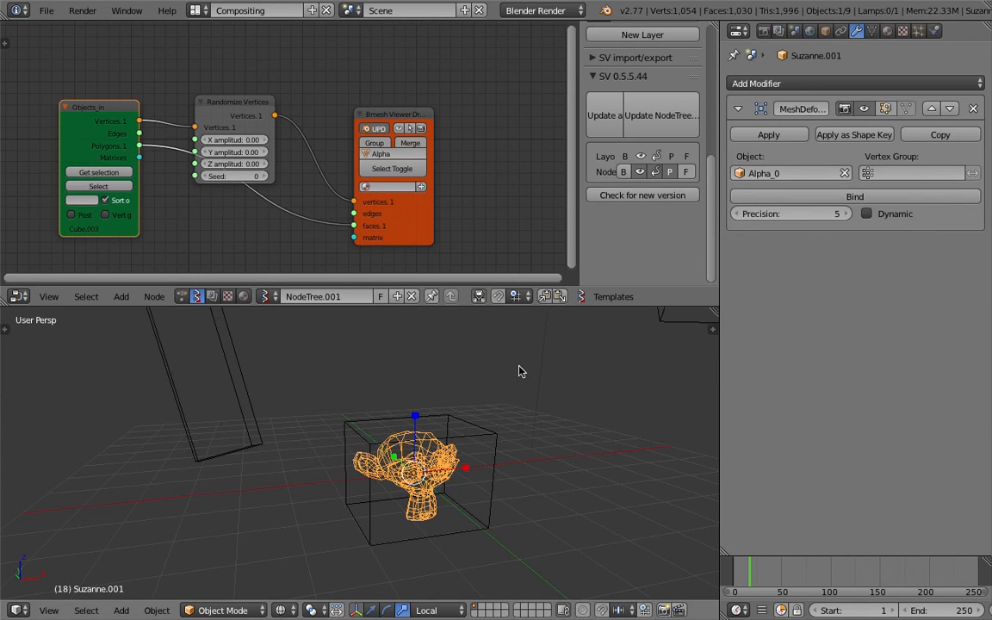
- Save the scene to the Desktop as multi_list_mix_005.blend
key("ctrl+s")
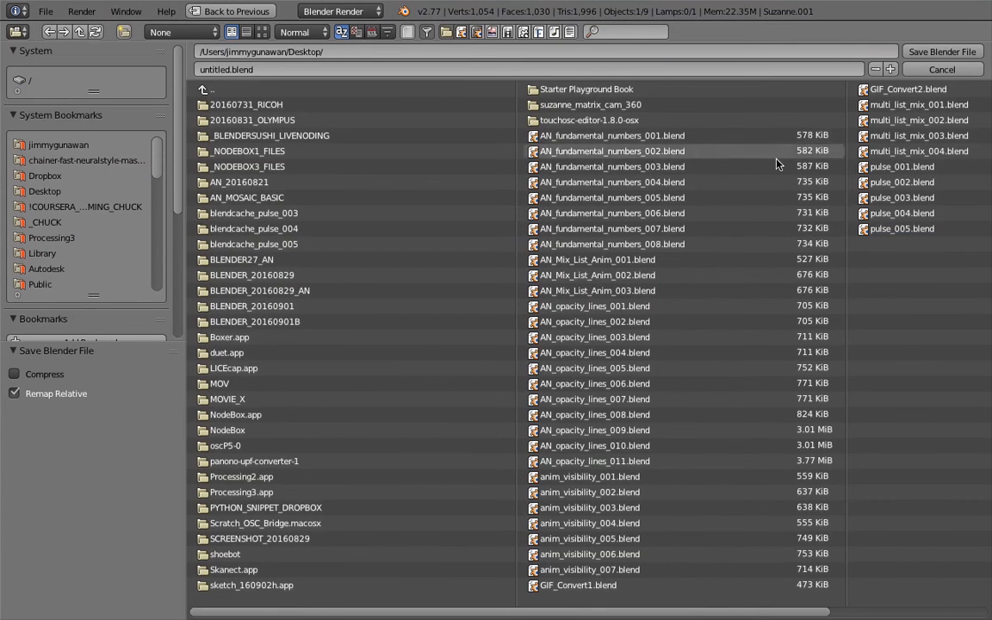
left_click(905, 151)
left_click(891, 69)
left_click(942, 52)
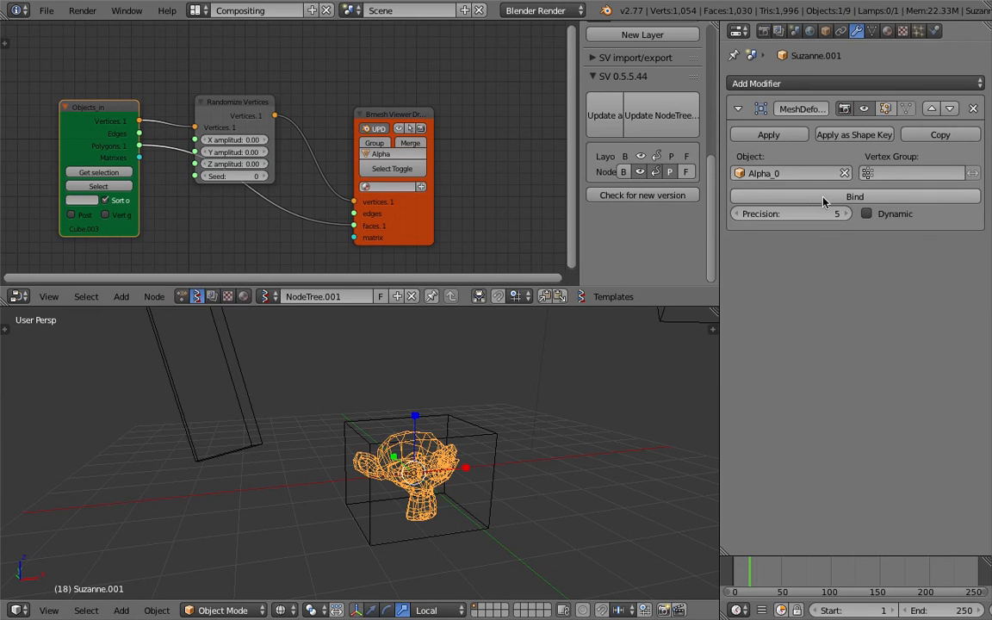
- Bind the monkey to the Alpha_0 cage and randomize its vertices with amplitudes X 0.81, Y 0.87, Z 0.45 and seed 175
left_click(764, 198)
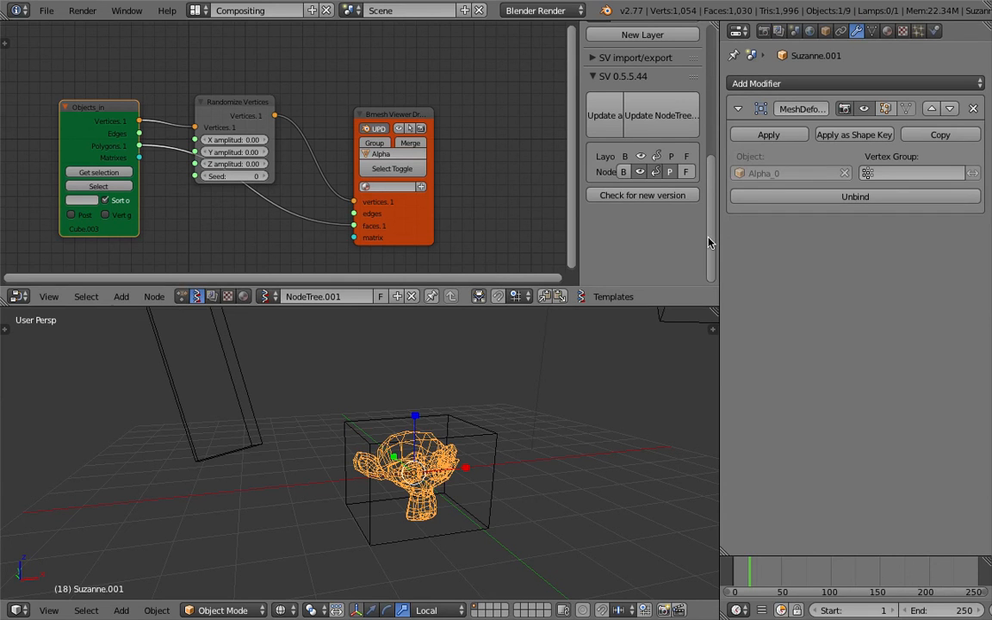
middle_click_drag(497, 405, 475, 414)
mouse_move(242, 141)
left_mouse_down()
mouse_move(292, 141)
mouse_move(298, 153)
mouse_move(243, 152)
mouse_move(244, 163)
mouse_move(268, 164)
mouse_move(250, 177)
mouse_move(301, 177)
mouse_move(270, 193)
left_mouse_up()
left_click(266, 158)
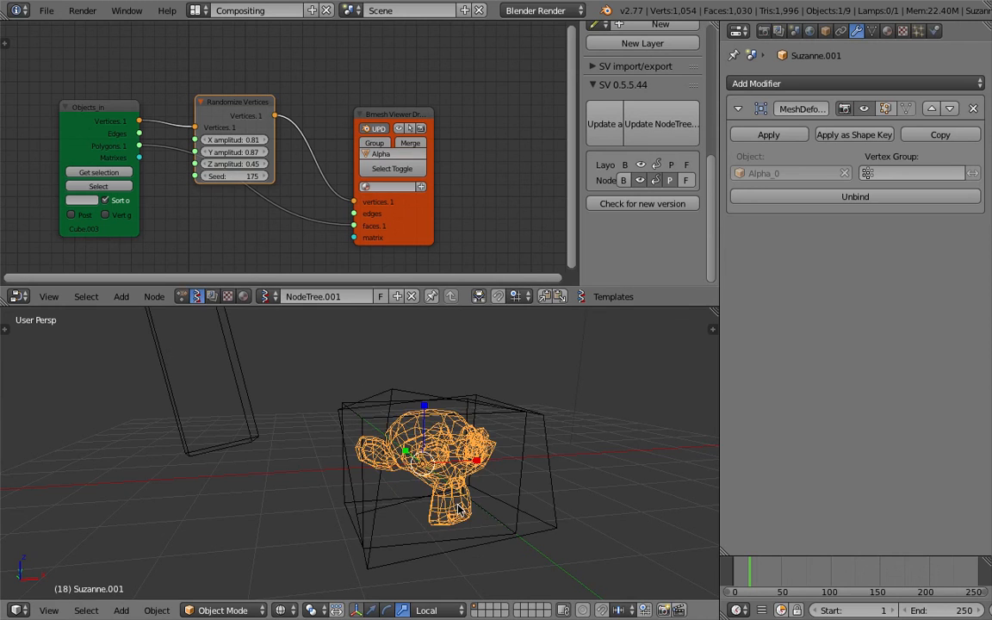
- Move the Alpha_0 cage to layer 2 and return the viewport to solid shading
key("z")
key("z")
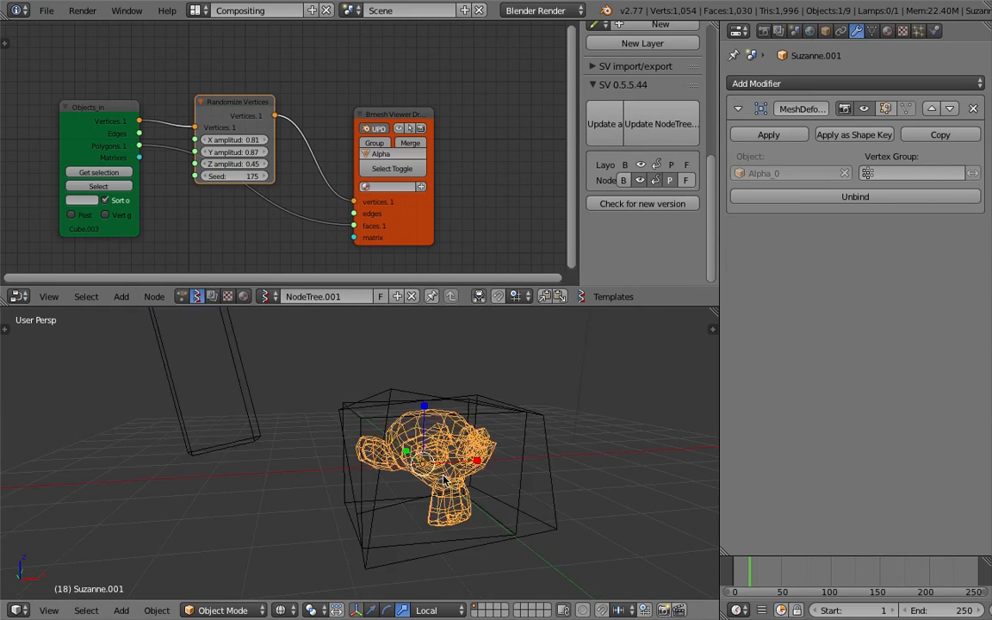
right_click(412, 399)
key("m")
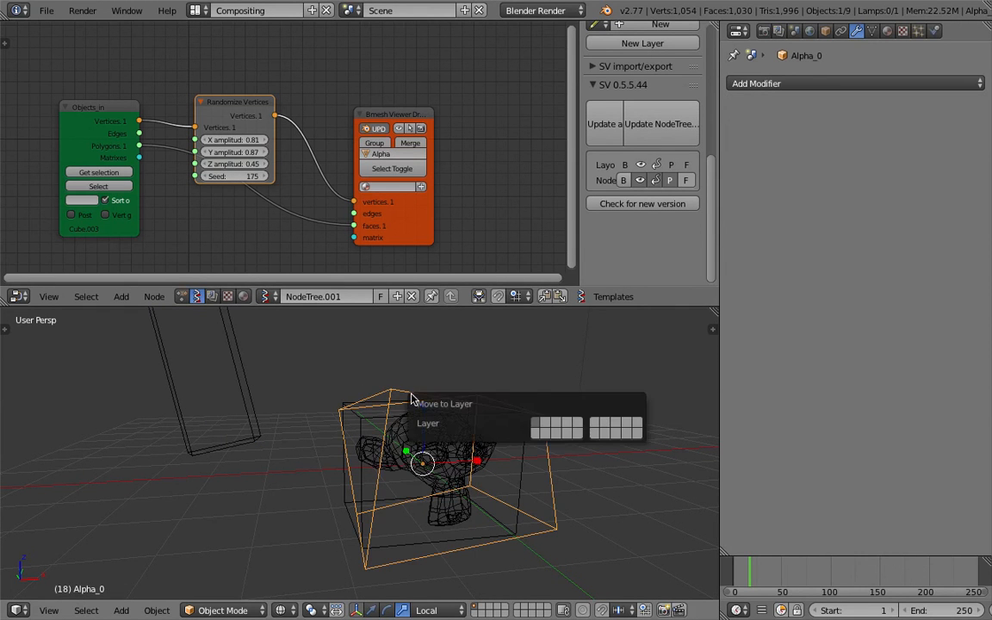
key("2")
key("z")
- Set the Randomize Vertices amplitudes to X 2.70, Y 1.95 and Z 0.30, with seed 270
left_click_drag(250, 140, 309, 178)
scroll(425, 420, "down", 4)
- Delete the deformed monkey and its original cage cube, and clear all nodes from the Sverchok tree
right_click(406, 453)
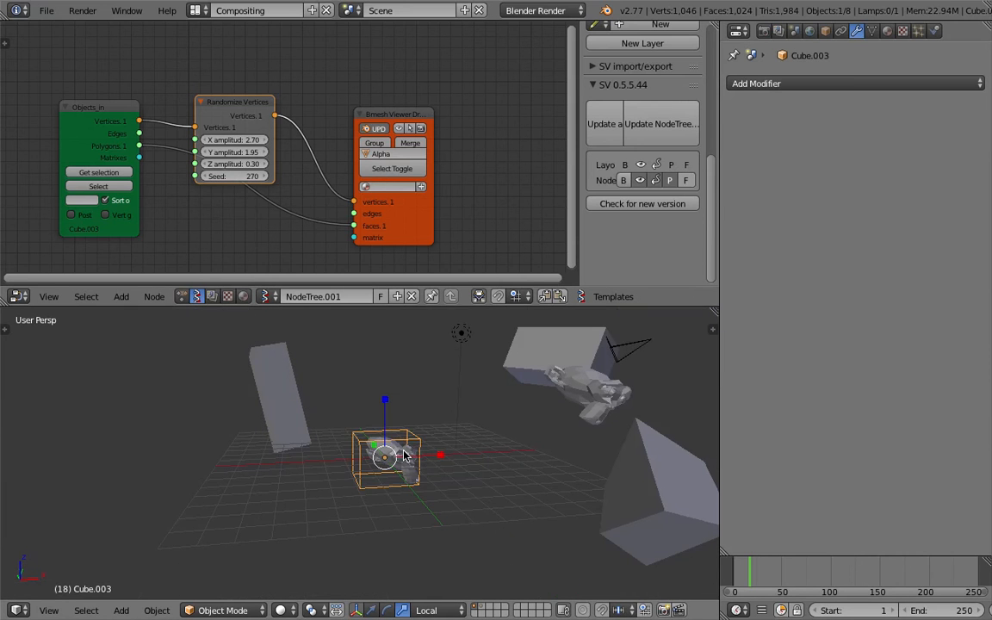
right_click(407, 454)
key("x")
left_click(407, 454)
right_click(410, 438)
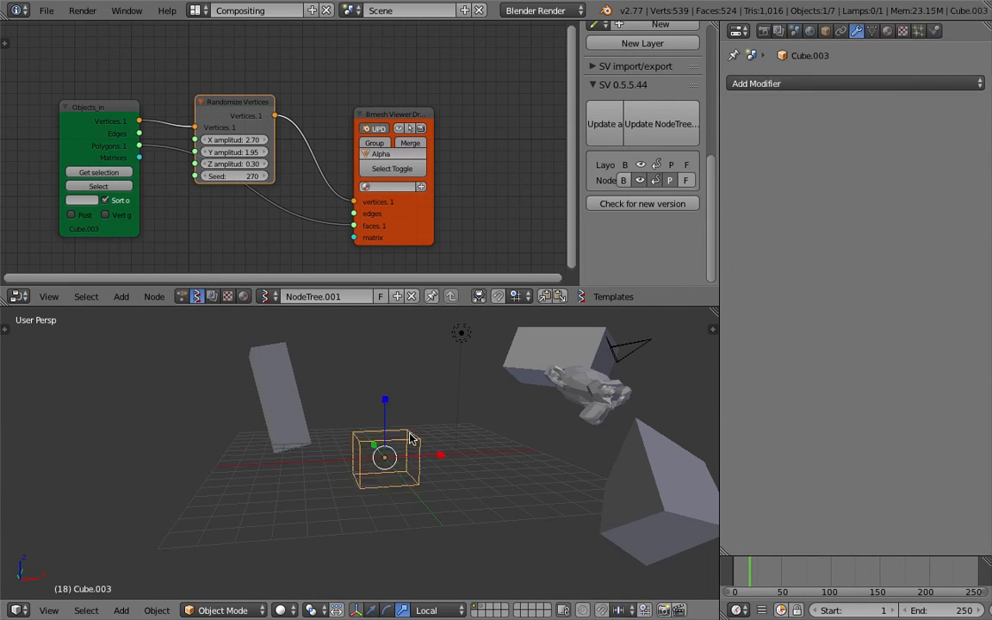
key("Delete")
key("a")
key("a")
key("x")
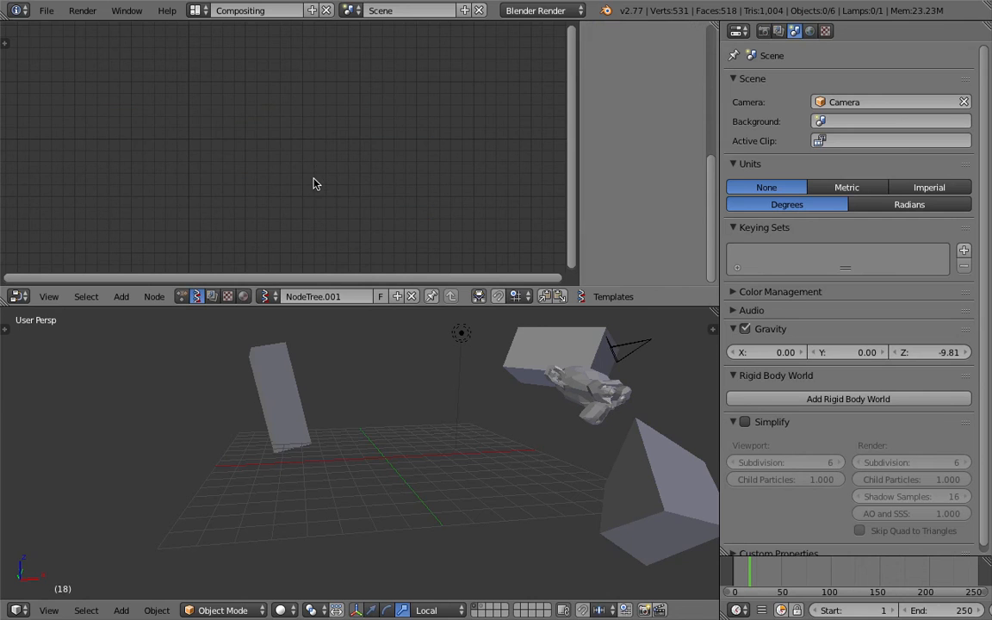
- Open the recent file AN_Mix_List_Anim_002.blend and frame its spiral of cones in the viewport
scroll(517, 417, "down", 2)
left_click(46, 11)
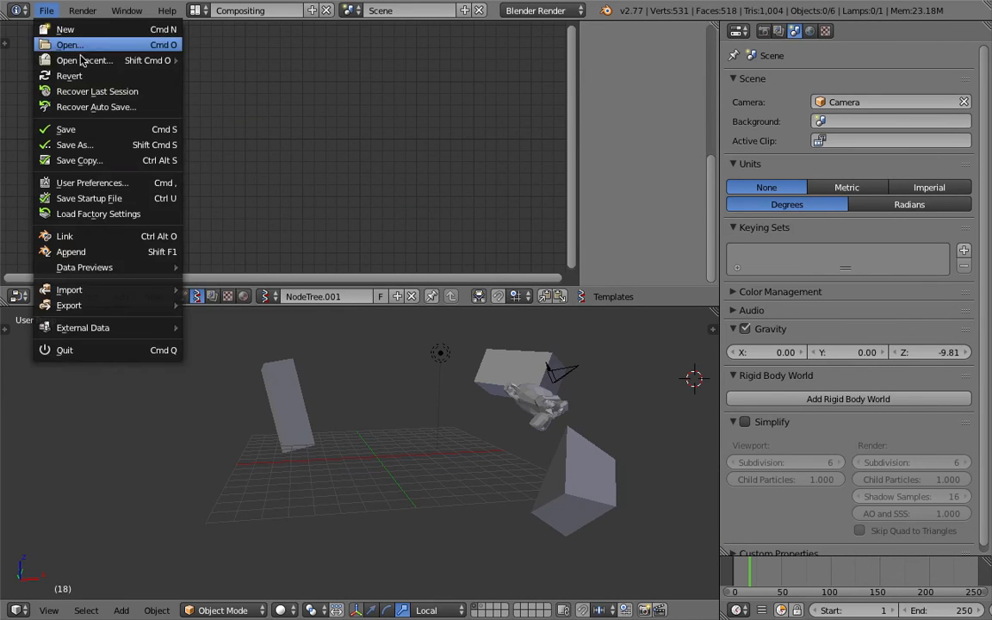
mouse_move(82, 60)
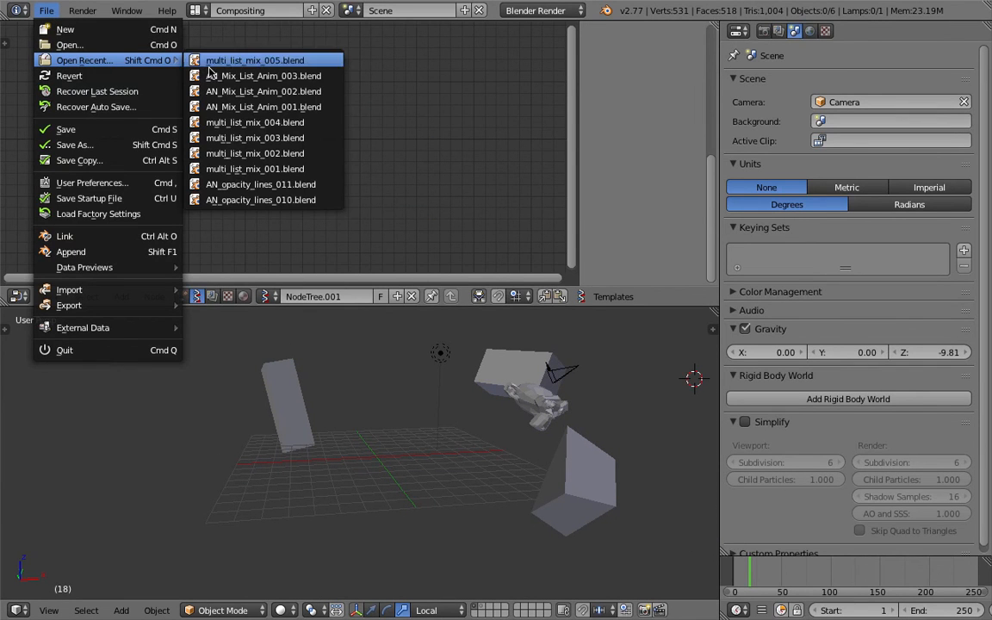
left_click(308, 92)
scroll(313, 516, "up", 4)
scroll(314, 517, "up", 1)
middle_click_drag(316, 515, 434, 493, "shift")
scroll(392, 458, "down", 4)
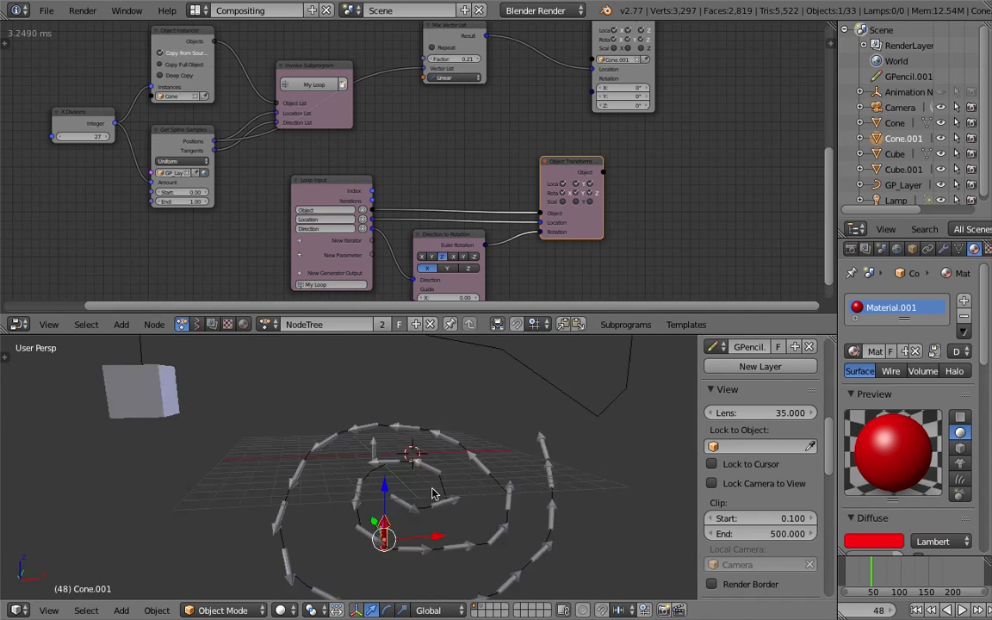
- Scrub the animation to frame 85
left_click_drag(914, 580, 892, 572)
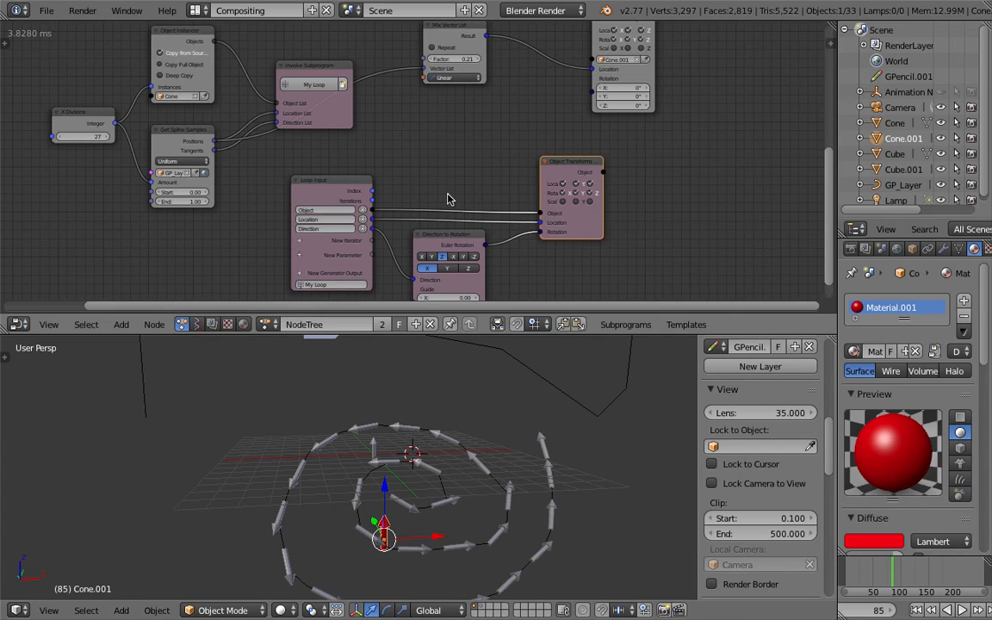
middle_click_drag(438, 167, 432, 142)
scroll(432, 142, "up", 2)
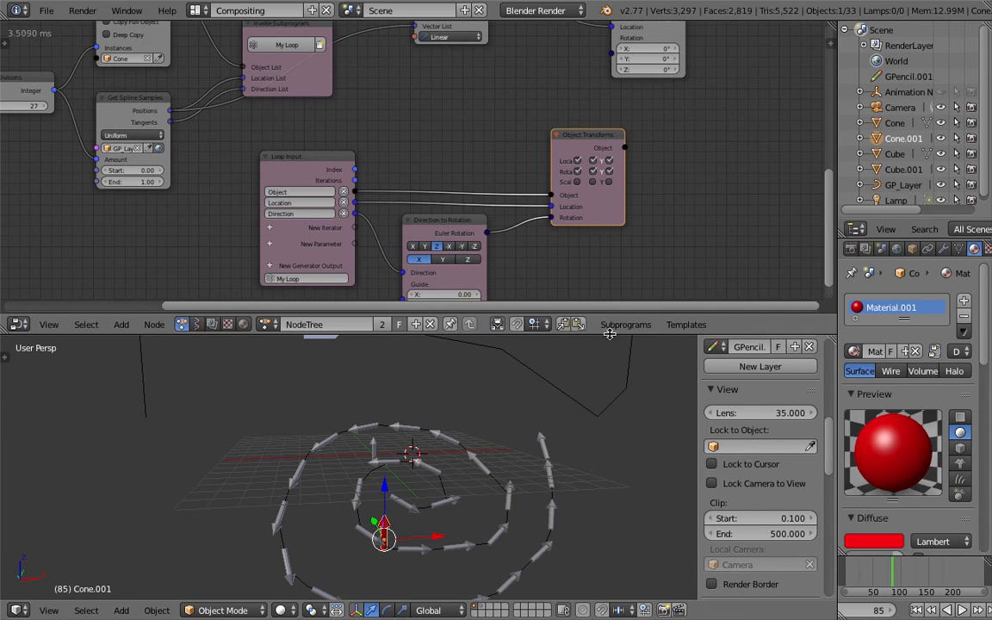
left_click_drag(609, 333, 535, 303)
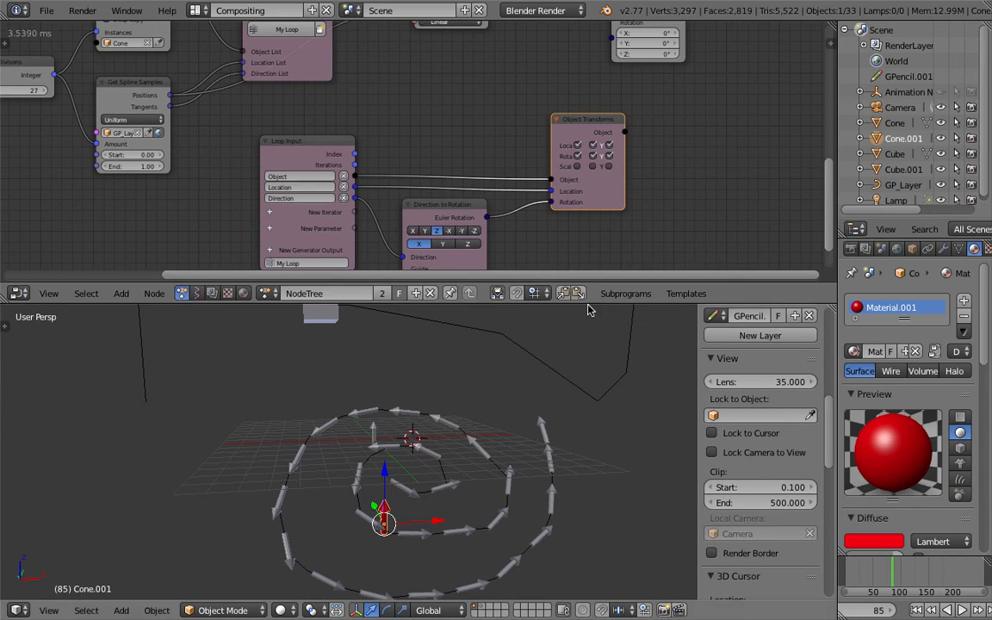
left_click_drag(590, 286, 579, 330)
- Reposition the Direction to Rotation and Object Transforms Output nodes to space out the loop's node layout
middle_click_drag(569, 262, 544, 213)
scroll(450, 184, "up", 1)
left_click_drag(444, 188, 457, 206)
left_click_drag(581, 112, 625, 127)
scroll(622, 131, "down", 1)
middle_click_drag(594, 141, 551, 123)
scroll(560, 142, "down", 1)
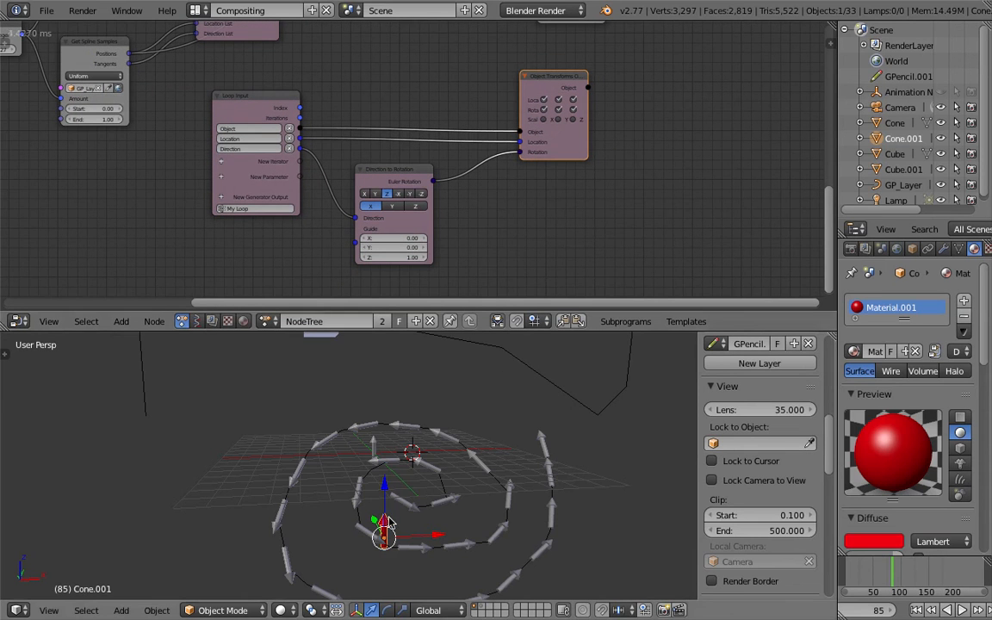
- Duplicate the red cone, place the copy beside the spiral's outer end, and change the shared material's diffuse color to green
key("shift+d")
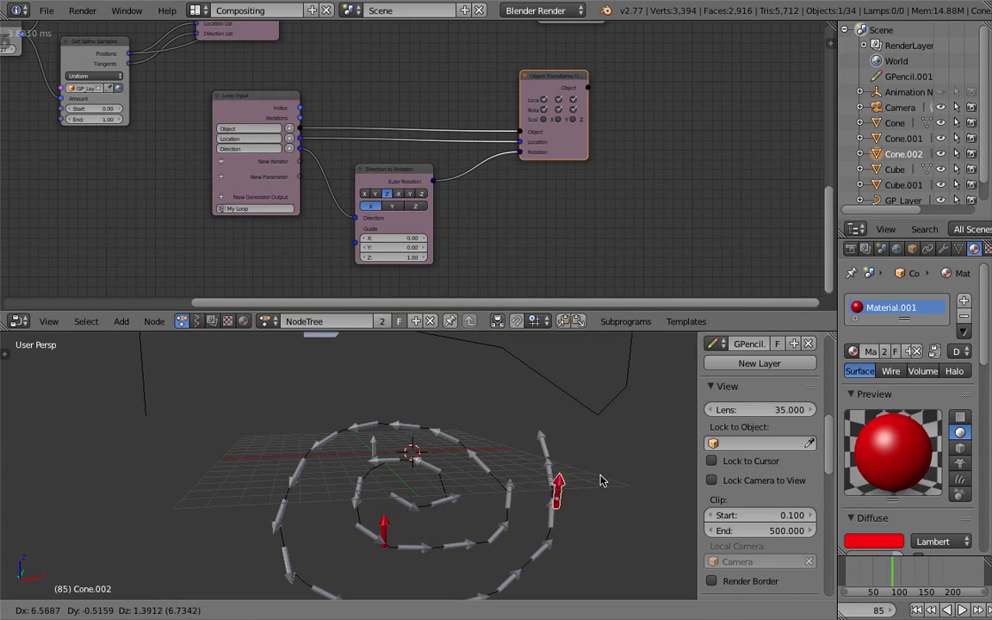
left_click(605, 480)
left_click(860, 544)
left_click_drag(794, 377, 770, 372)
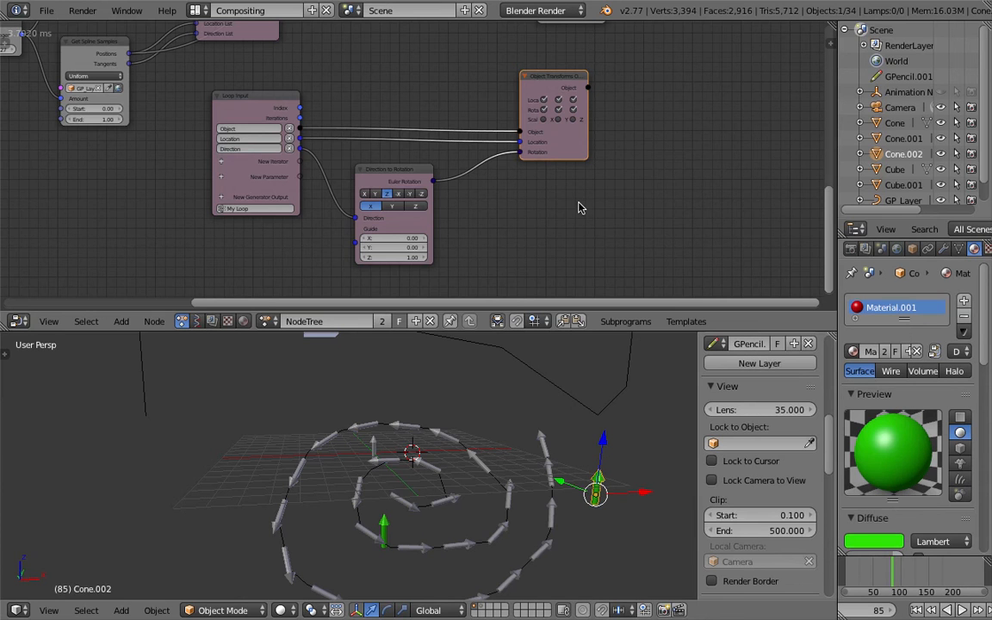
- Make the original cone's material single-user and set its diffuse color to red (R 0.800, G 0.023, B 0.011)
right_click(386, 527)
left_click(884, 352)
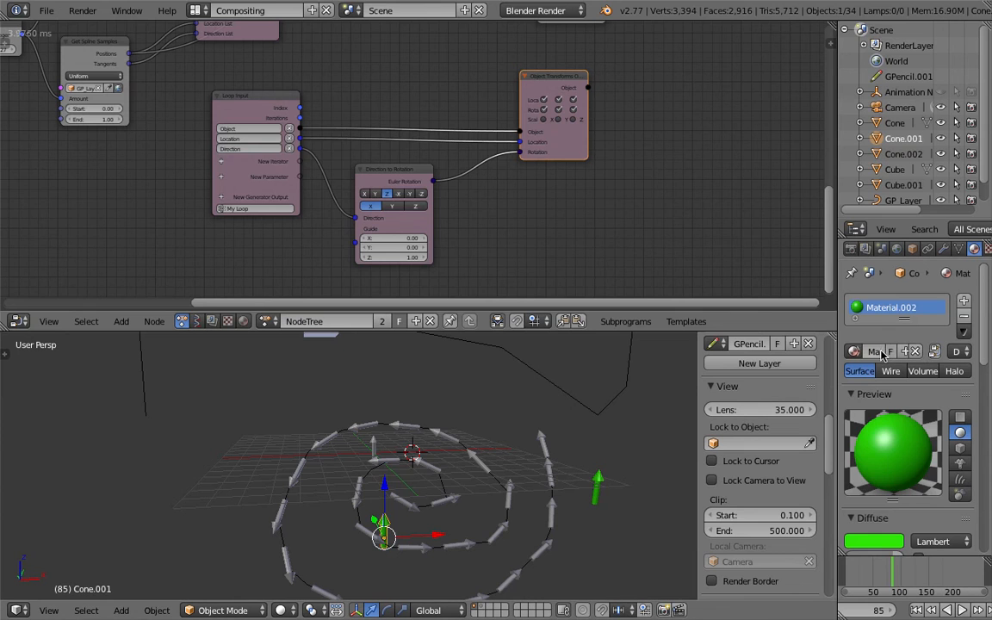
left_click(874, 541)
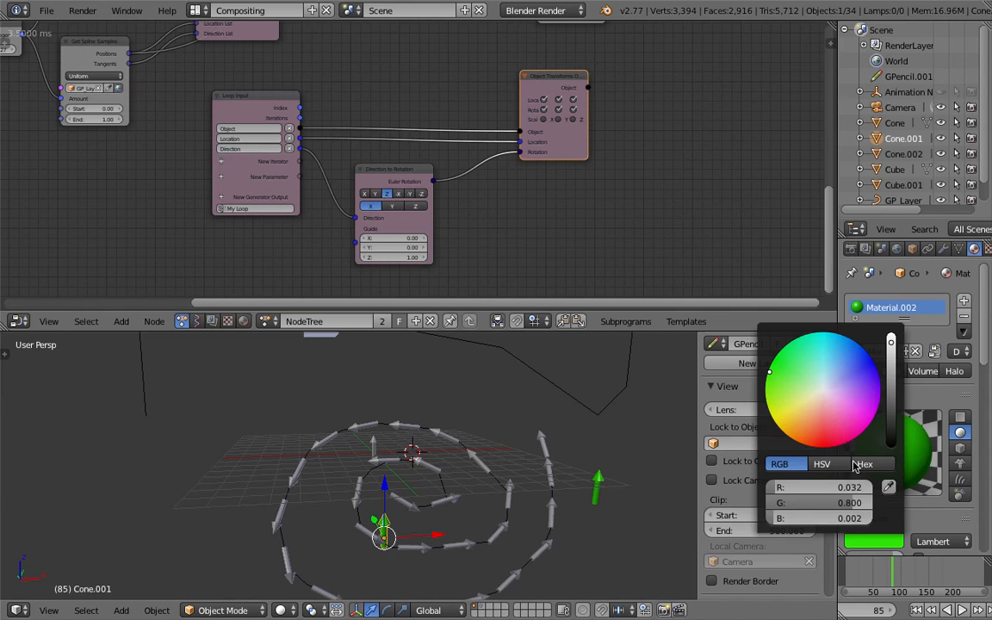
left_click(830, 433)
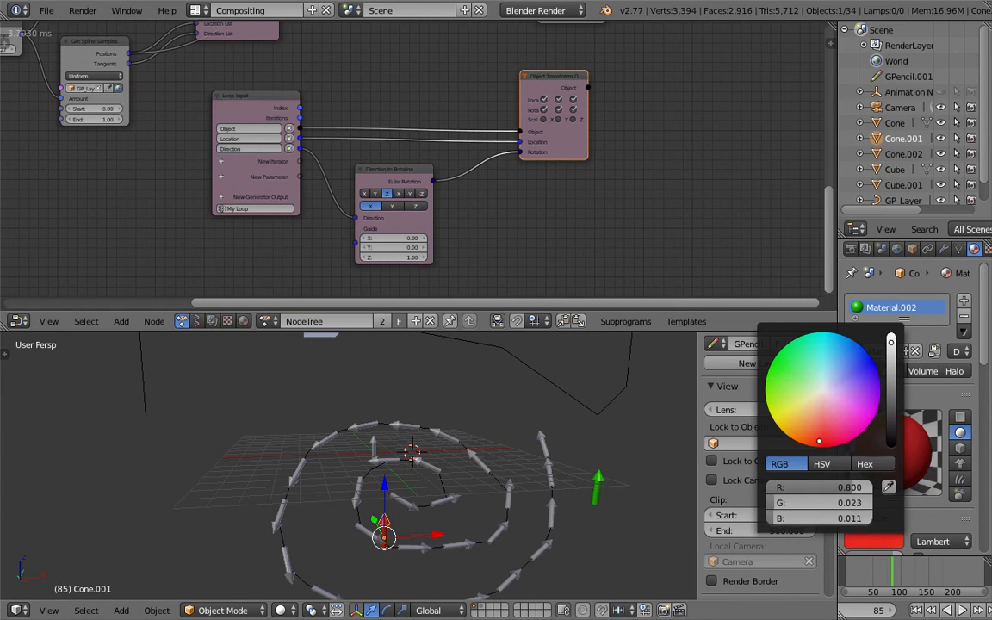
- Duplicate the Object Transforms Output node below the original and assign the green cone Cone.002 as its object
right_click(597, 487)
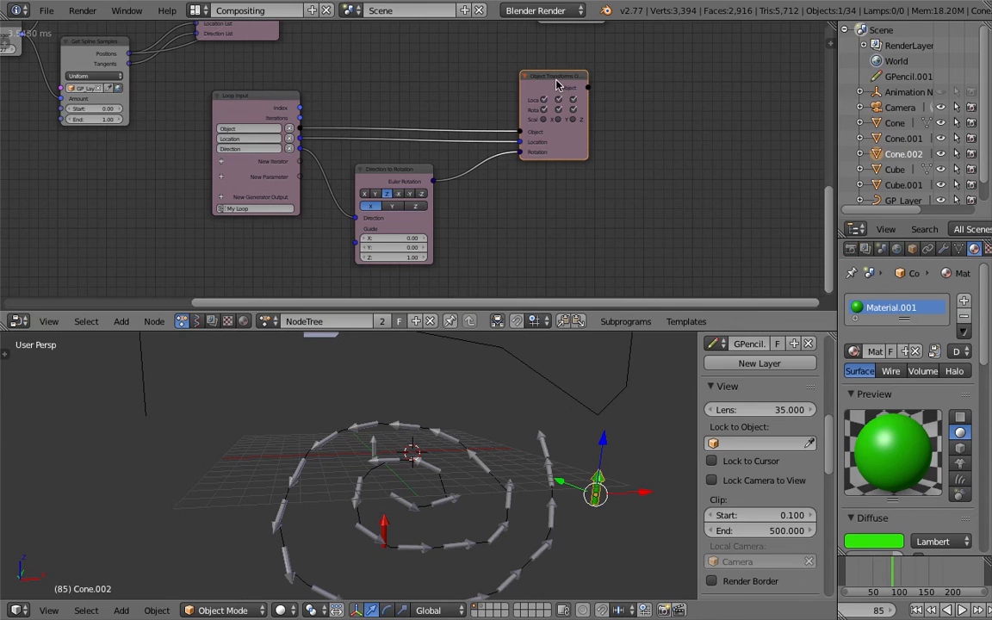
key("shift+d")
left_click(667, 164)
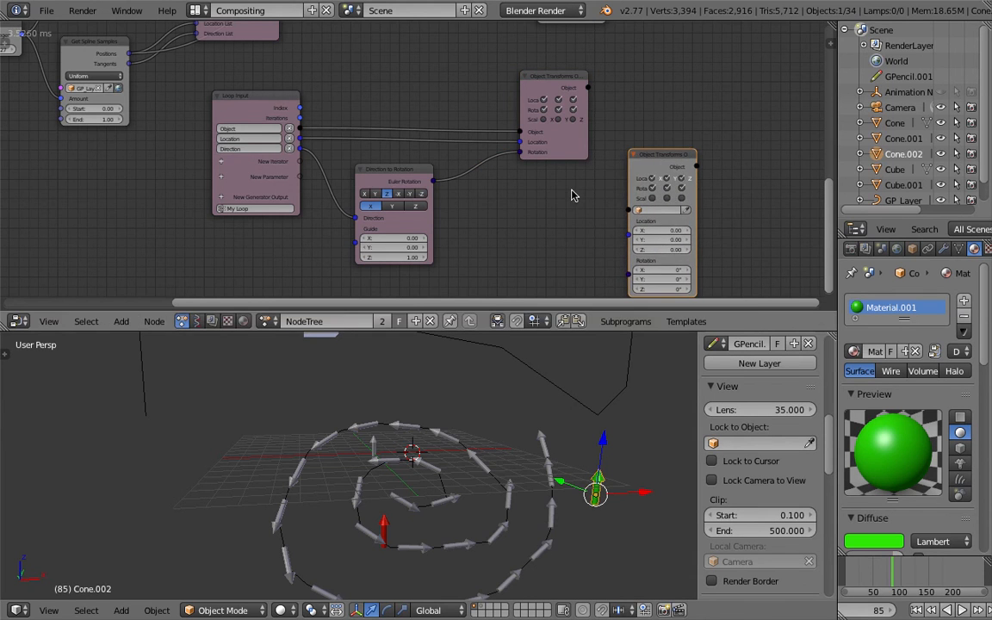
middle_click_drag(607, 192, 609, 190)
left_click(690, 206)
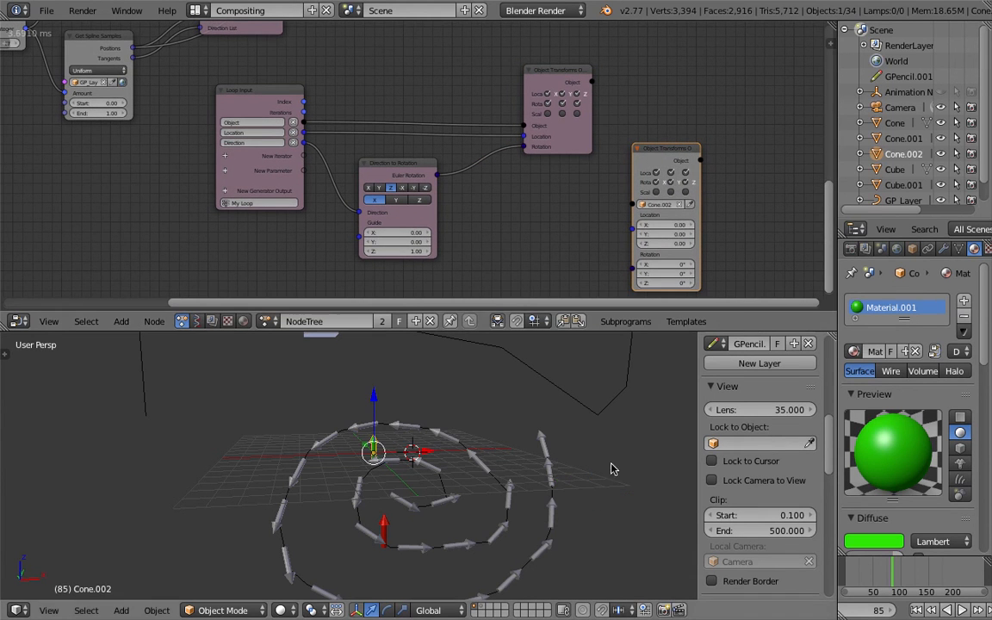
- Connect Loop Input's Location and Direction to Rotation's Euler Rotation to the duplicate node's Location and Rotation inputs
key("g")
left_click(312, 141)
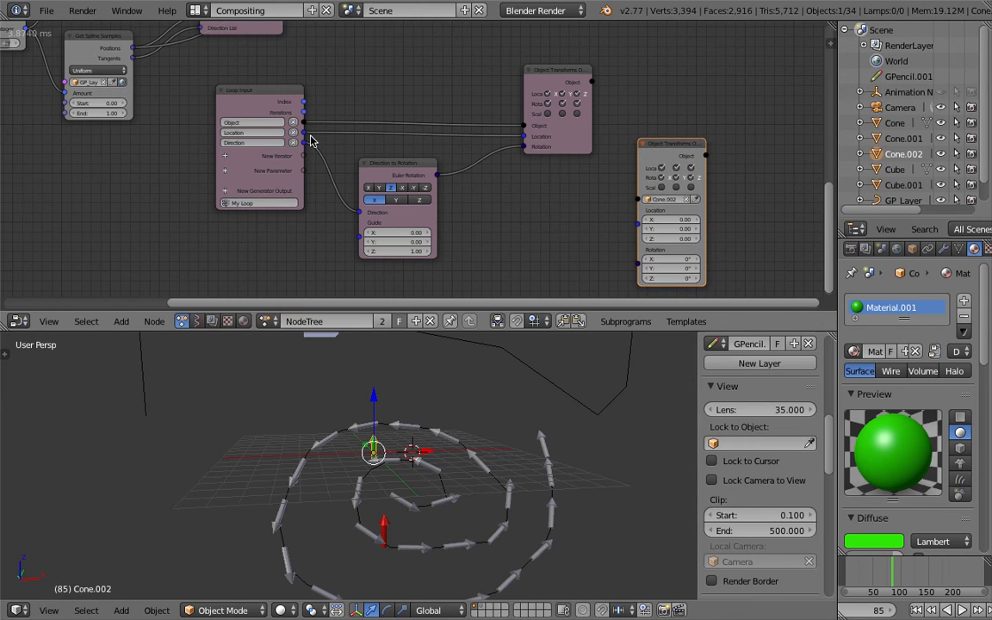
left_click_drag(303, 133, 635, 229)
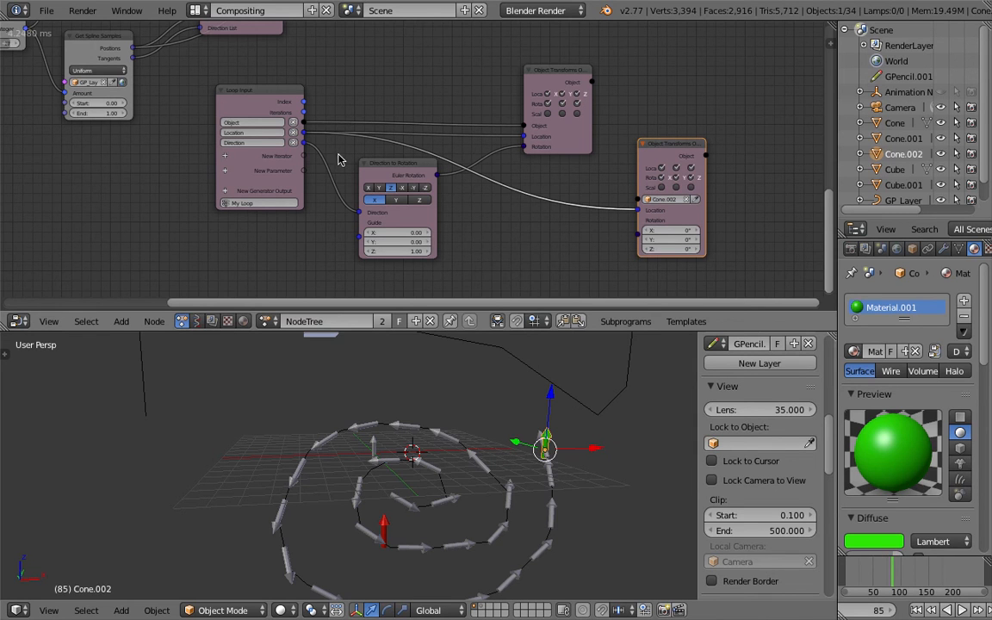
left_click_drag(438, 175, 635, 242)
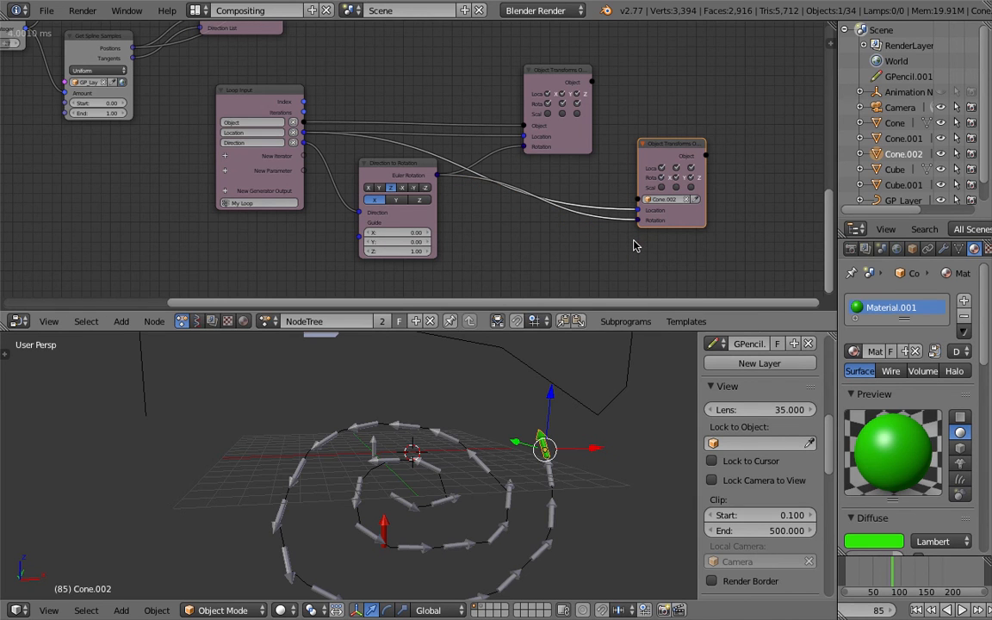
- Spread out the loop nodes: lower Direction to Rotation and move the two loop Object Transforms Output nodes apart
left_click_drag(396, 172, 396, 218)
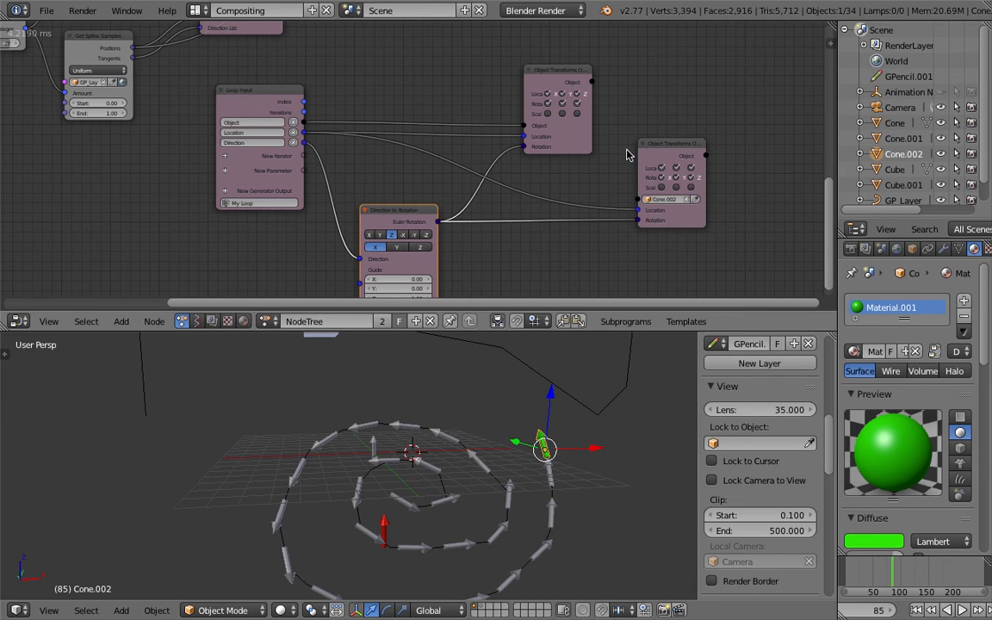
left_click(686, 157)
left_click_drag(686, 158, 729, 178)
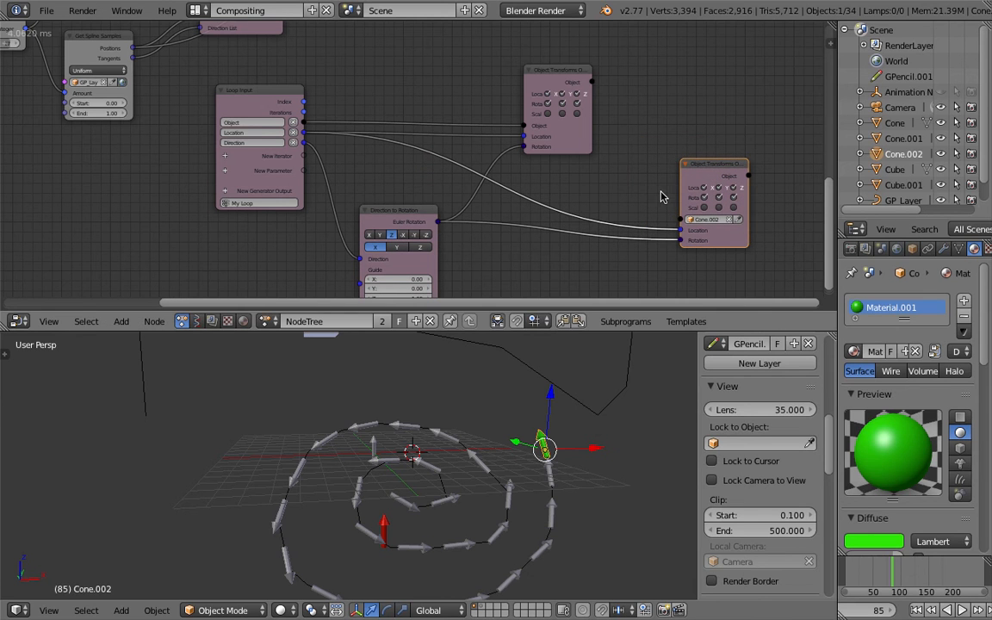
left_click_drag(541, 70, 503, 50)
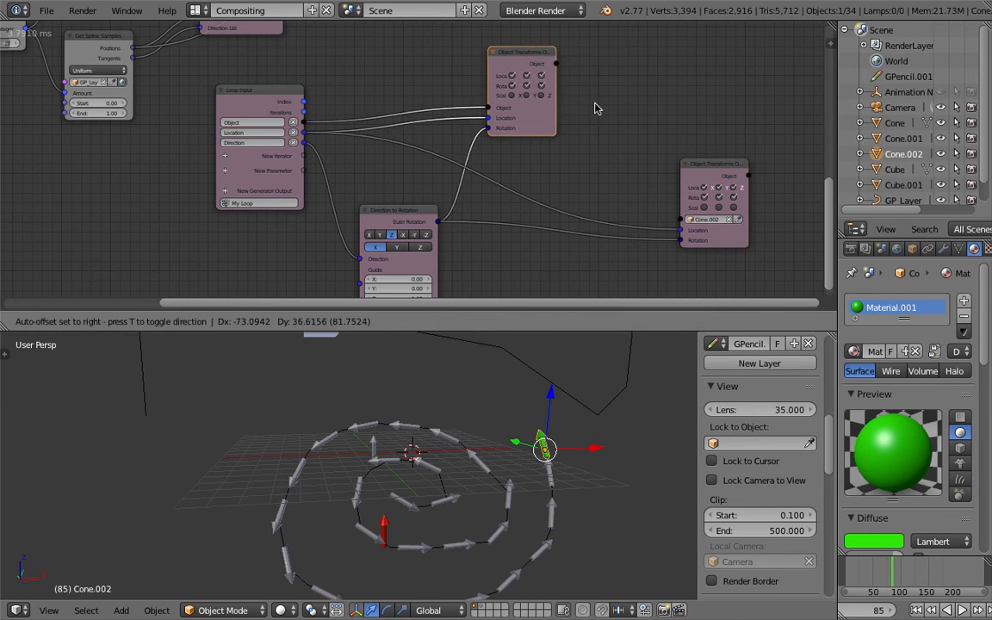
- Duplicate the Mix Vector List node and place the copy before Cone.002's Object Transforms Output node
middle_click_drag(581, 121, 573, 185)
scroll(573, 185, "down", 2)
middle_click_drag(357, 110, 361, 141)
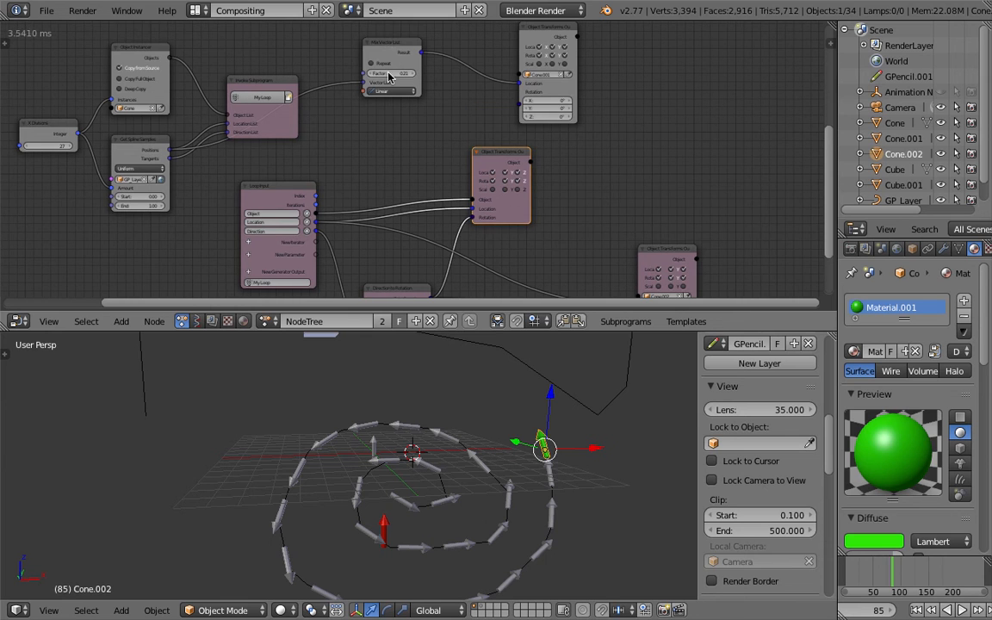
left_click(392, 48)
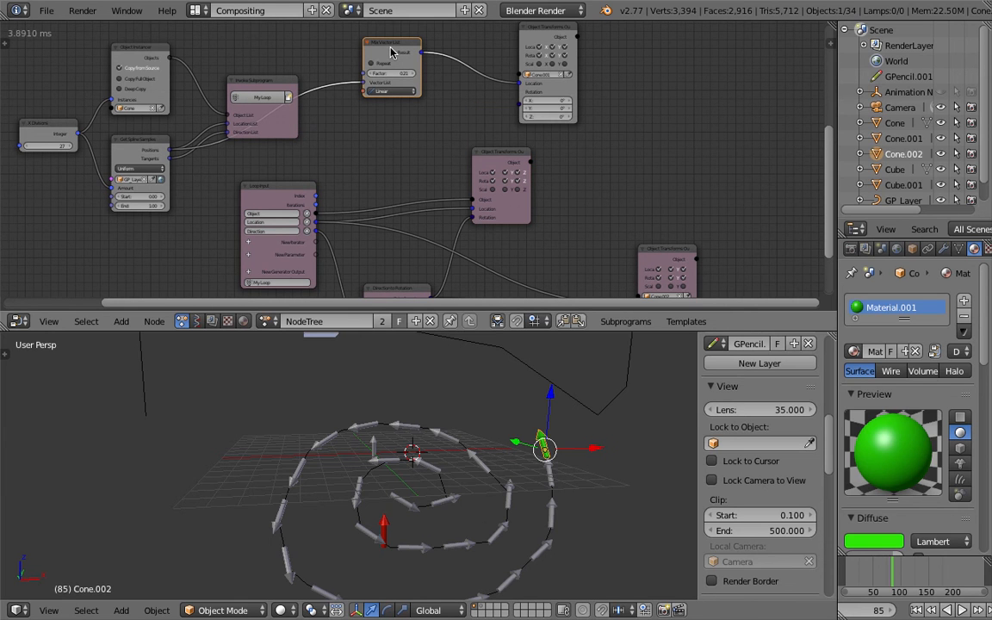
key("shift+d")
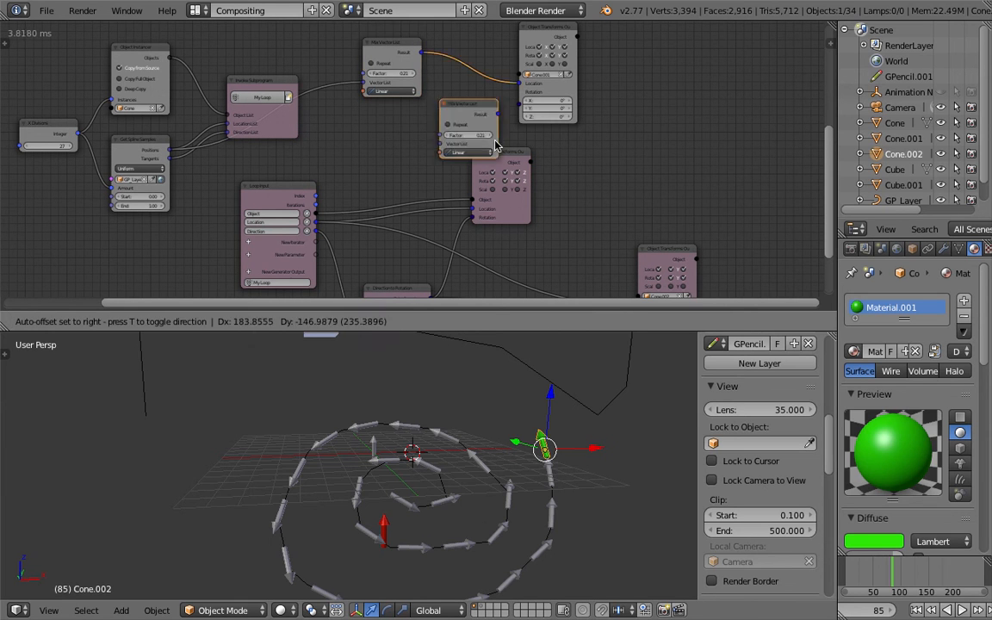
left_click(568, 215)
middle_click_drag(571, 159, 599, 139)
left_click_drag(606, 168, 609, 179)
scroll(609, 174, "up", 1)
middle_click_drag(605, 156, 600, 144)
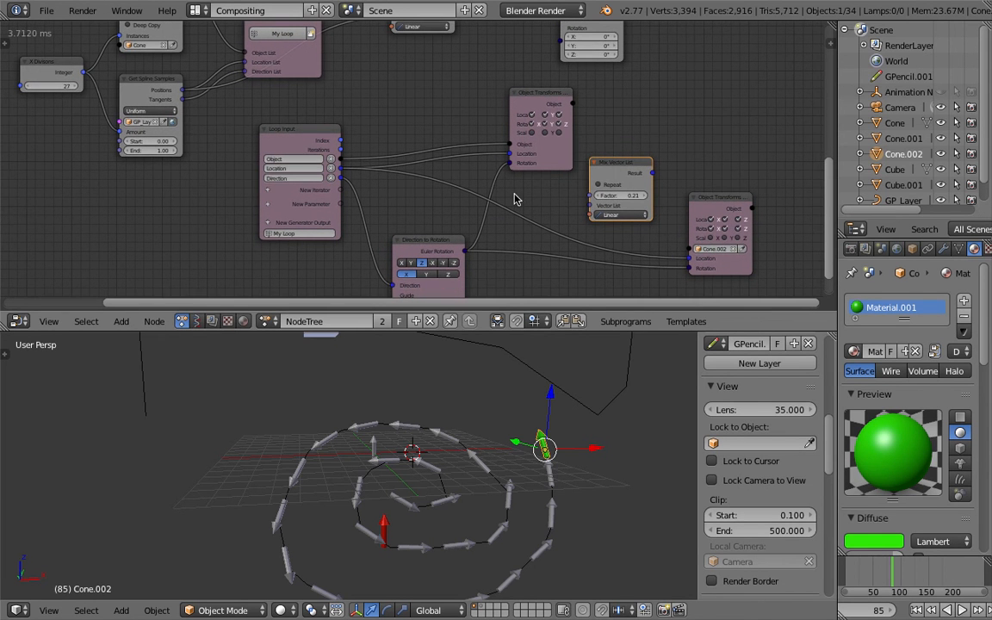
- Add a Vector List parameter to the My Loop input node
middle_click_drag(194, 179, 239, 201)
scroll(274, 212, "down", 1)
scroll(321, 224, "up", 1)
scroll(301, 214, "up", 1)
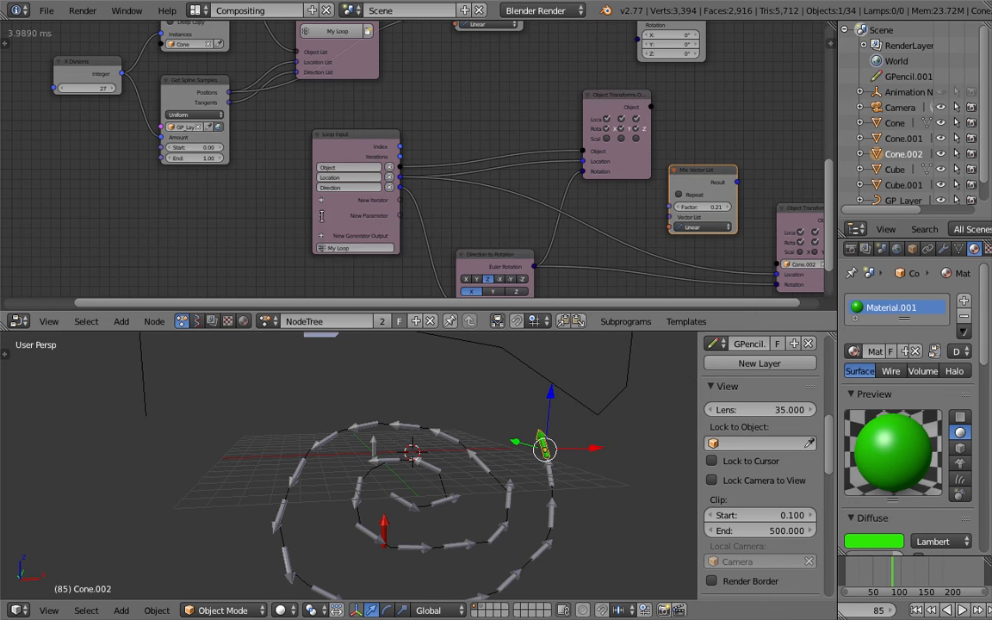
left_click(323, 221)
type("vector")
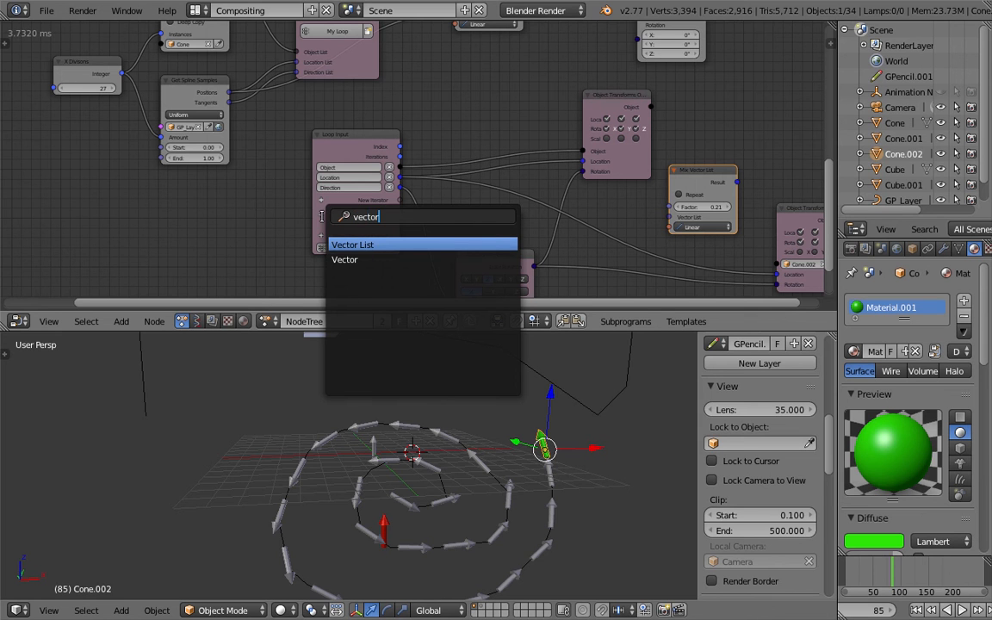
key("Return")
- Connect the spline samples' Positions to My Loop's Vector List, and Loop Input's Vector List to the copied Mix Vector List
middle_click_drag(280, 170, 294, 224)
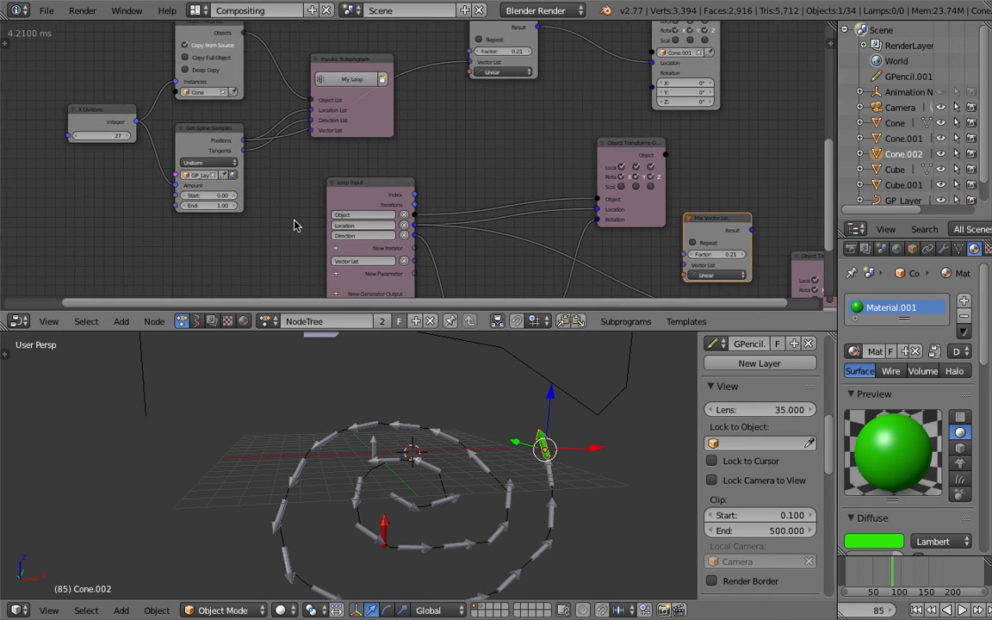
scroll(223, 147, "up", 1)
left_click_drag(191, 133, 305, 128)
middle_click_drag(433, 119, 313, 48)
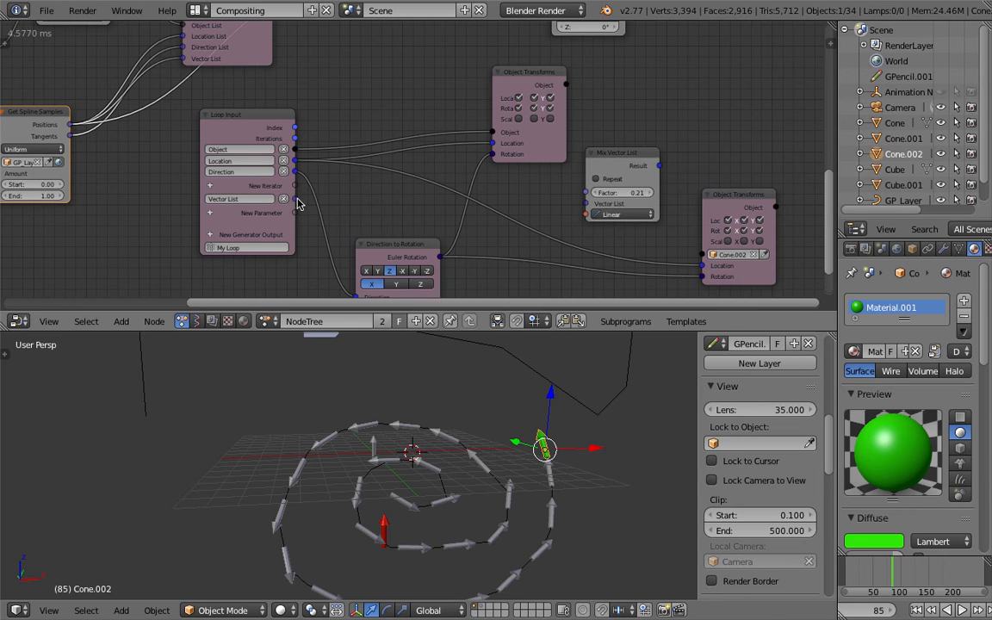
left_click_drag(302, 203, 588, 203)
- Connect the copied Mix Vector List's Result to Cone.002's Location and set its Factor to -0.42
middle_click_drag(554, 148, 507, 122)
left_click_drag(613, 141, 656, 240)
left_click_drag(570, 167, 576, 207)
- Add a Mix Euler List node below the link between Direction to Rotation and Cone.002's Object Transforms Output
scroll(575, 207, "down", 1)
middle_click_drag(564, 215, 614, 183)
scroll(582, 190, "down", 1)
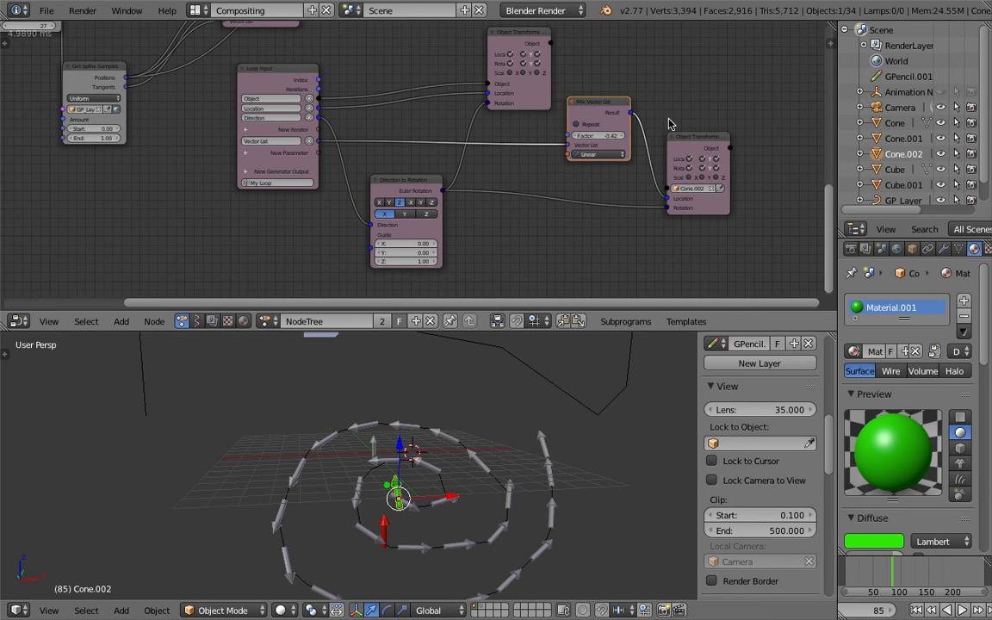
key("shift+a")
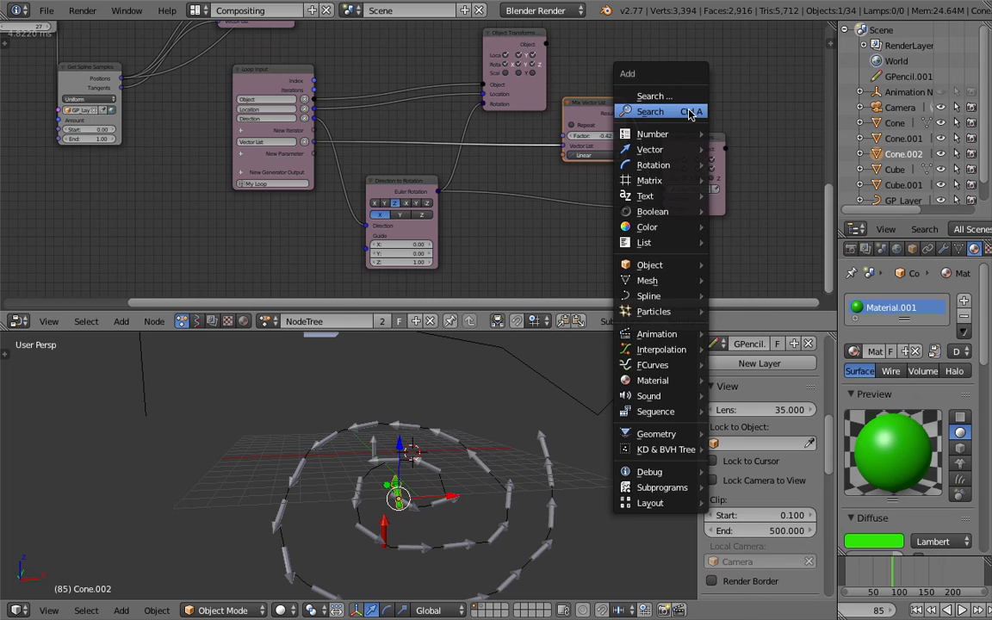
left_click(689, 112)
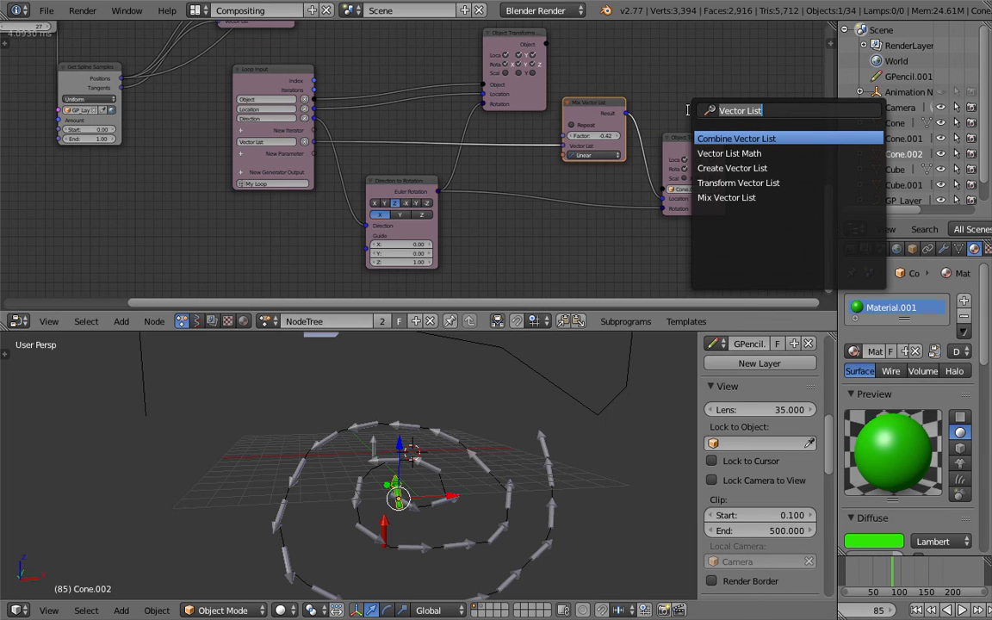
type("e")
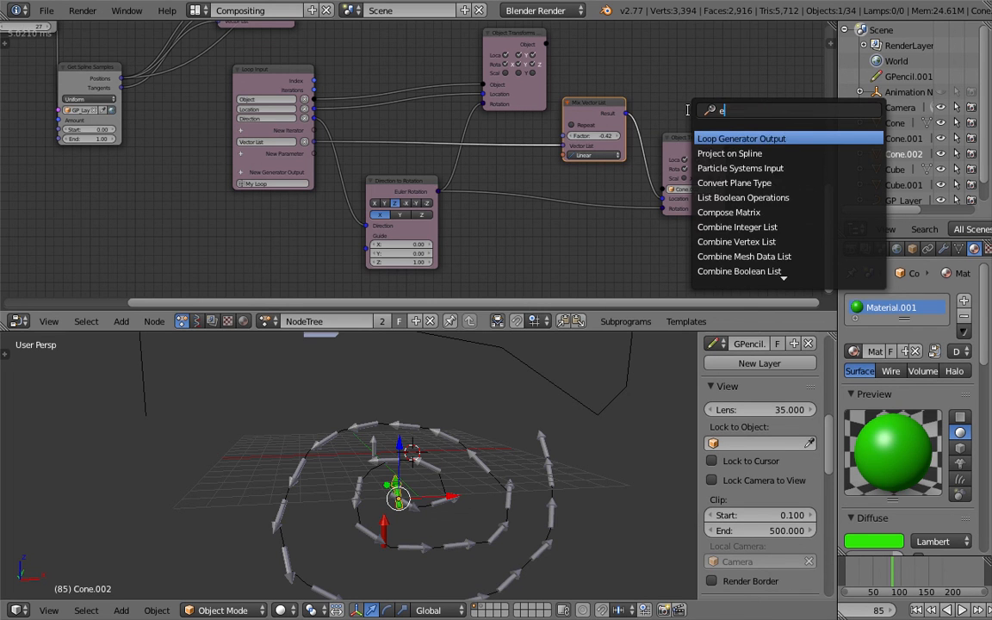
type("uler")
key("BackSpace")
key("BackSpace")
key("BackSpace")
key("BackSpace")
key("BackSpace")
type("mix e")
key("Down")
key("Return")
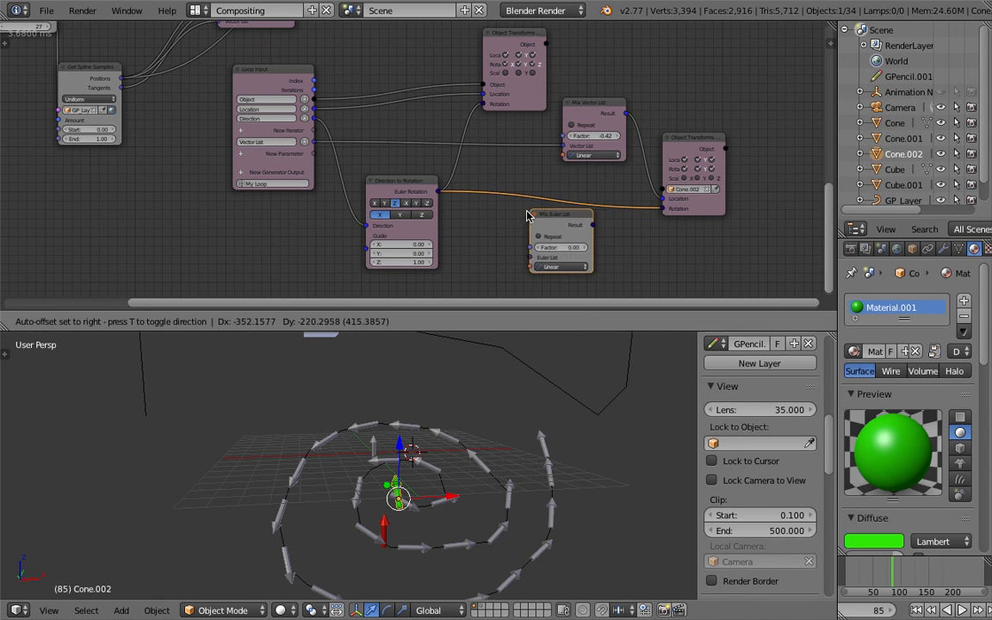
left_click(520, 216)
middle_click_drag(523, 282, 523, 270)
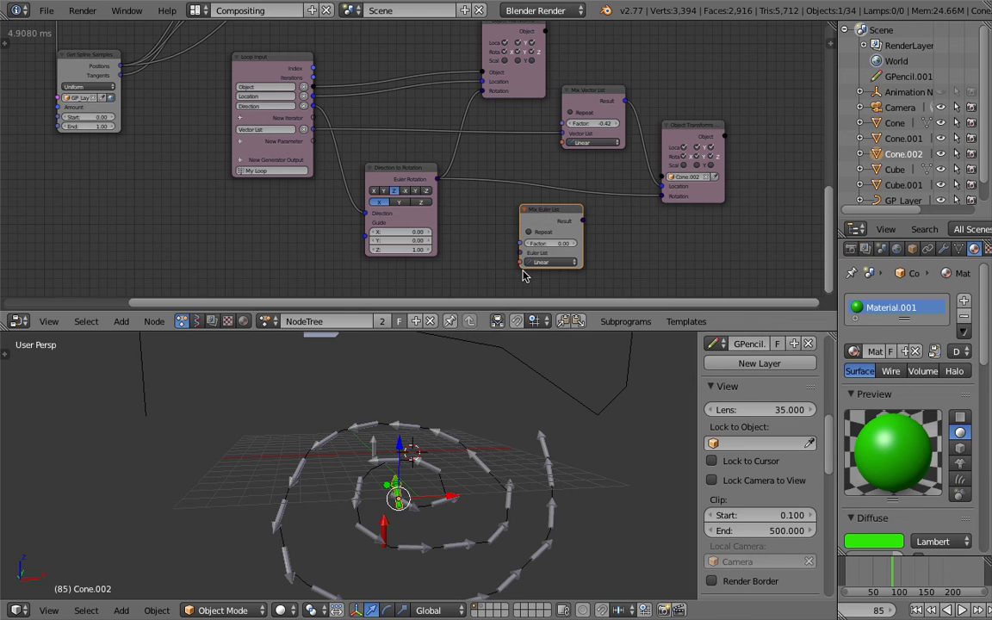
- Enlarge the node editor area by moving its border with the 3D view downward
left_click_drag(593, 332, 604, 382)
middle_click_drag(204, 239, 206, 261)
middle_click_drag(183, 134, 197, 217)
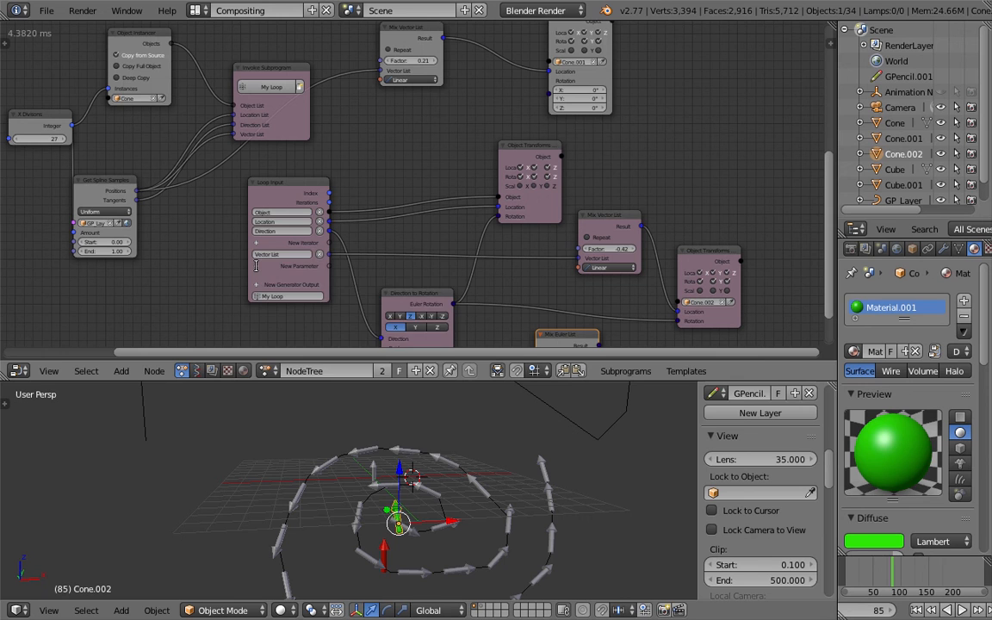
key("ctrl+a")
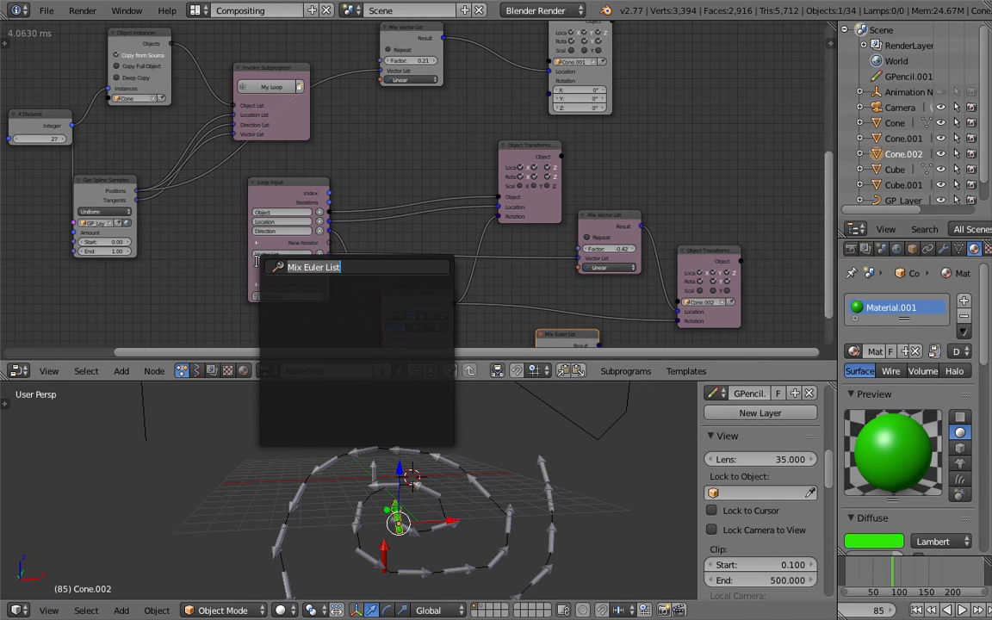
key("Escape")
- Delete the Mix Vector List node feeding Cone.002 and remove the Vector List parameter from Loop Input
middle_click_drag(447, 160, 453, 133)
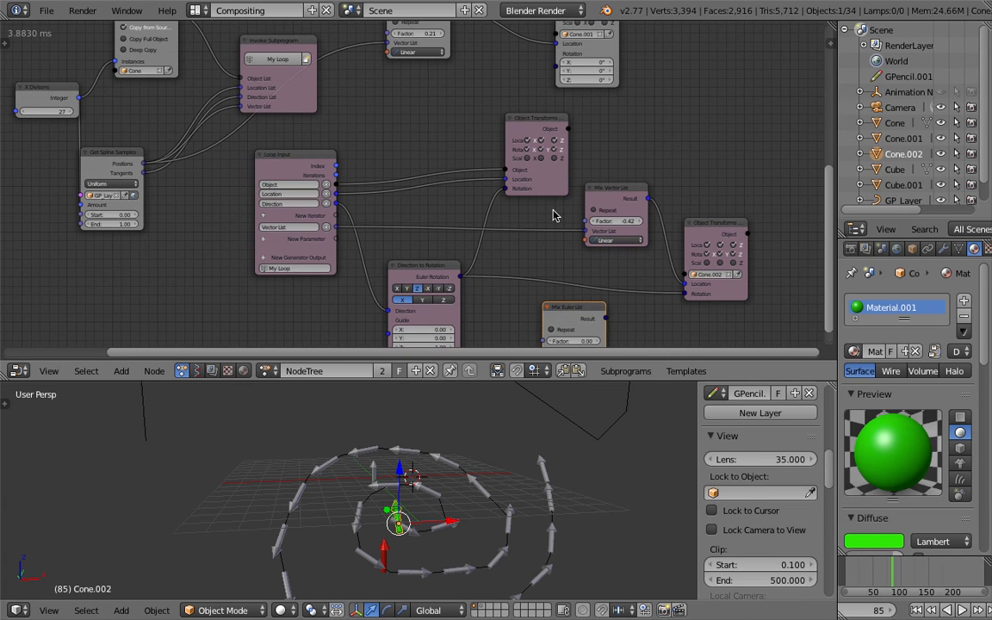
left_click(634, 195)
key("x")
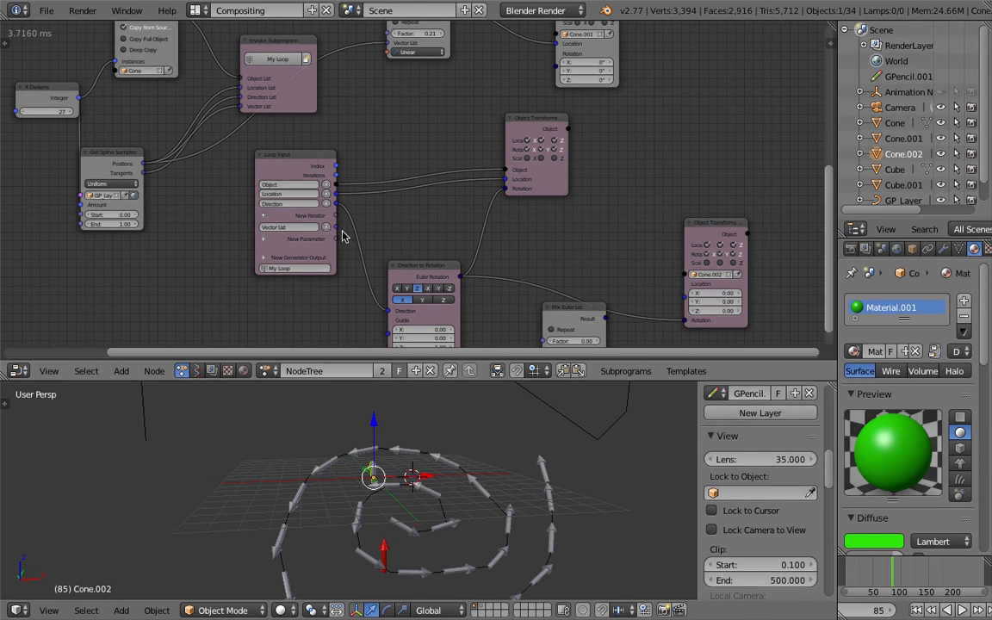
left_click(326, 228)
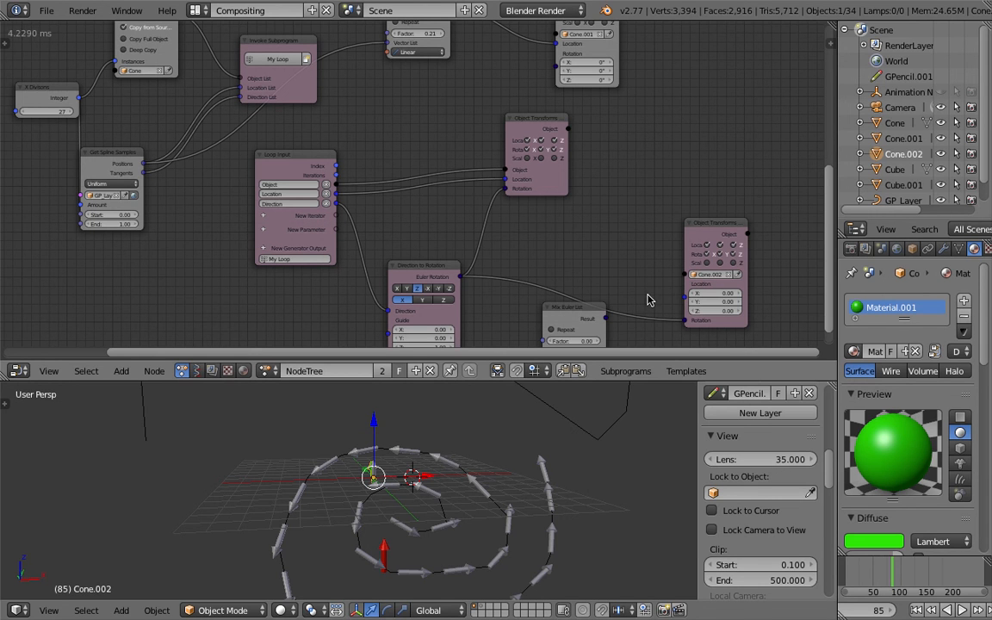
- Cut the link into Cone.002's Rotation, and reposition its Object Transforms Output and the Mix Euler List node
right_click_drag(650, 310, 641, 353, "ctrl")
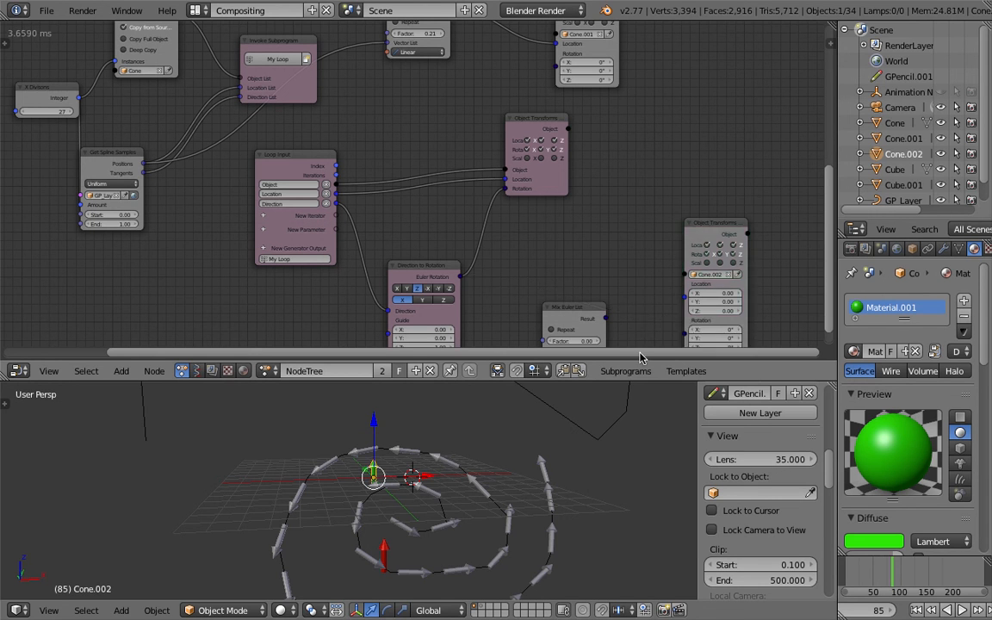
left_click_drag(708, 229, 706, 169)
left_click_drag(586, 309, 635, 270)
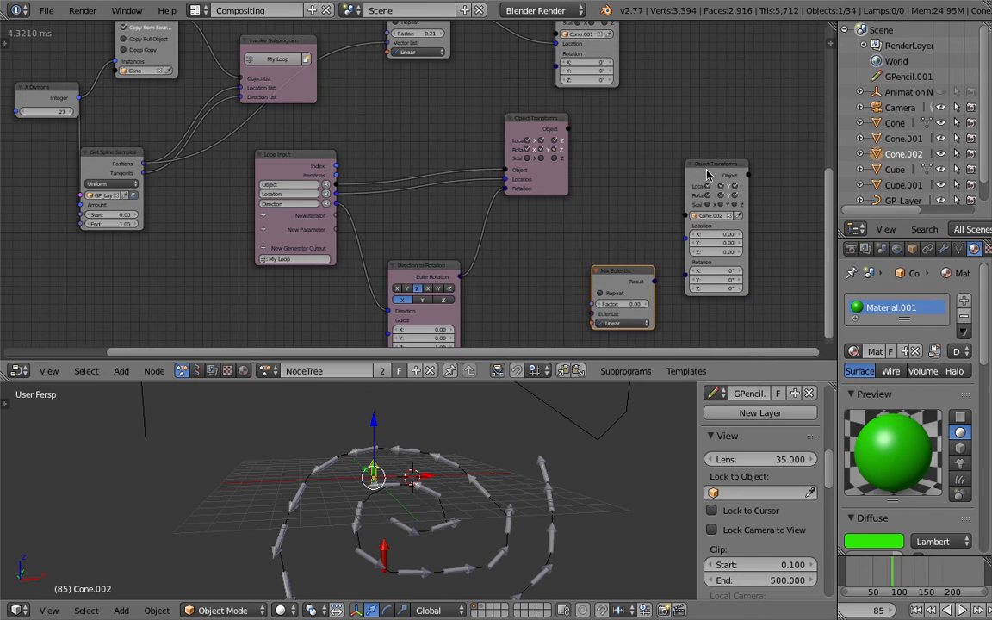
left_click_drag(722, 176, 742, 178)
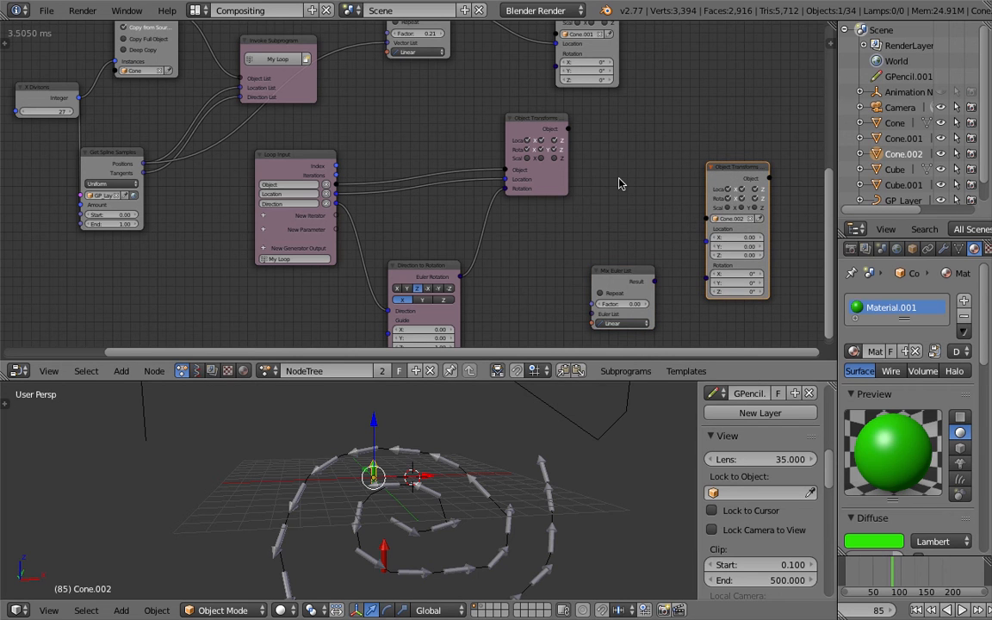
- Add a new Mix Vector List node just before Cone.002's Object Transforms Output
key("shift+a")
left_click(618, 178)
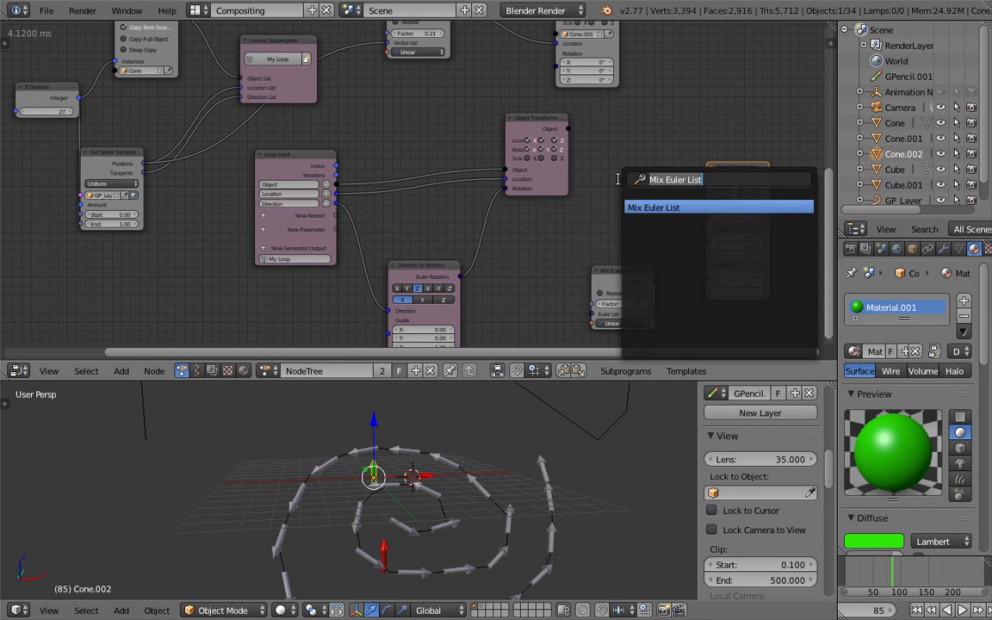
type("mix v")
key("Down")
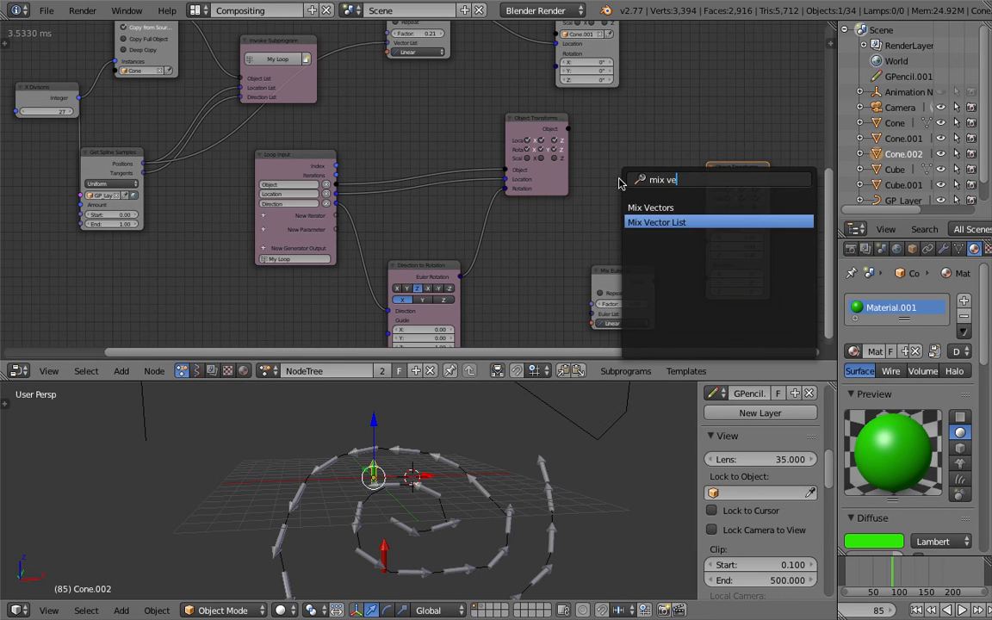
key("Return")
left_click(618, 179)
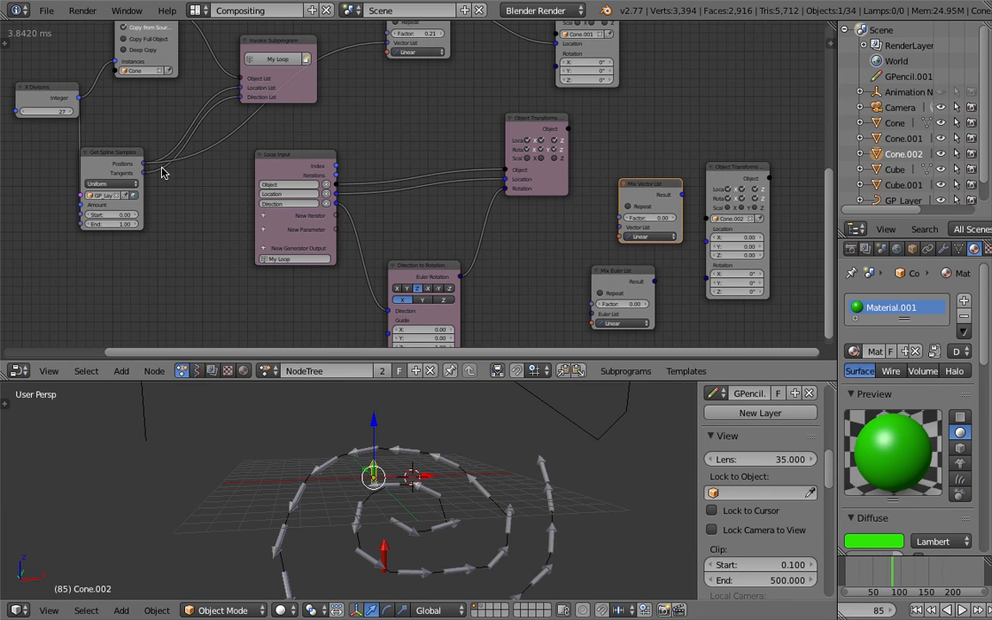
- Connect the spline samples' Positions through Mix Vector List to Cone.002's Location and set its Factor to 0.75
left_click_drag(143, 163, 622, 229)
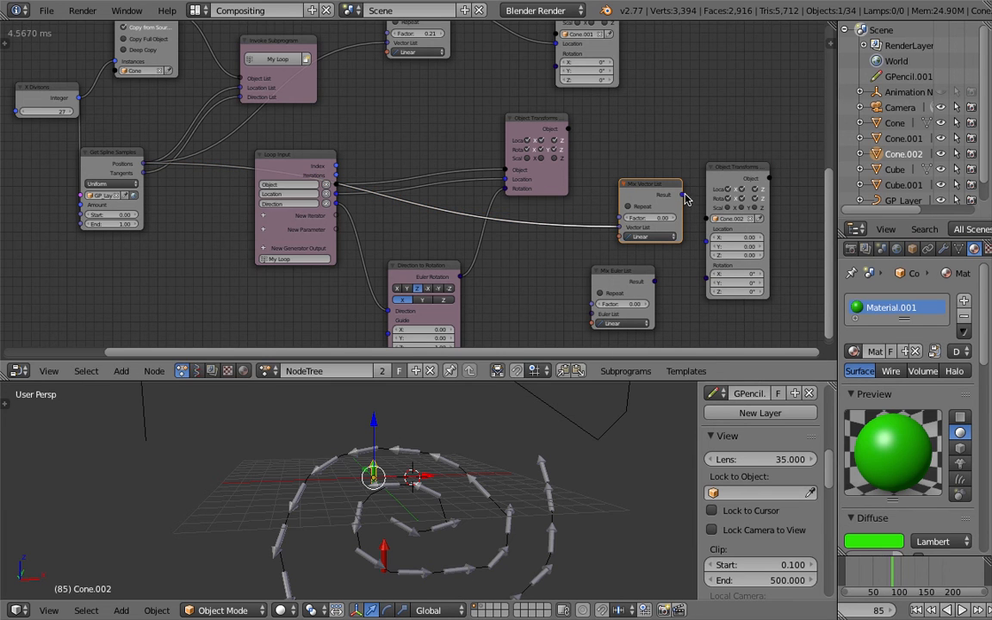
left_click_drag(683, 197, 708, 246)
left_click_drag(650, 218, 715, 218)
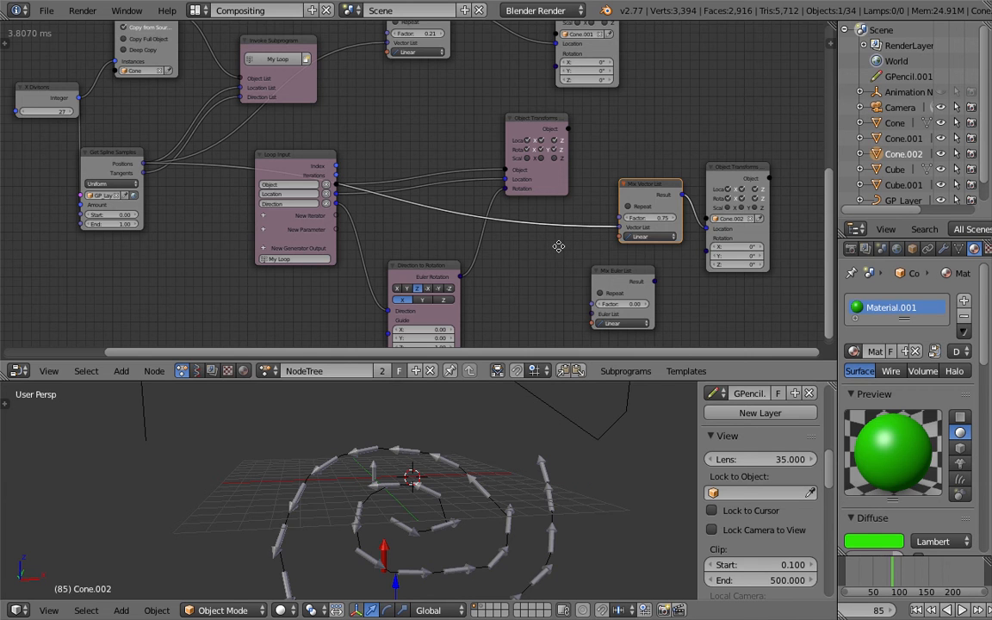
- Move the Mix Euler List node directly below the Mix Vector List node
middle_click_drag(558, 246, 559, 221)
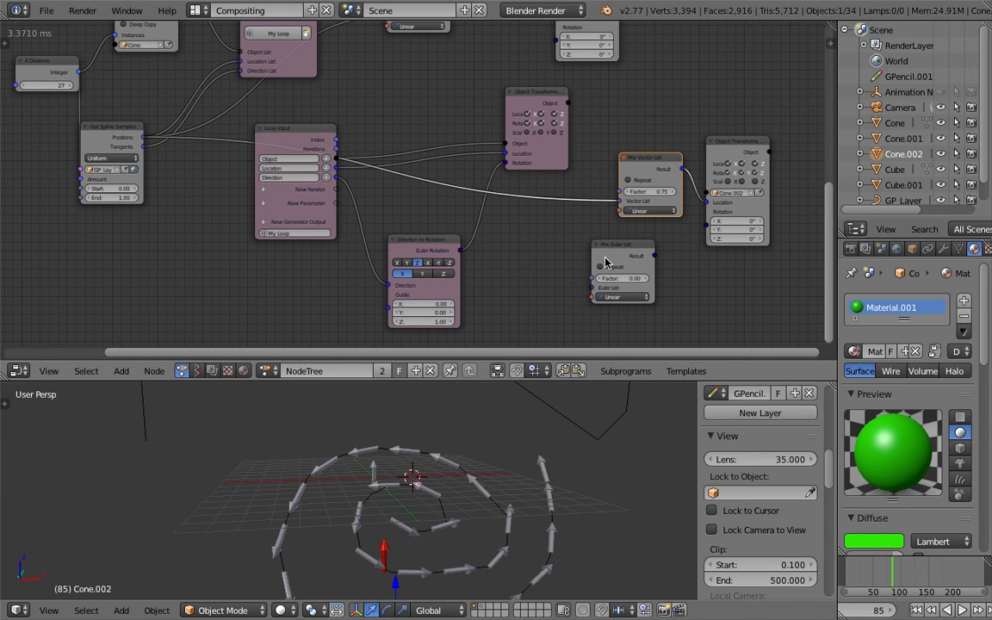
scroll(565, 257, "up", 1)
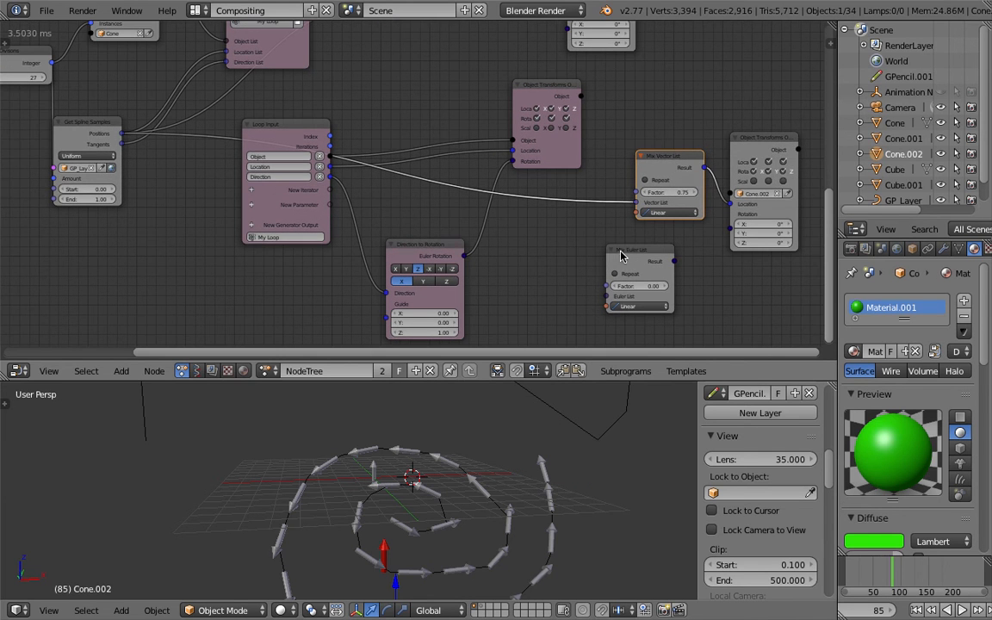
key("g")
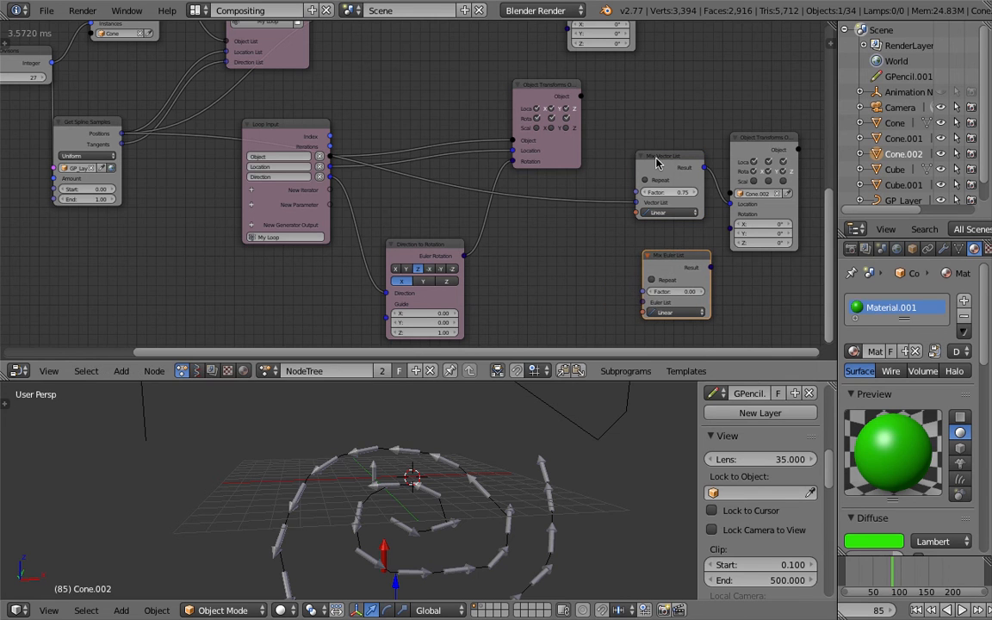
- Connect the spline samples' Tangents through a duplicated Mix Vector List and a Direction to Rotation node to Cone.002's Rotation
left_click(542, 248)
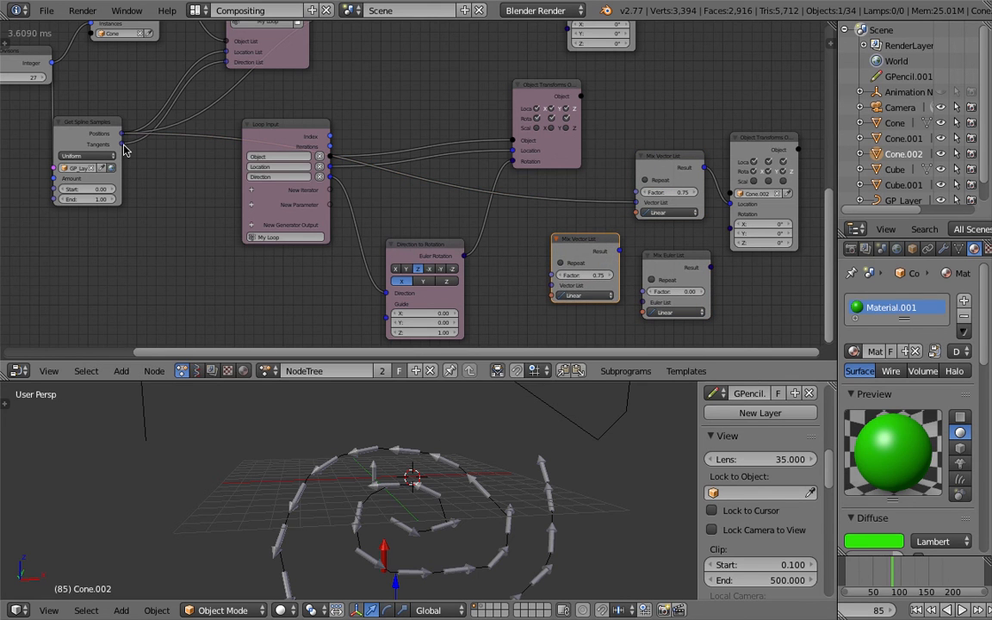
left_click_drag(122, 144, 552, 285)
left_click_drag(620, 250, 668, 208)
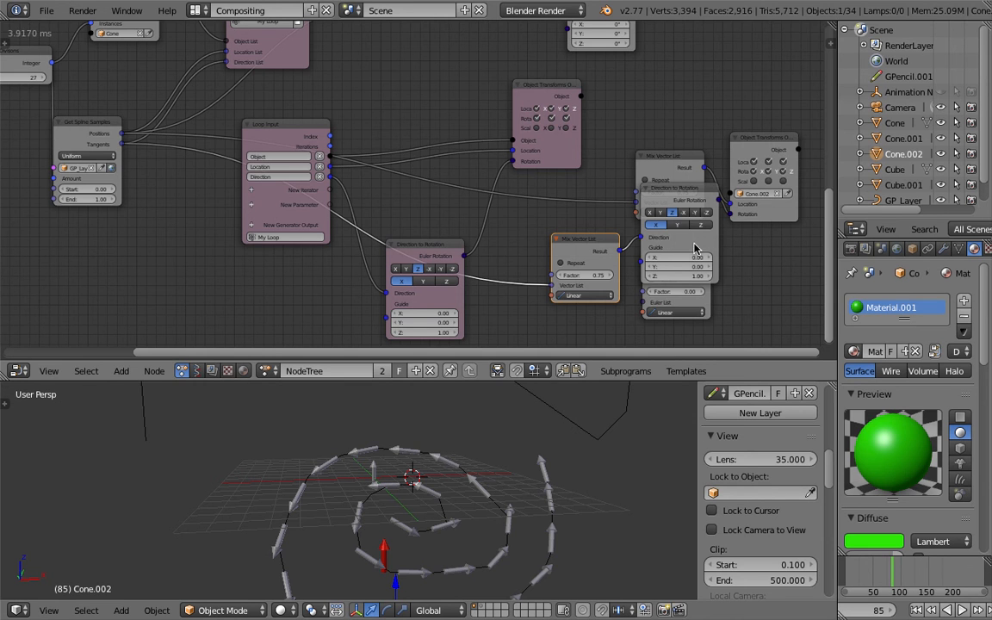
- Delete the unused Mix Euler List node after spreading apart Cone.002's output node and its Direction to Rotation node
left_click(785, 137)
left_click_drag(787, 126, 817, 111)
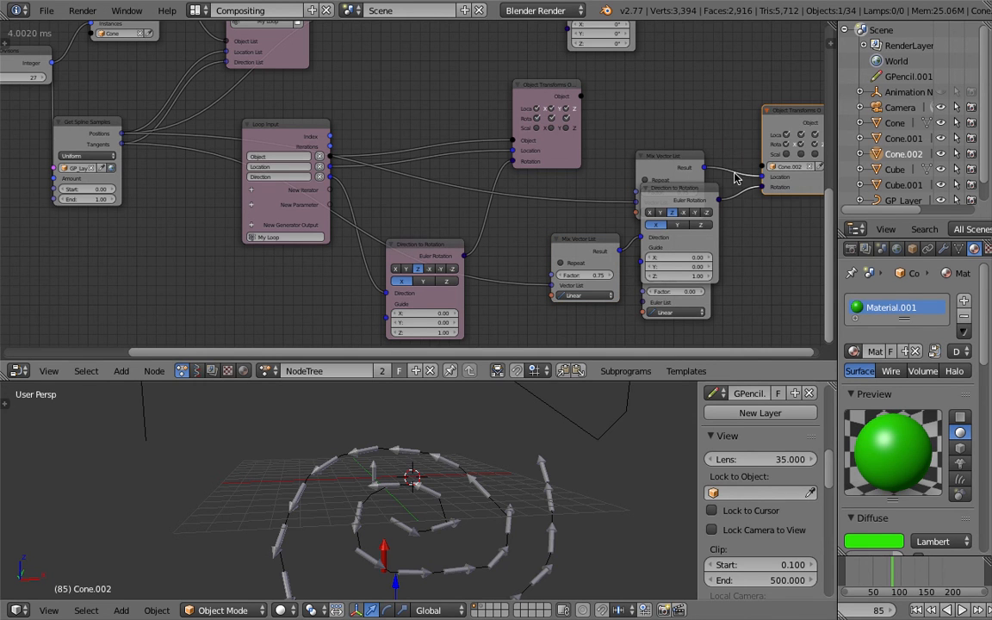
left_click_drag(695, 203, 686, 258)
left_click(679, 258)
key("x")
middle_click_drag(587, 203, 555, 190)
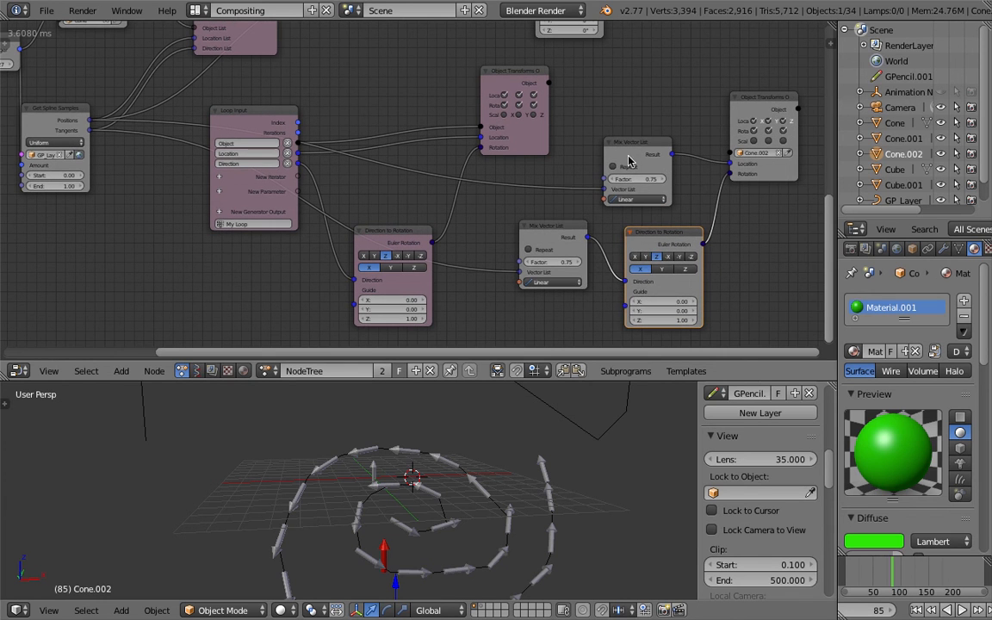
- Add a Float Input node just above the Mix Vector List node that feeds Cone.002's Location
key("shift+a")
left_click(645, 92)
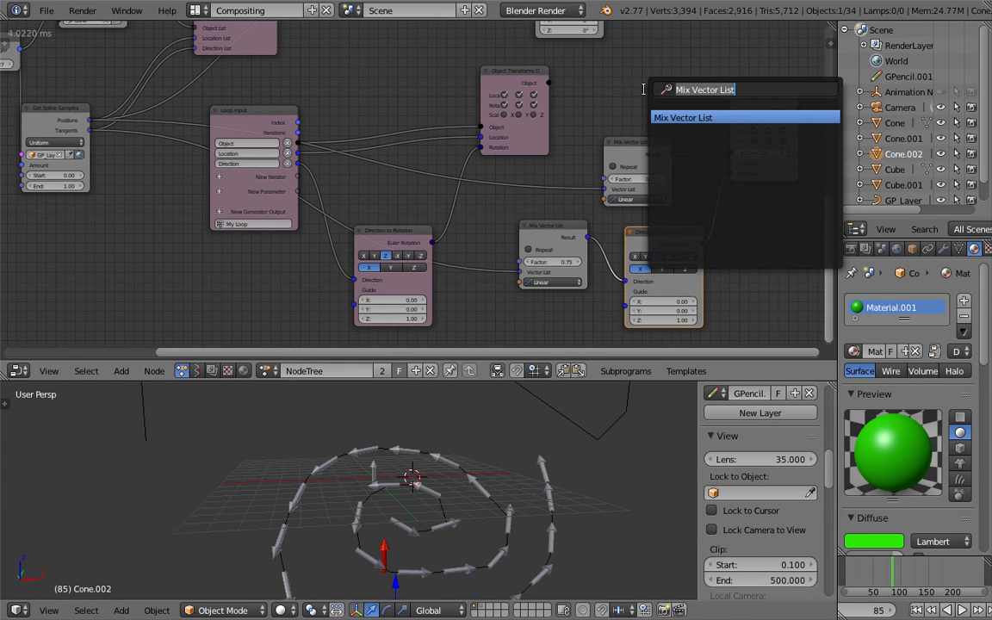
type("float")
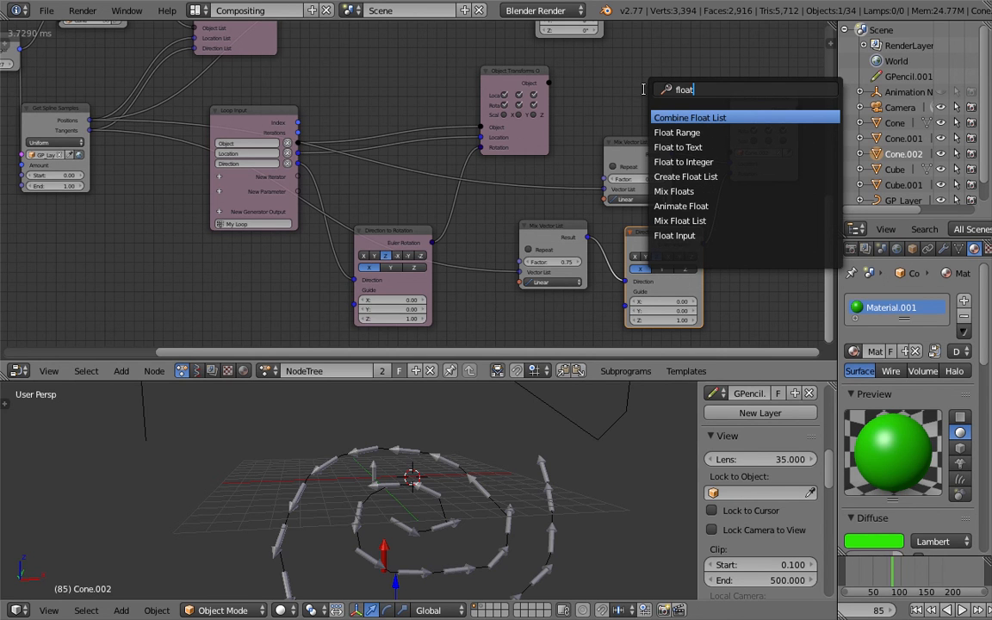
type(" in")
key("Return")
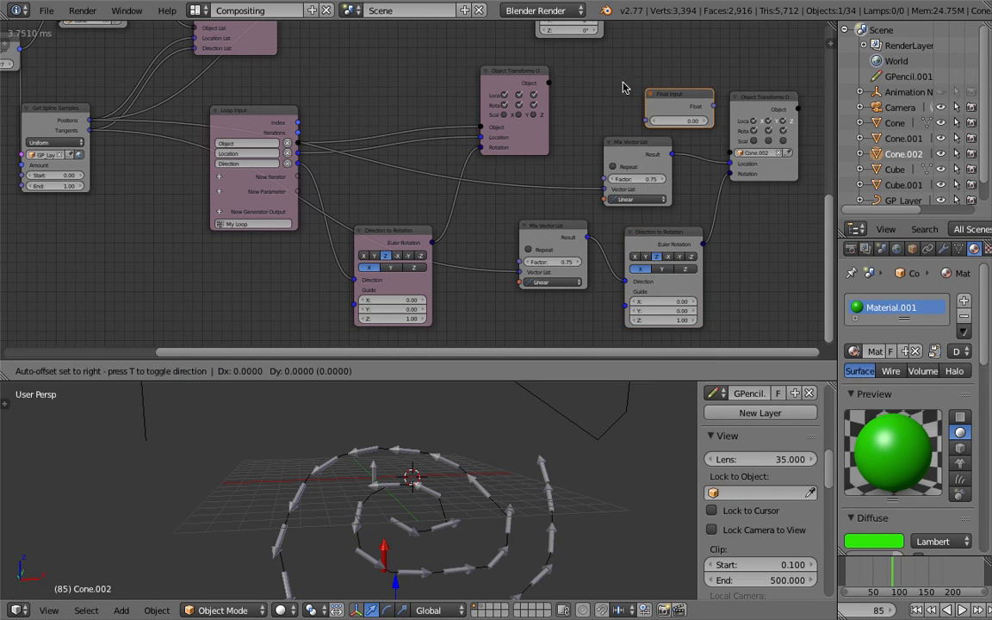
left_click(650, 100)
left_click_drag(670, 101, 704, 117)
- Enable Repeat on both Mix Vector List nodes feeding Cone.002 and try different Factor values on the tangent mix
left_click(612, 167)
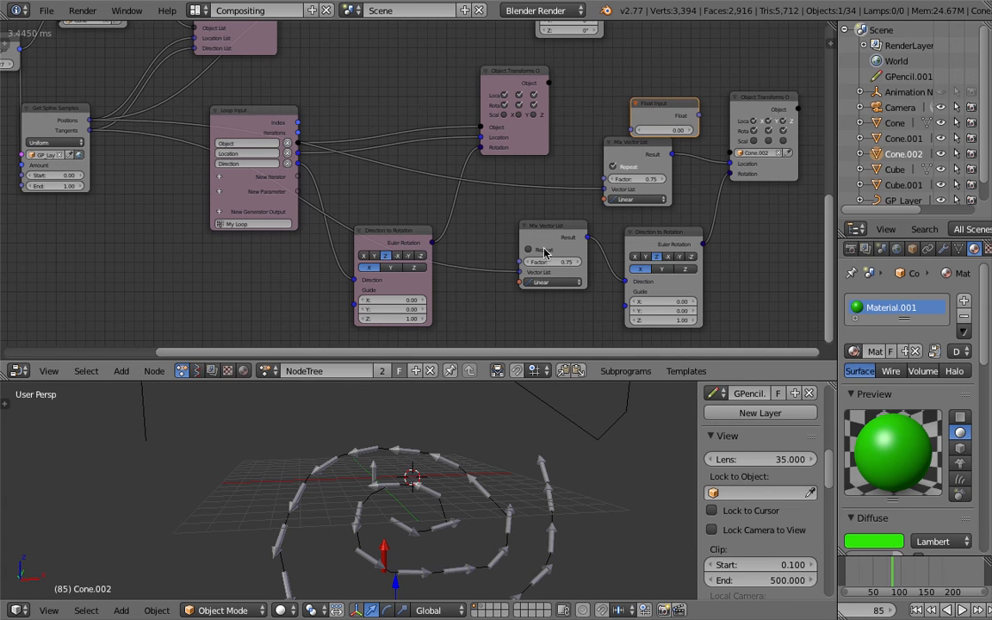
left_click_drag(646, 103, 605, 87)
left_click_drag(564, 261, 533, 261)
middle_click_drag(521, 476, 522, 464, "shift")
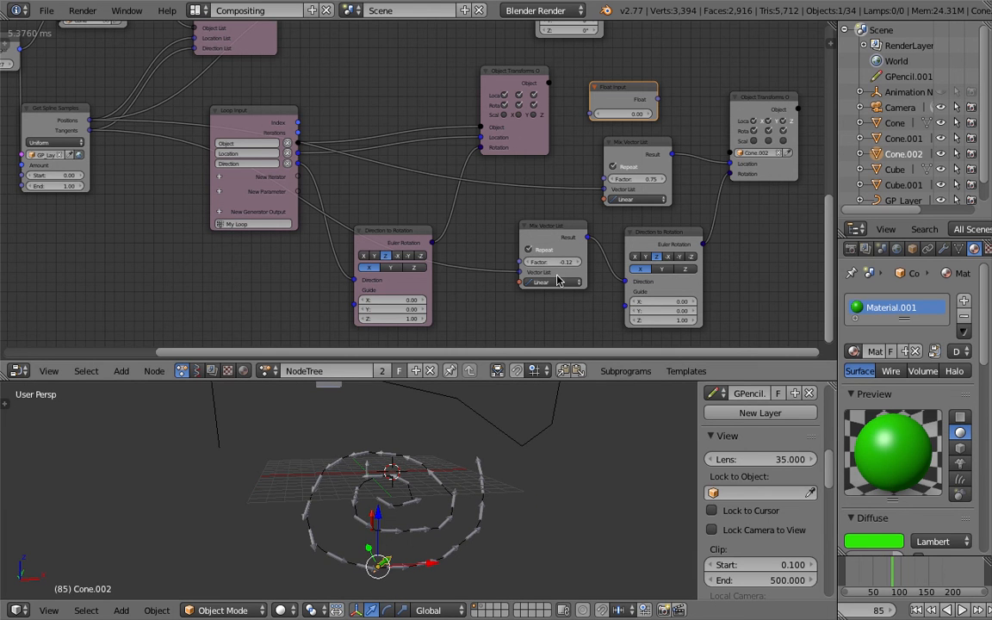
left_click_drag(553, 261, 530, 261)
- Connect the Float Input to the Factor of both Mix Vector List nodes and set its value to 0.96
left_click_drag(657, 99, 605, 178)
left_click_drag(658, 100, 520, 261)
mouse_move(624, 113)
left_mouse_down()
mouse_move(785, 114)
mouse_move(637, 114)
left_mouse_up()
- Spread out Cone.002's output node, both Mix Vector List nodes and the Direction to Rotation node so their links are easier to read
middle_click_drag(640, 128, 498, 129)
left_click_drag(628, 96, 709, 96)
left_click_drag(521, 148, 614, 109)
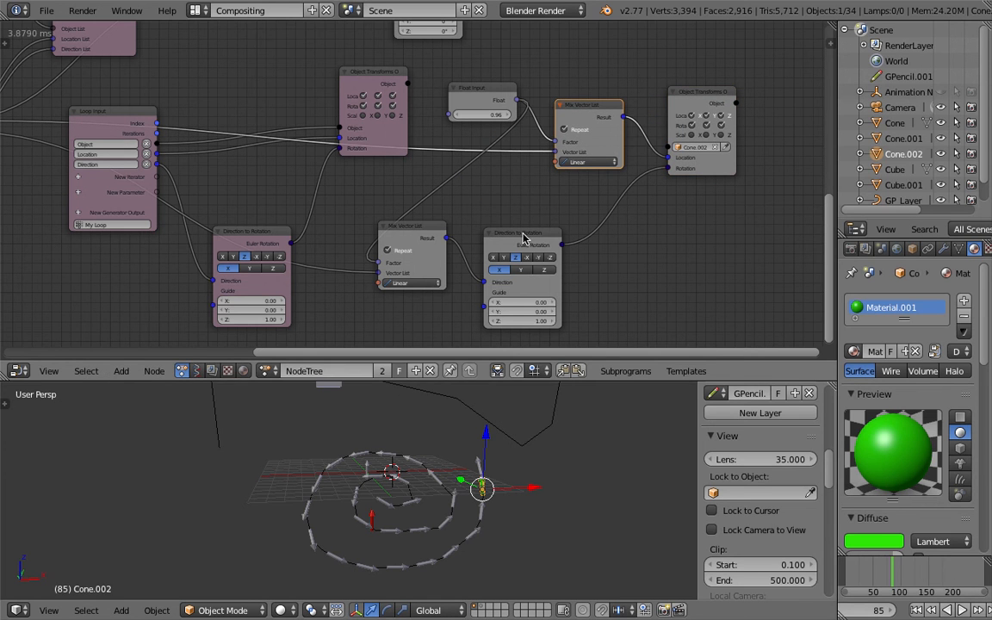
left_click_drag(551, 231, 617, 204)
left_click_drag(398, 225, 471, 217)
scroll(558, 243, "down", 1)
middle_click_drag(431, 171, 571, 211)
scroll(394, 165, "down", 1)
mouse_move(395, 166)
middle_mouse_down()
mouse_move(463, 189)
mouse_move(382, 162)
middle_mouse_up()
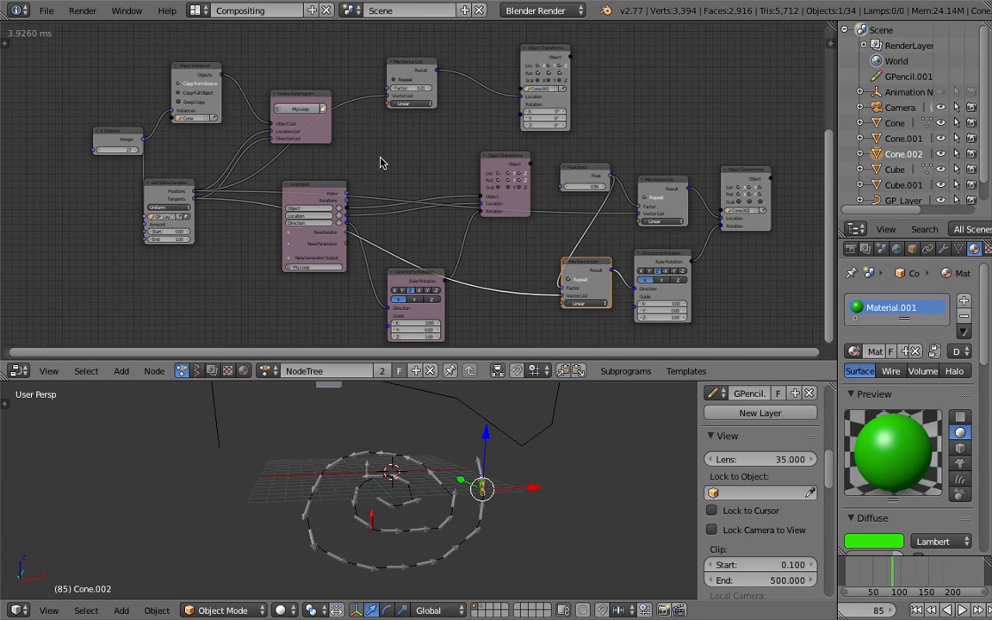
- Save the scene as an incremented version of AN_Mix_List_Anim_002.blend
left_click(48, 12)
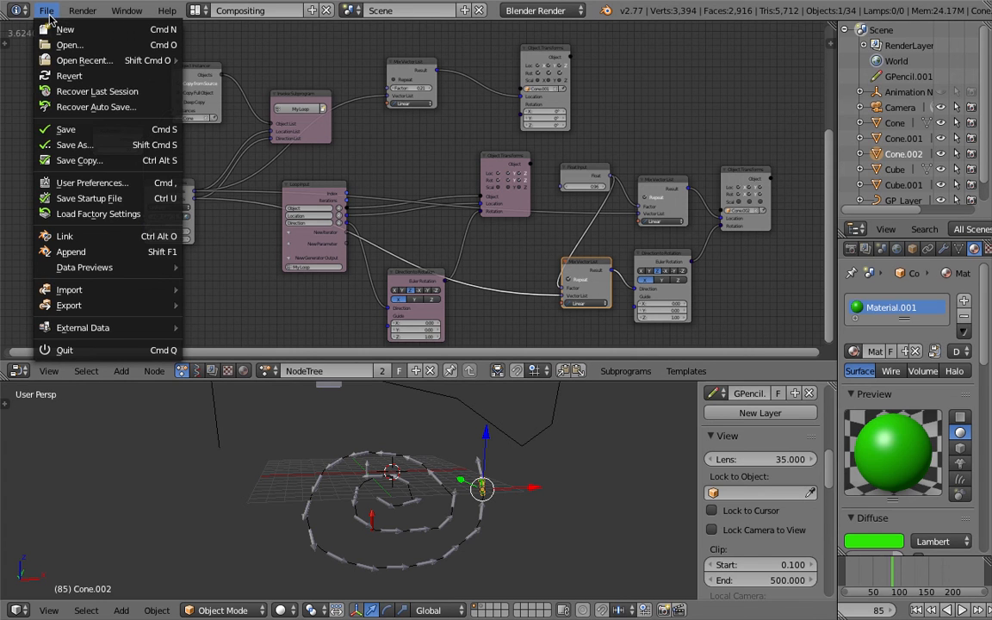
left_click(129, 144)
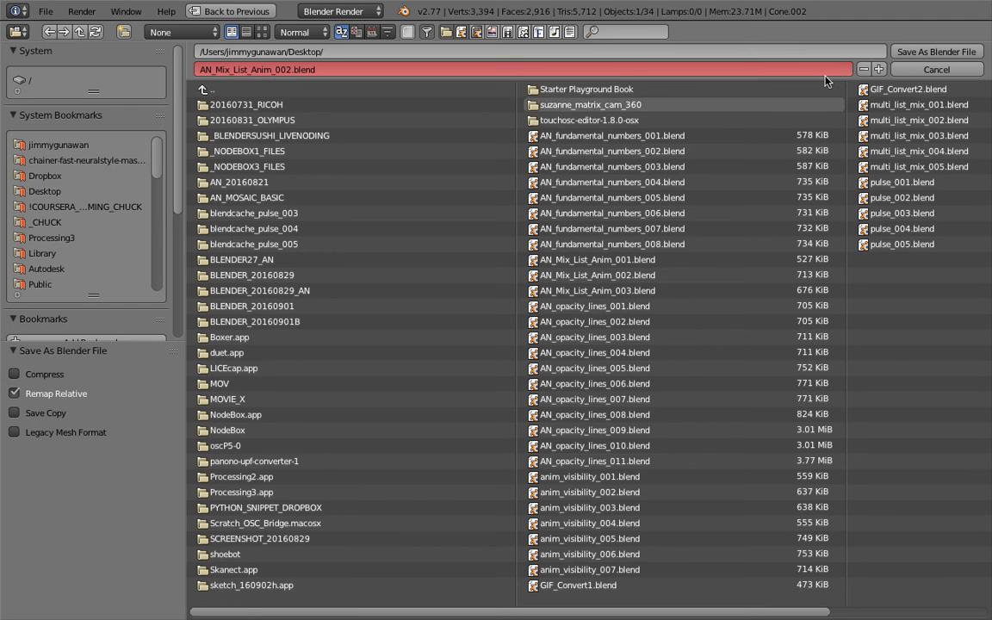
left_click(879, 69)
left_click(937, 52)
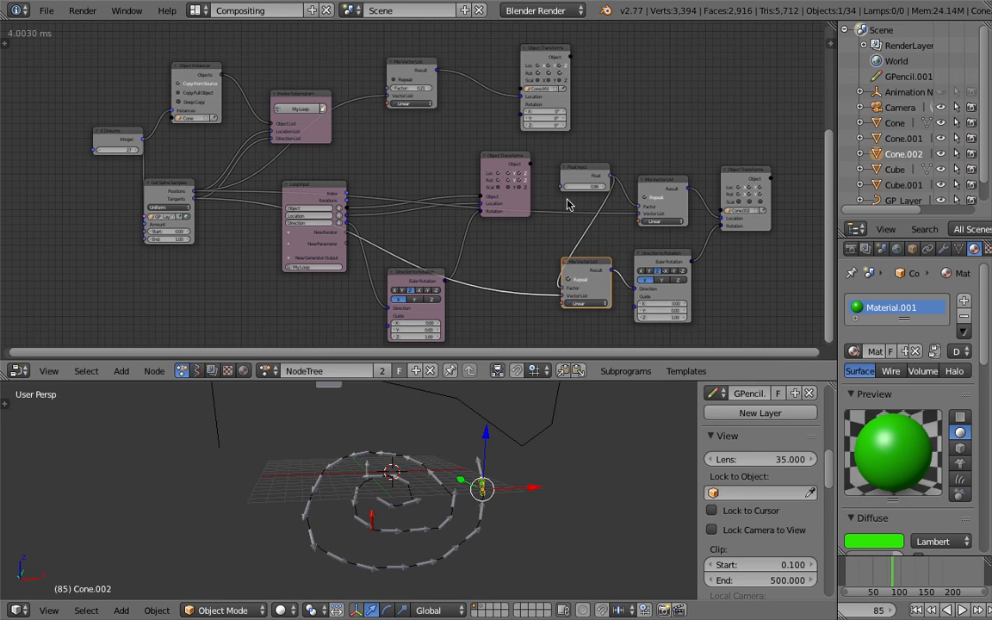
- Set the Float Input value to 5.40 to move the green cone along the spiral, and make the node editor slightly taller
scroll(510, 187, "down", 2)
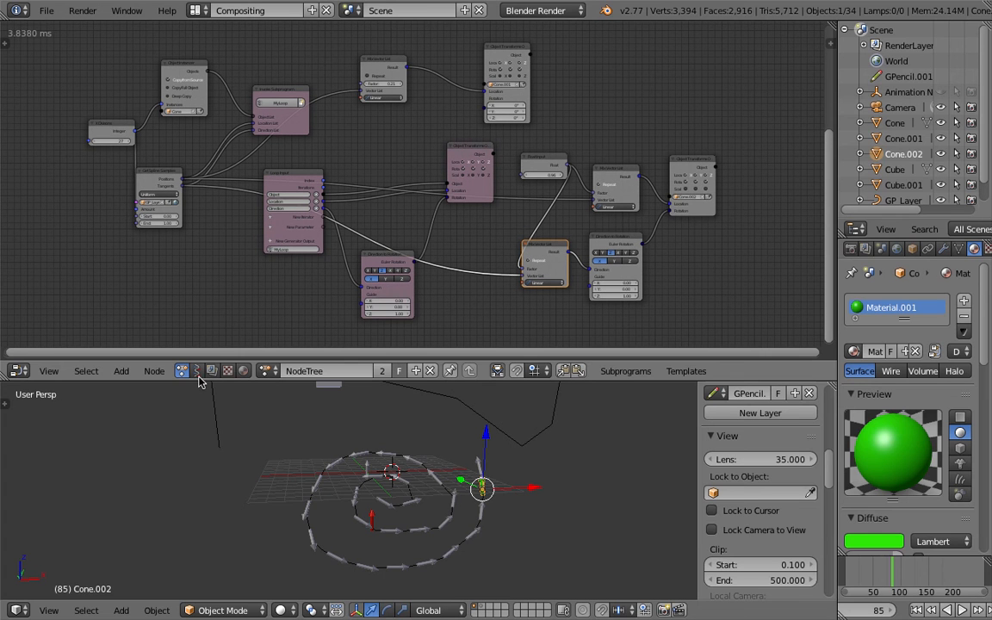
scroll(449, 492, "up", 1)
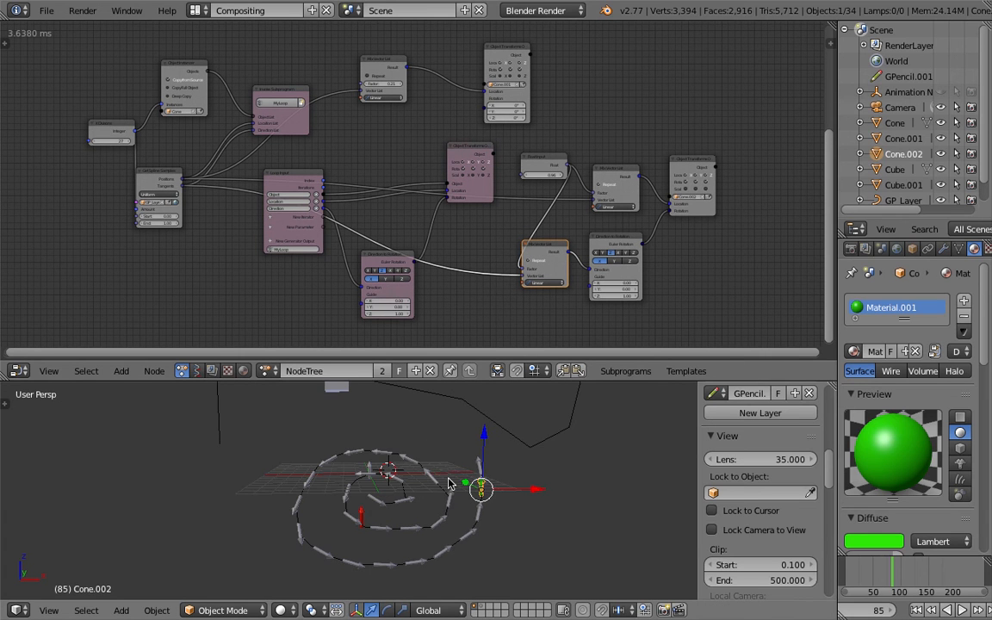
scroll(448, 484, "up", 3)
scroll(472, 463, "down", 2)
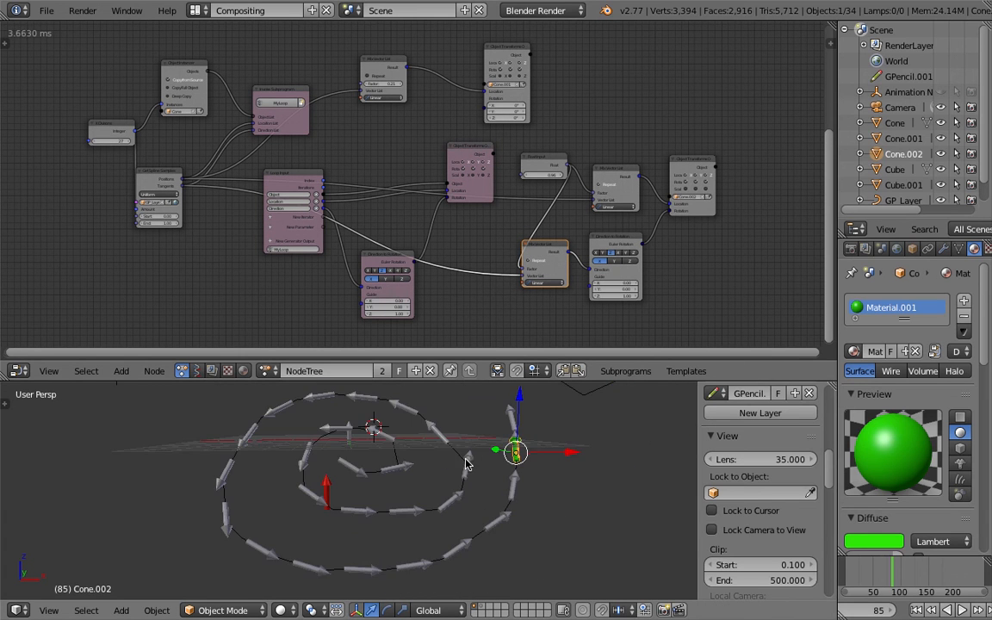
scroll(441, 463, "up", 1)
scroll(594, 199, "up", 2)
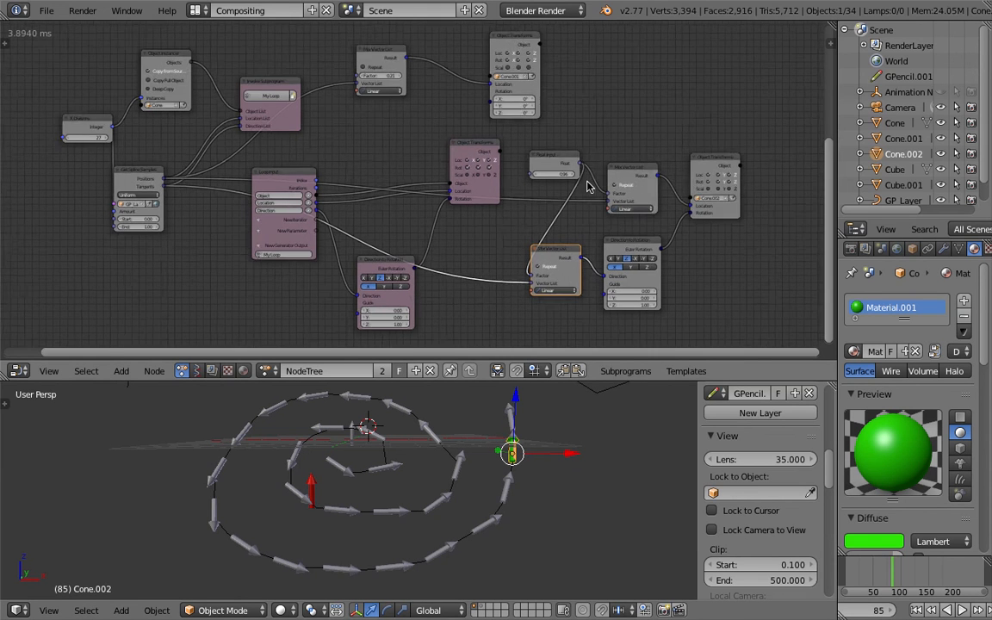
left_click_drag(585, 174, 613, 174)
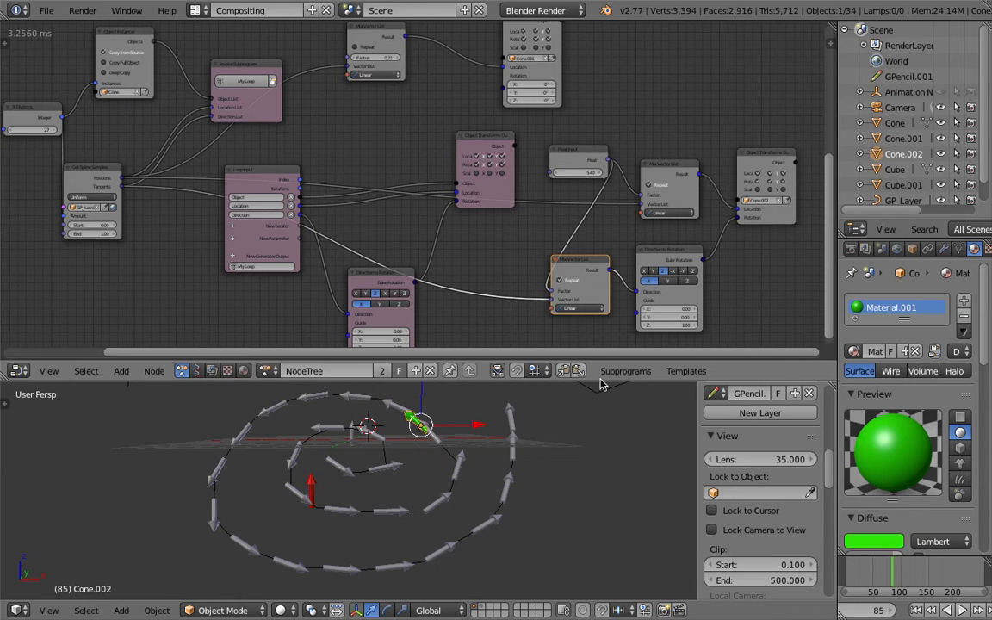
left_click_drag(600, 380, 594, 343)
left_click_drag(572, 407, 570, 409)
middle_click_drag(496, 426, 494, 426)
- Search the nodes for "mix" and examine the available mix types, including the list variants, without adding any
scroll(574, 261, "down", 1)
middle_click_drag(572, 173, 472, 175)
key("shift+a")
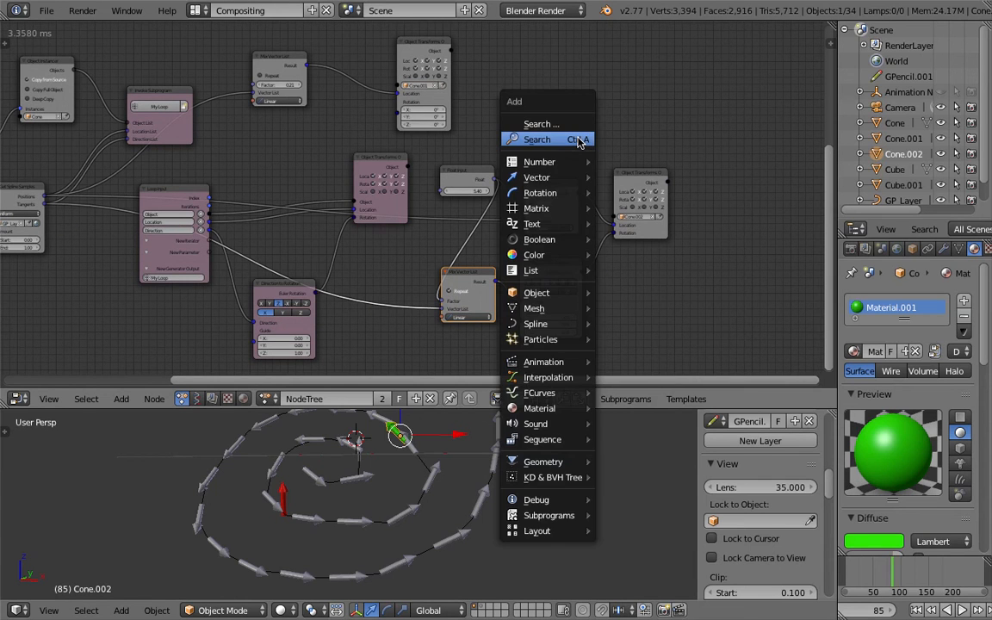
left_click(577, 139)
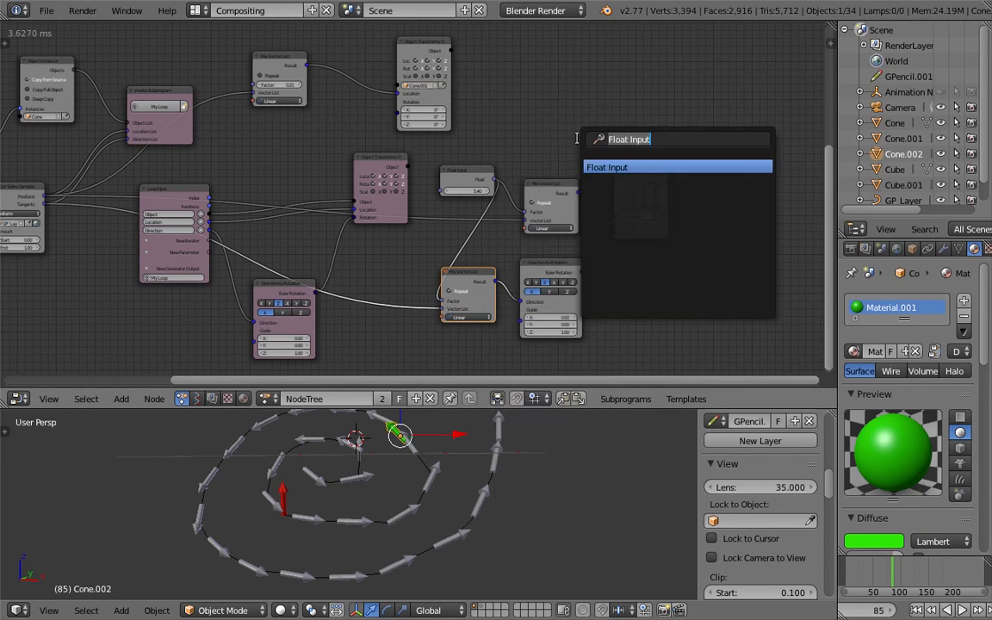
type("mix")
key("Down")
key("Down")
key("Down")
key("Down")
key("Down")
key("Down")
key("Down")
key("Down")
key("Down")
key("Down")
key("Down")
key("Down")
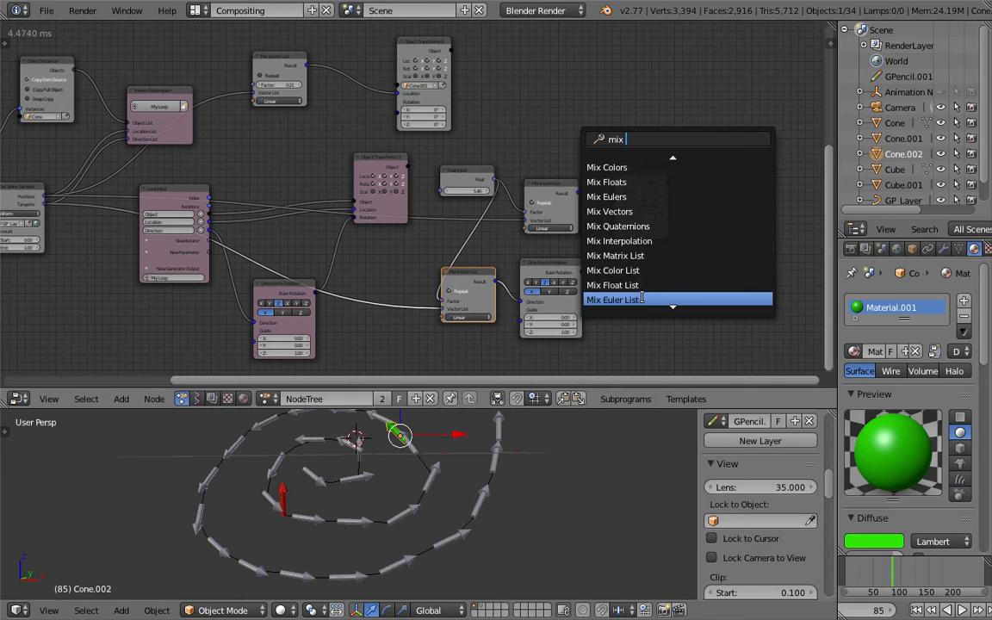
key("Up")
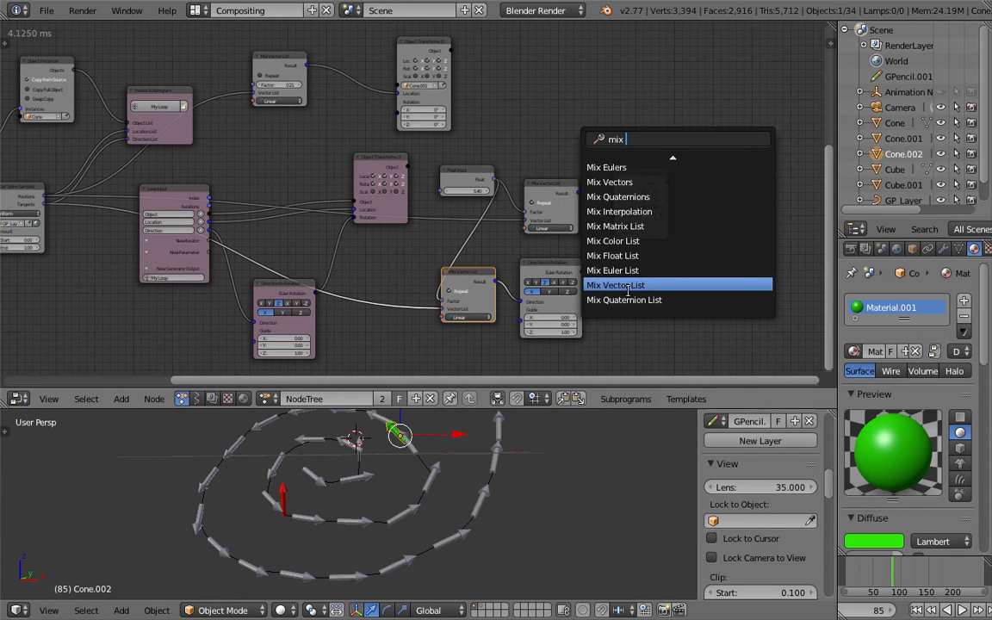
left_click(526, 129)
scroll(632, 126, "down", 1)
middle_click_drag(361, 130, 490, 121)
scroll(465, 131, "down", 1)
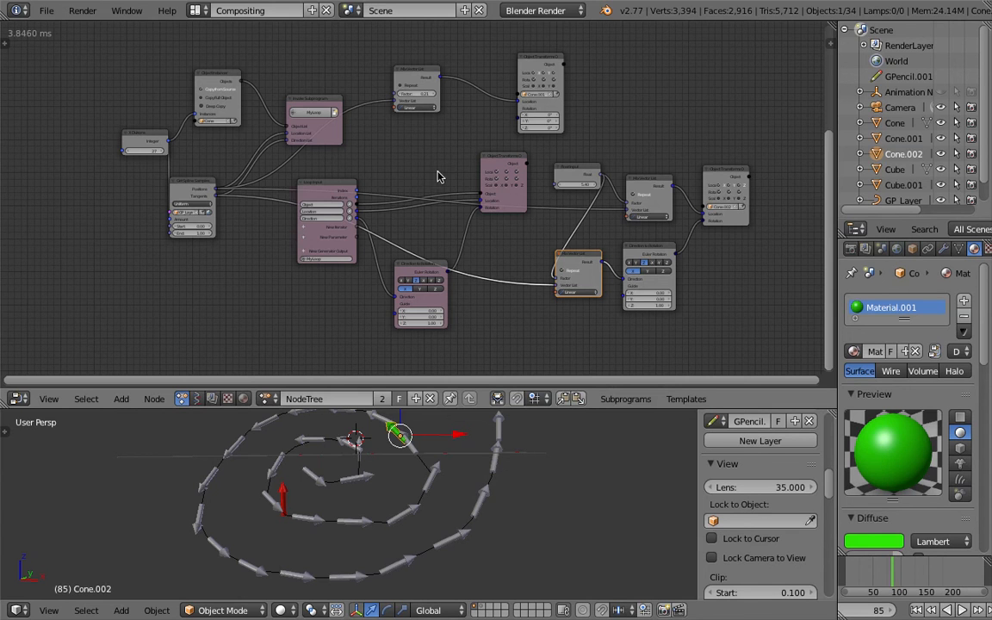
scroll(431, 180, "up", 1)
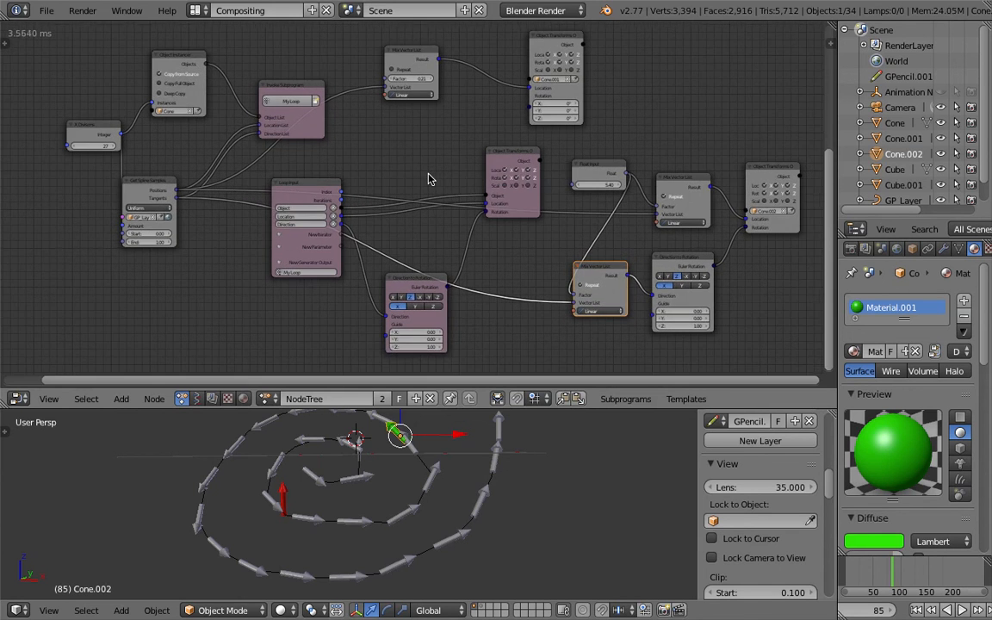
middle_click_drag(431, 179, 418, 183)
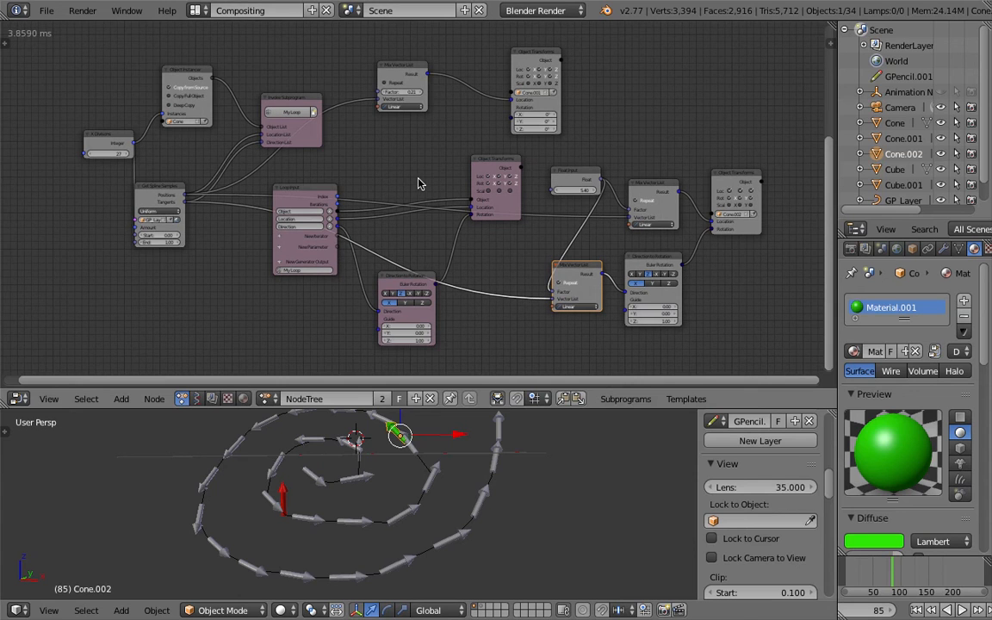